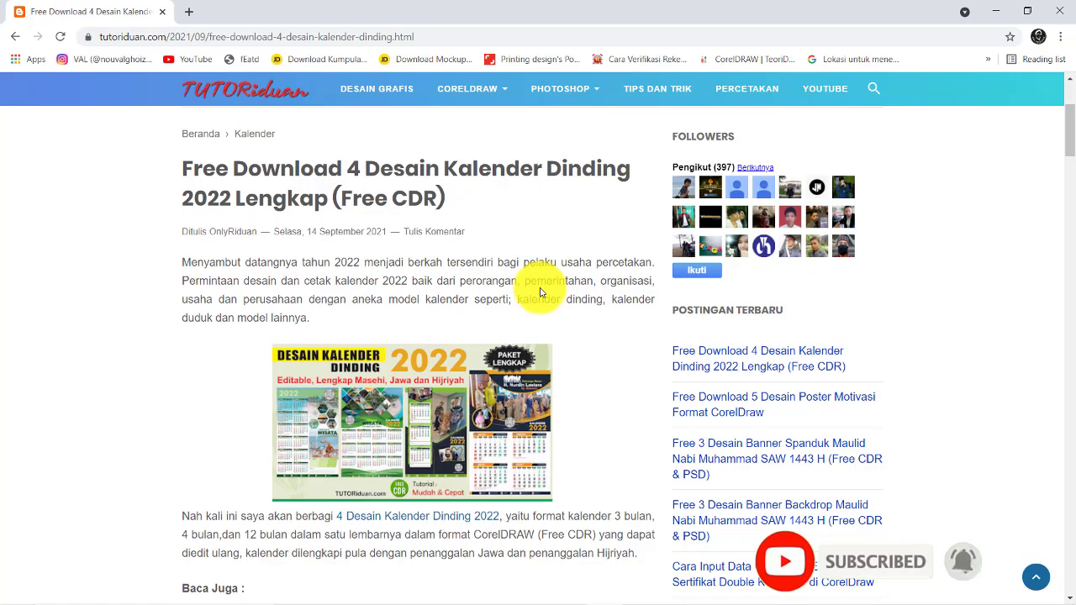
# Scroll the page and preview the enlarged master calendar image
pyautogui.scroll(-3, 493, 292)
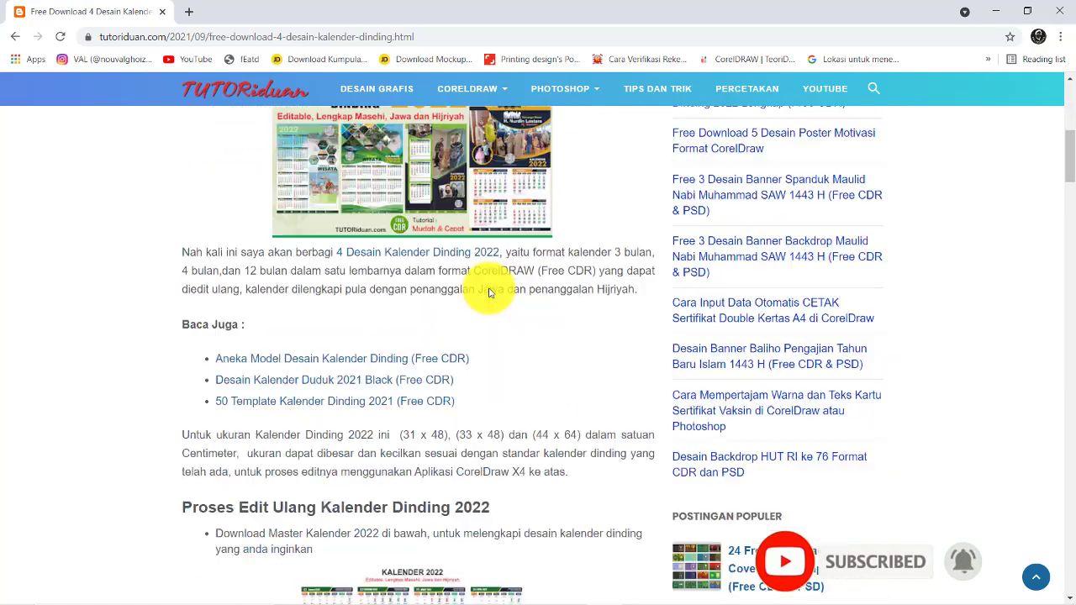
pyautogui.scroll(-4, 488, 290)
pyautogui.scroll(-1, 487, 290)
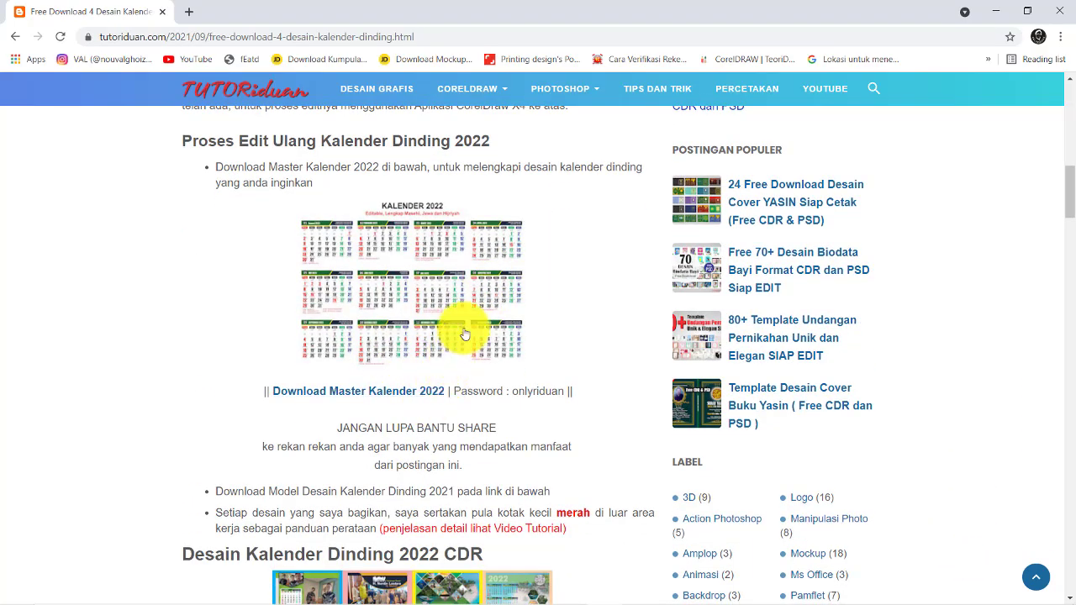
pyautogui.click(439, 292)
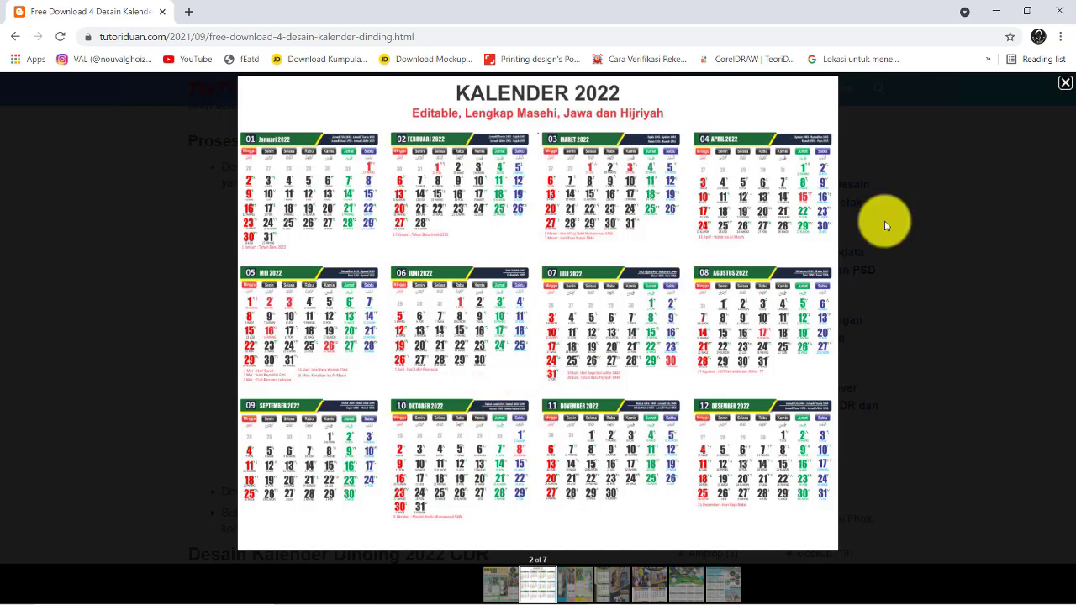
pyautogui.click(1065, 83)
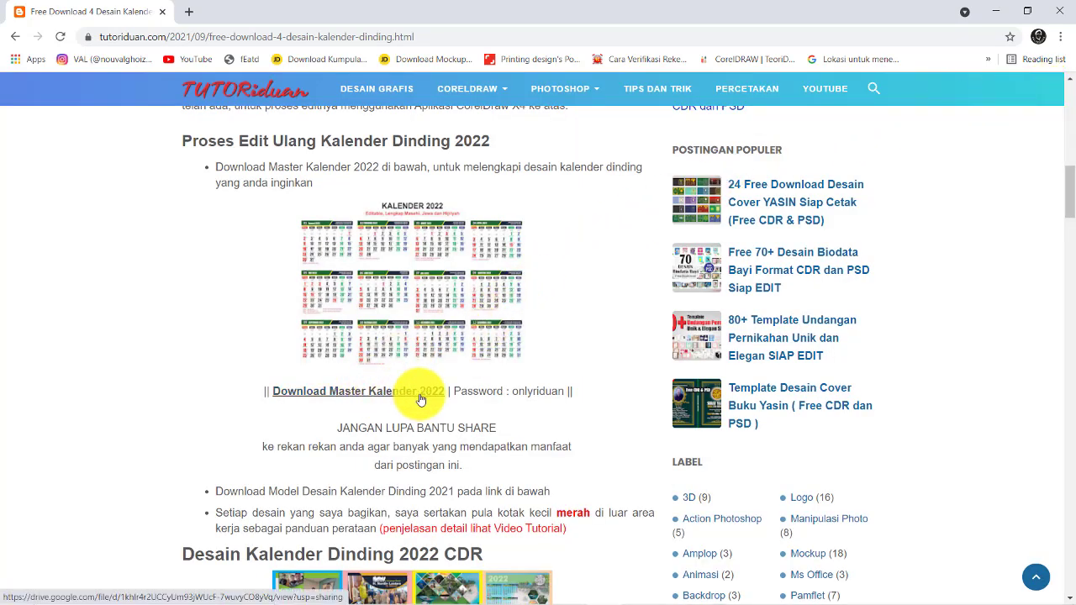
# Scroll down through the rest of the page and back up to the top
pyautogui.scroll(-3, 458, 354)
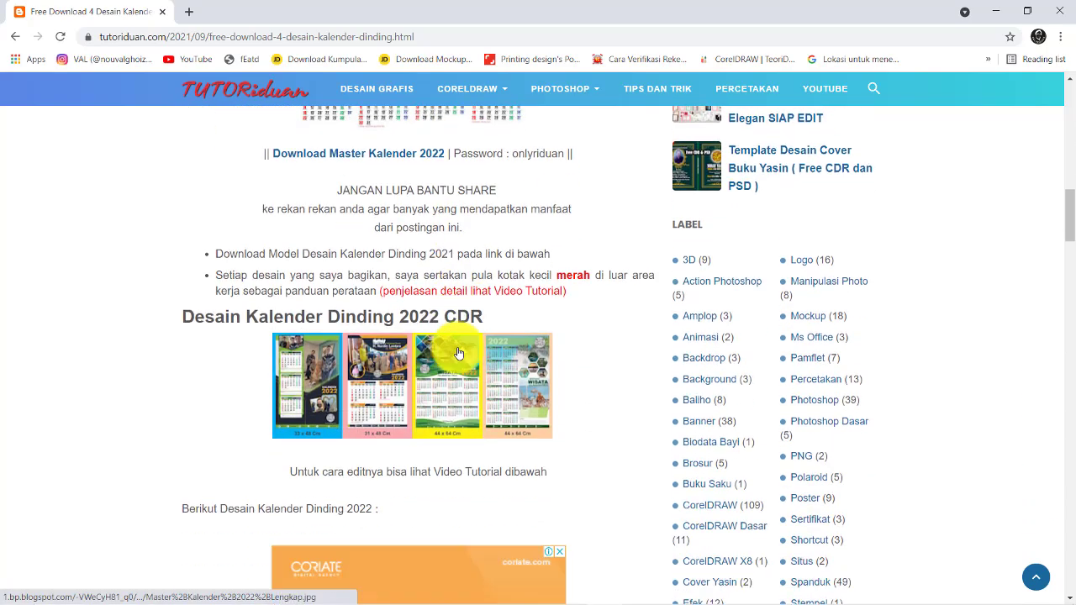
pyautogui.scroll(-2, 458, 353)
pyautogui.scroll(-4, 458, 353)
pyautogui.scroll(-2, 460, 352)
pyautogui.scroll(-1, 460, 353)
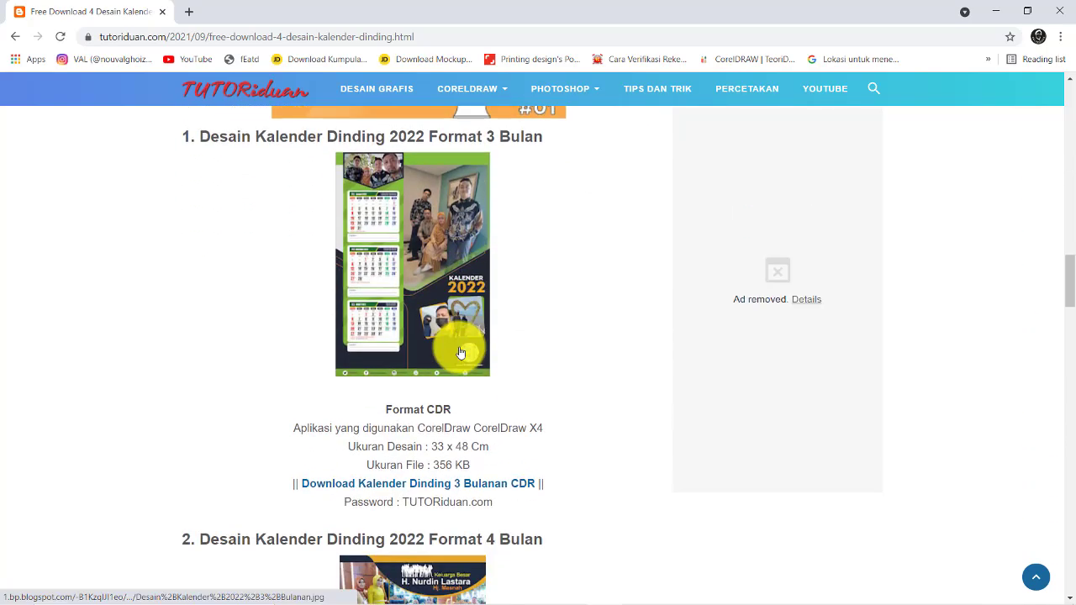
pyautogui.scroll(1, 461, 349)
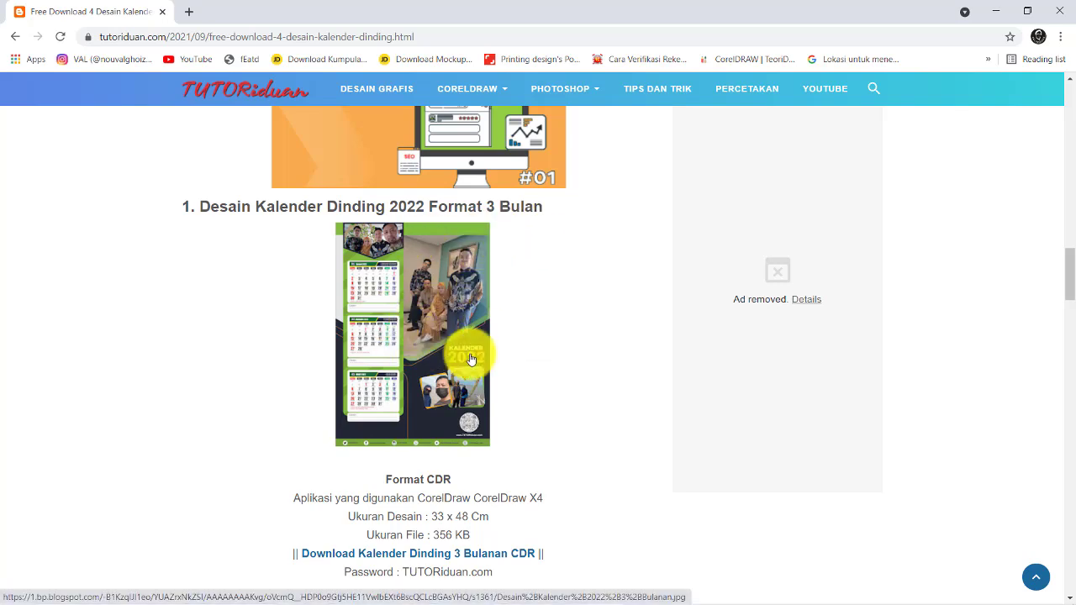
pyautogui.scroll(-2, 514, 359)
pyautogui.scroll(-1, 505, 358)
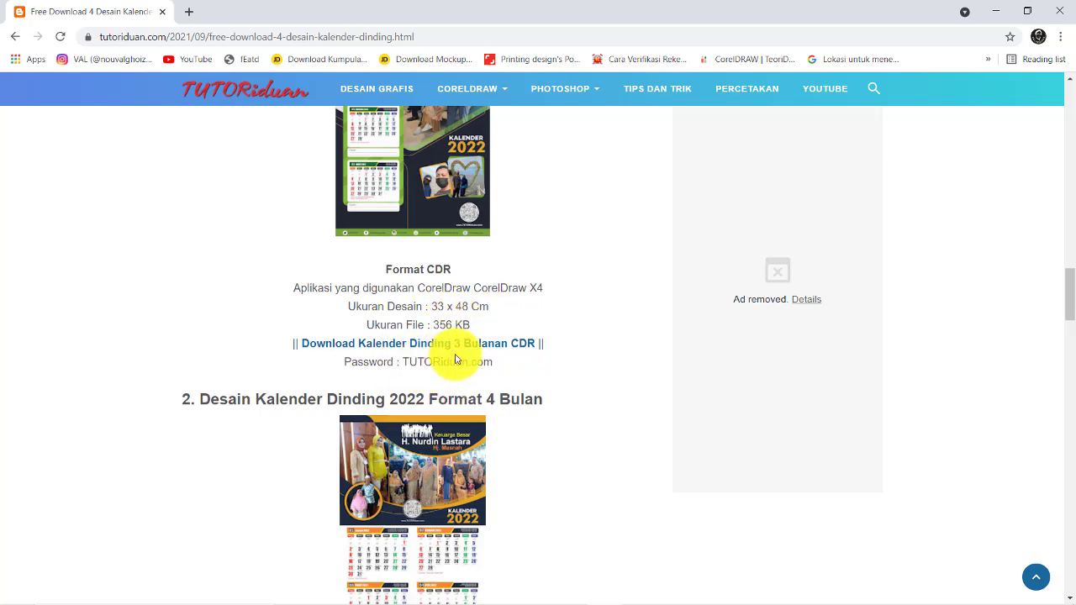
pyautogui.scroll(-3, 583, 339)
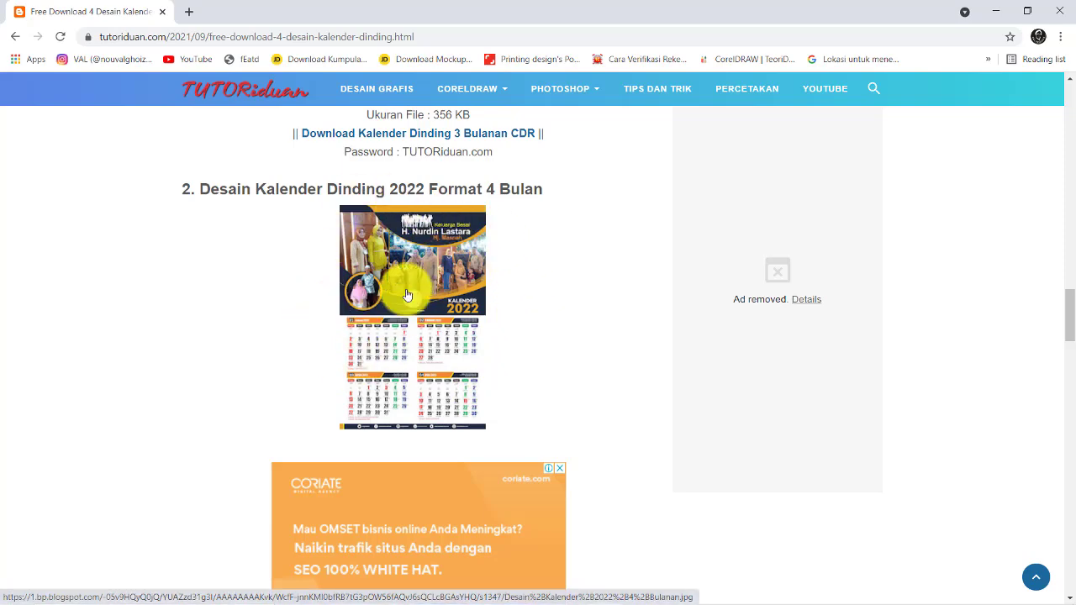
pyautogui.scroll(-1, 426, 384)
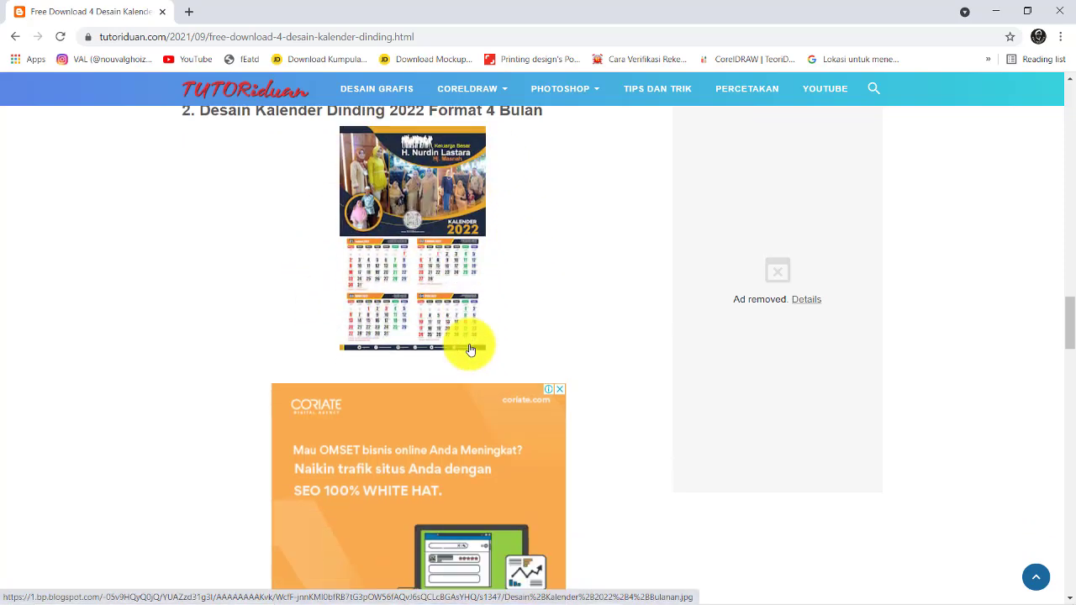
pyautogui.scroll(-3, 468, 344)
pyautogui.scroll(-3, 463, 332)
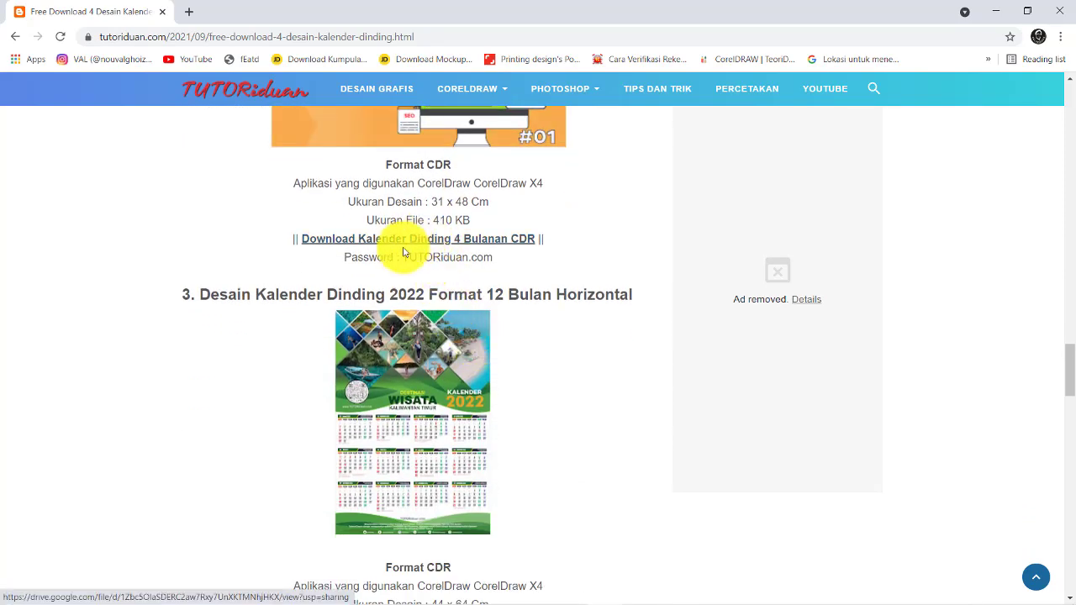
pyautogui.scroll(-1, 433, 261)
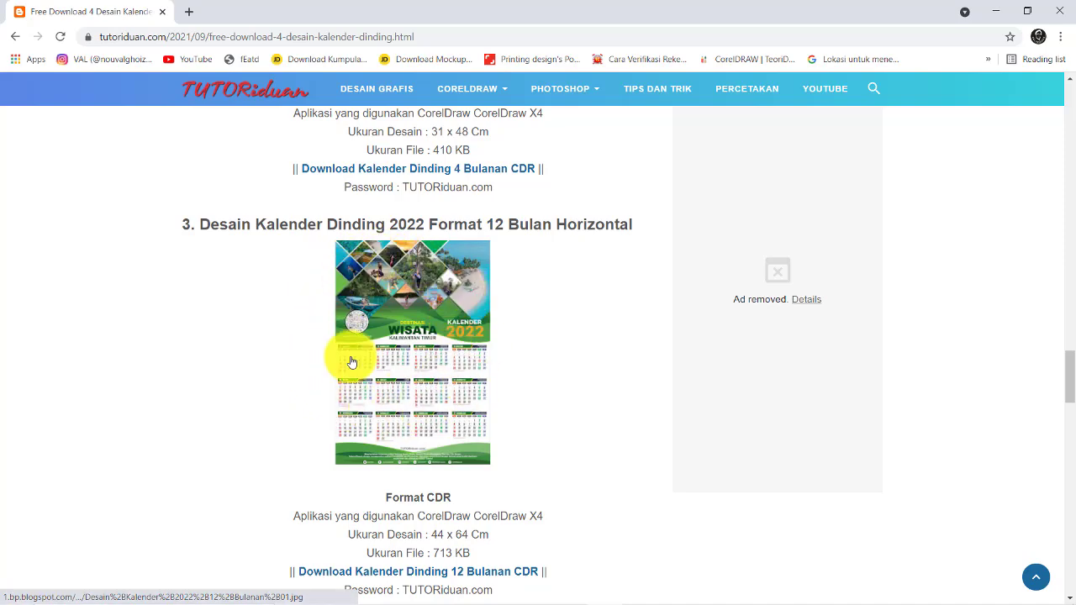
pyautogui.scroll(-3, 493, 361)
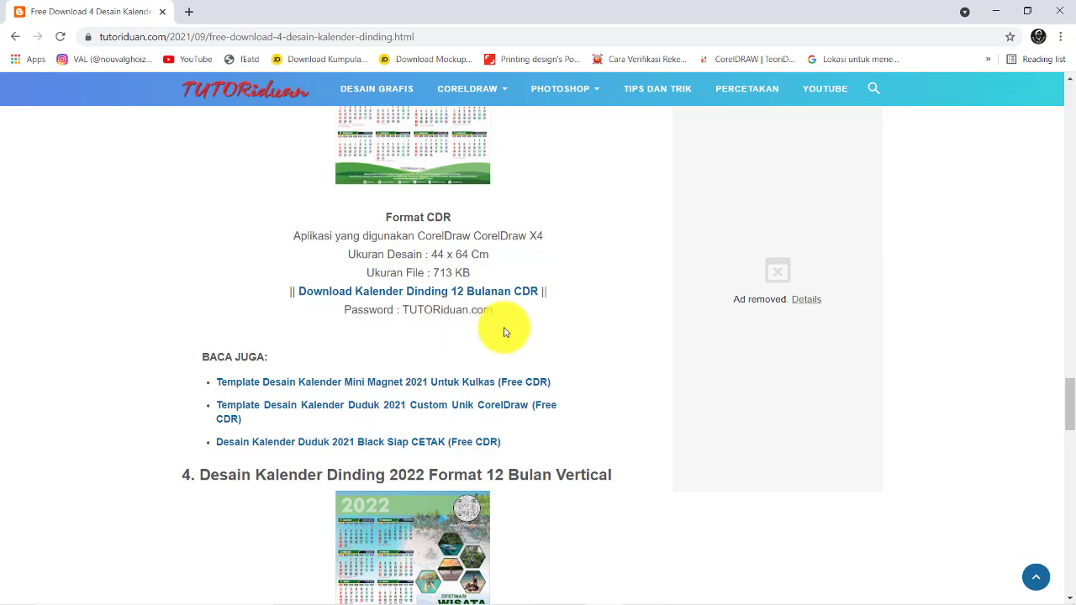
pyautogui.scroll(-1, 538, 335)
pyautogui.scroll(-4, 538, 335)
pyautogui.scroll(1, 538, 335)
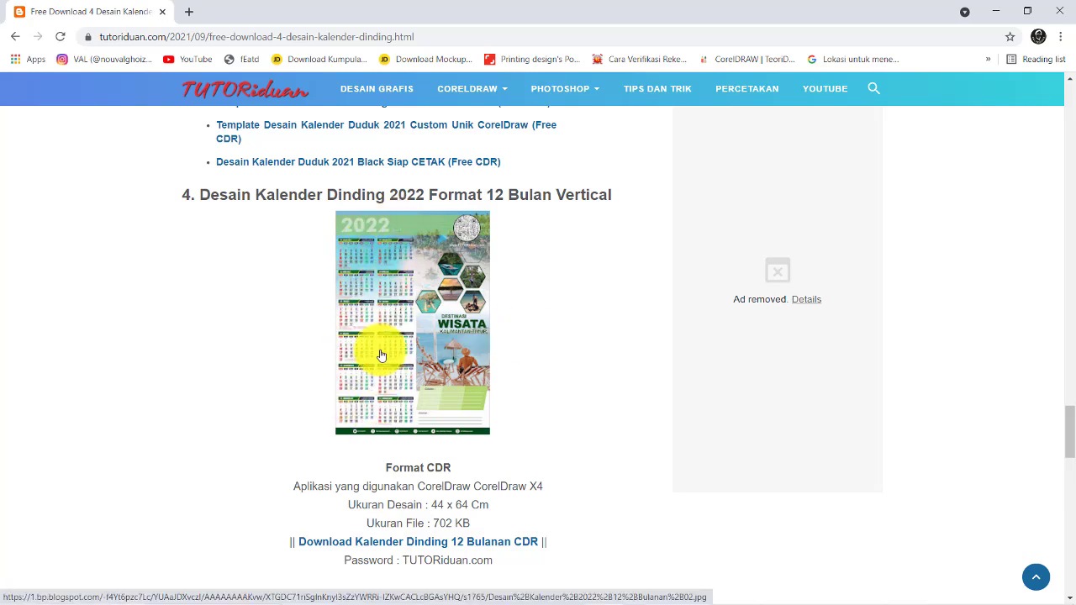
pyautogui.scroll(-3, 437, 332)
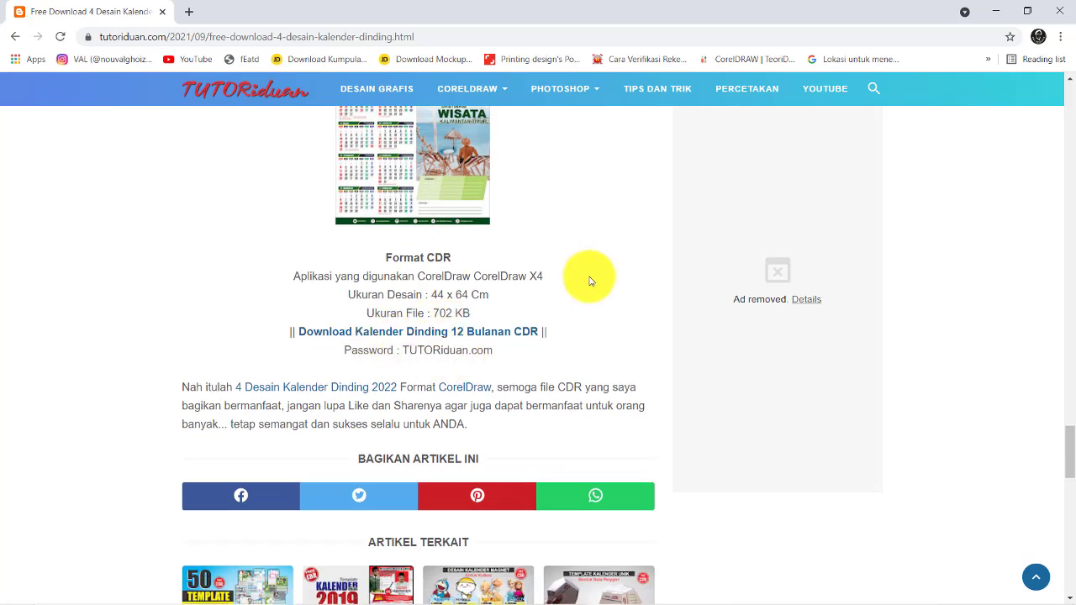
pyautogui.scroll(3, 565, 347)
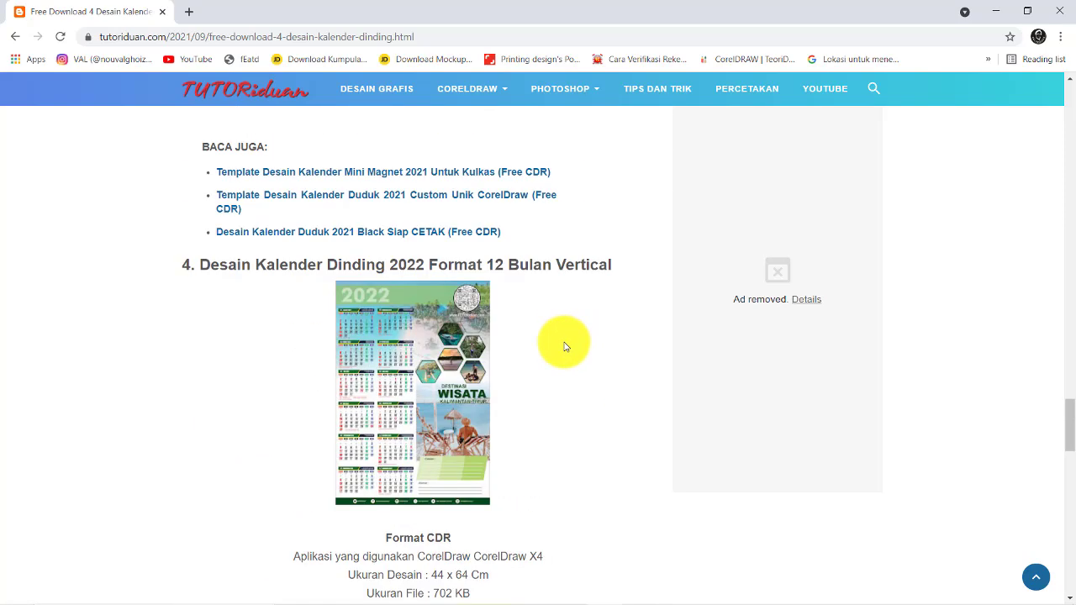
pyautogui.scroll(4, 565, 346)
pyautogui.scroll(4, 565, 347)
pyautogui.scroll(4, 565, 347)
pyautogui.scroll(4, 565, 347)
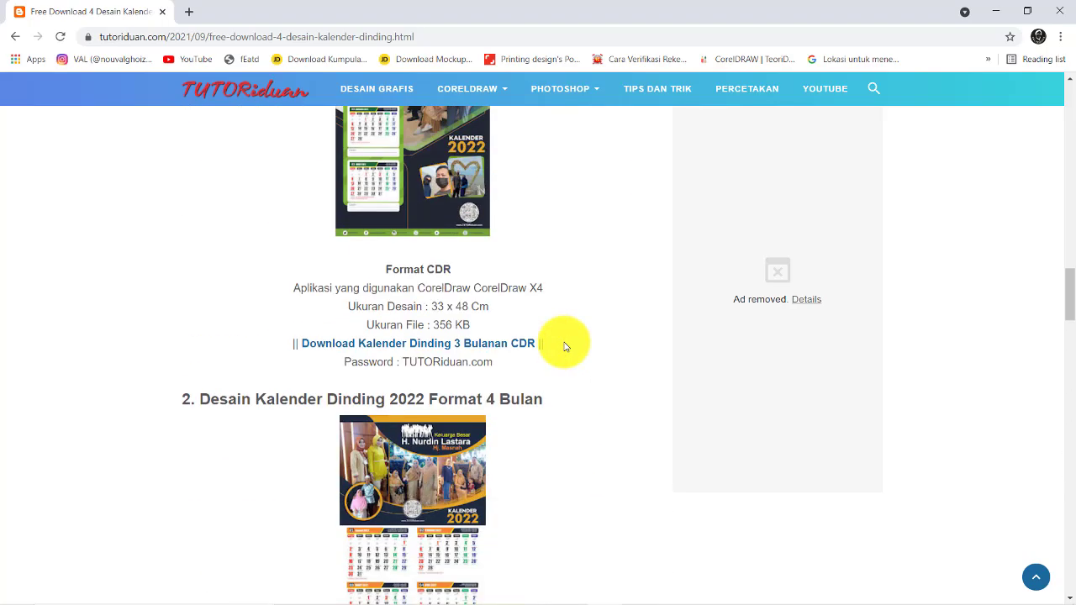
pyautogui.scroll(3, 565, 346)
pyautogui.scroll(1, 565, 346)
pyautogui.scroll(2, 565, 346)
pyautogui.scroll(1, 565, 346)
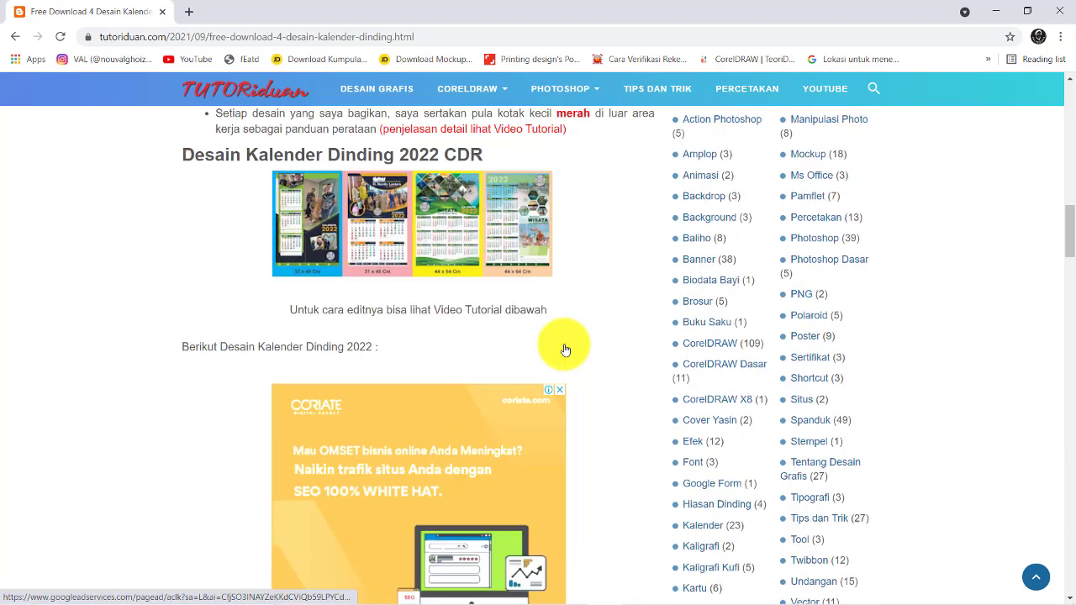
pyautogui.scroll(2, 565, 351)
pyautogui.scroll(2, 565, 352)
pyautogui.scroll(2, 563, 355)
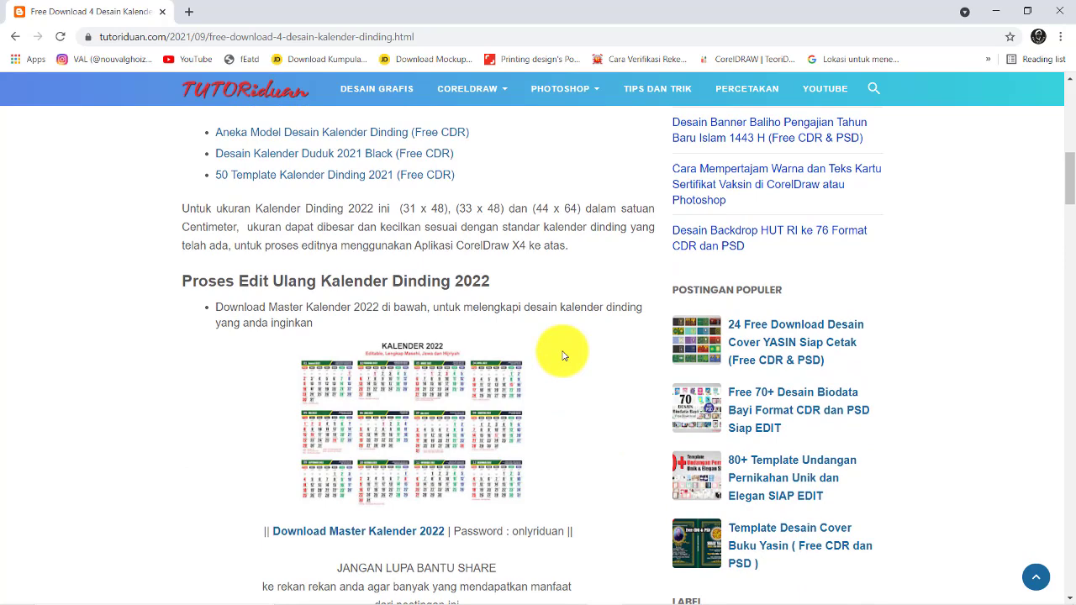
pyautogui.scroll(1, 563, 355)
pyautogui.scroll(3, 563, 354)
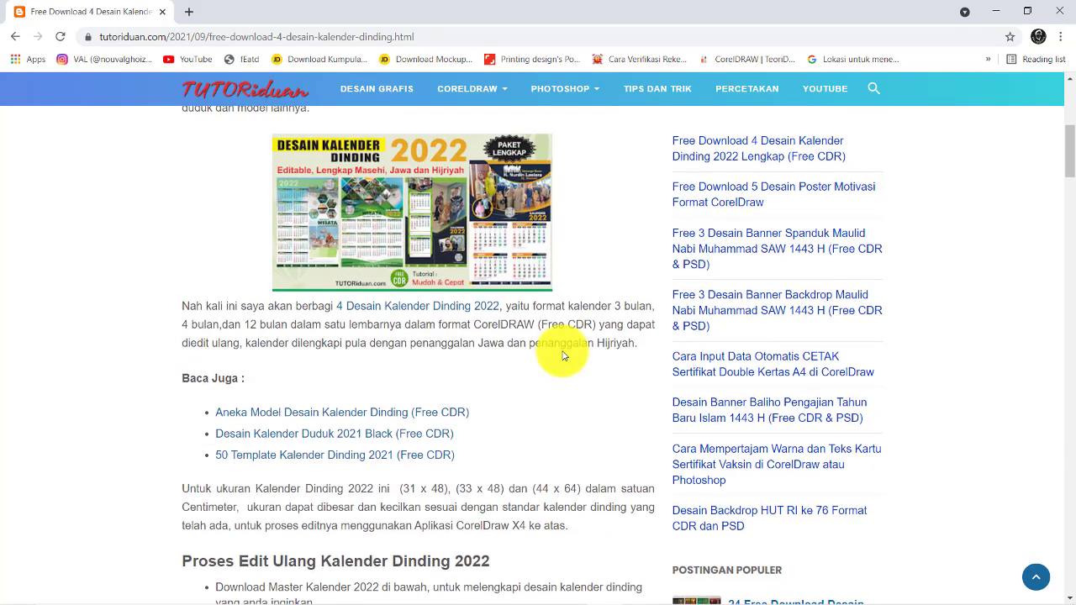
pyautogui.scroll(1, 563, 355)
pyautogui.scroll(1, 563, 355)
pyautogui.scroll(1, 563, 355)
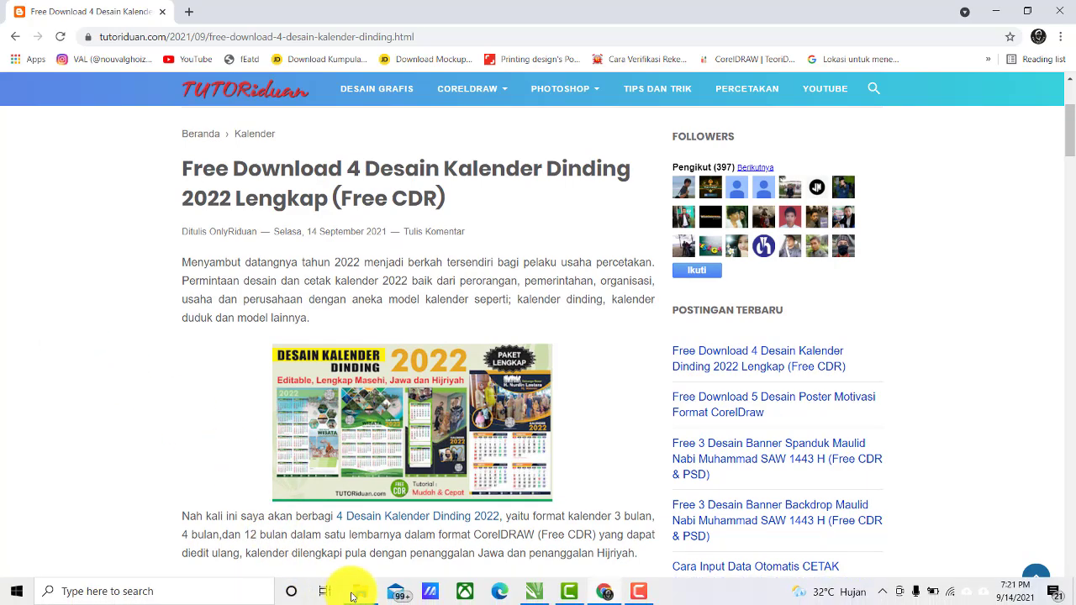
# Extract the password-protected Master Kalender 2022.zip into the X4 folder
pyautogui.click(357, 592)
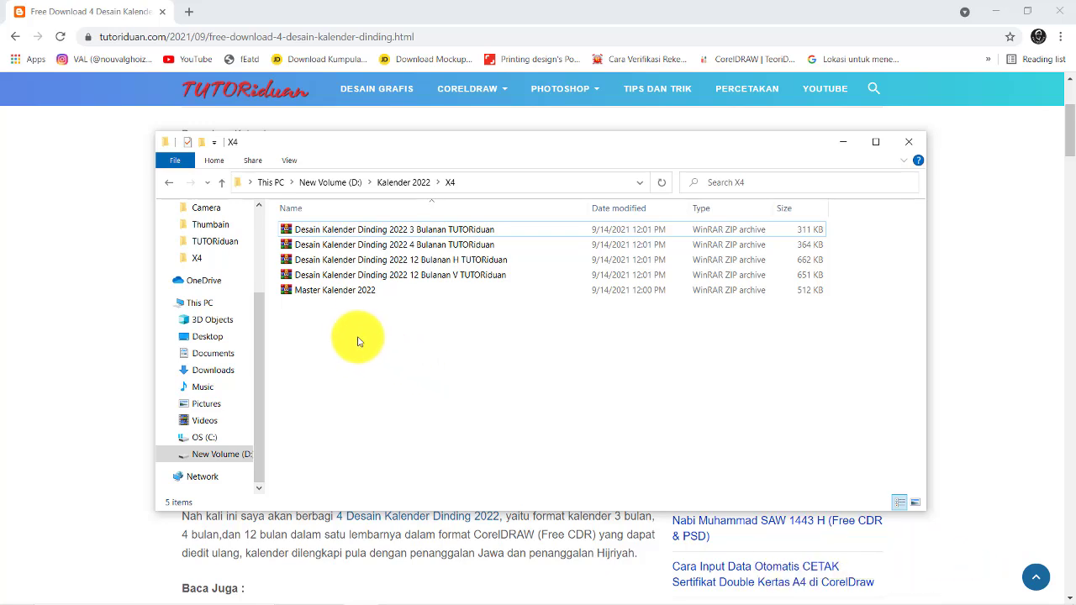
pyautogui.rightClick(348, 292)
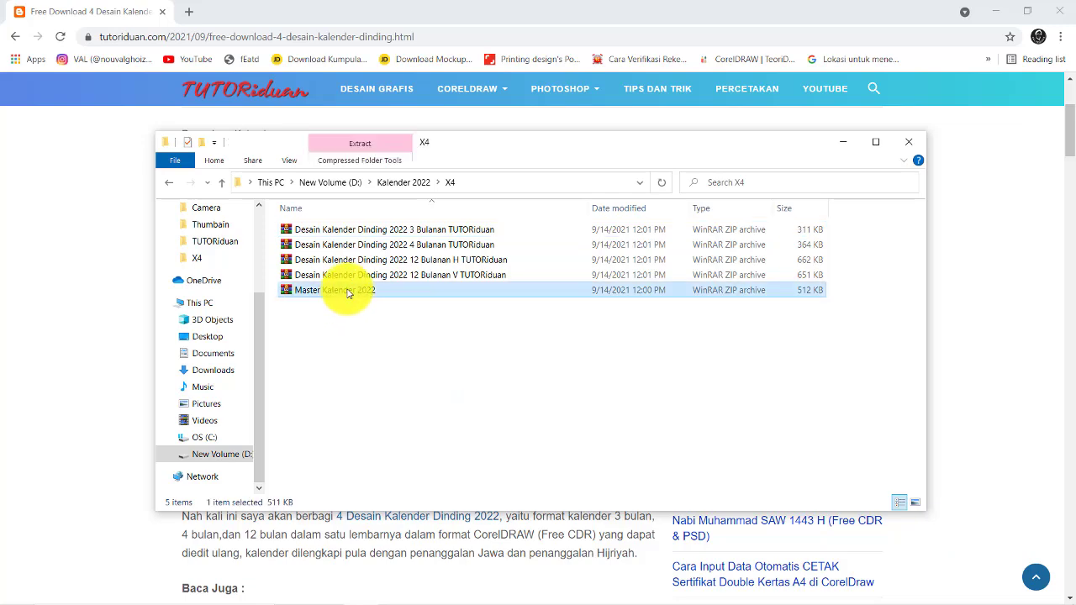
pyautogui.click(224, 363)
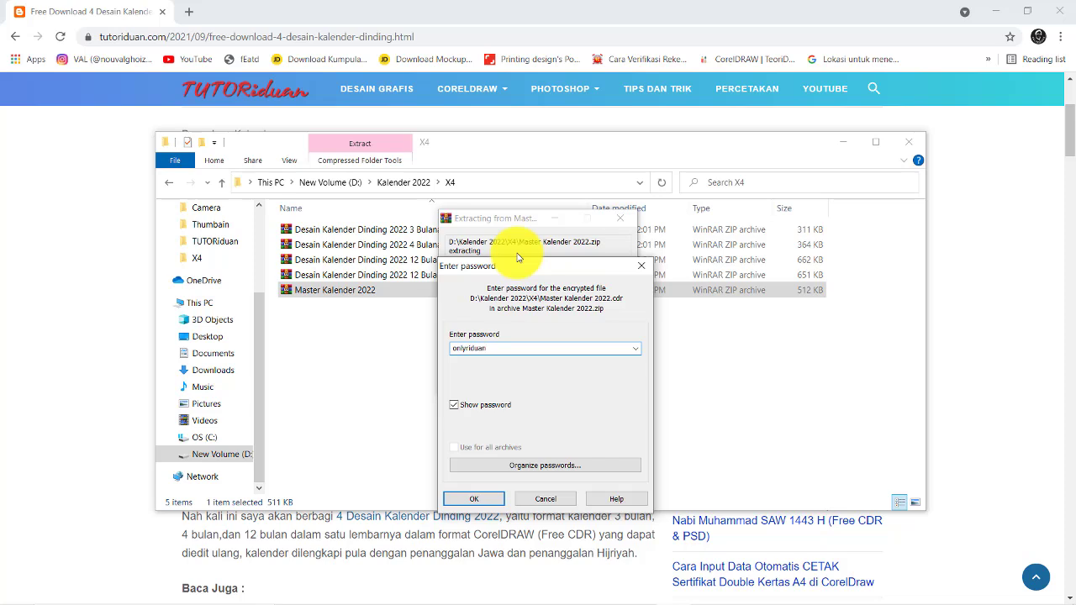
pyautogui.click(470, 499)
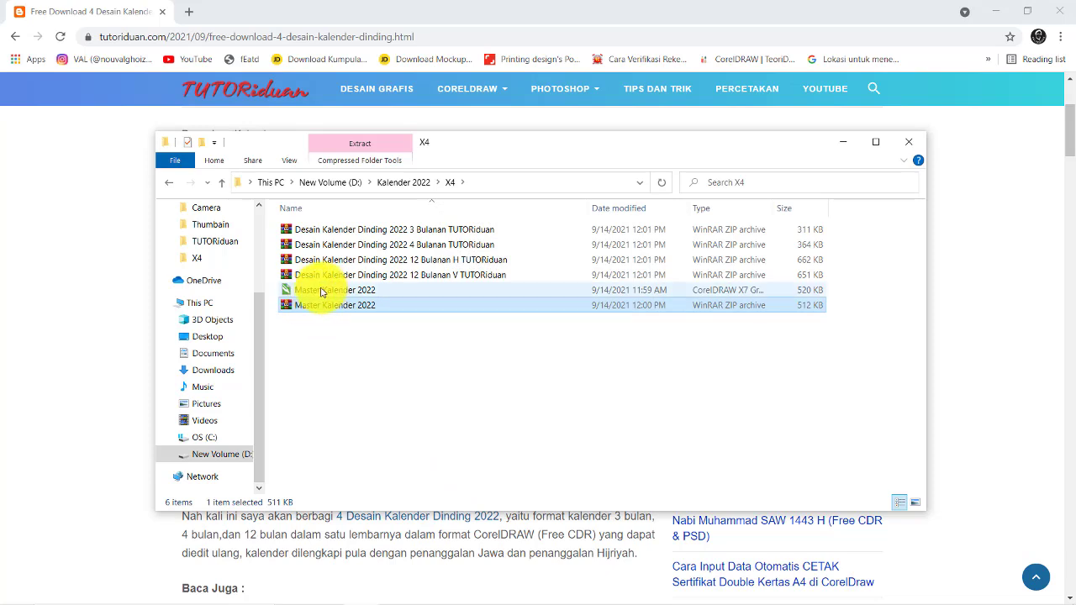
pyautogui.click(329, 360)
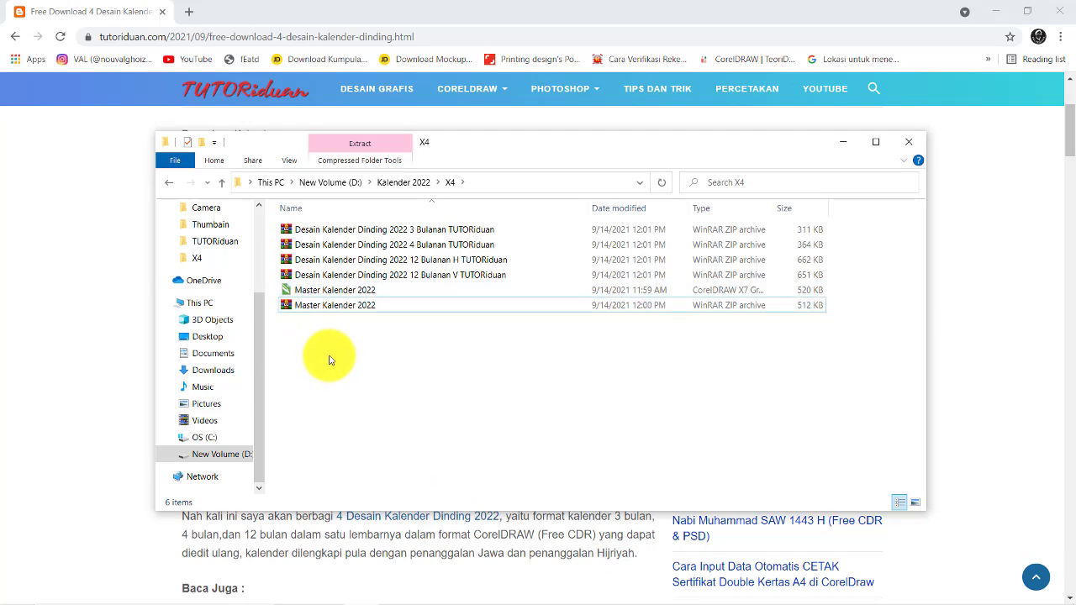
# Extract the 3 Bulanan calendar archive here, confirming its password
pyautogui.click(357, 231)
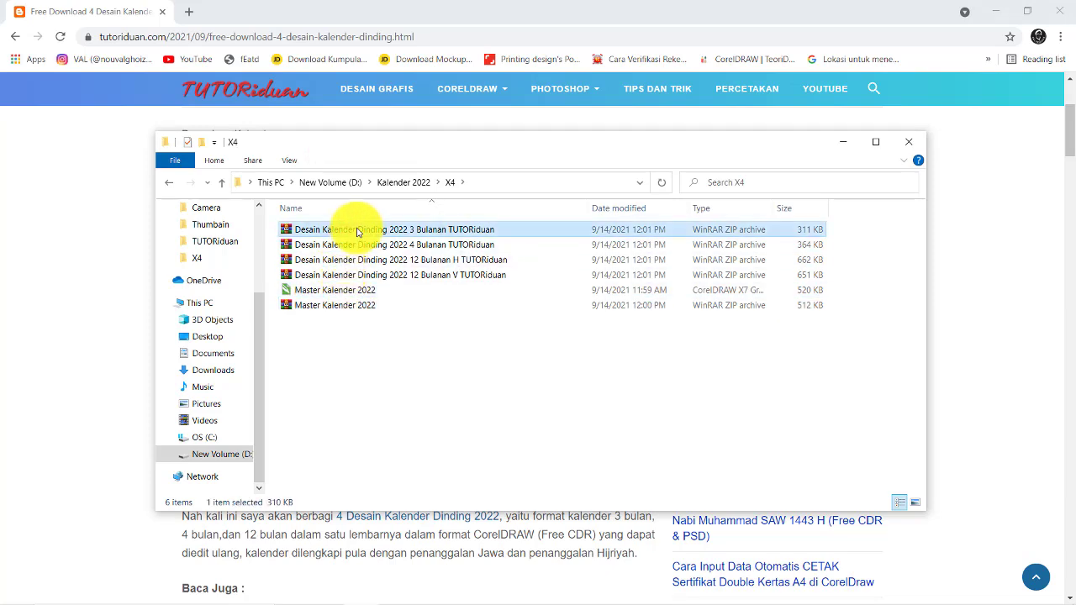
pyautogui.rightClick(357, 231)
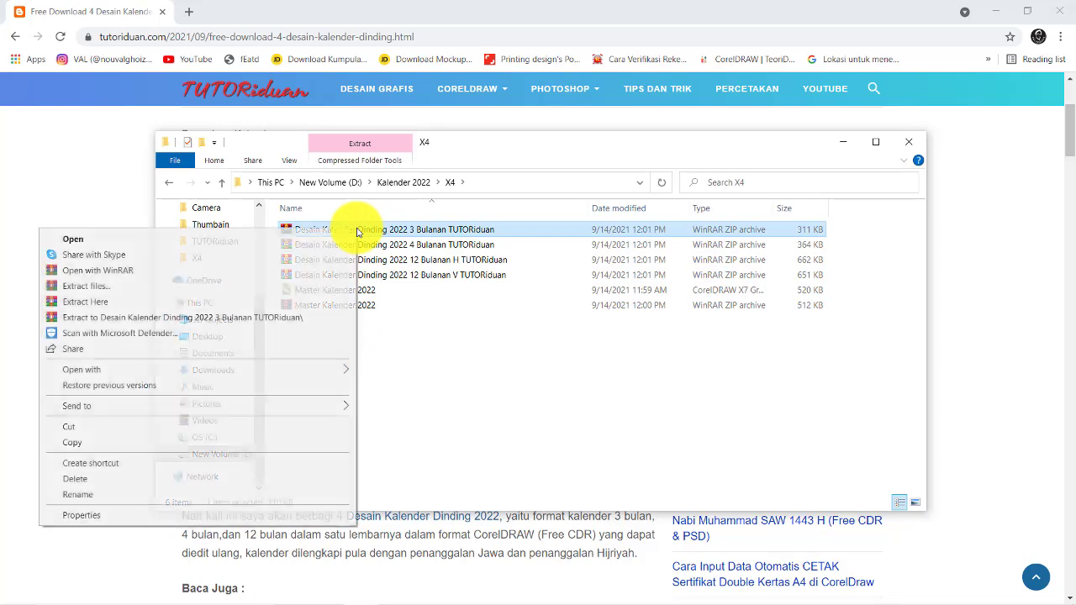
pyautogui.click(99, 306)
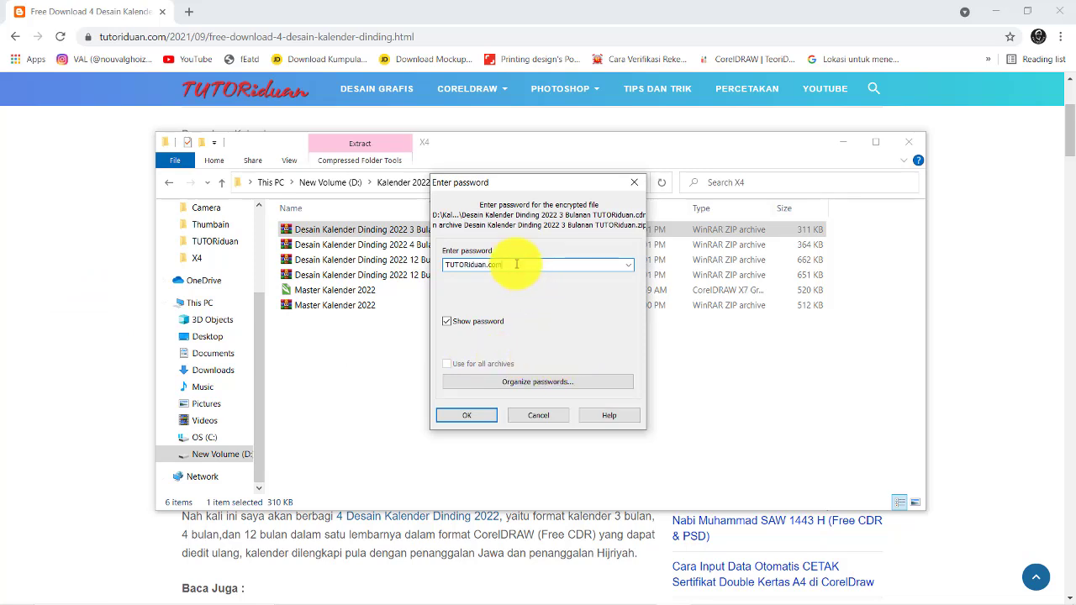
pyautogui.moveTo(515, 264); pyautogui.dragTo(395, 259)
pyautogui.hotkey('ctrl', 'c')
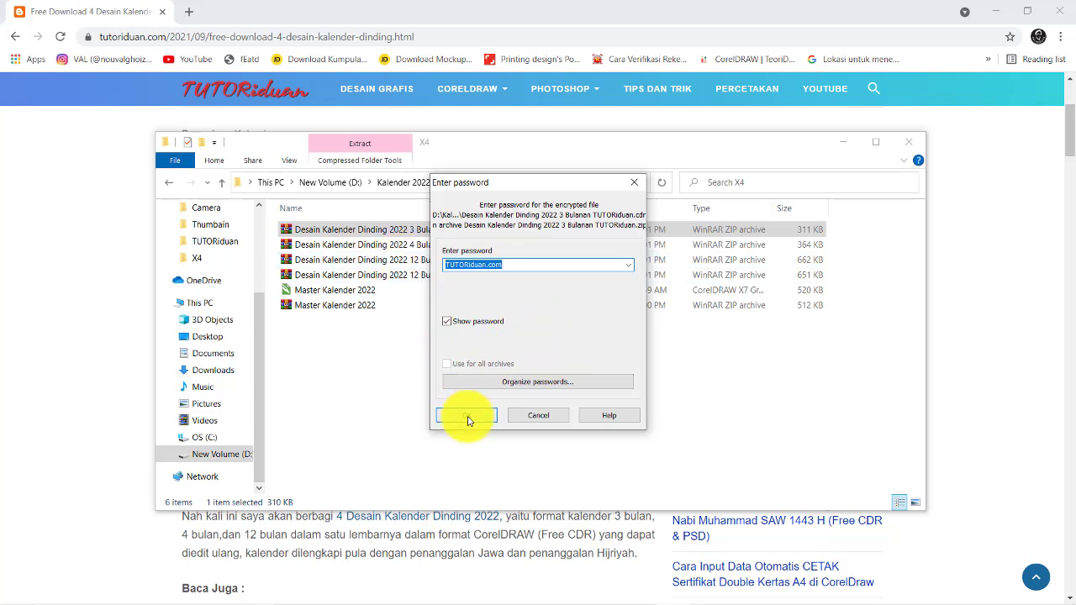
pyautogui.click(468, 418)
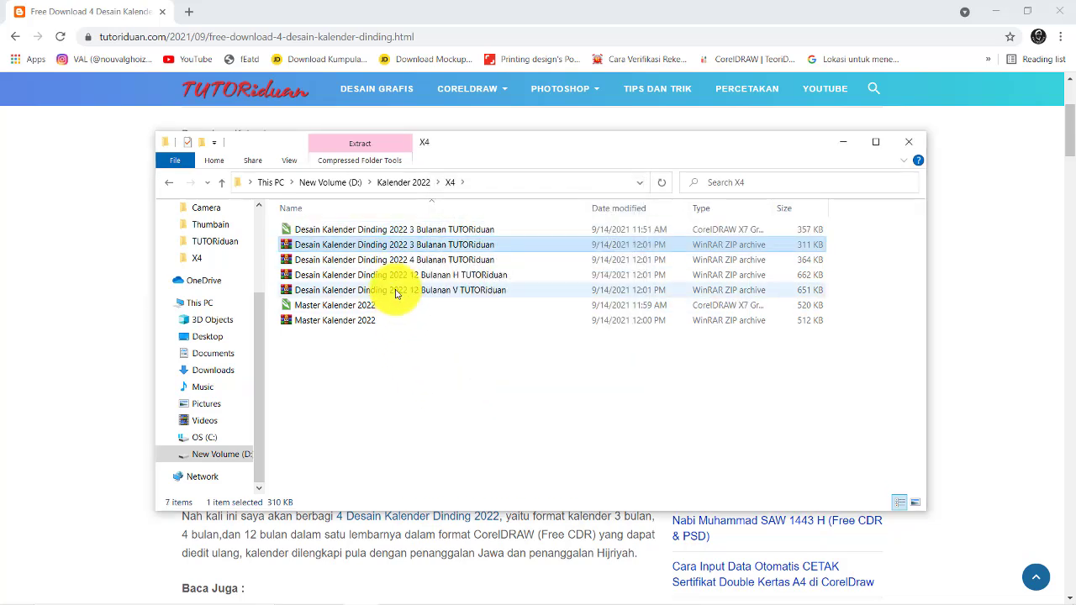
# Extract the 4 Bulanan archive here with the pasted password
pyautogui.click(392, 267)
pyautogui.rightClick(392, 267)
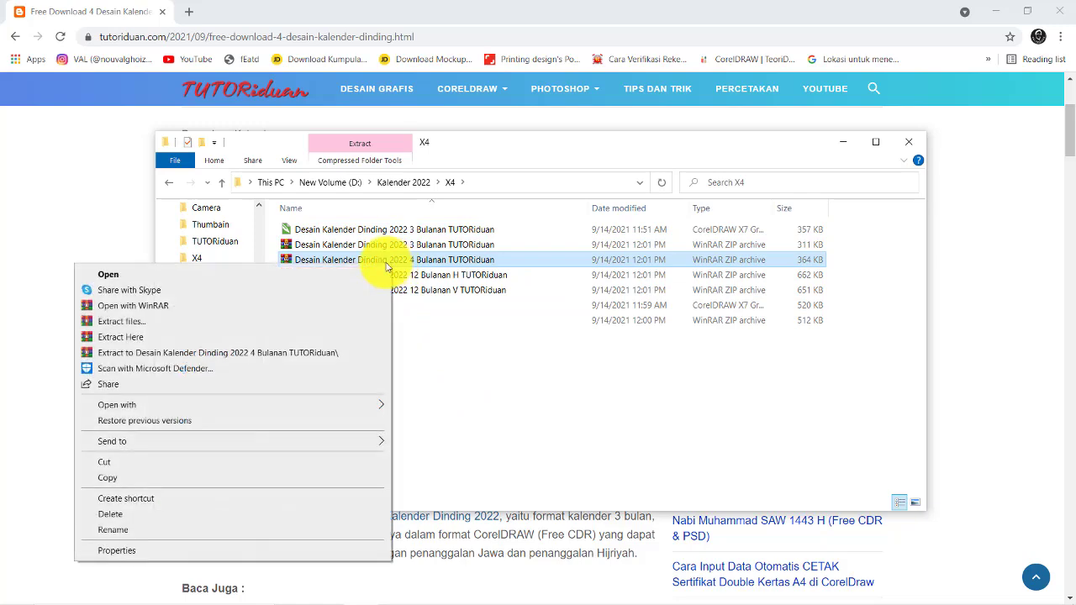
pyautogui.click(374, 326)
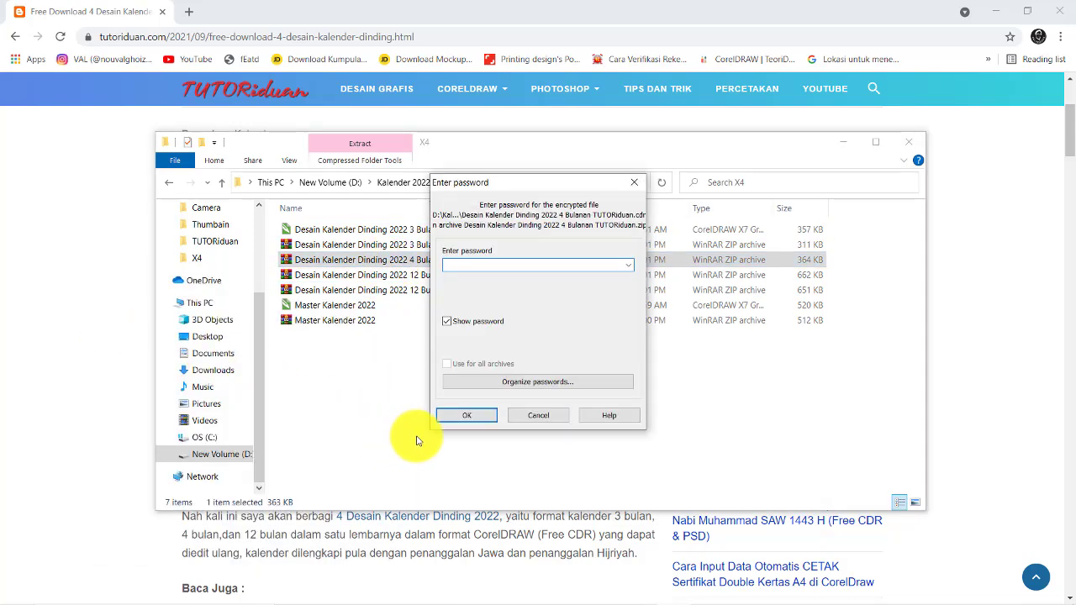
pyautogui.hotkey('ctrl', 'v')
pyautogui.click(465, 418)
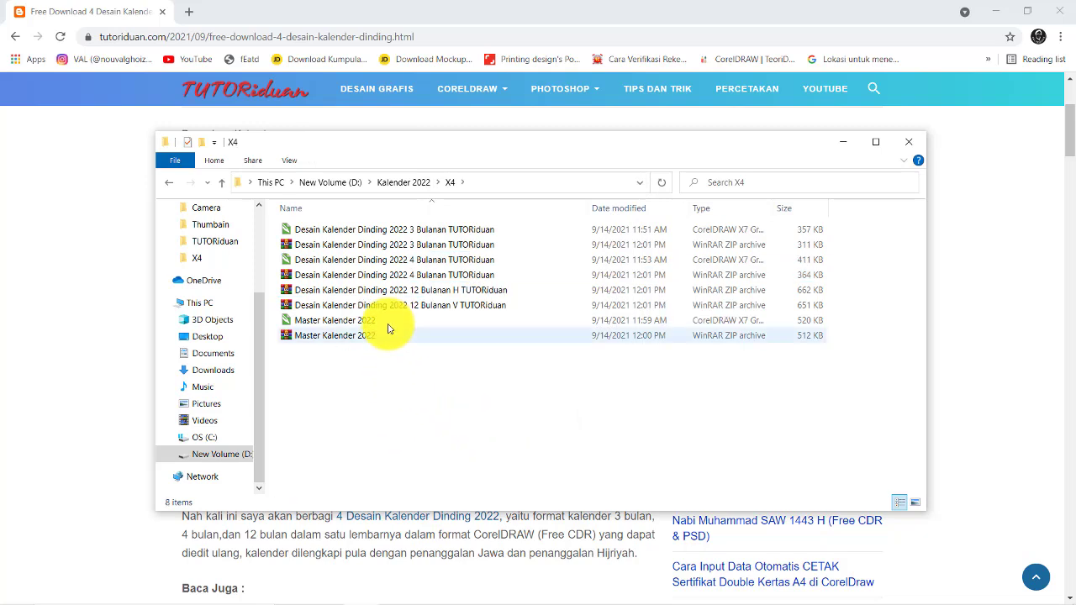
# Extract the 12 Bulanan H archive here with the pasted password
pyautogui.click(378, 292)
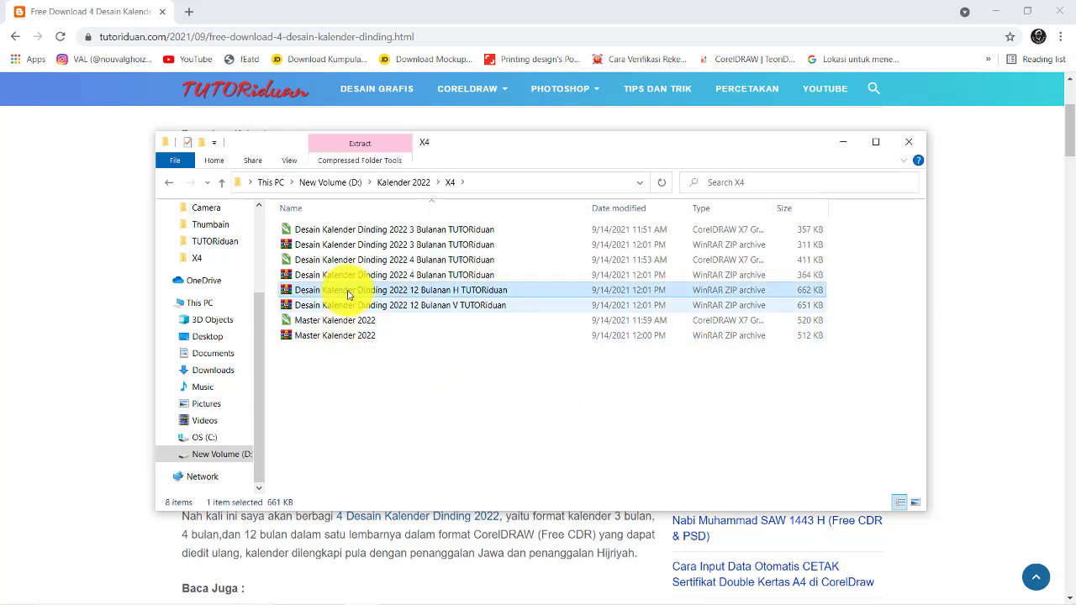
pyautogui.rightClick(353, 292)
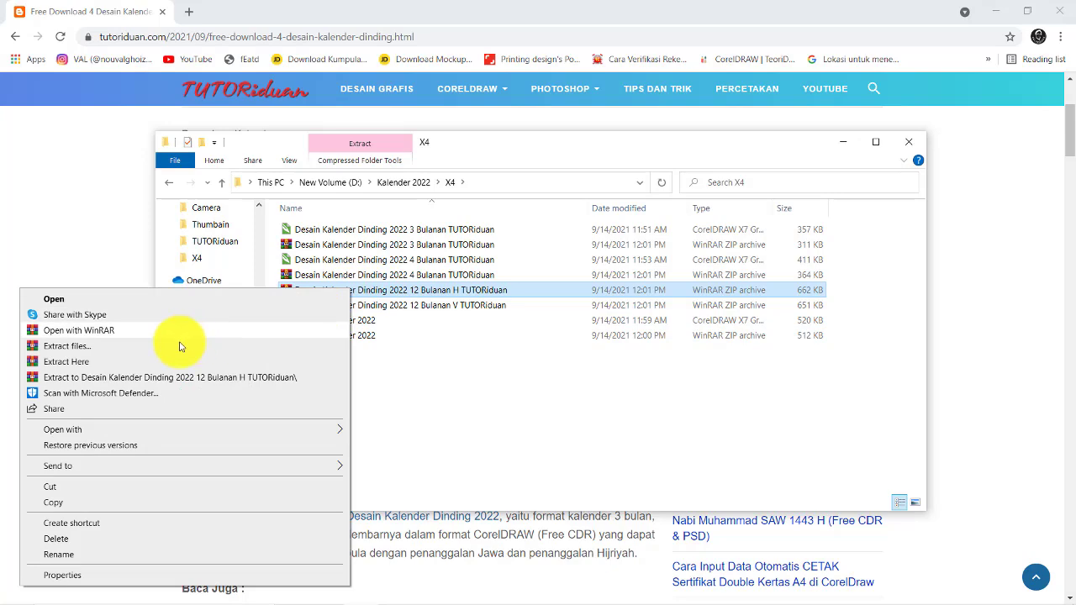
pyautogui.click(80, 357)
pyautogui.hotkey('ctrl', 'v')
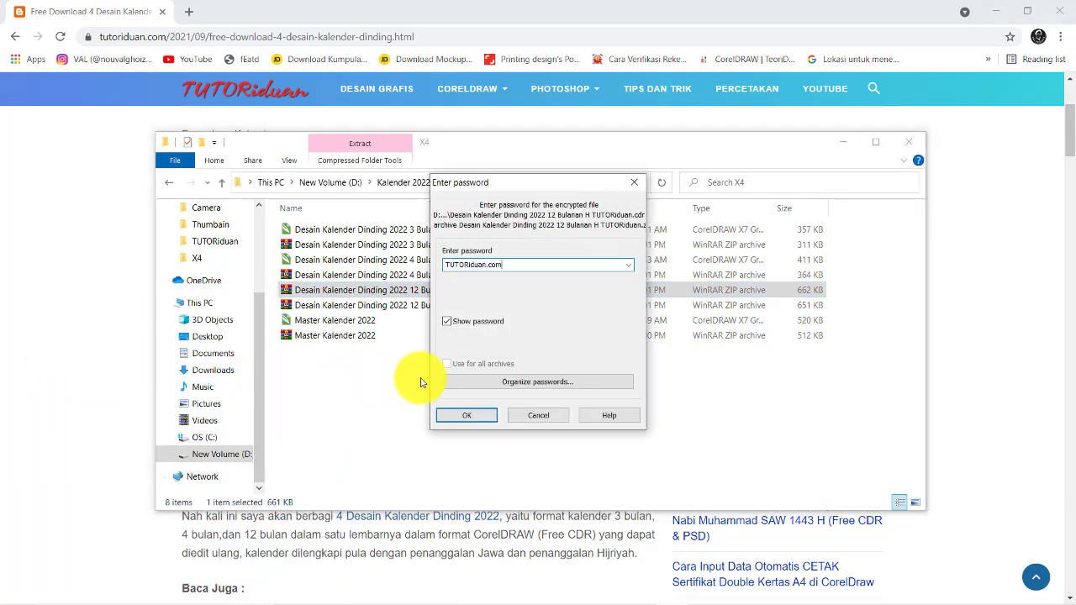
pyautogui.click(465, 415)
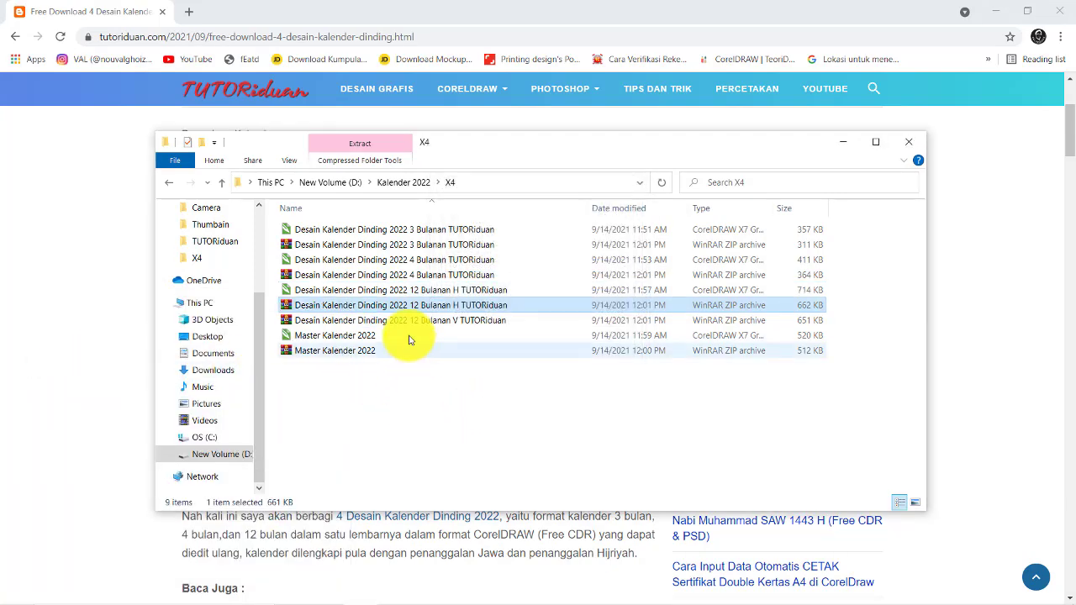
# Extract the 12 Bulanan V archive here, confirming its password
pyautogui.click(412, 323)
pyautogui.rightClick(412, 323)
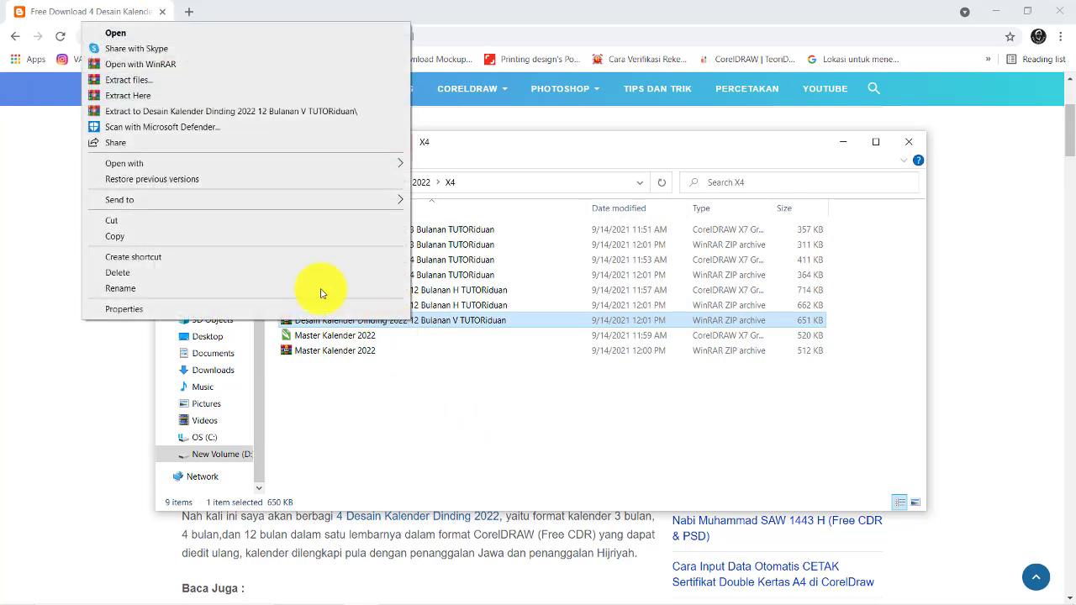
pyautogui.click(152, 106)
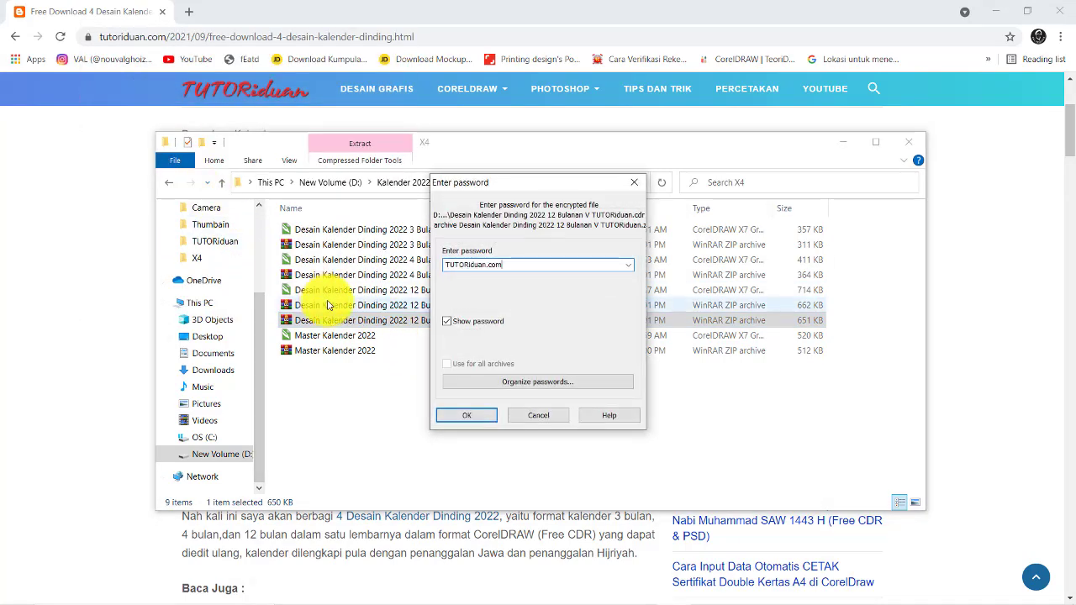
pyautogui.click(467, 416)
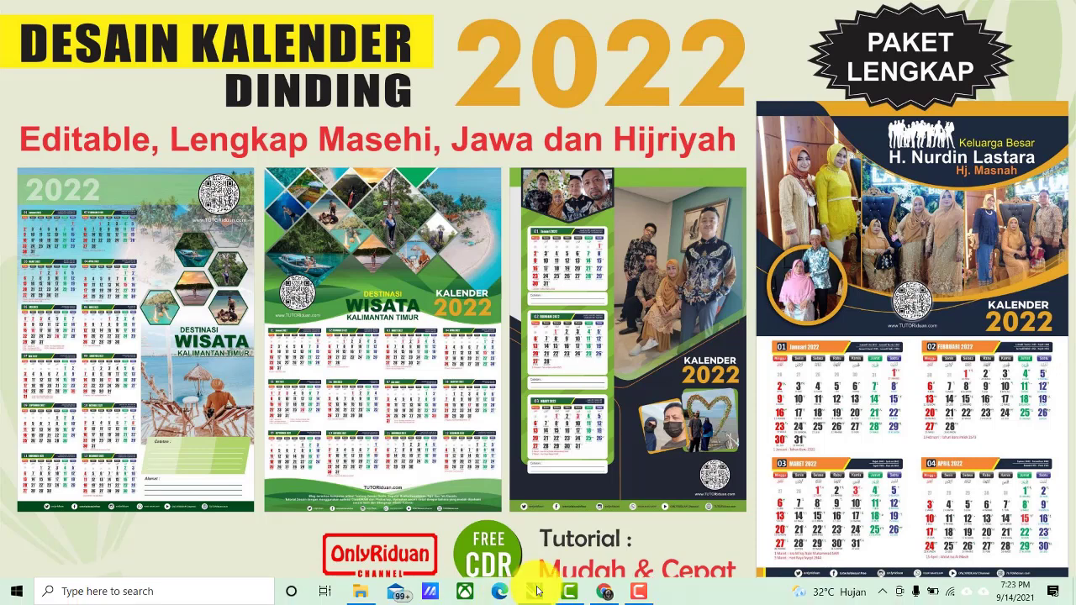
# Restore the X4 folder window listing the five extracted CorelDRAW designs and their ZIPs
pyautogui.click(361, 591)
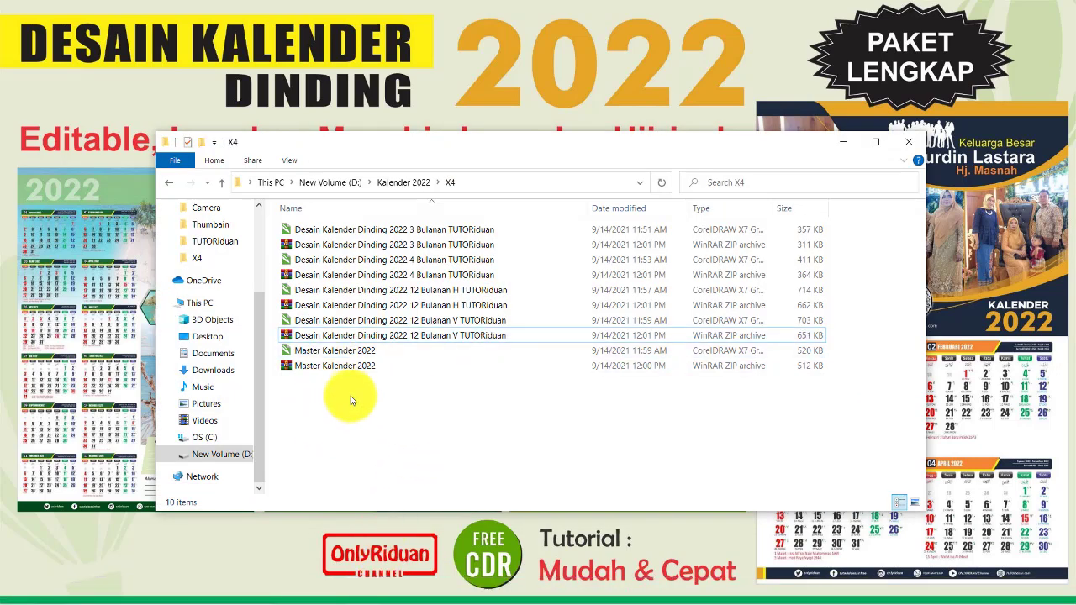
# Open Master Kalender 2022.cdr and the 3 Bulanan TUTORiduan design in CorelDRAW
pyautogui.doubleClick(344, 354)
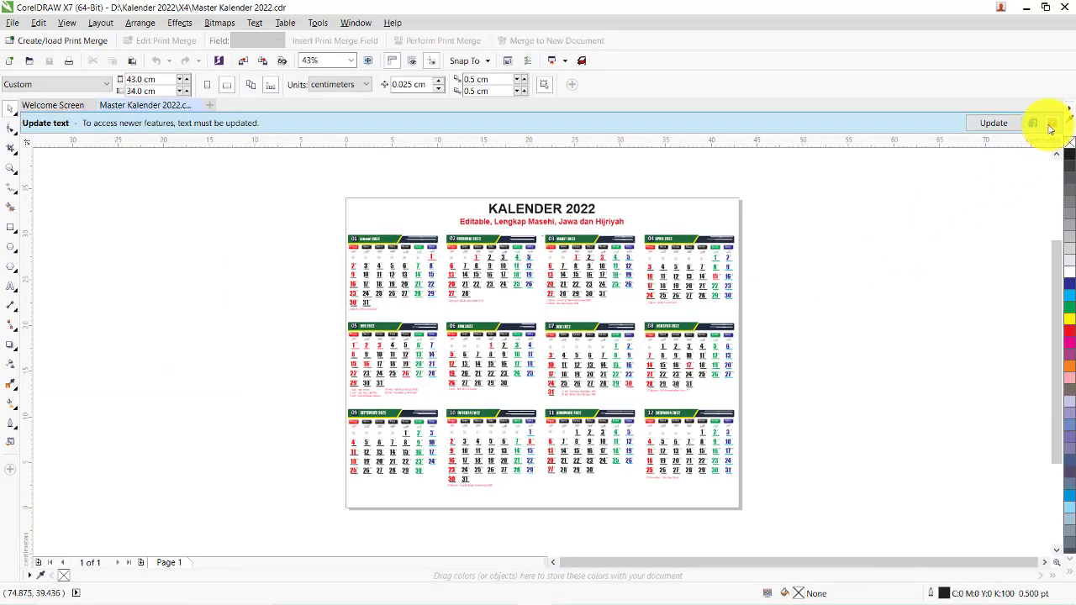
pyautogui.click(1048, 121)
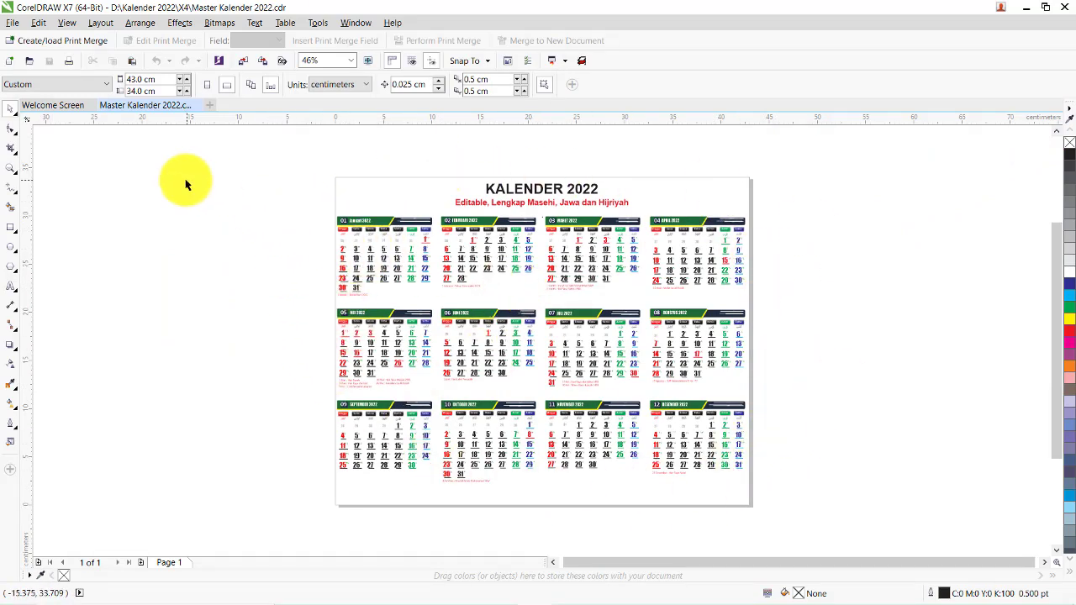
pyautogui.click(360, 591)
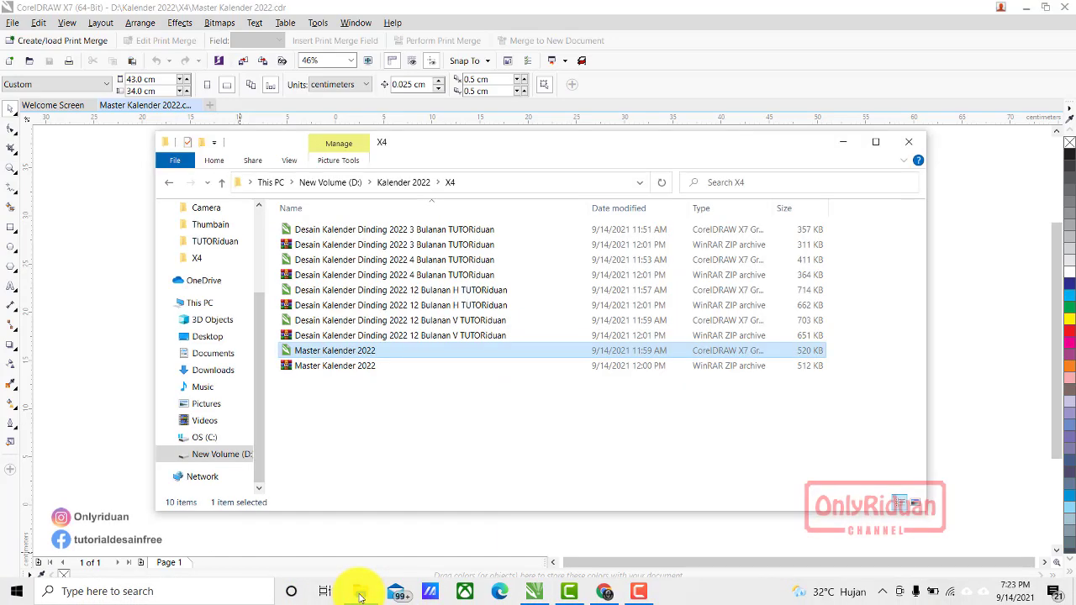
pyautogui.doubleClick(408, 229)
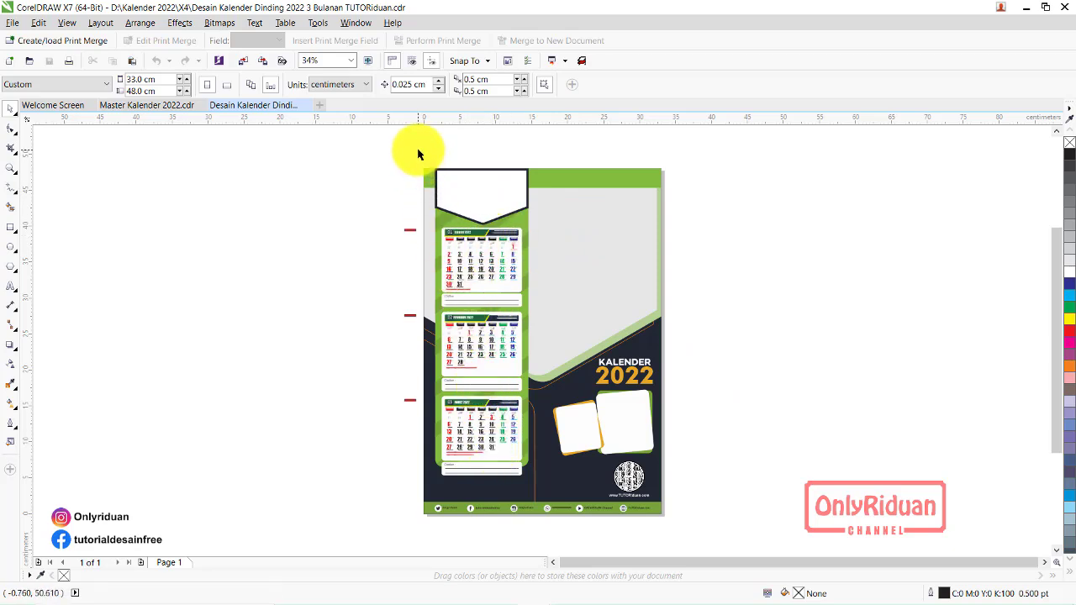
# Marquee-select all 53 objects of the 33 × 48 cm three-month calendar page
pyautogui.moveTo(417, 151)
pyautogui.mouseDown()
pyautogui.moveTo(669, 531)
pyautogui.moveTo(682, 534)
pyautogui.mouseUp()
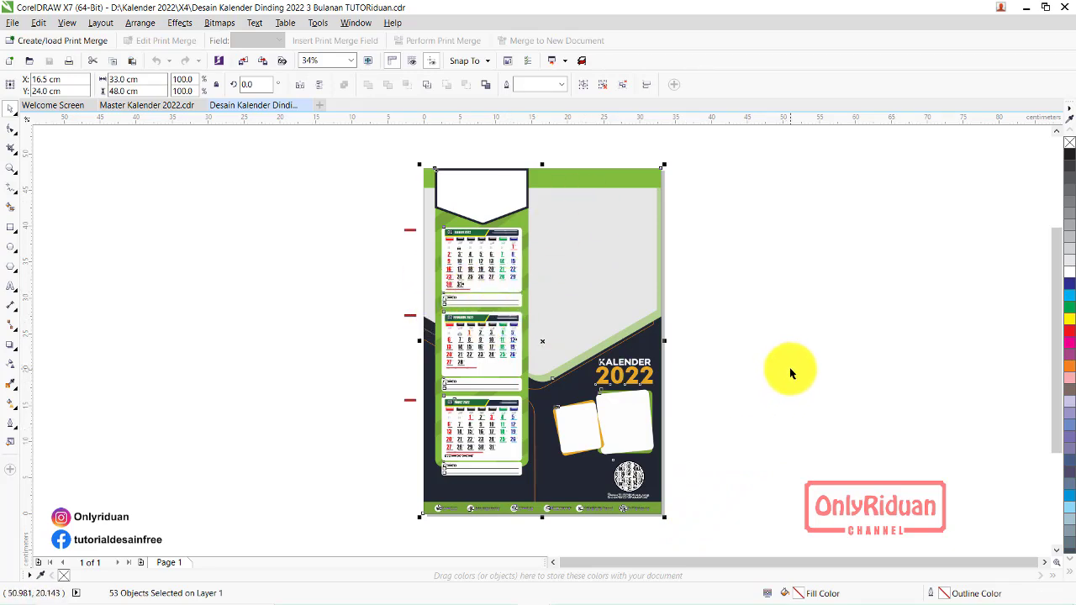
# Duplicate the page 1 design onto a new page 2 and delete its three month grids
pyautogui.hotkey('ctrl', 'c')
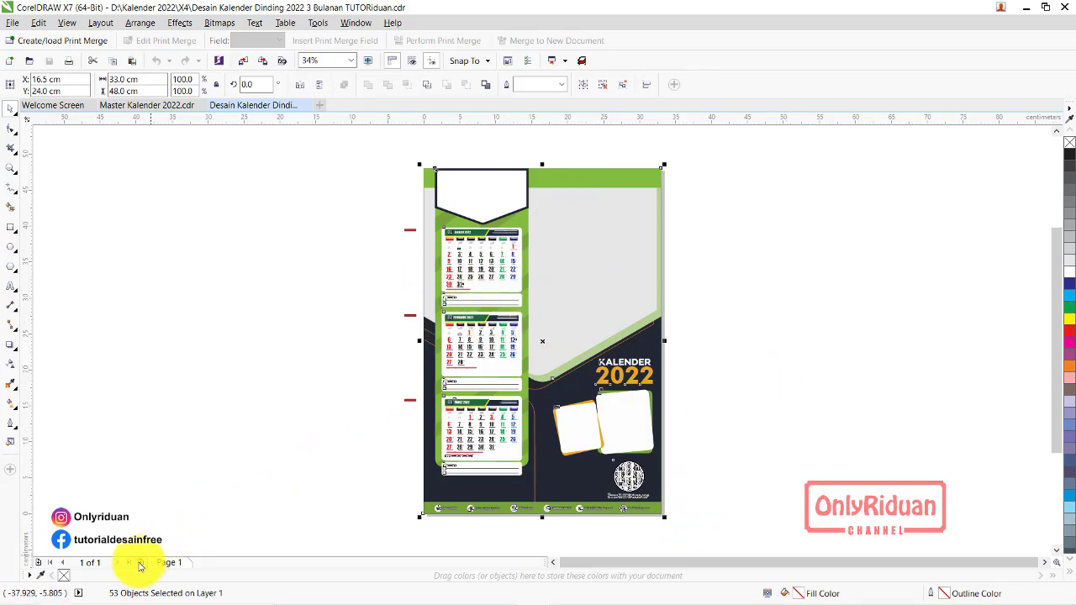
pyautogui.click(143, 563)
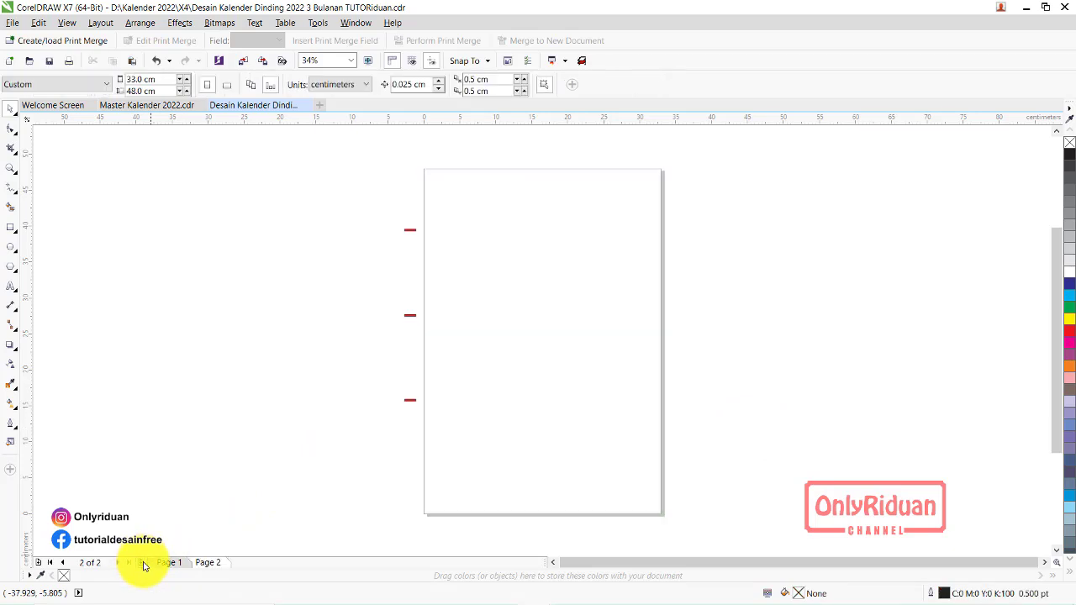
pyautogui.hotkey('ctrl', 'v')
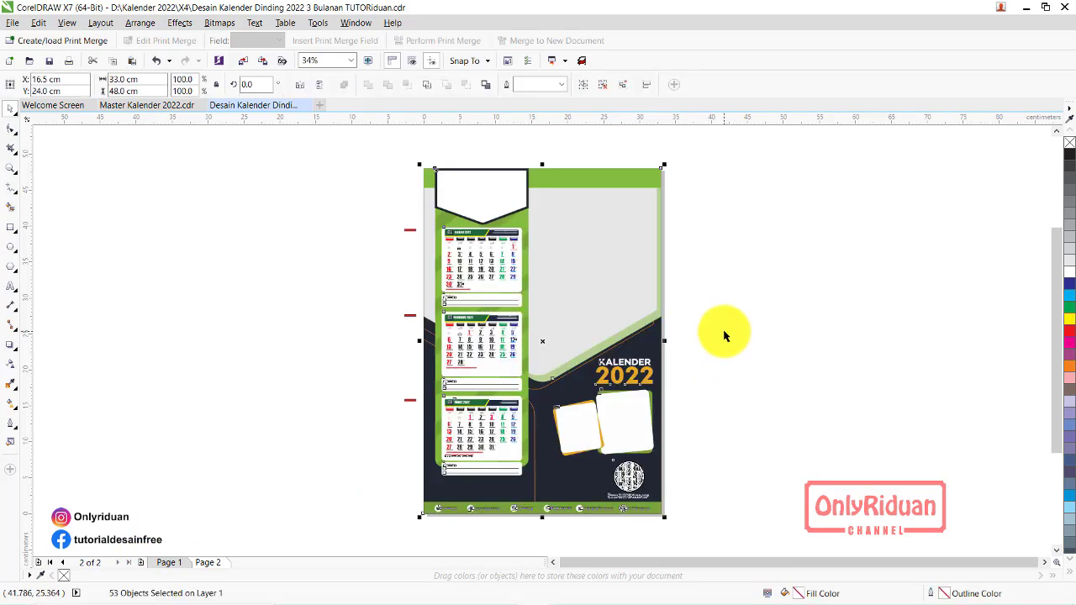
pyautogui.click(492, 244)
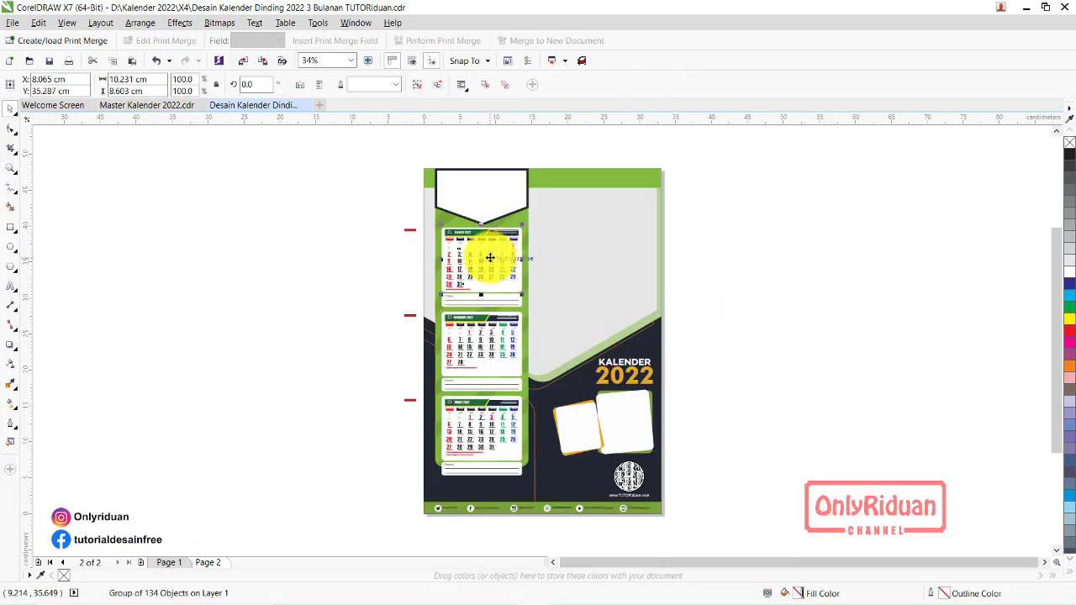
pyautogui.press('Delete')
pyautogui.click(480, 324)
pyautogui.press('Delete')
pyautogui.click(480, 408)
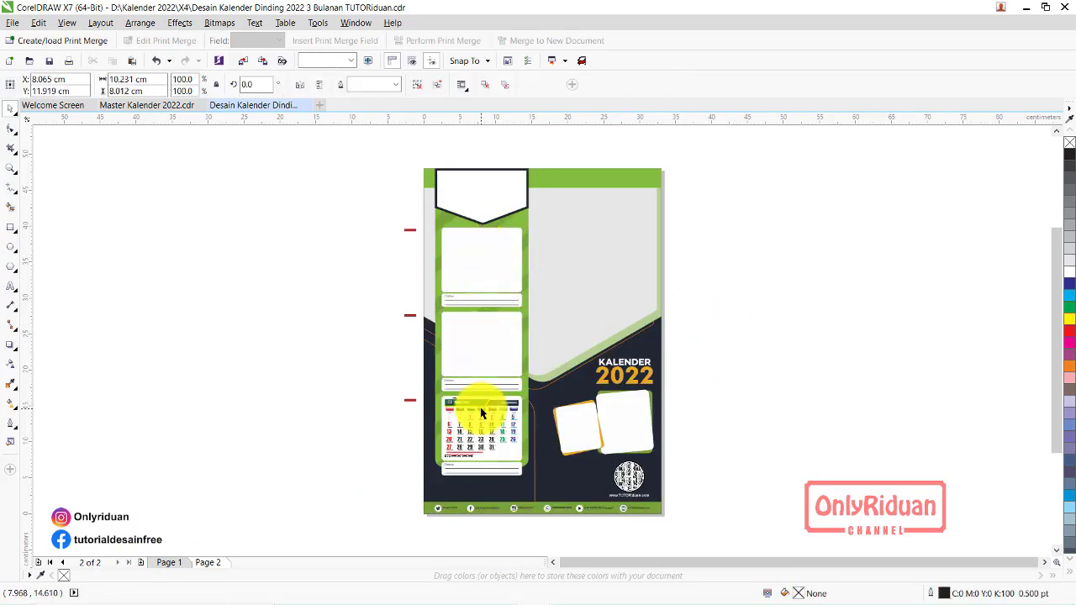
pyautogui.press('Delete')
# Paste the emptied calendar template onto new pages 3 and 4
pyautogui.moveTo(414, 156); pyautogui.dragTo(678, 536)
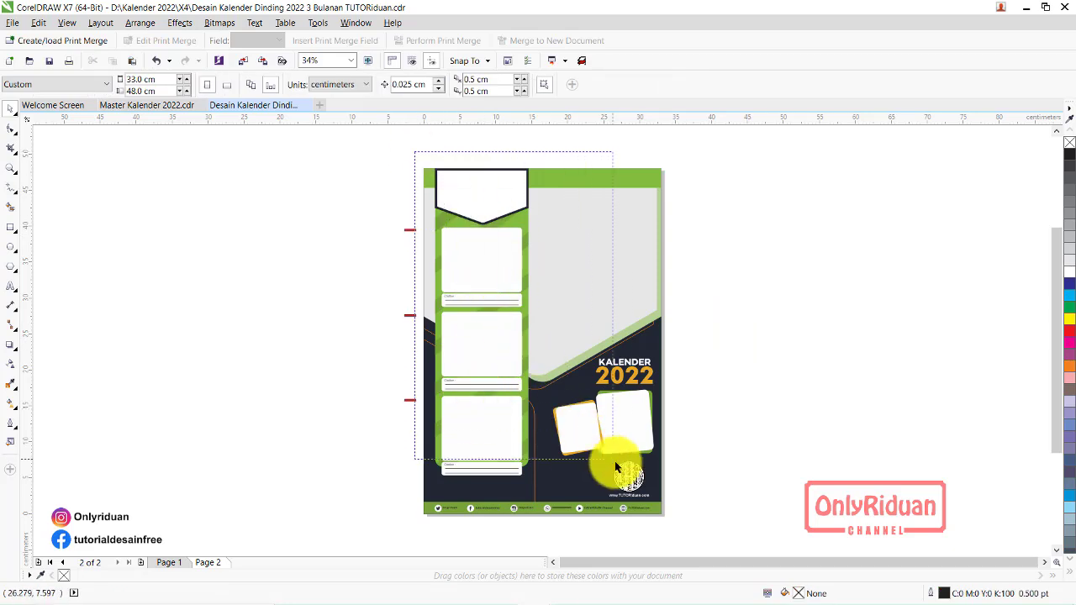
pyautogui.hotkey('ctrl', 'c')
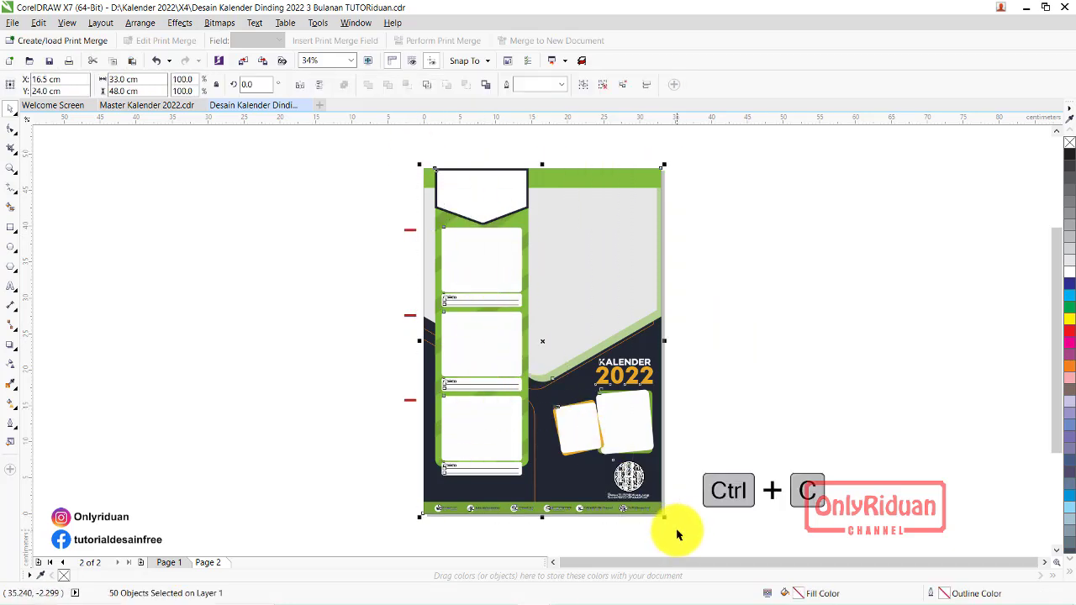
pyautogui.click(143, 563)
pyautogui.hotkey('ctrl', 'v')
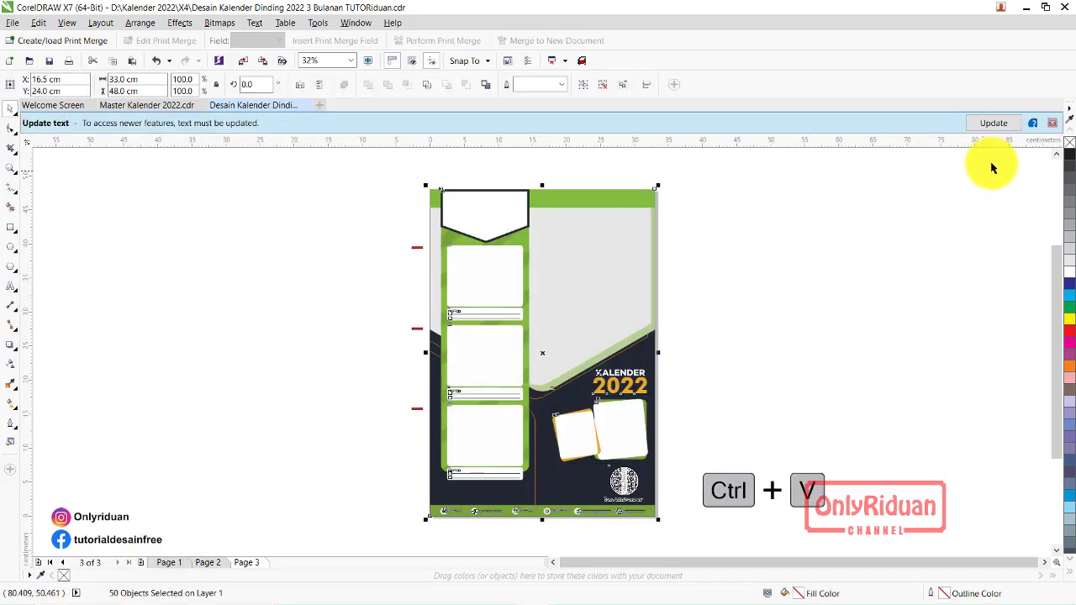
pyautogui.click(1052, 123)
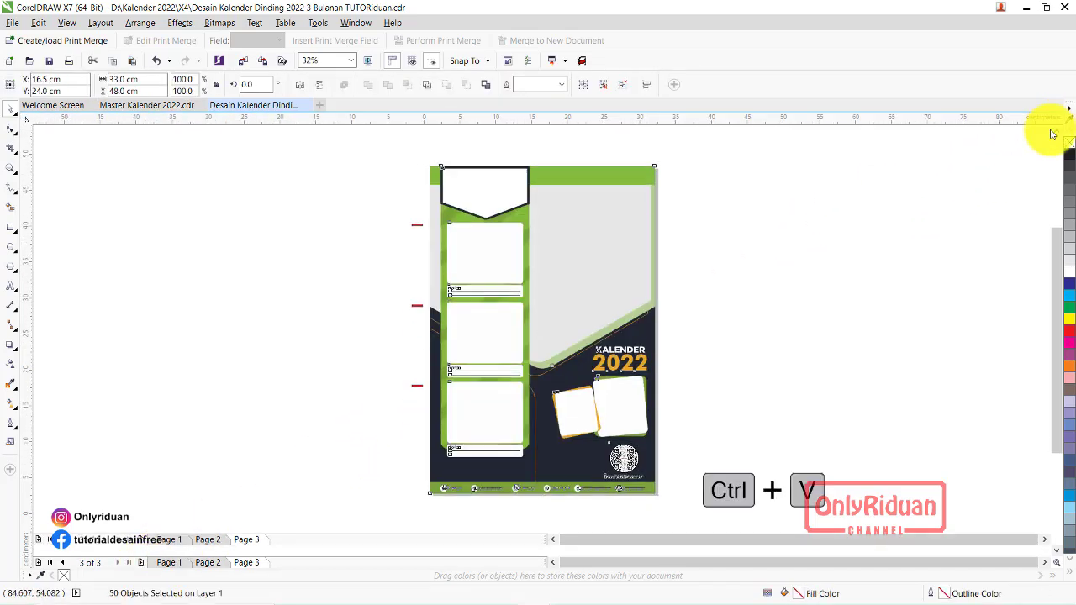
pyautogui.click(143, 563)
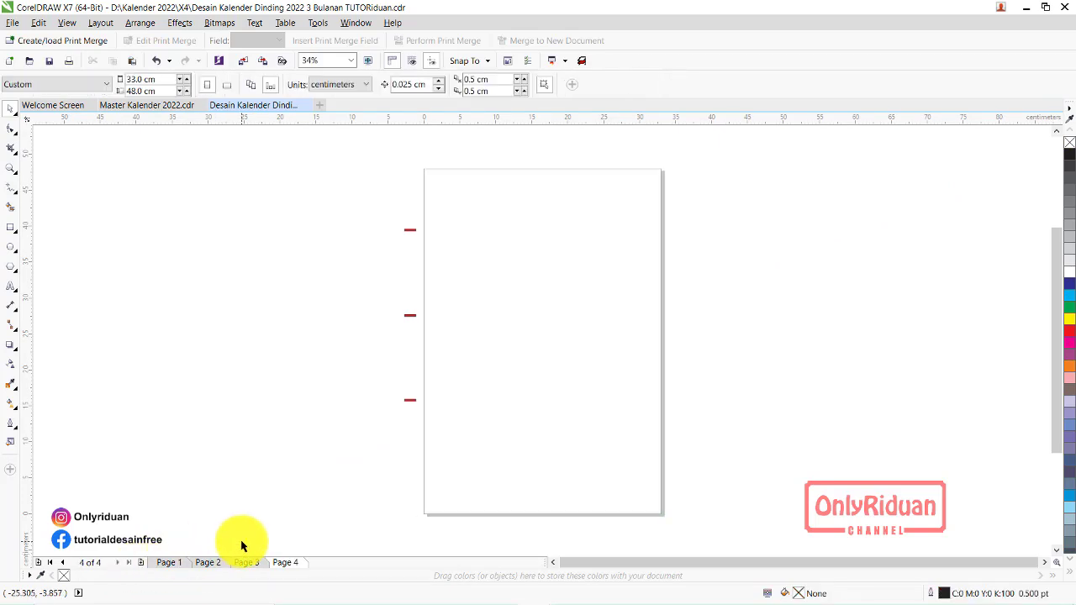
pyautogui.hotkey('ctrl', 'v')
pyautogui.click(732, 312)
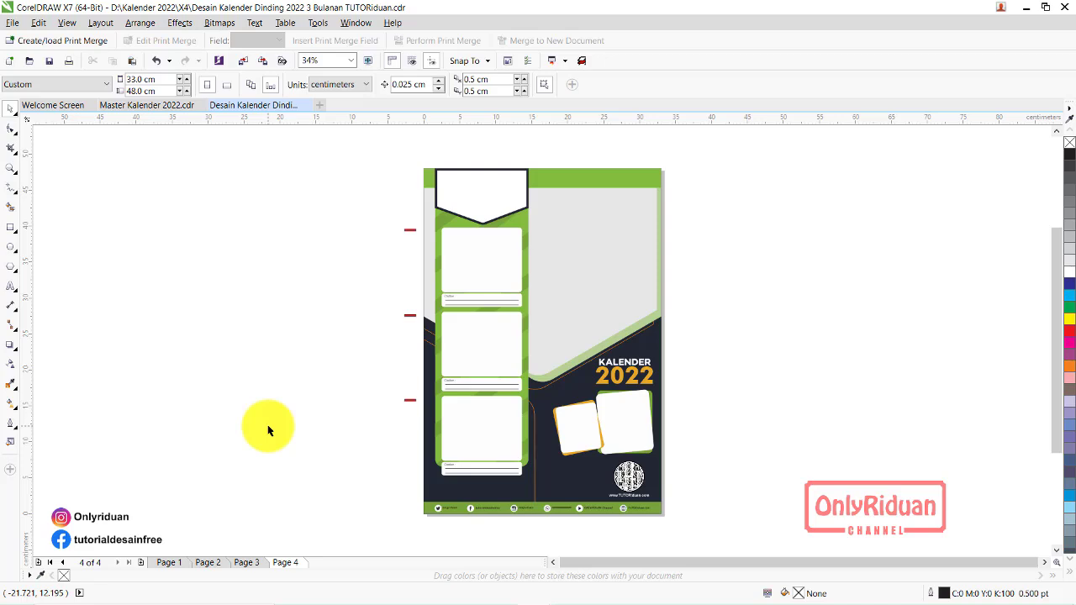
# Compare filled Page 1 with empty Page 2, then bring up Master Kalender 2022
pyautogui.click(167, 564)
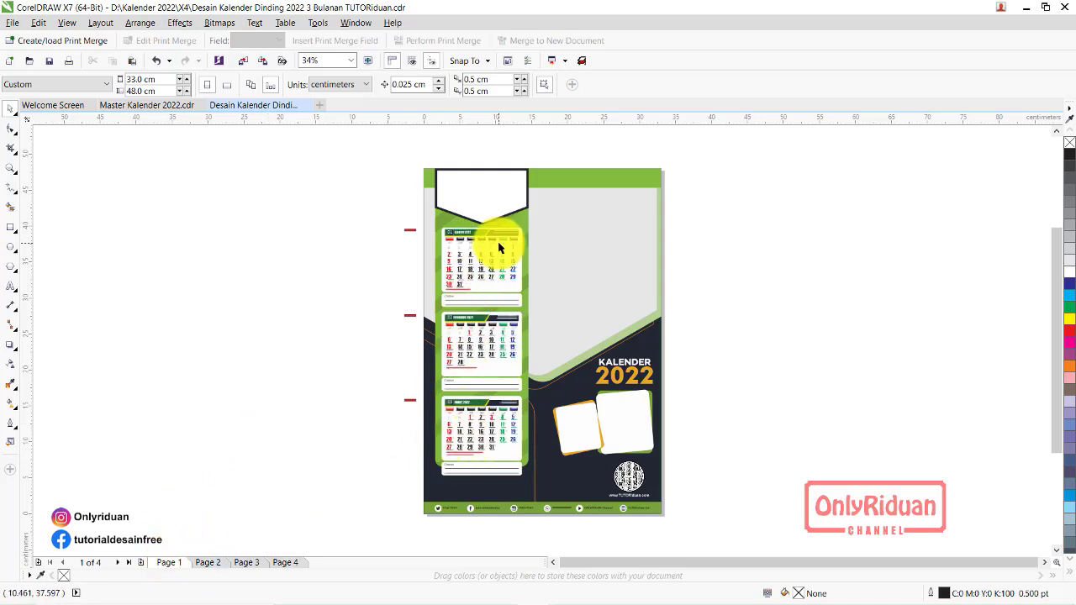
pyautogui.click(210, 563)
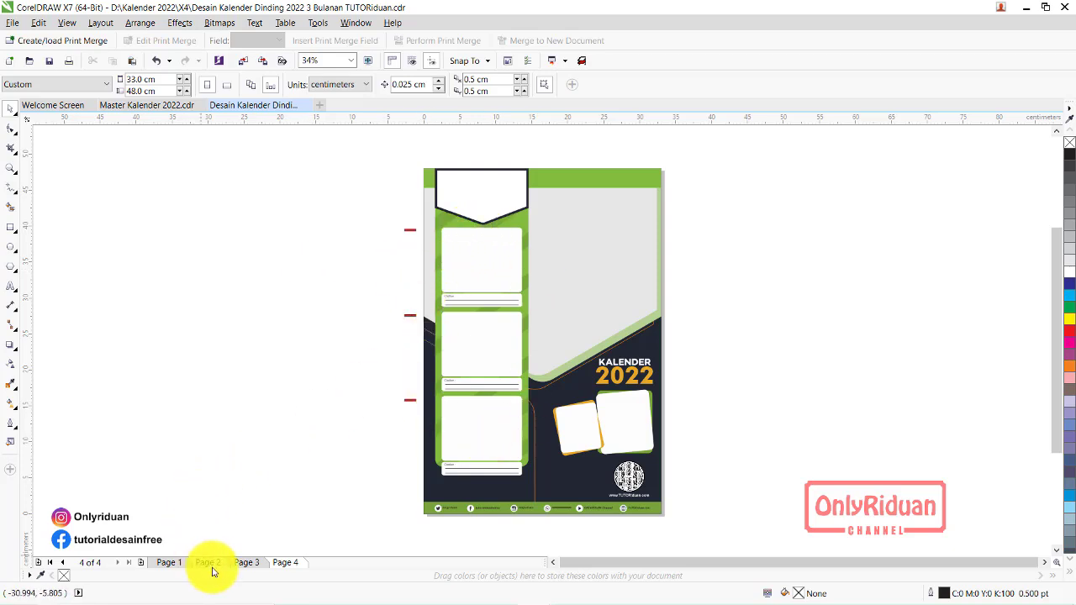
pyautogui.click(170, 562)
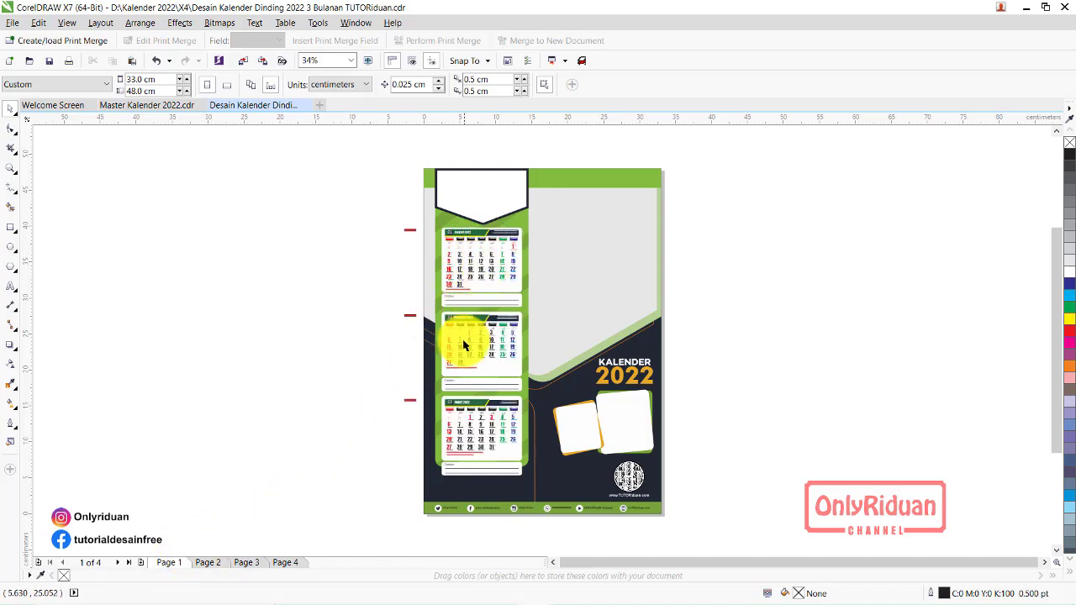
pyautogui.click(204, 563)
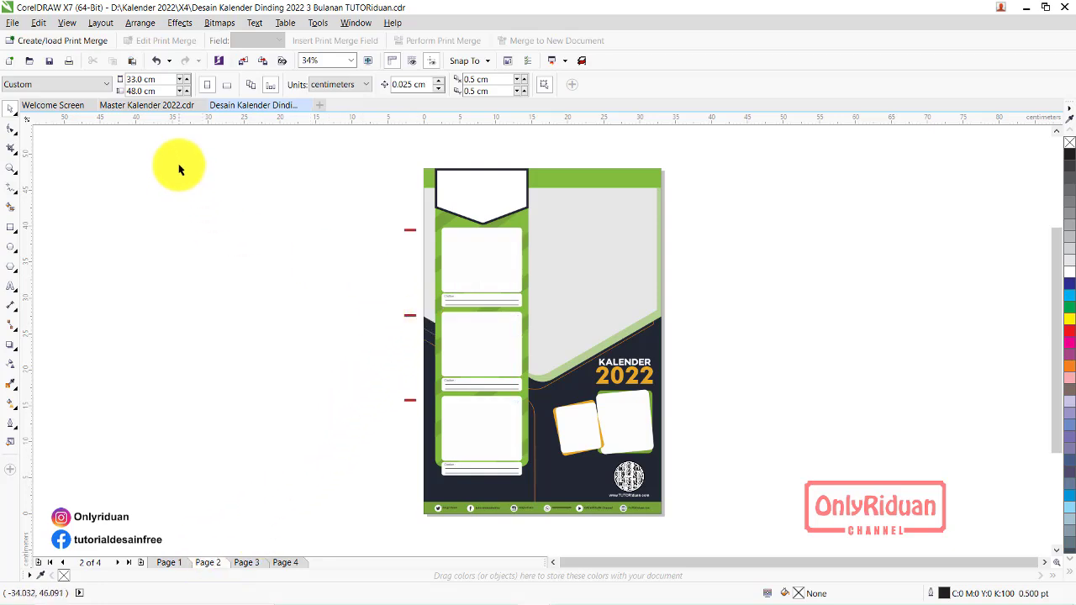
pyautogui.click(148, 107)
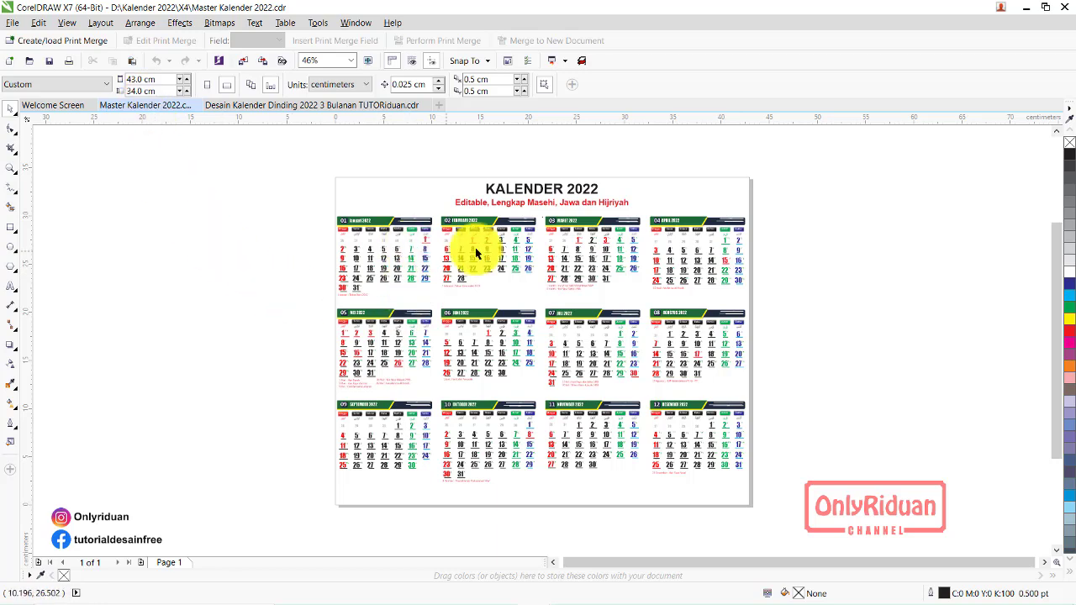
# Move the sheet's white background shape off to the right
pyautogui.click(689, 227)
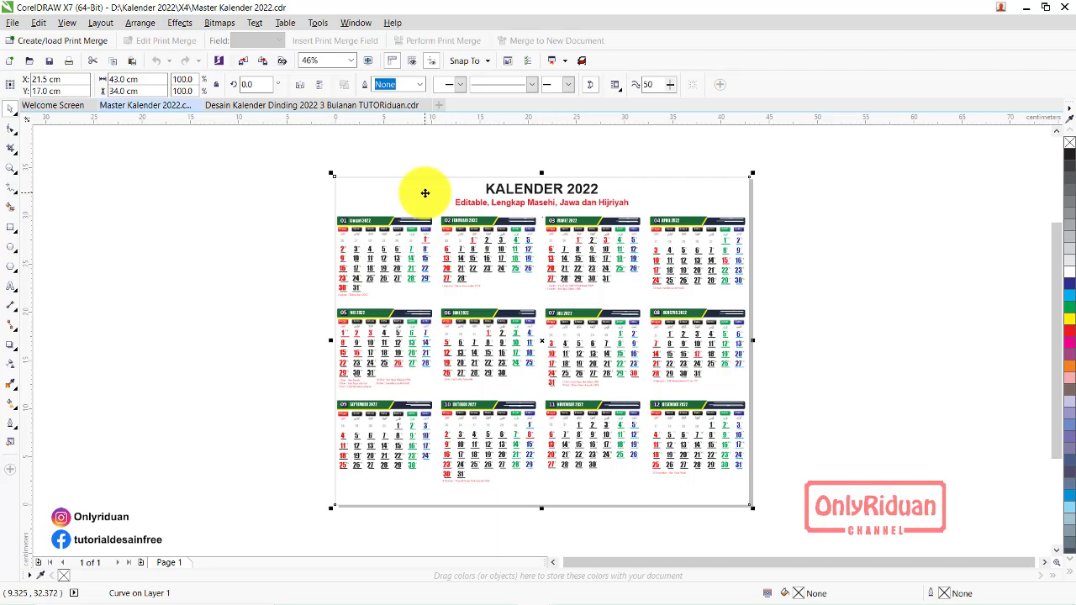
pyautogui.moveTo(392, 185); pyautogui.dragTo(701, 208)
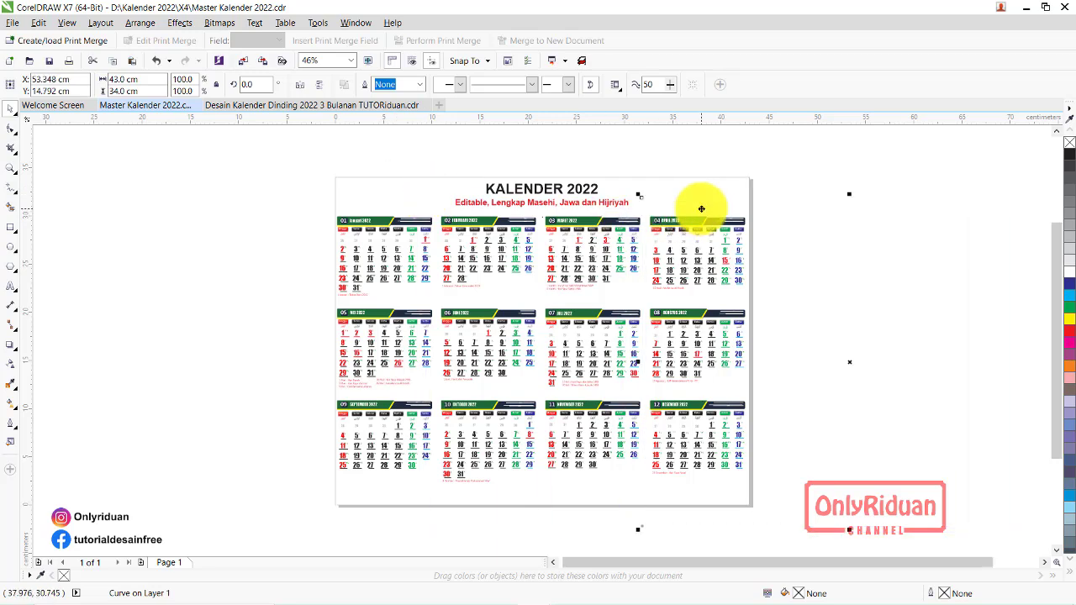
pyautogui.click(702, 223)
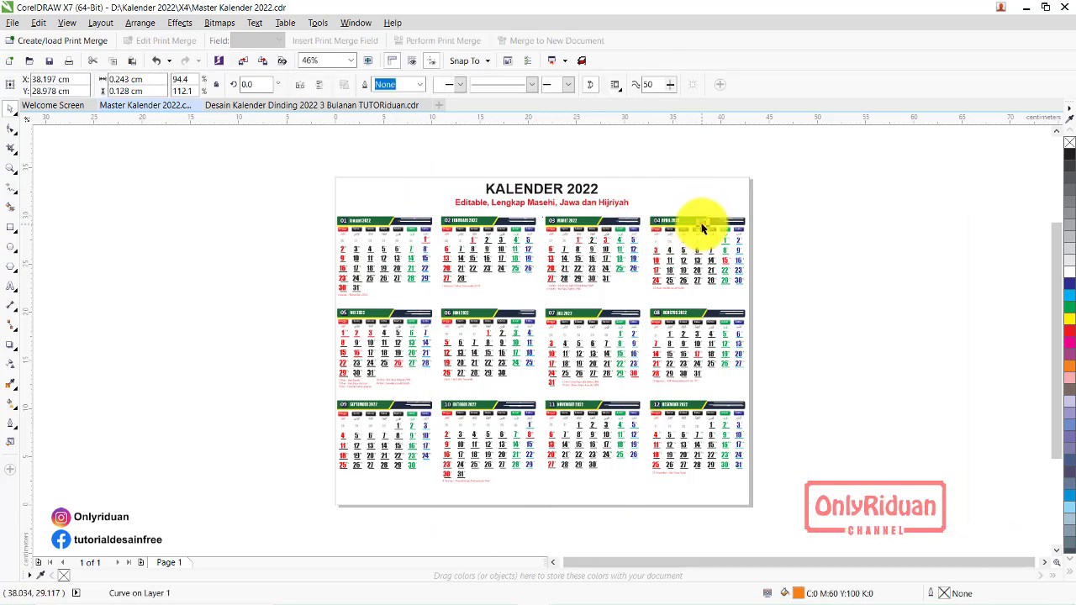
pyautogui.click(789, 271)
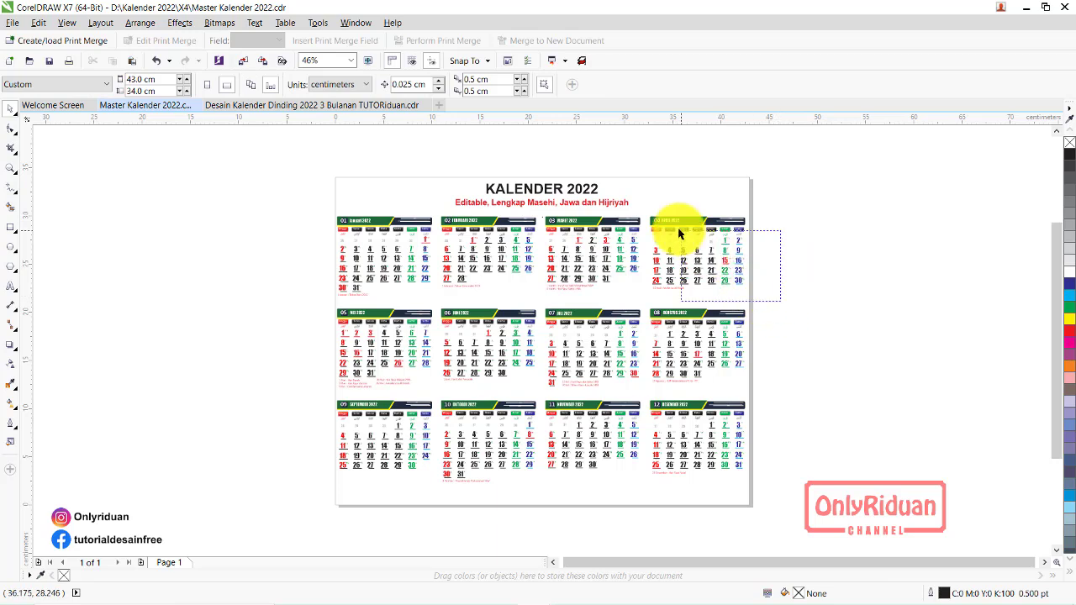
# Group the April, May, June and July calendars each into its own group
pyautogui.moveTo(779, 300); pyautogui.dragTo(639, 202)
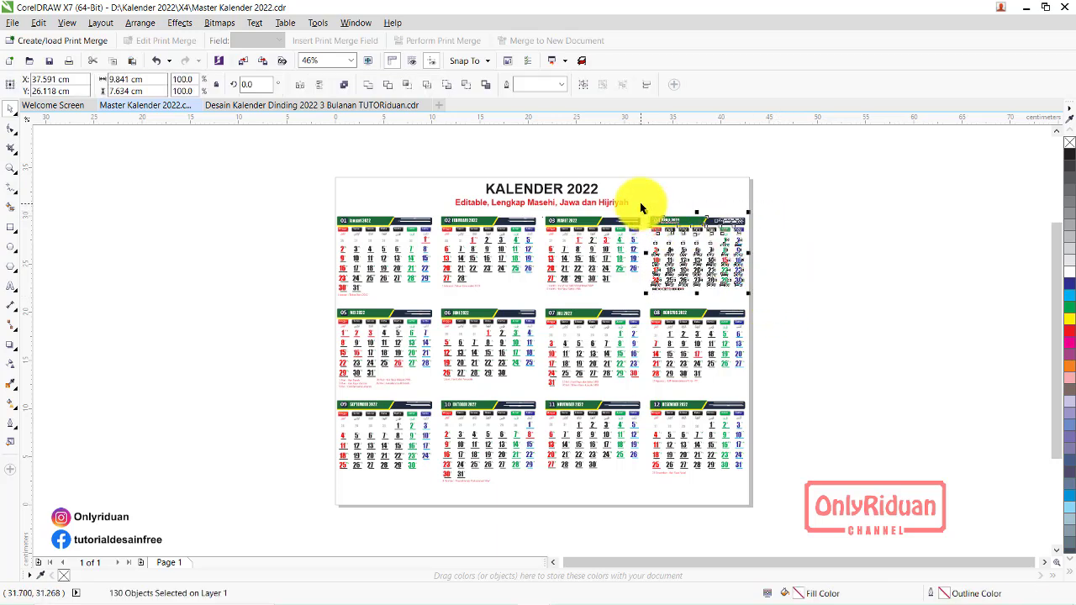
pyautogui.click(583, 84)
pyautogui.moveTo(322, 300); pyautogui.dragTo(403, 360)
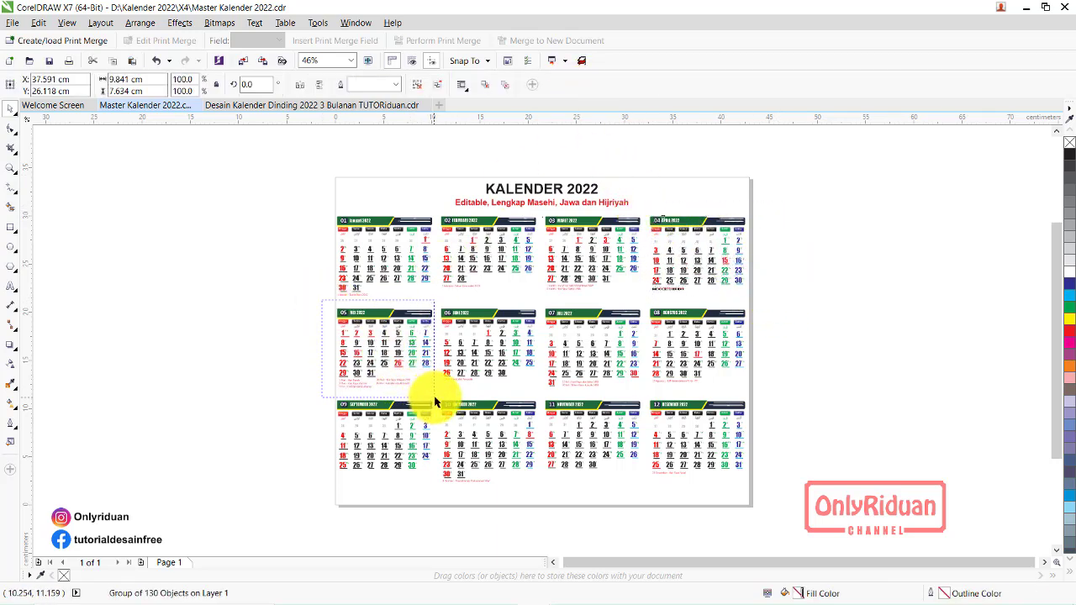
pyautogui.moveTo(435, 402); pyautogui.dragTo(429, 397)
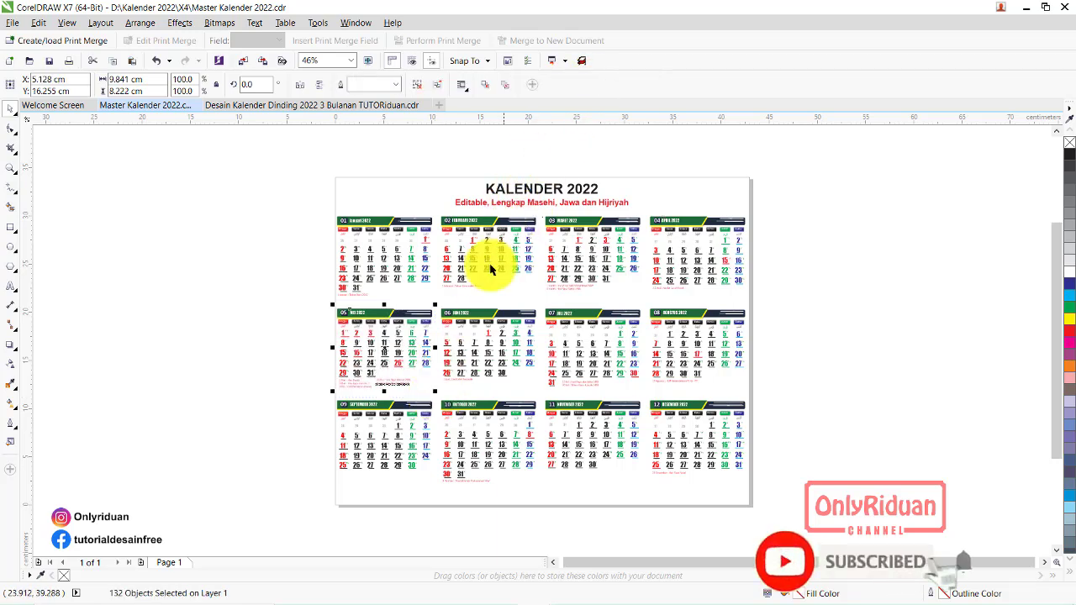
pyautogui.hotkey('ctrl', 'g')
pyautogui.moveTo(437, 296); pyautogui.dragTo(541, 393)
pyautogui.click(581, 85)
pyautogui.moveTo(536, 294); pyautogui.dragTo(645, 397)
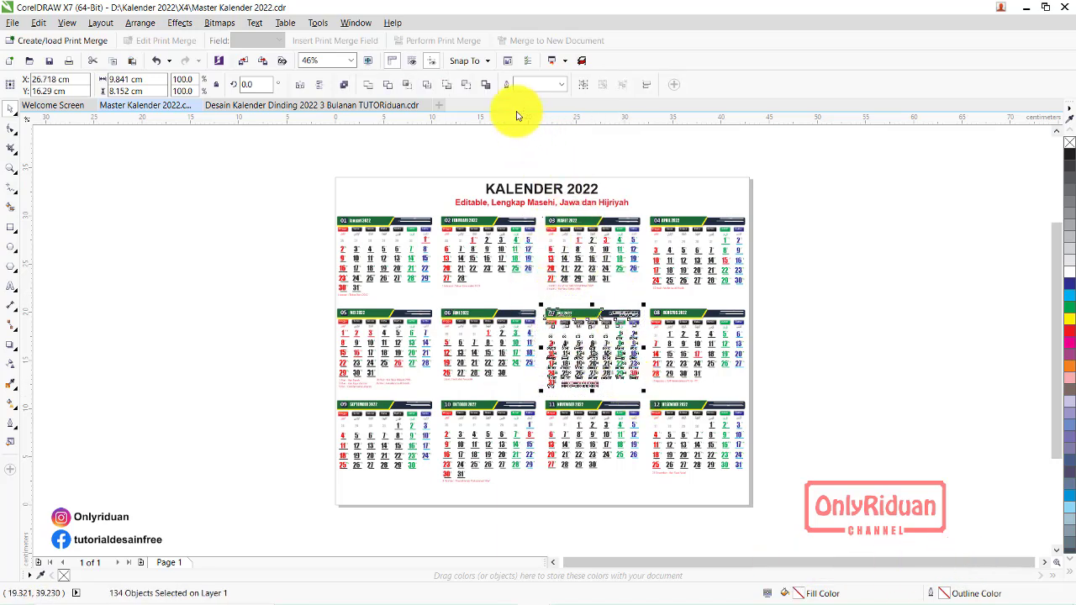
pyautogui.click(584, 86)
# Group the August through December calendars each into its own group
pyautogui.moveTo(643, 297)
pyautogui.mouseDown()
pyautogui.moveTo(742, 400)
pyautogui.moveTo(755, 394)
pyautogui.mouseUp()
pyautogui.click(582, 85)
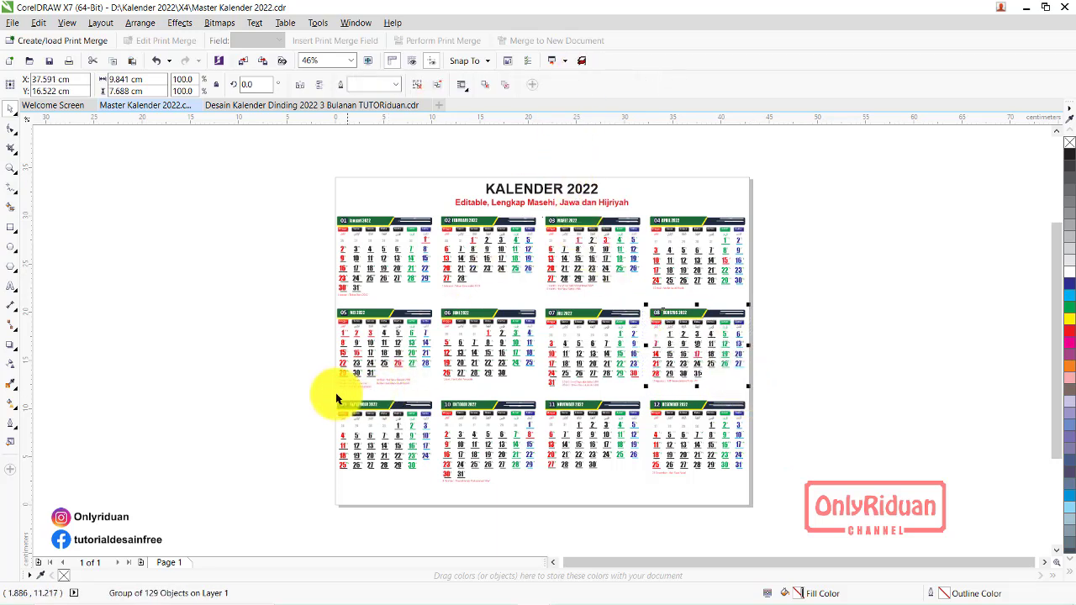
pyautogui.moveTo(326, 388)
pyautogui.mouseDown()
pyautogui.moveTo(403, 477)
pyautogui.moveTo(437, 496)
pyautogui.mouseUp()
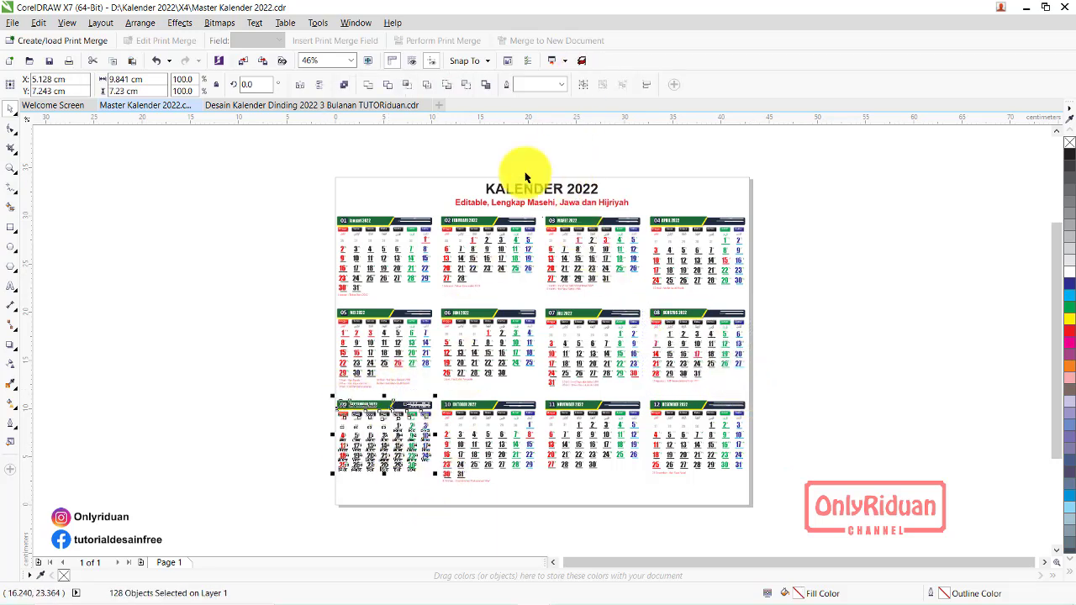
pyautogui.click(580, 86)
pyautogui.moveTo(436, 389)
pyautogui.mouseDown()
pyautogui.moveTo(543, 496)
pyautogui.moveTo(545, 486)
pyautogui.mouseUp()
pyautogui.click(580, 85)
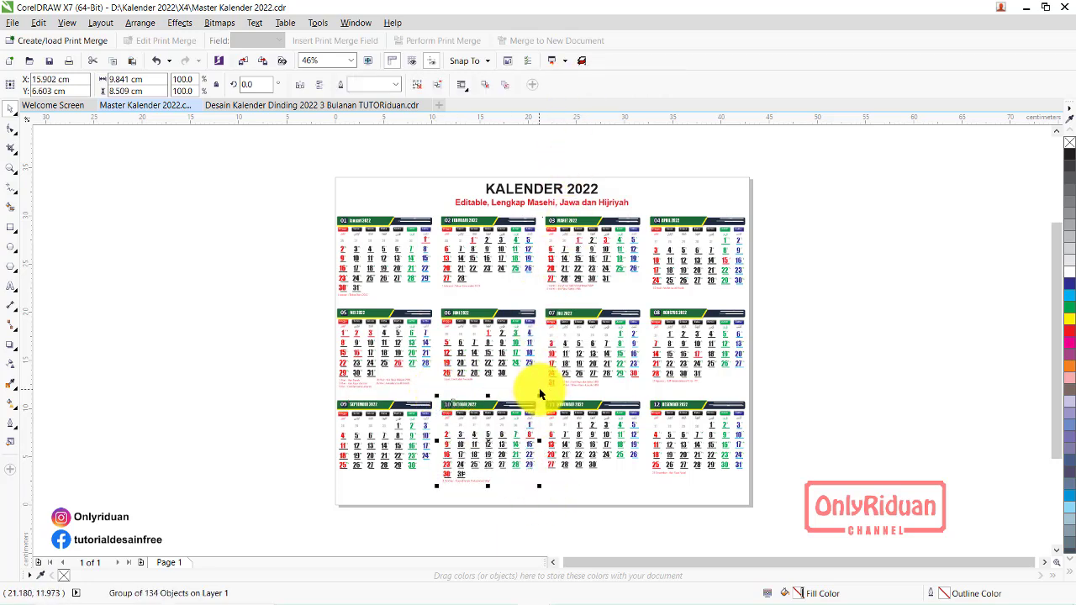
pyautogui.moveTo(541, 389); pyautogui.dragTo(639, 486)
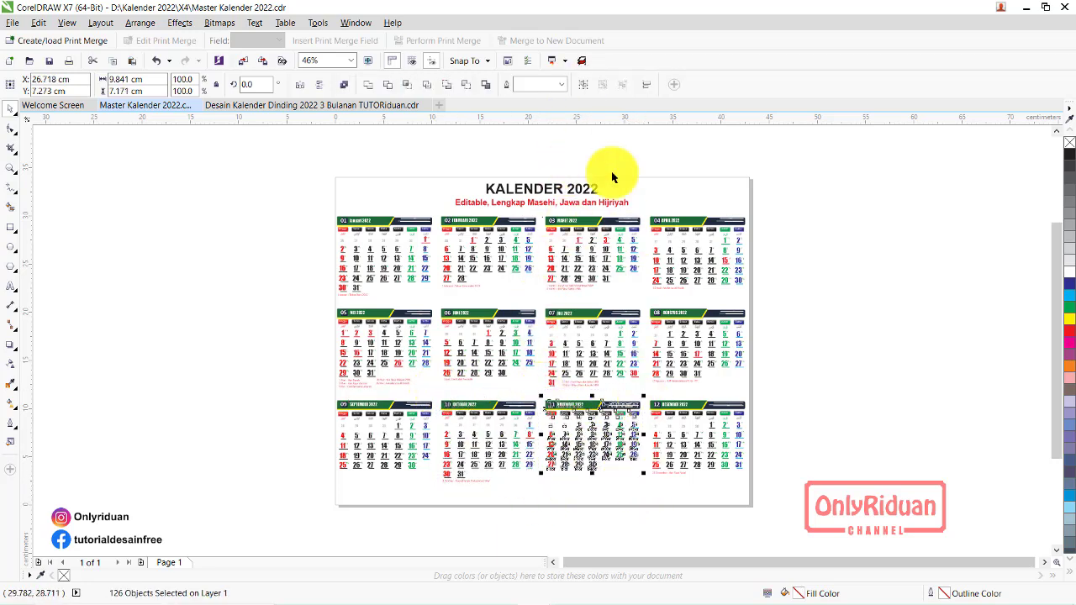
pyautogui.click(581, 86)
pyautogui.moveTo(643, 384); pyautogui.dragTo(757, 509)
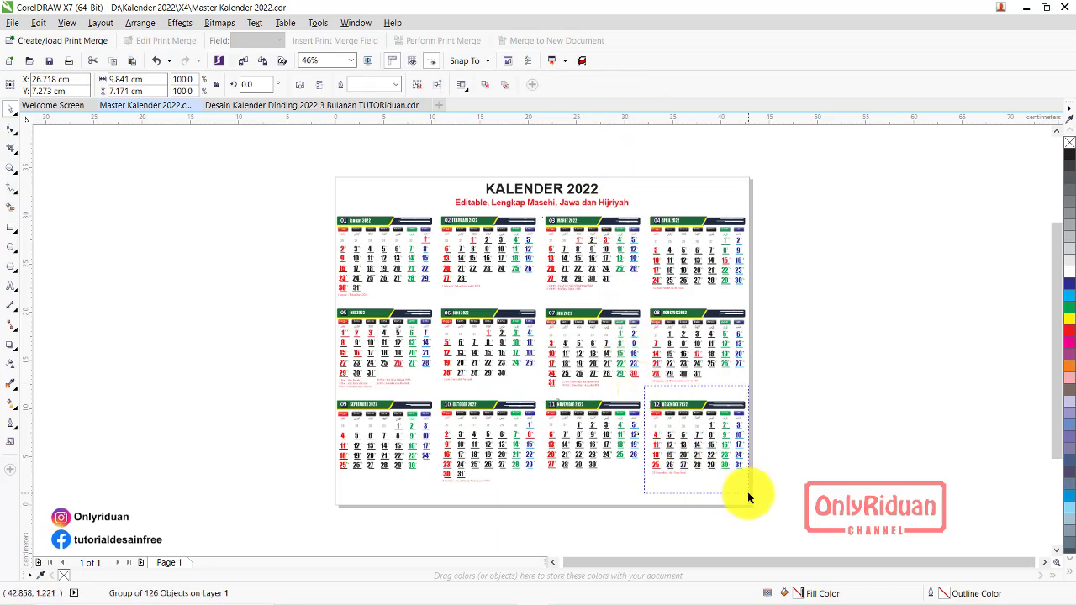
pyautogui.click(580, 86)
# Copy the April, May and June groups and return to the wall-calendar design
pyautogui.click(692, 235)
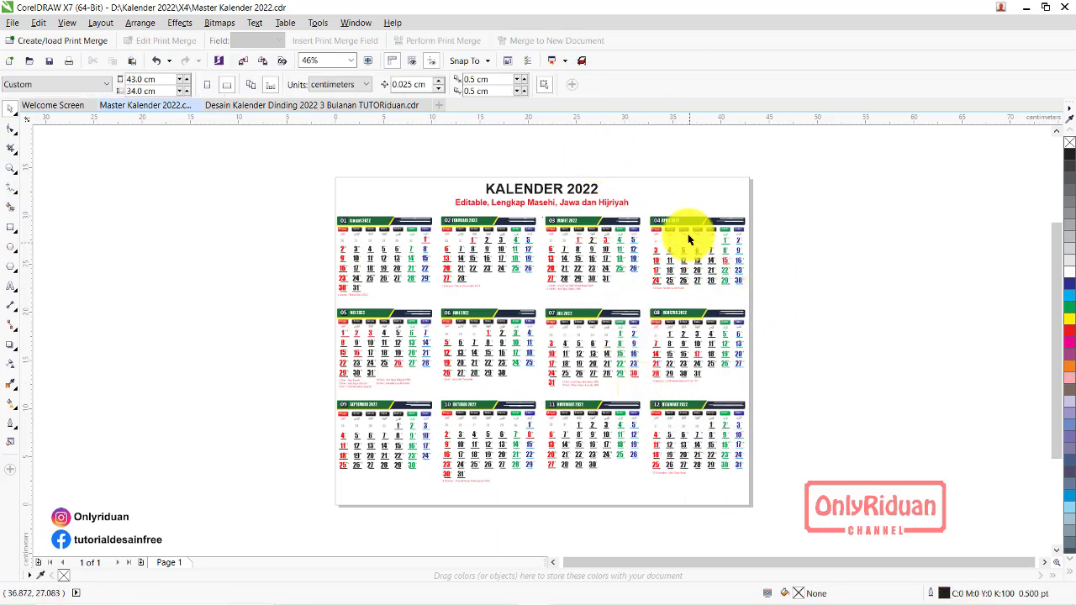
pyautogui.keyDown('shift'); pyautogui.click(376, 311); pyautogui.keyUp('shift')
pyautogui.keyDown('shift'); pyautogui.click(474, 317); pyautogui.keyUp('shift')
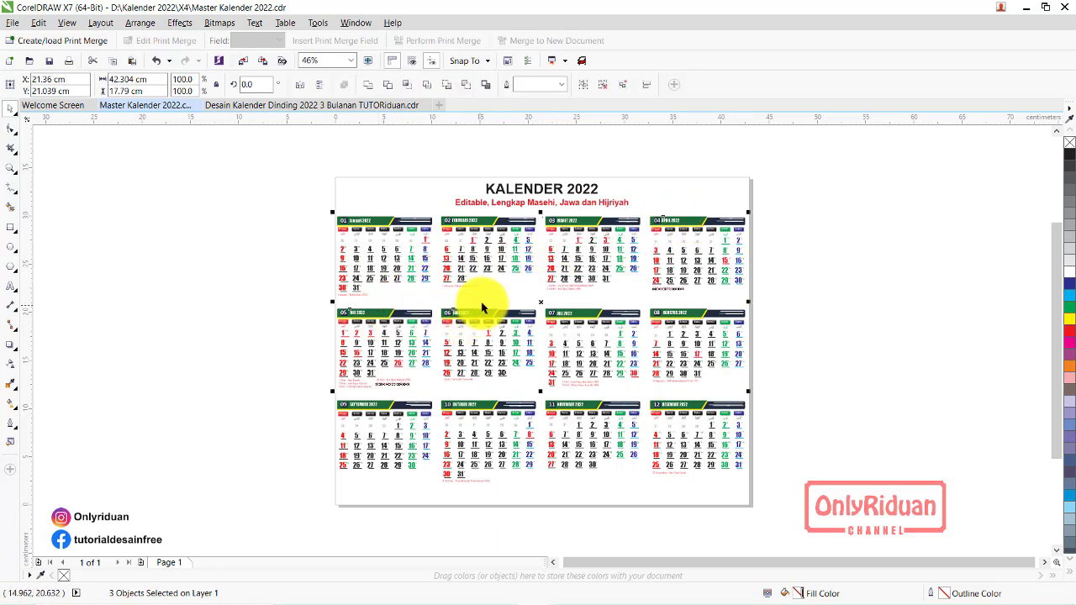
pyautogui.hotkey('ctrl', 'c')
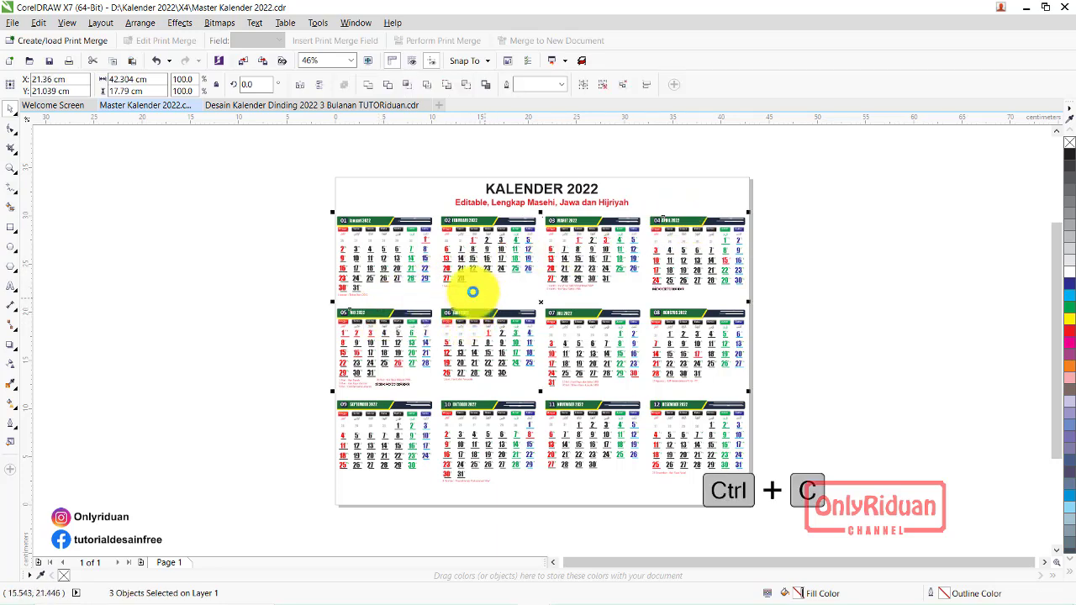
pyautogui.click(331, 105)
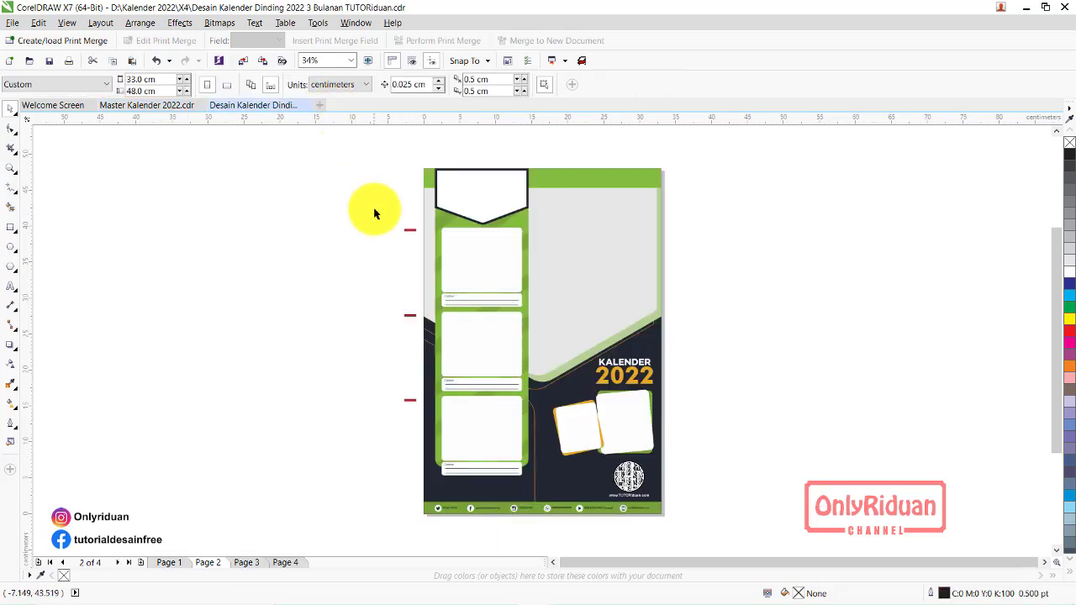
# Paste the April, May and June calendars and drop each into its frame on page 2
pyautogui.hotkey('ctrl', 'v')
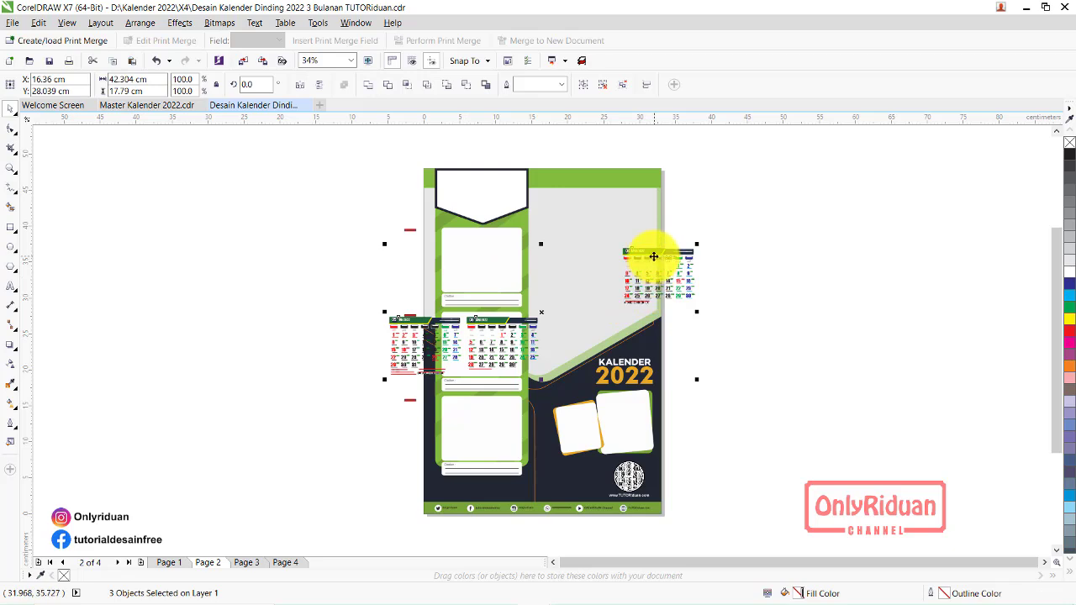
pyautogui.moveTo(653, 256); pyautogui.dragTo(333, 248)
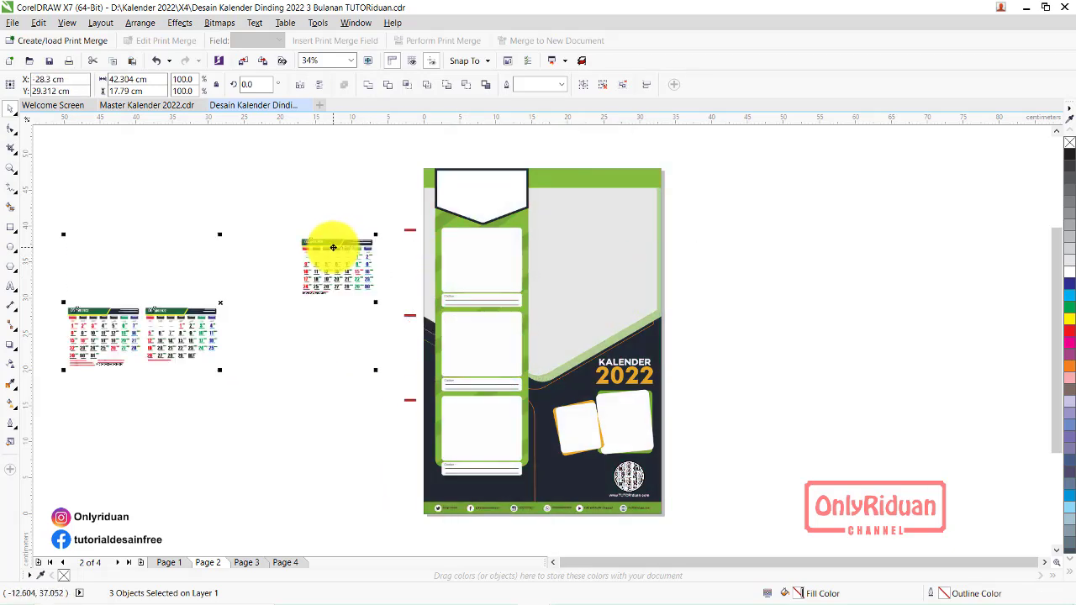
pyautogui.click(421, 308)
pyautogui.click(330, 269)
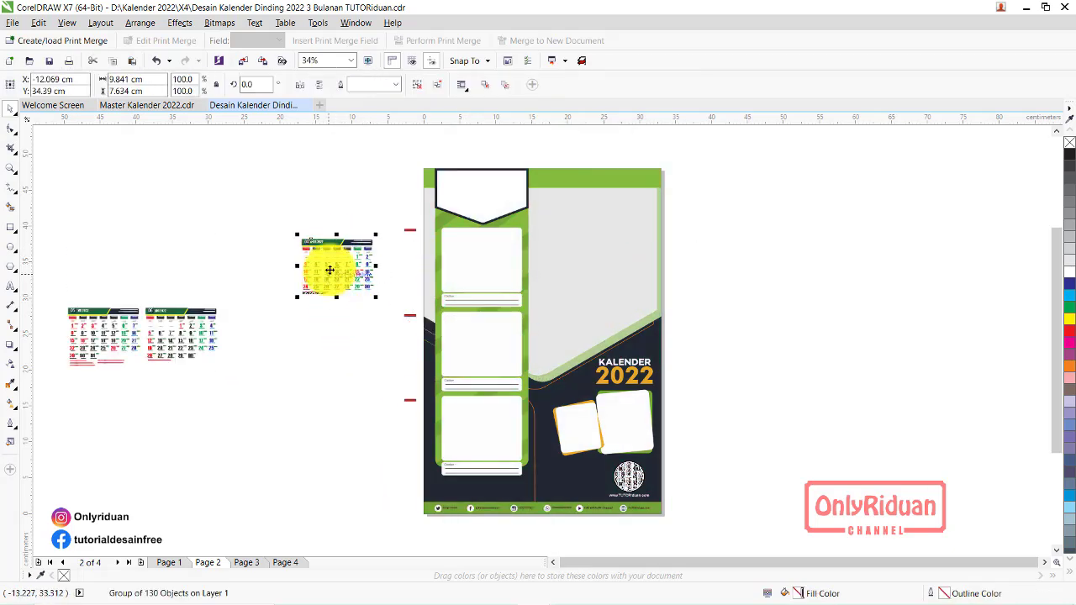
pyautogui.moveTo(334, 265); pyautogui.dragTo(478, 264)
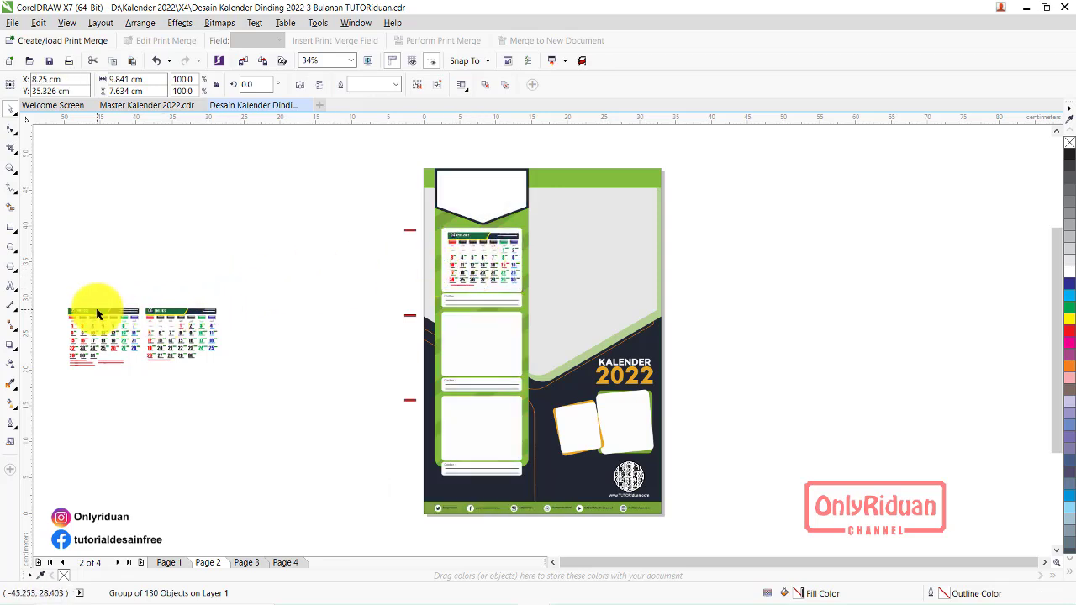
pyautogui.moveTo(96, 312)
pyautogui.mouseDown()
pyautogui.moveTo(470, 339)
pyautogui.moveTo(475, 317)
pyautogui.mouseUp()
pyautogui.moveTo(156, 309)
pyautogui.mouseDown()
pyautogui.moveTo(489, 426)
pyautogui.moveTo(473, 409)
pyautogui.mouseUp()
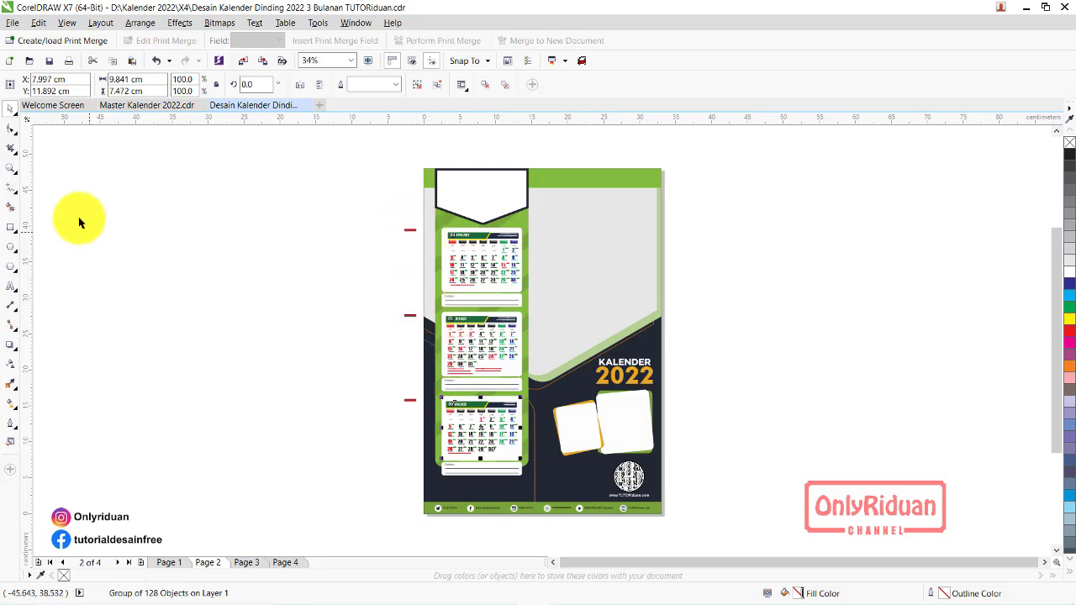
# Zoom in on the month column and align April's top with its red marker
pyautogui.click(11, 167)
pyautogui.moveTo(389, 221); pyautogui.dragTo(546, 457)
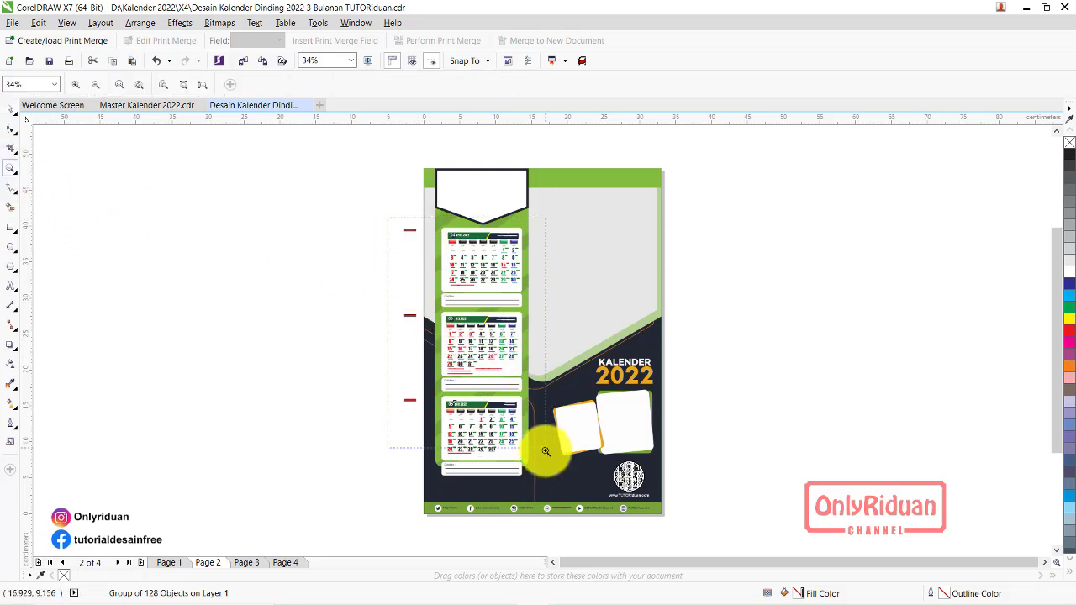
pyautogui.click(11, 109)
pyautogui.click(562, 173)
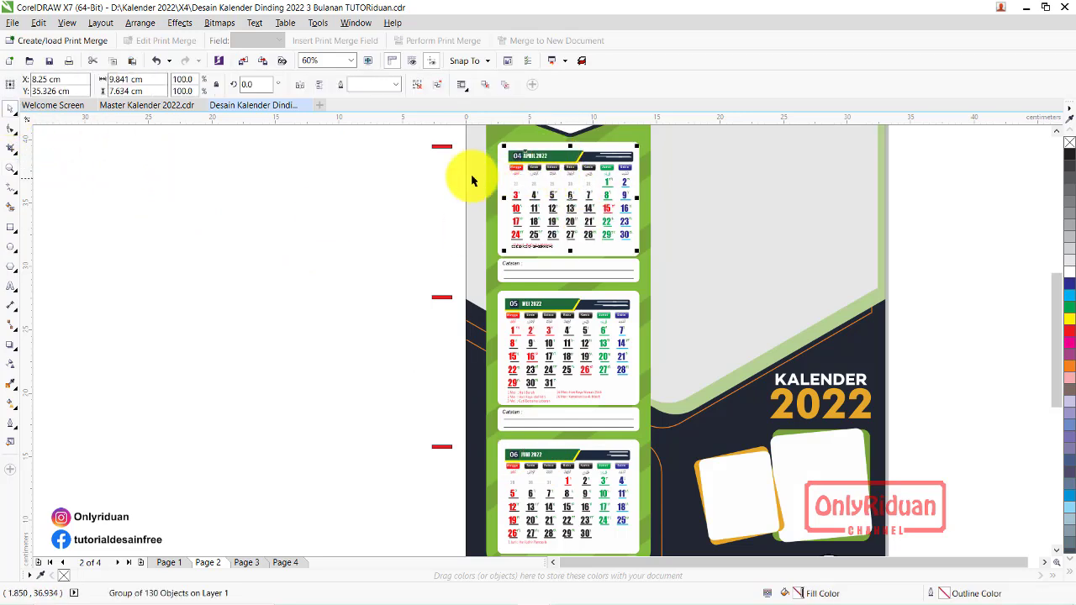
pyautogui.keyDown('shift'); pyautogui.click(443, 147); pyautogui.keyUp('shift')
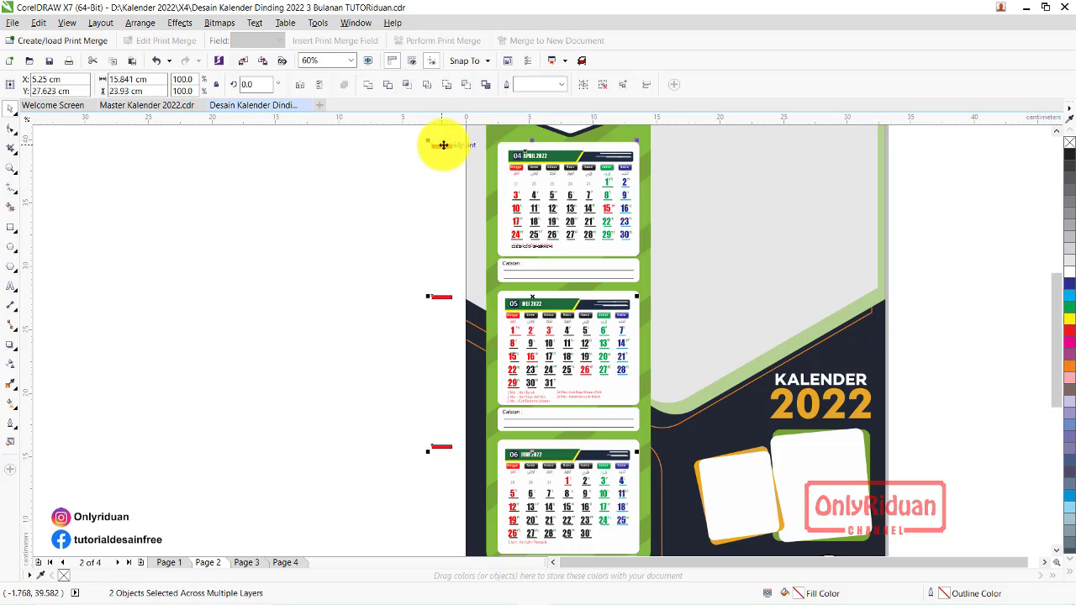
pyautogui.press('t')
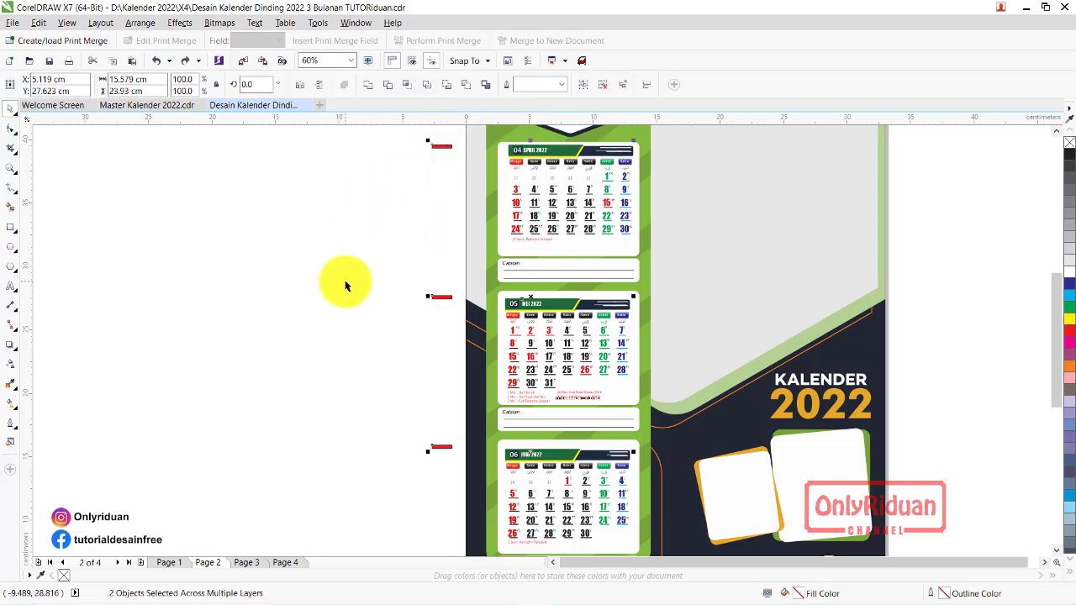
# Align the May and June calendar tops with their red markers
pyautogui.click(345, 286)
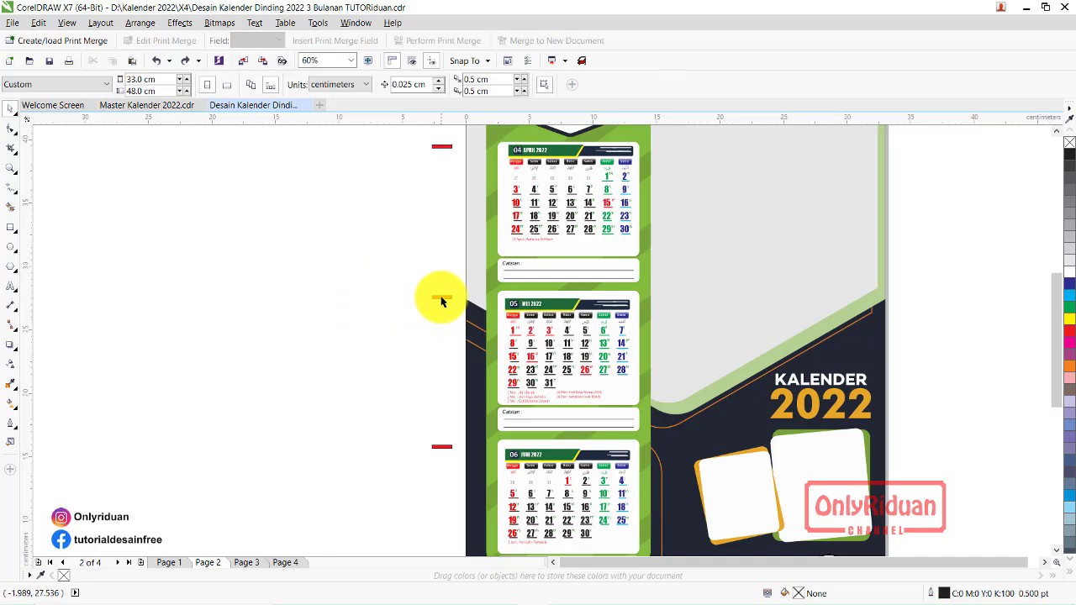
pyautogui.click(442, 300)
pyautogui.click(326, 202)
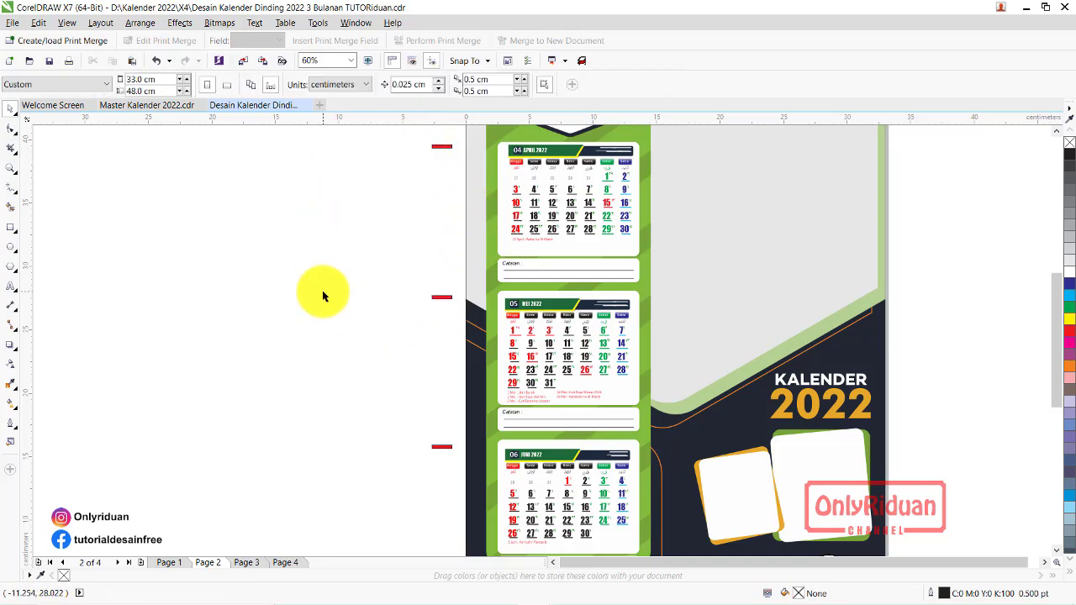
pyautogui.click(544, 309)
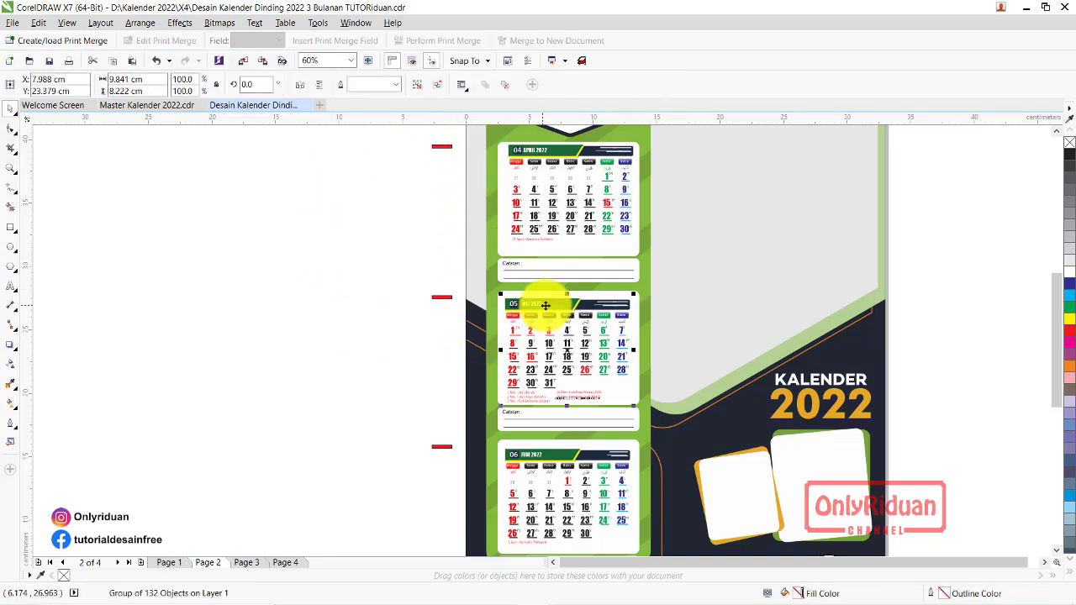
pyautogui.keyDown('shift'); pyautogui.click(449, 298); pyautogui.keyUp('shift')
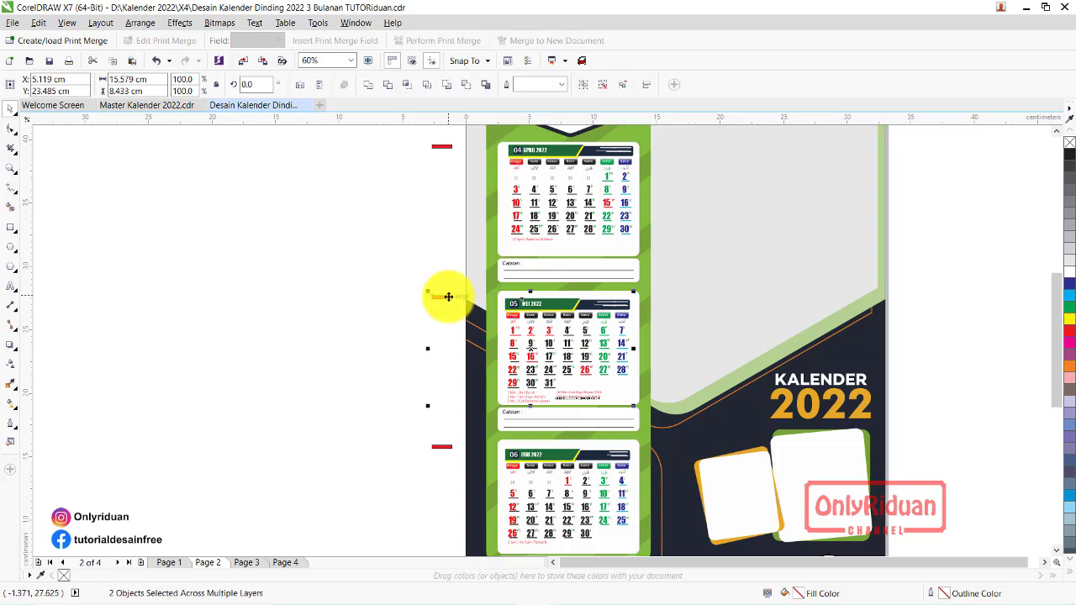
pyautogui.press('t')
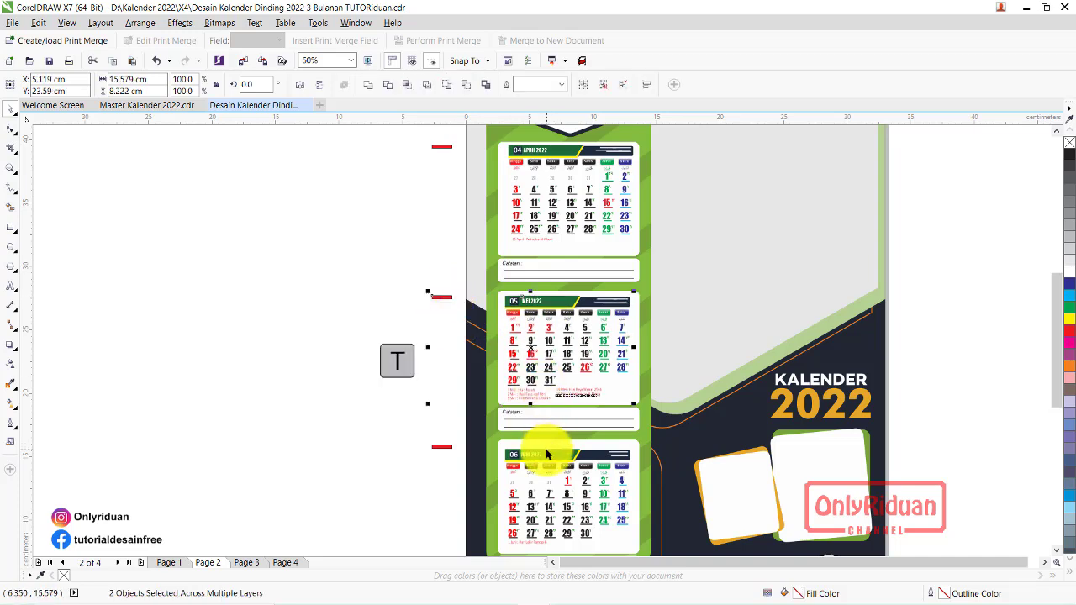
pyautogui.click(546, 454)
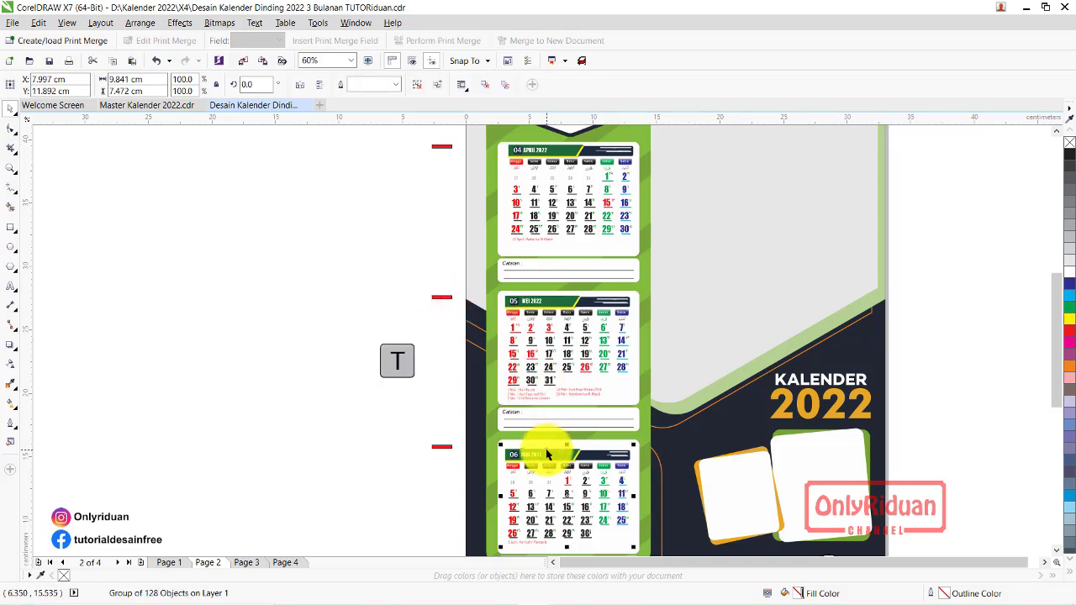
pyautogui.keyDown('shift'); pyautogui.click(445, 448); pyautogui.keyUp('shift')
pyautogui.press('t')
# Select April and May together to check alignment, then zoom out to the whole page
pyautogui.click(351, 418)
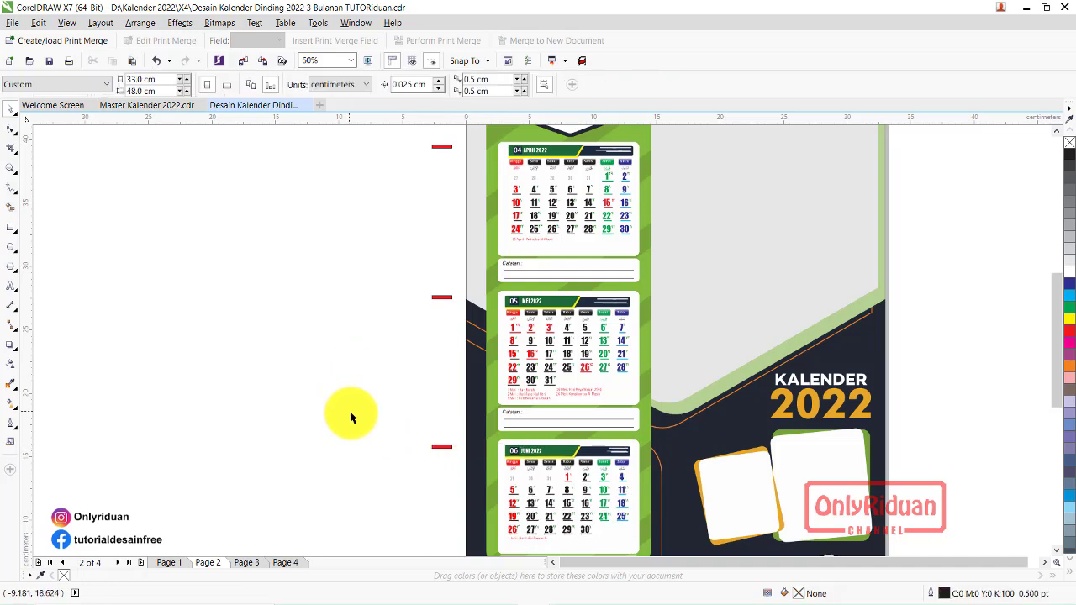
pyautogui.click(566, 151)
pyautogui.keyDown('shift'); pyautogui.click(565, 353); pyautogui.keyUp('shift')
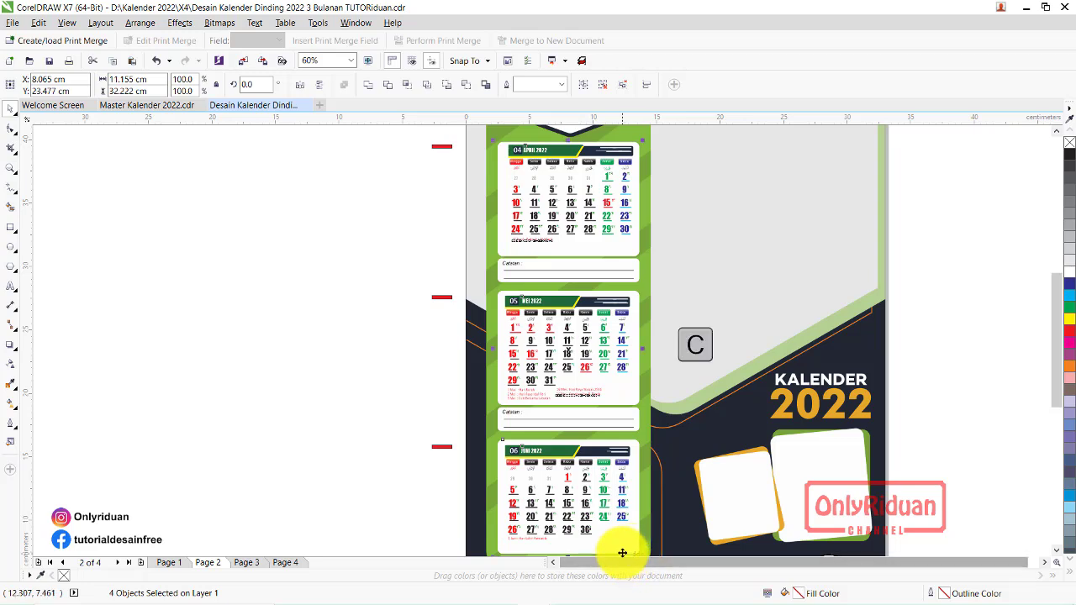
pyautogui.click(347, 302)
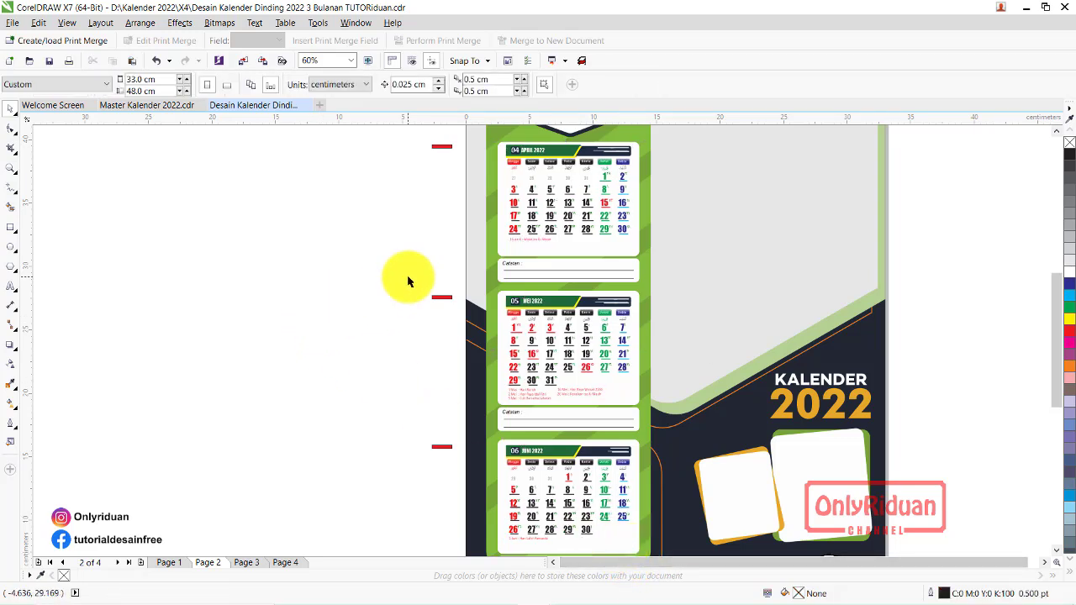
pyautogui.scroll(-2, 425, 282)
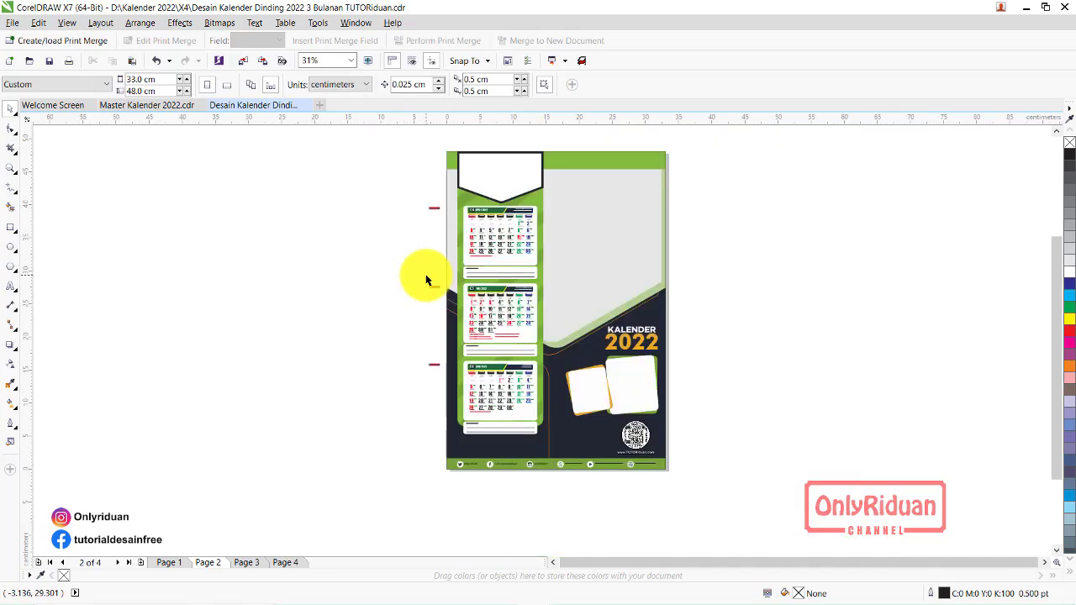
# Go to page 3 and copy the July–September calendars from the Master Kalender 2022 document
pyautogui.click(247, 563)
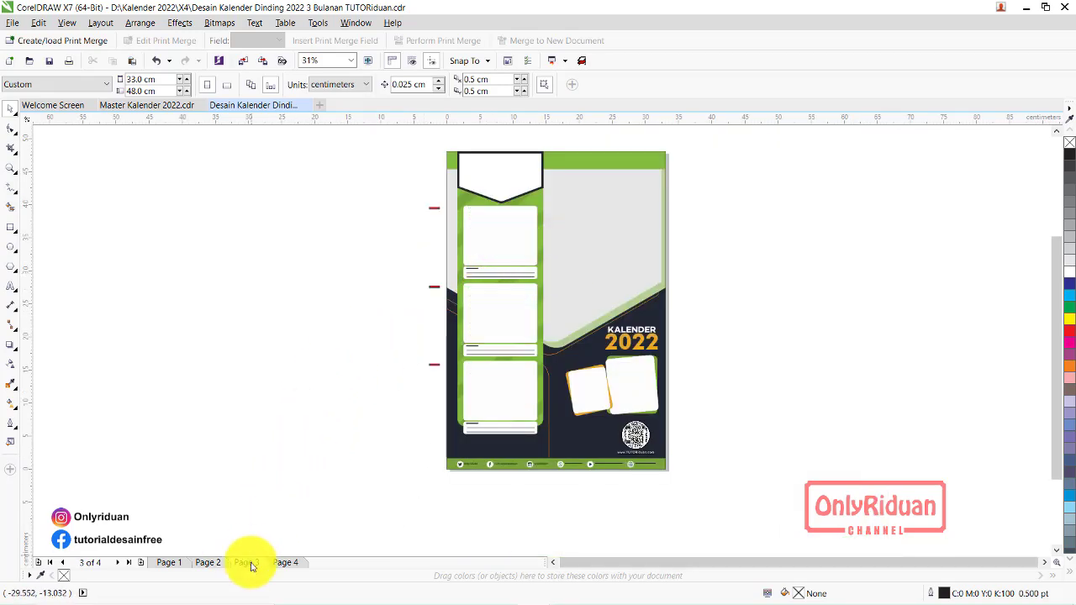
pyautogui.click(145, 104)
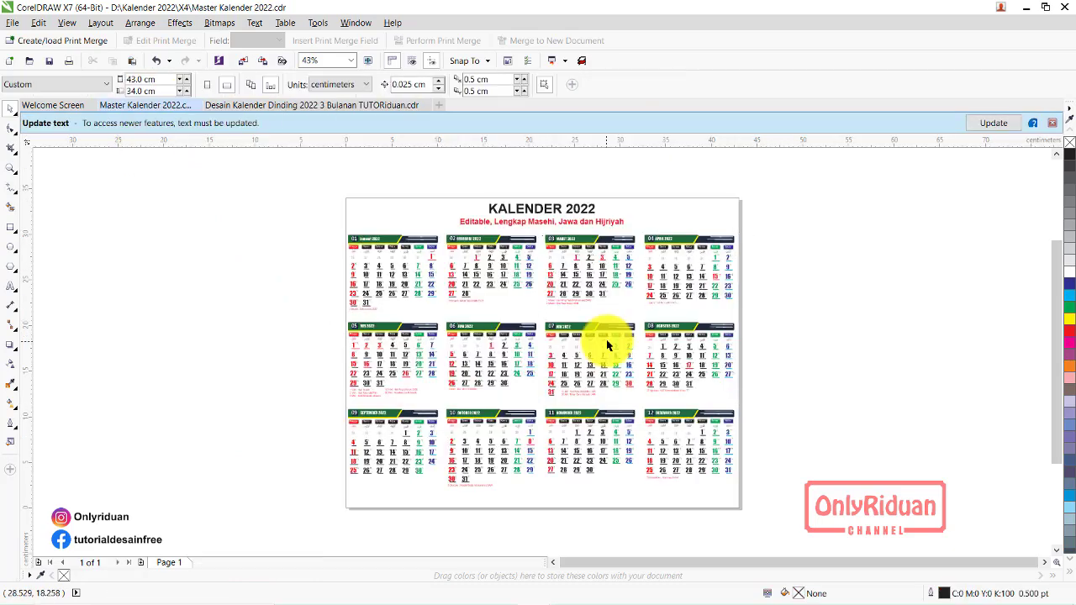
pyautogui.click(586, 329)
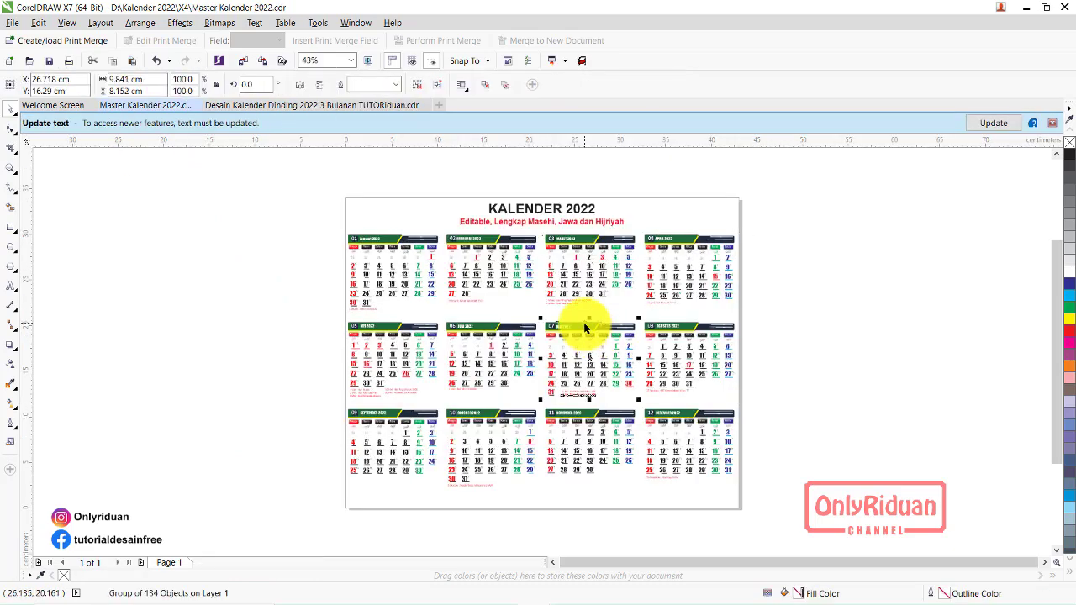
pyautogui.keyDown('shift'); pyautogui.click(678, 333); pyautogui.keyUp('shift')
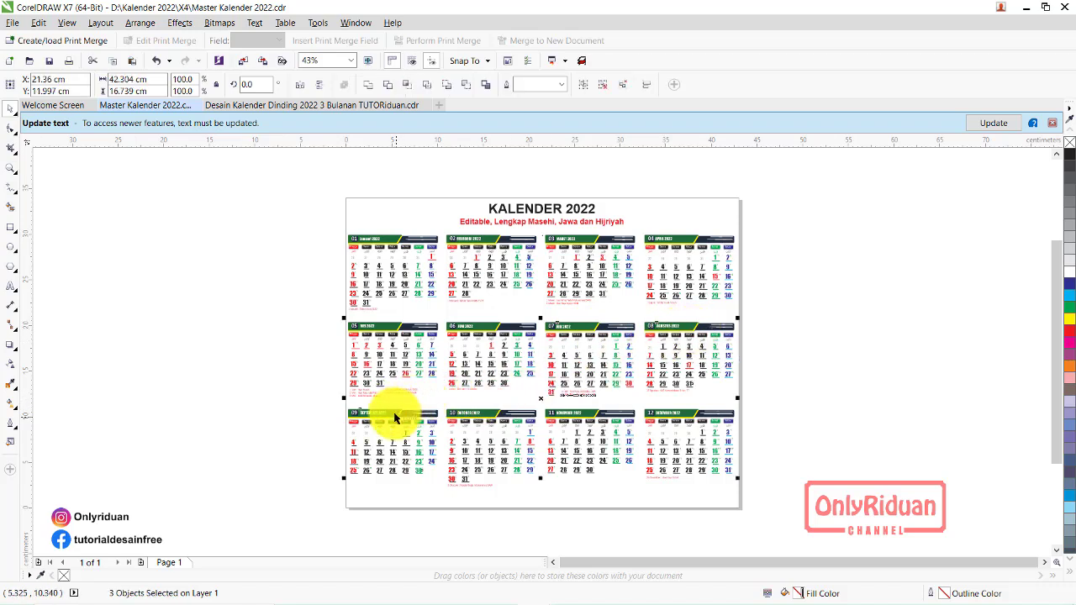
pyautogui.click(287, 107)
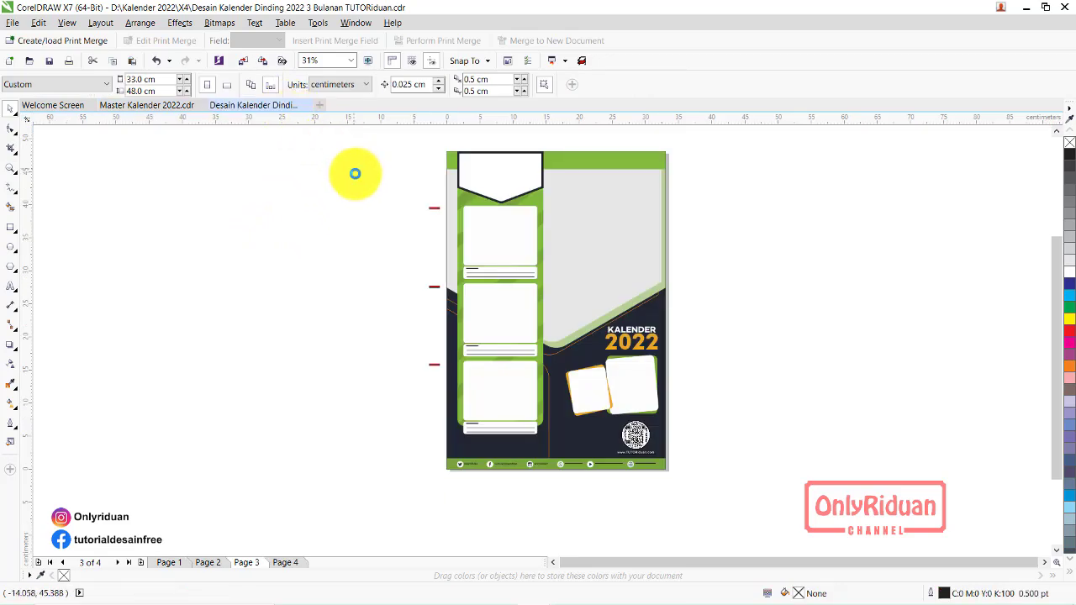
# Paste the months beside page 3 and drop July, August and September into the three boxes
pyautogui.hotkey('ctrl', 'v')
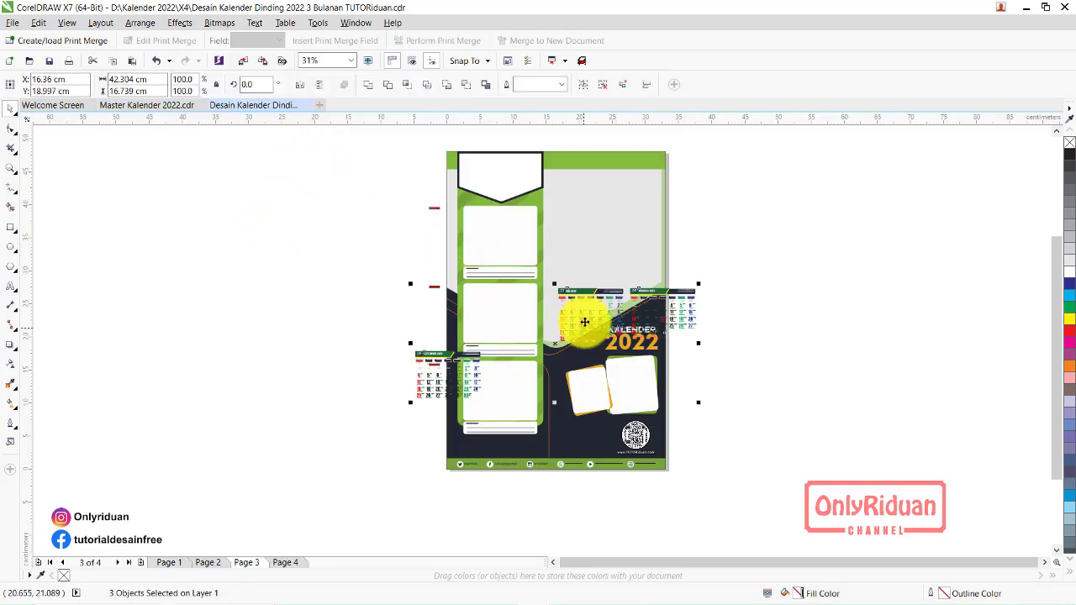
pyautogui.moveTo(588, 294); pyautogui.dragTo(290, 249)
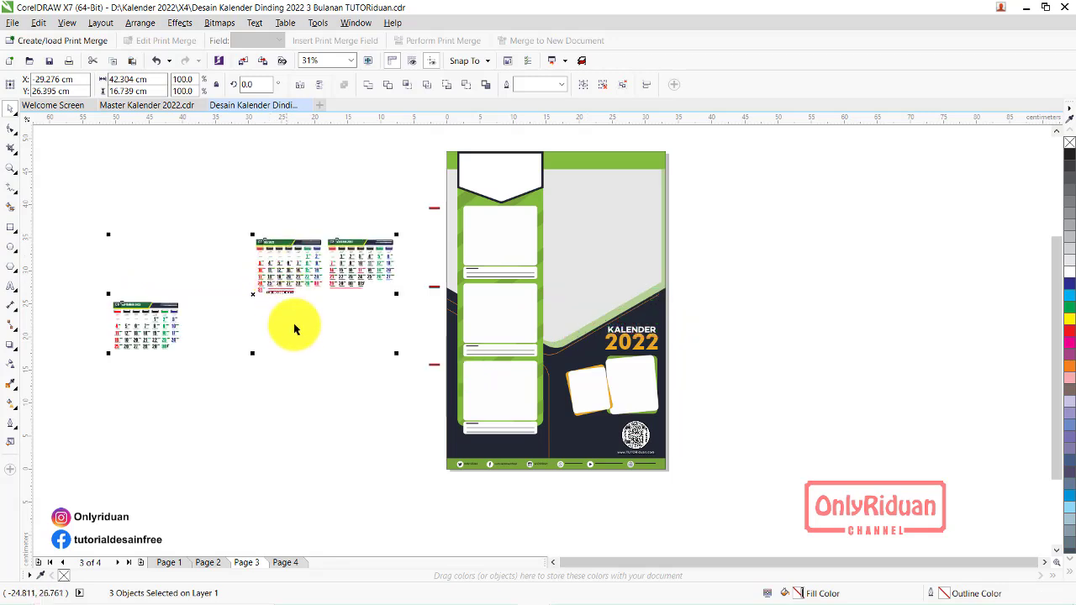
pyautogui.click(295, 327)
pyautogui.click(285, 252)
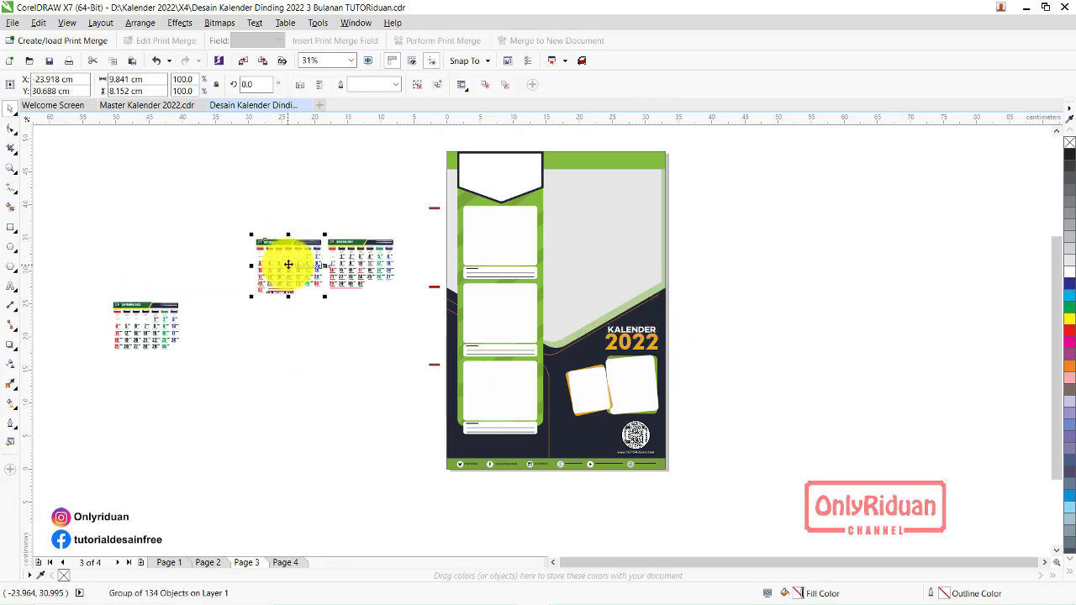
pyautogui.moveTo(288, 265); pyautogui.dragTo(494, 234)
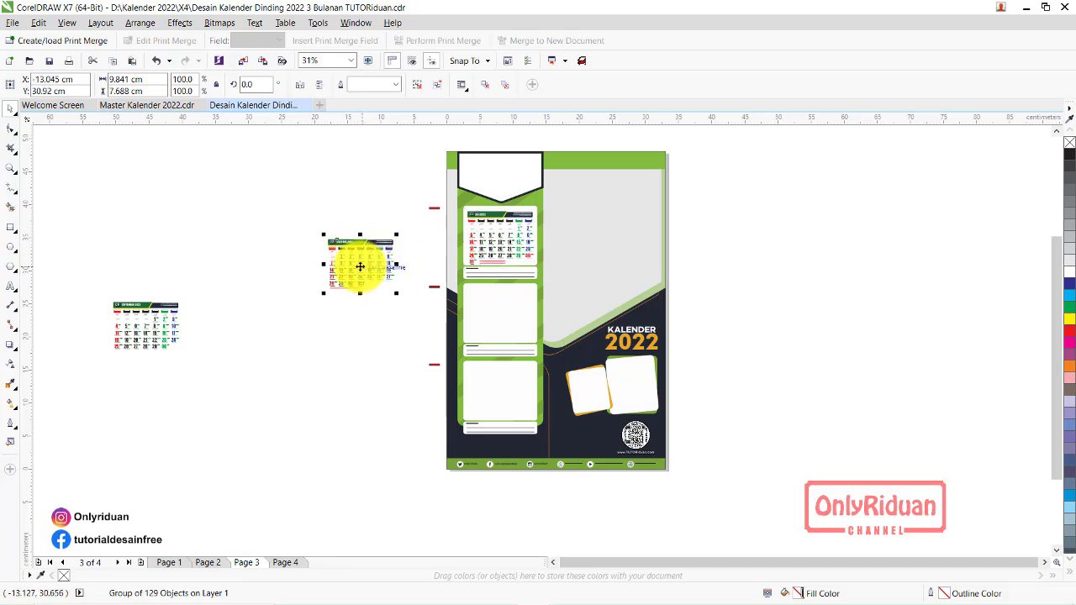
pyautogui.moveTo(359, 266)
pyautogui.mouseDown()
pyautogui.moveTo(484, 323)
pyautogui.moveTo(501, 311)
pyautogui.mouseUp()
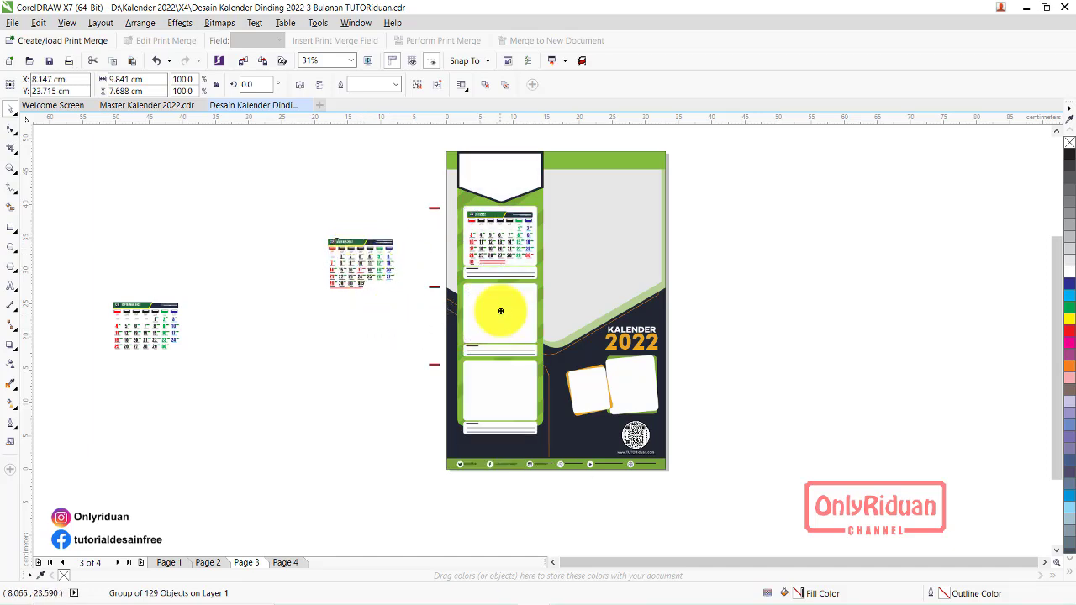
pyautogui.click(148, 316)
pyautogui.moveTo(145, 325); pyautogui.dragTo(494, 391)
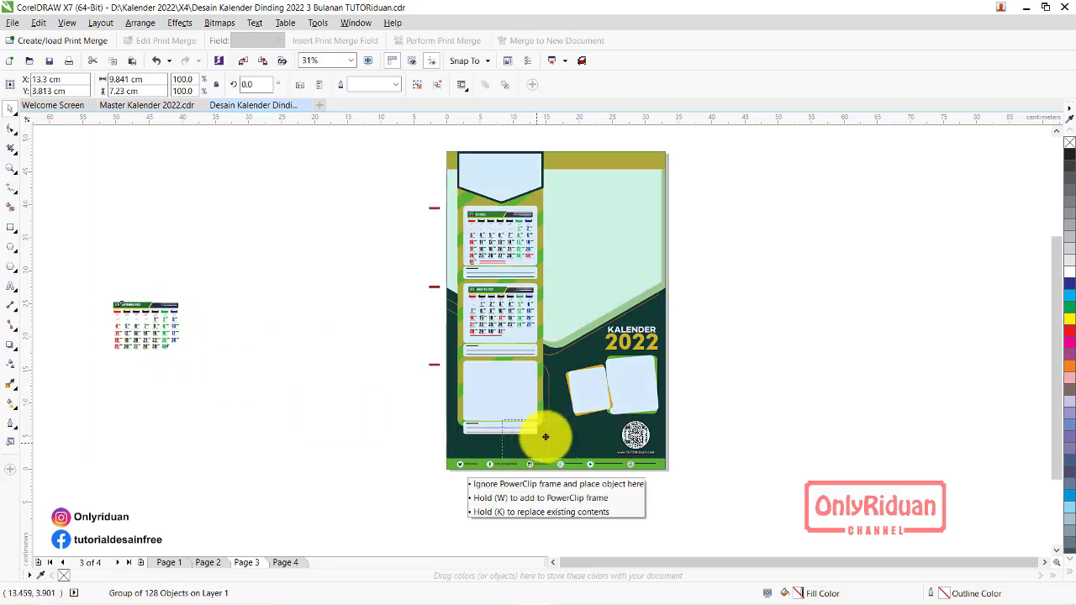
pyautogui.click(11, 171)
pyautogui.moveTo(409, 193); pyautogui.dragTo(620, 437)
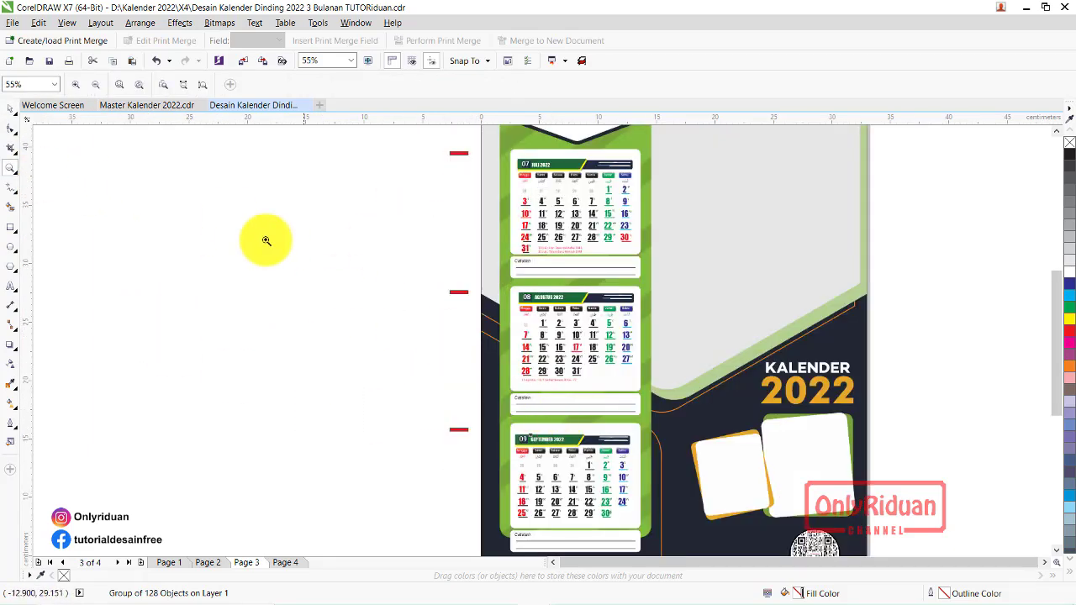
# Align the July, August and September calendar tops with their red markers on page 3
pyautogui.click(11, 107)
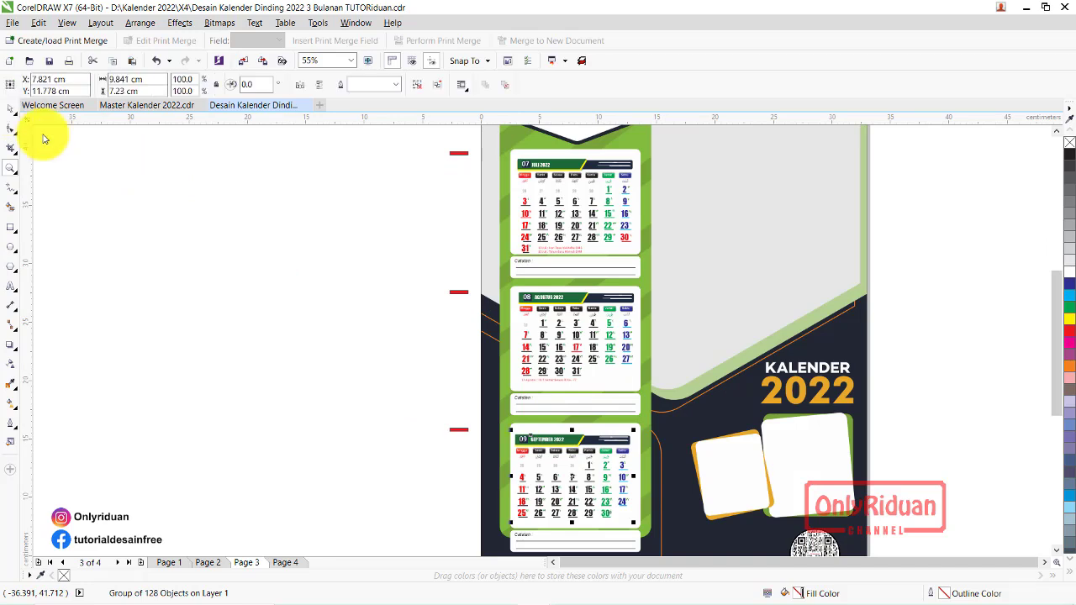
pyautogui.click(569, 174)
pyautogui.keyDown('shift'); pyautogui.click(461, 153); pyautogui.keyUp('shift')
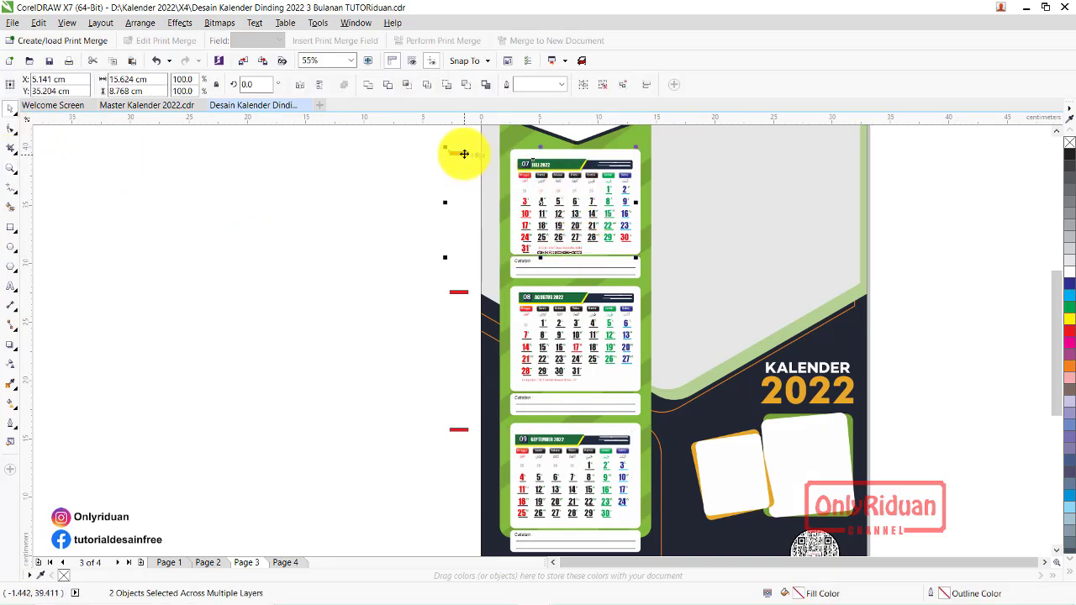
pyautogui.press('t')
pyautogui.click(519, 298)
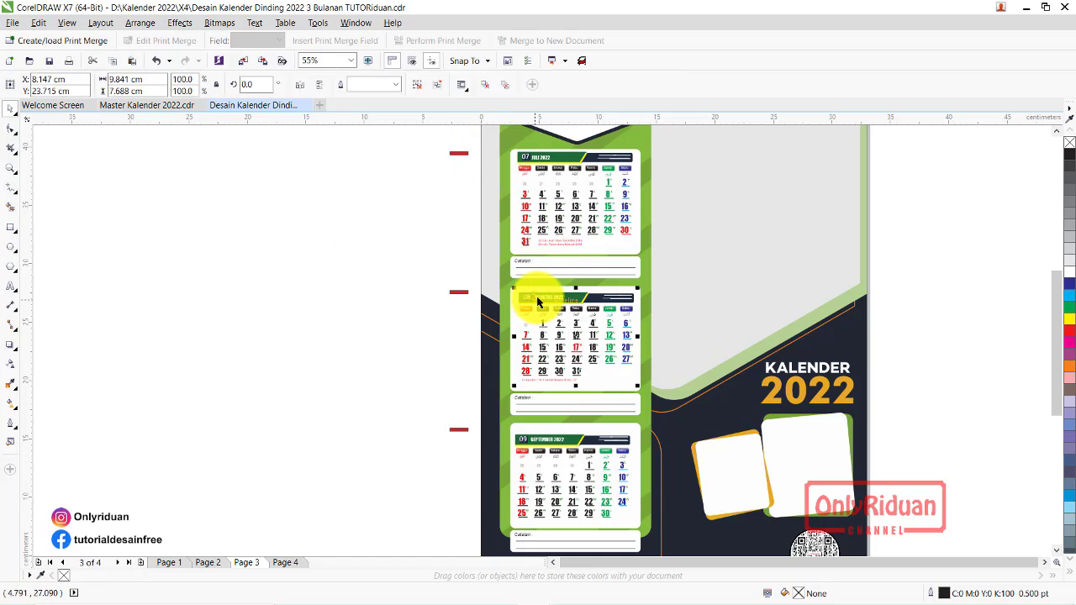
pyautogui.keyDown('shift'); pyautogui.click(457, 291); pyautogui.keyUp('shift')
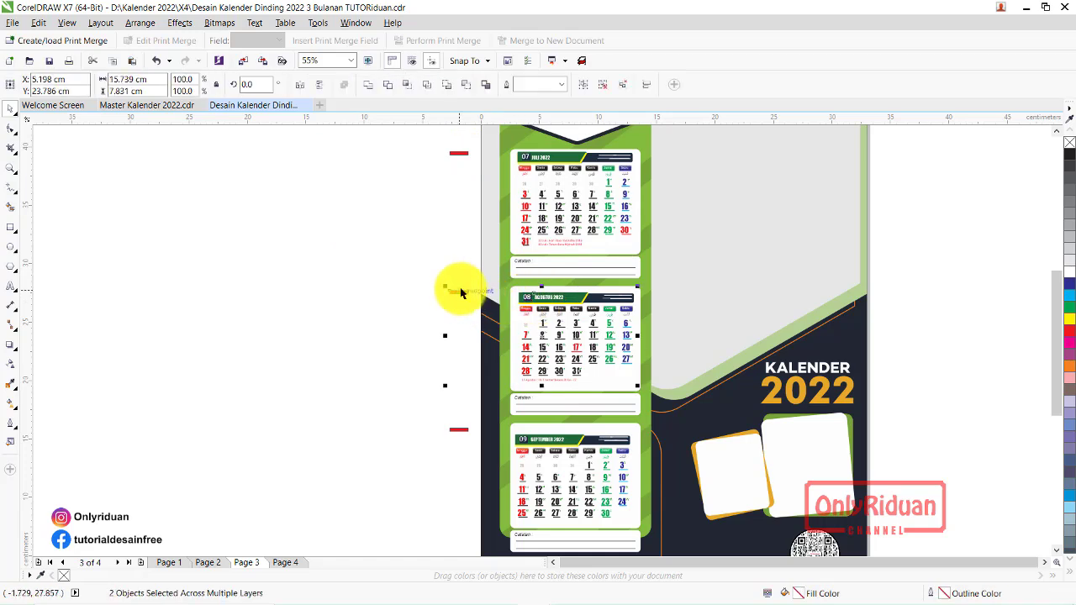
pyautogui.press('t')
pyautogui.click(419, 338)
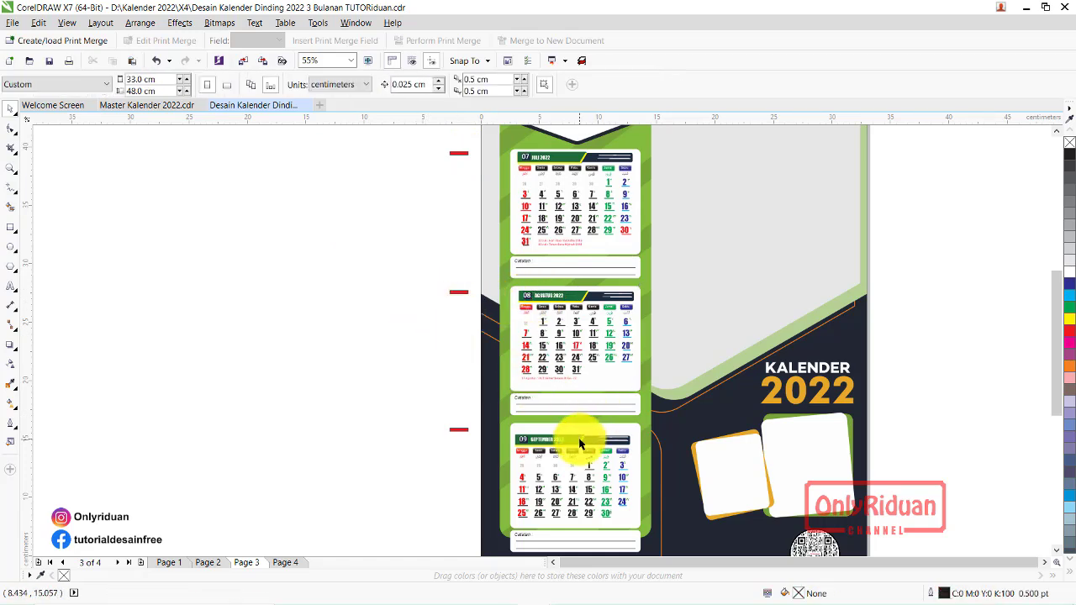
pyautogui.click(579, 443)
pyautogui.keyDown('shift'); pyautogui.click(464, 430); pyautogui.keyUp('shift')
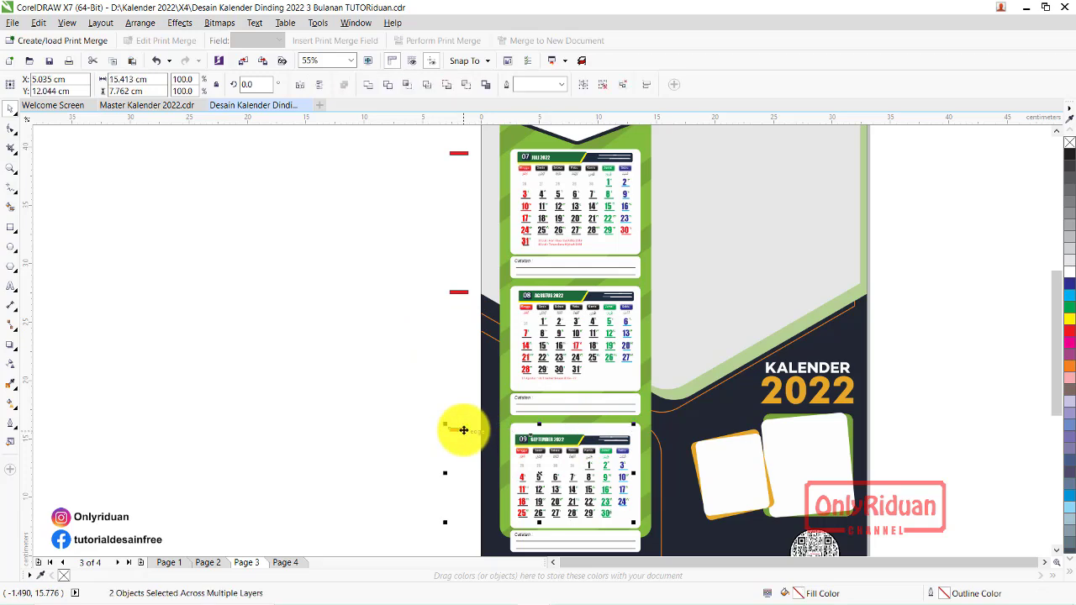
pyautogui.press('t')
# Check the three calendars together, then move on to blank page 4
pyautogui.click(385, 344)
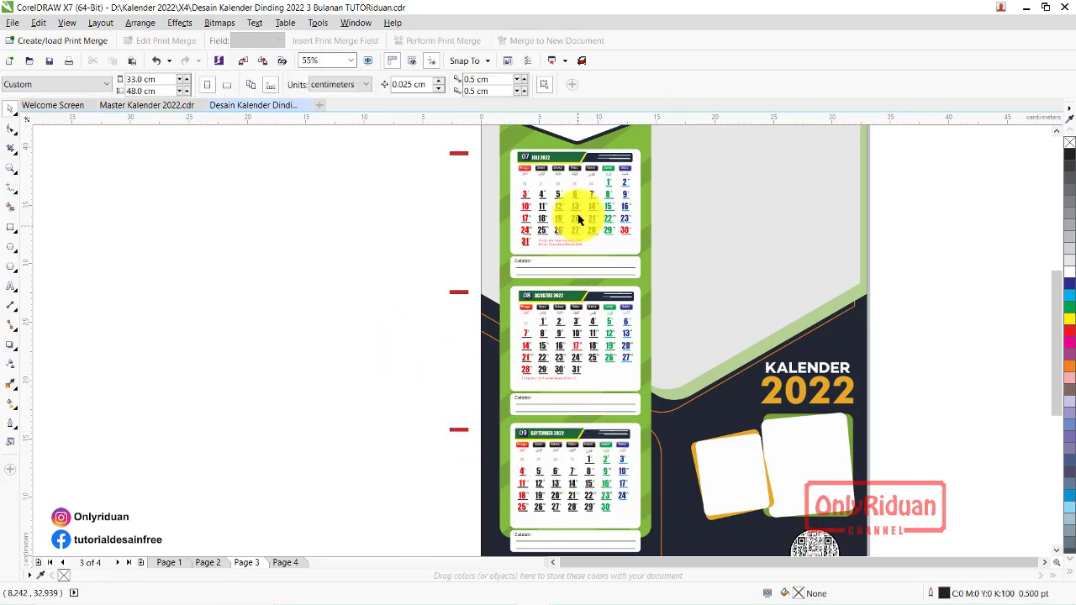
pyautogui.click(574, 161)
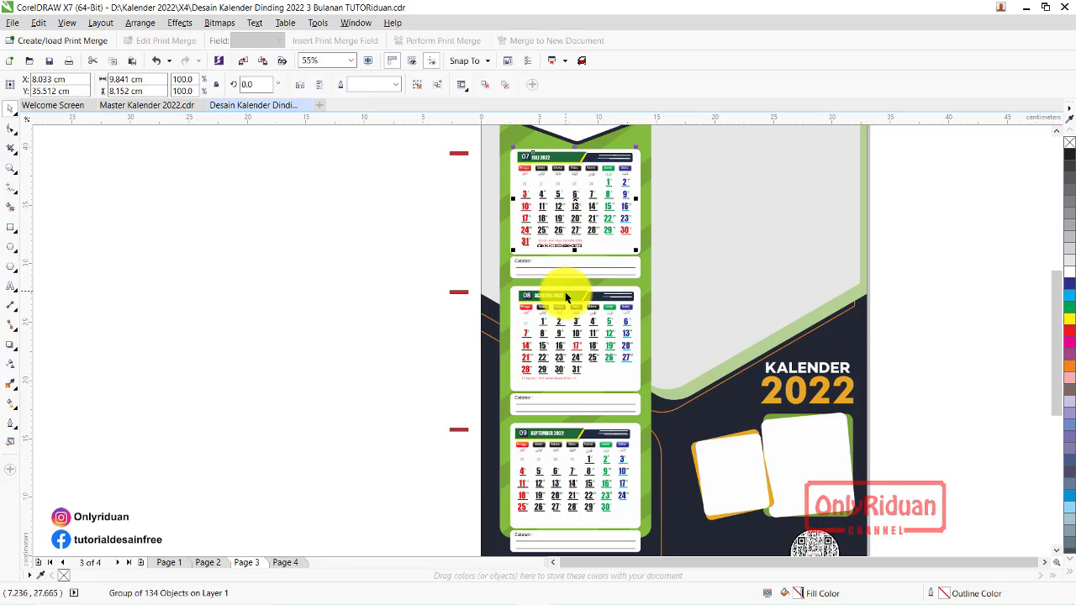
pyautogui.keyDown('shift'); pyautogui.click(569, 365); pyautogui.keyUp('shift')
pyautogui.keyDown('shift'); pyautogui.click(635, 485); pyautogui.keyUp('shift')
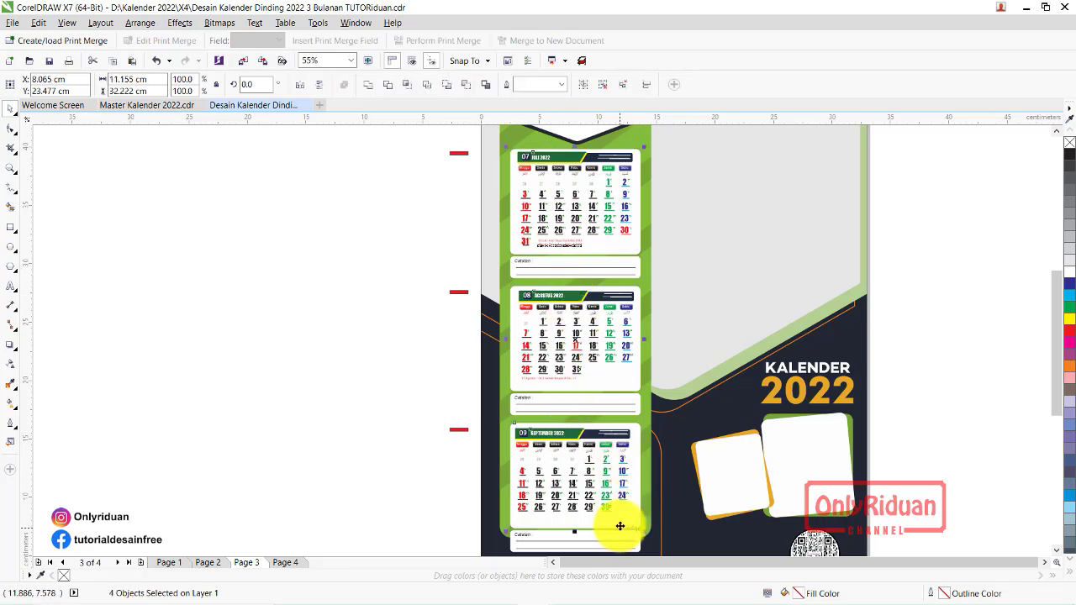
pyautogui.click(361, 283)
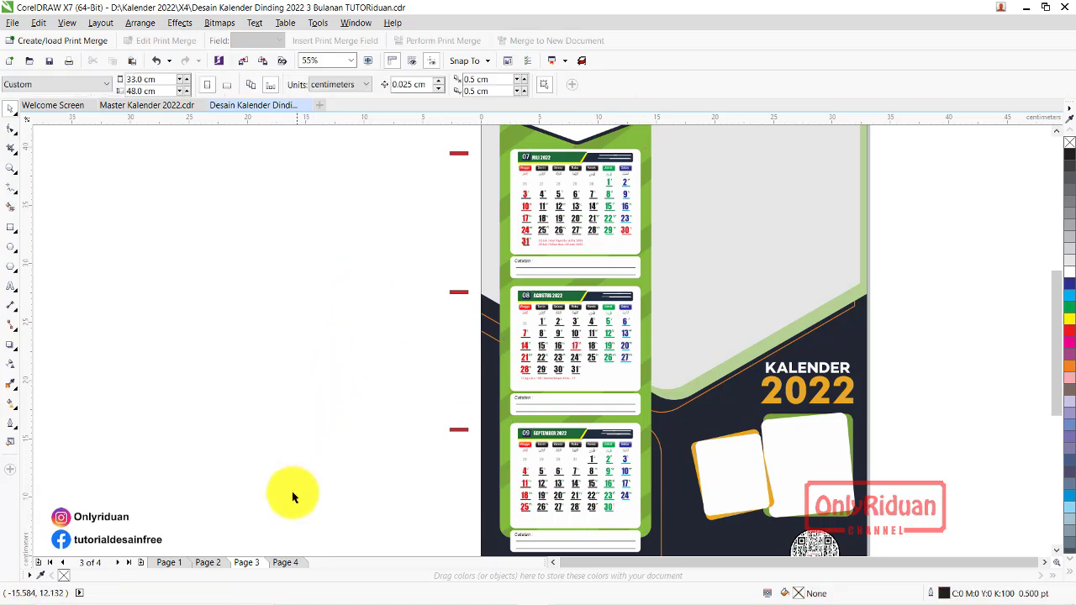
pyautogui.click(284, 563)
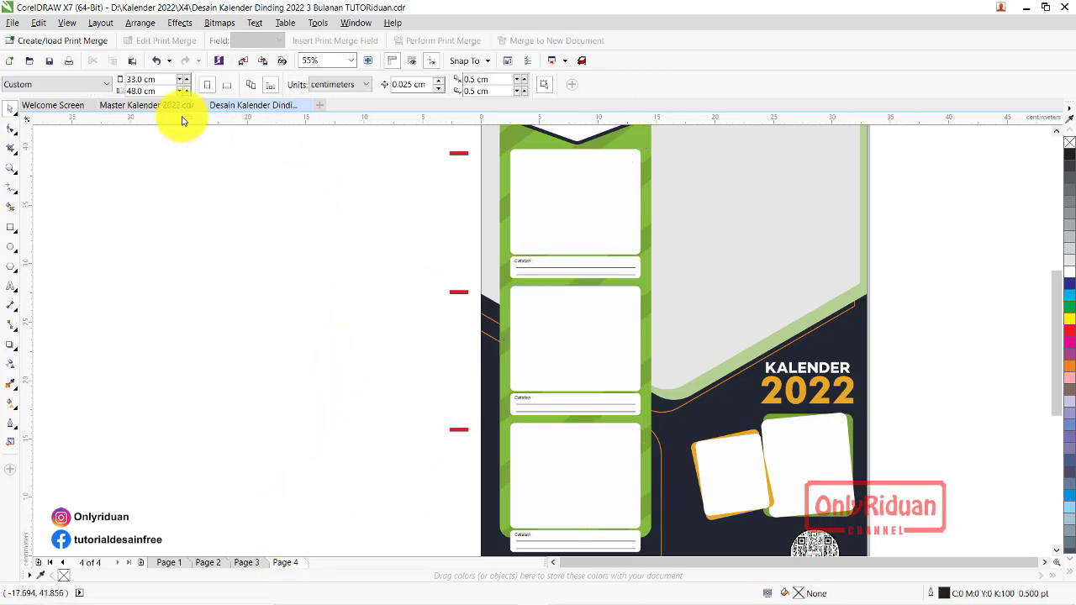
# Copy the October, November and December calendars from the Master Kalender 2022 document
pyautogui.click(153, 106)
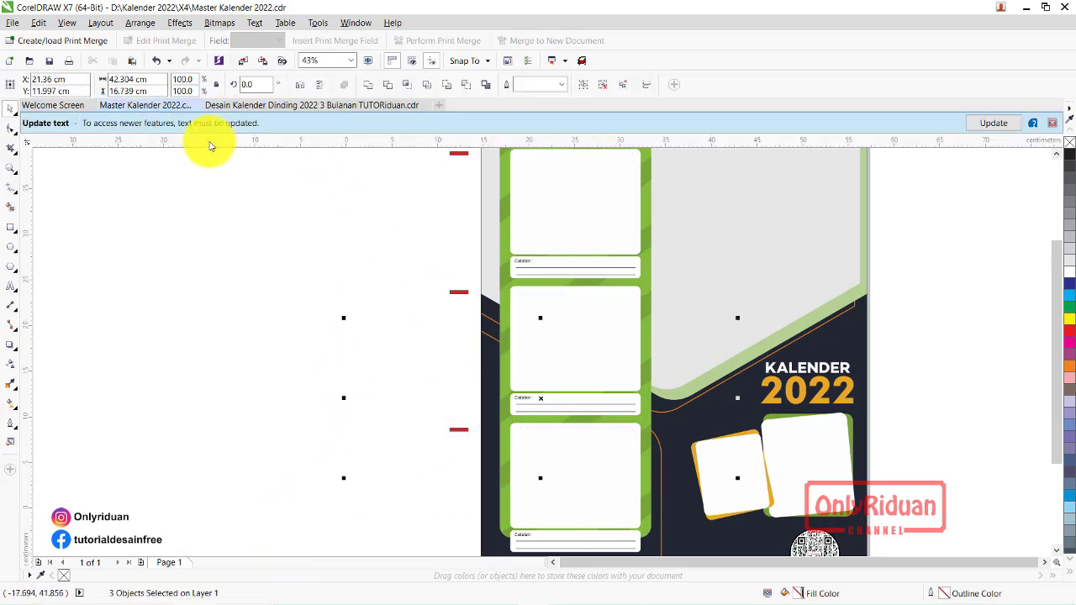
pyautogui.click(490, 424)
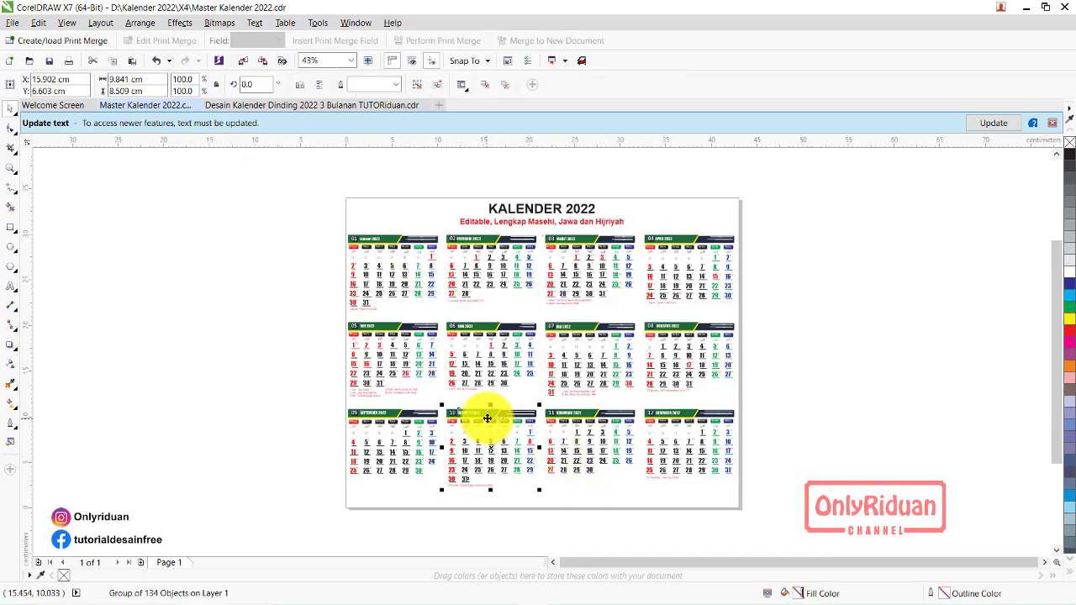
pyautogui.keyDown('shift'); pyautogui.click(585, 418); pyautogui.keyUp('shift')
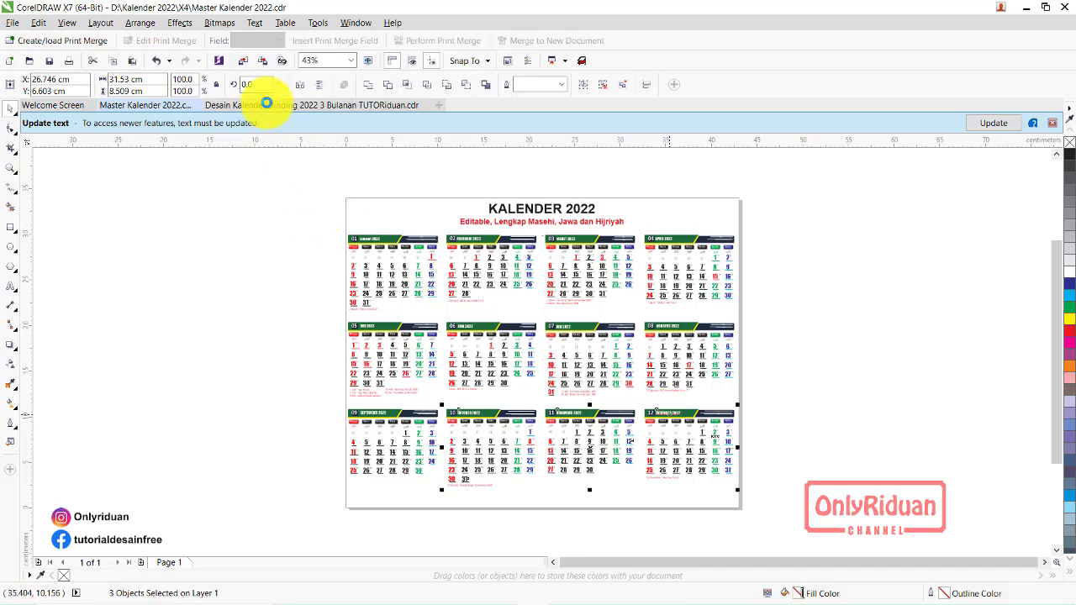
pyautogui.click(264, 105)
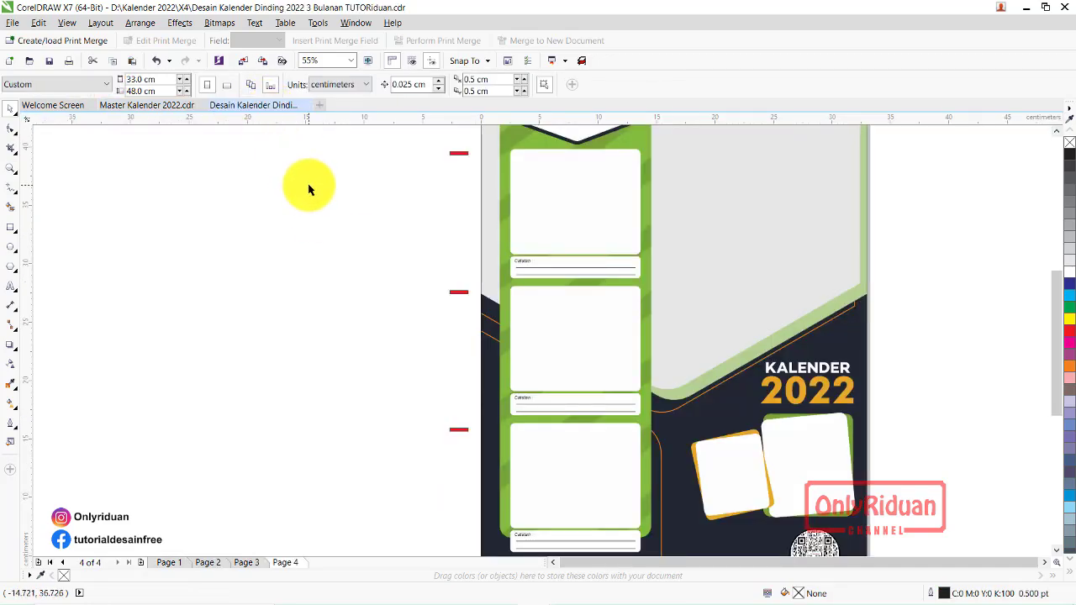
# Paste the three months left of page 4 and carry October over the first frame
pyautogui.hotkey('ctrl', 'v')
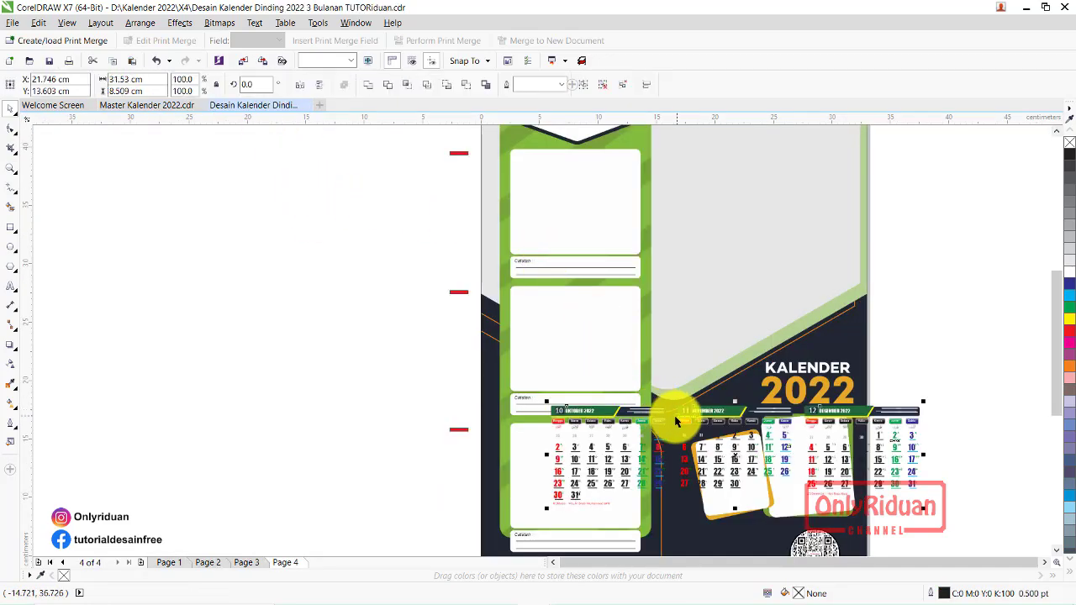
pyautogui.moveTo(734, 418); pyautogui.dragTo(266, 197)
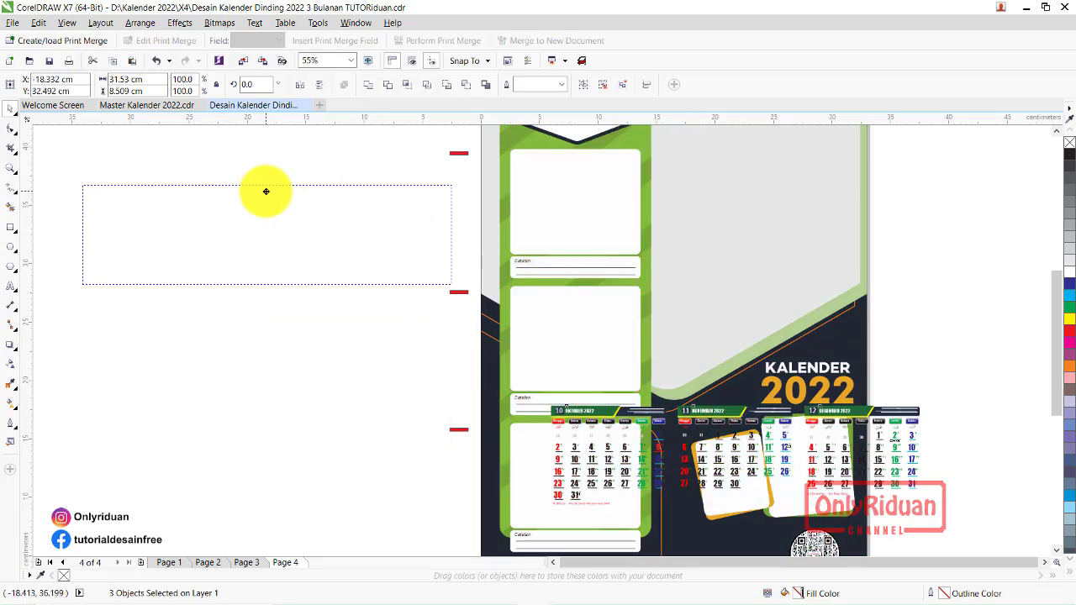
pyautogui.click(215, 310)
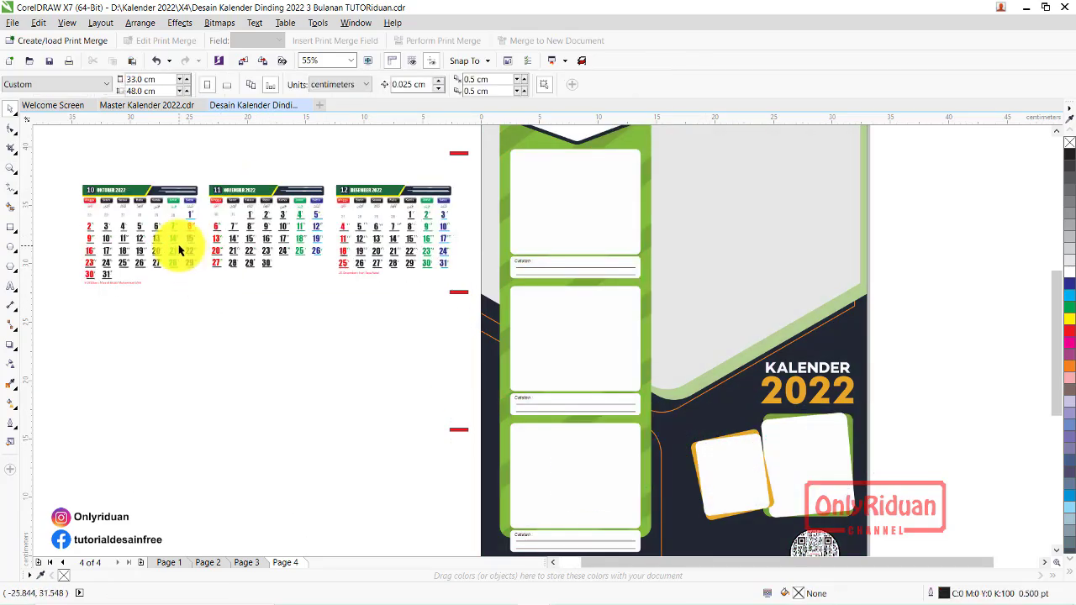
pyautogui.click(139, 235)
pyautogui.moveTo(139, 236); pyautogui.dragTo(545, 196)
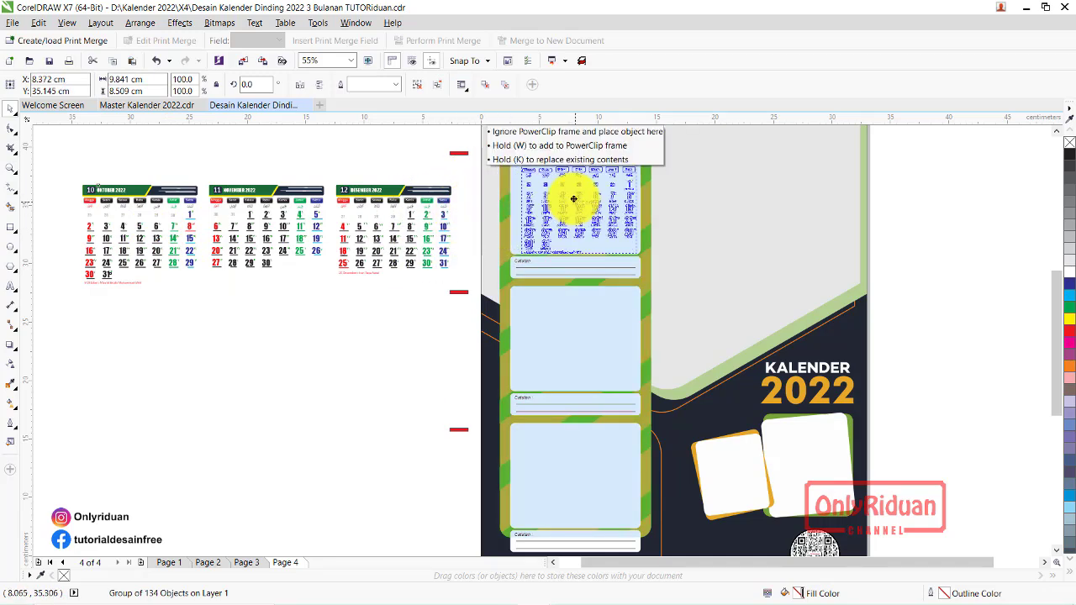
# Drop October, November and December into page 4's first, second and third frames
pyautogui.moveTo(571, 198); pyautogui.dragTo(572, 198)
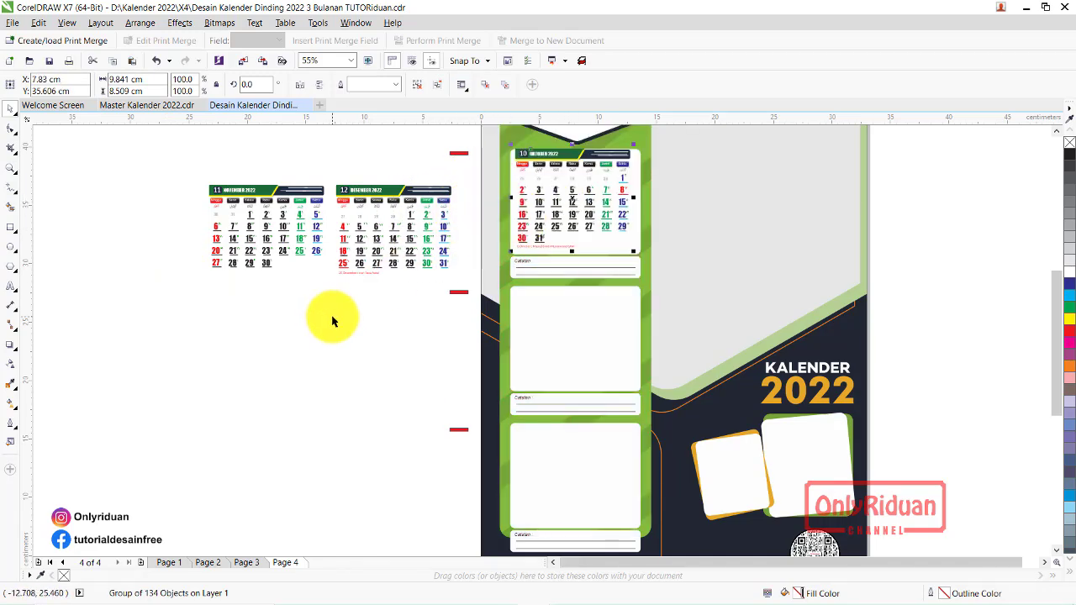
pyautogui.click(361, 211)
pyautogui.click(284, 236)
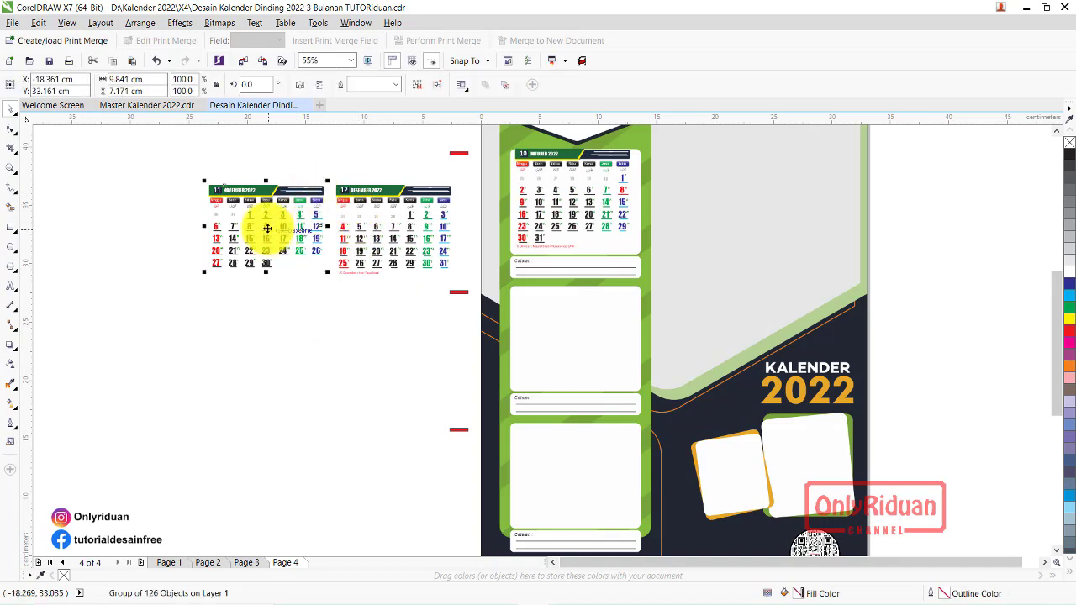
pyautogui.moveTo(268, 229)
pyautogui.mouseDown()
pyautogui.moveTo(528, 346)
pyautogui.moveTo(573, 338)
pyautogui.mouseUp()
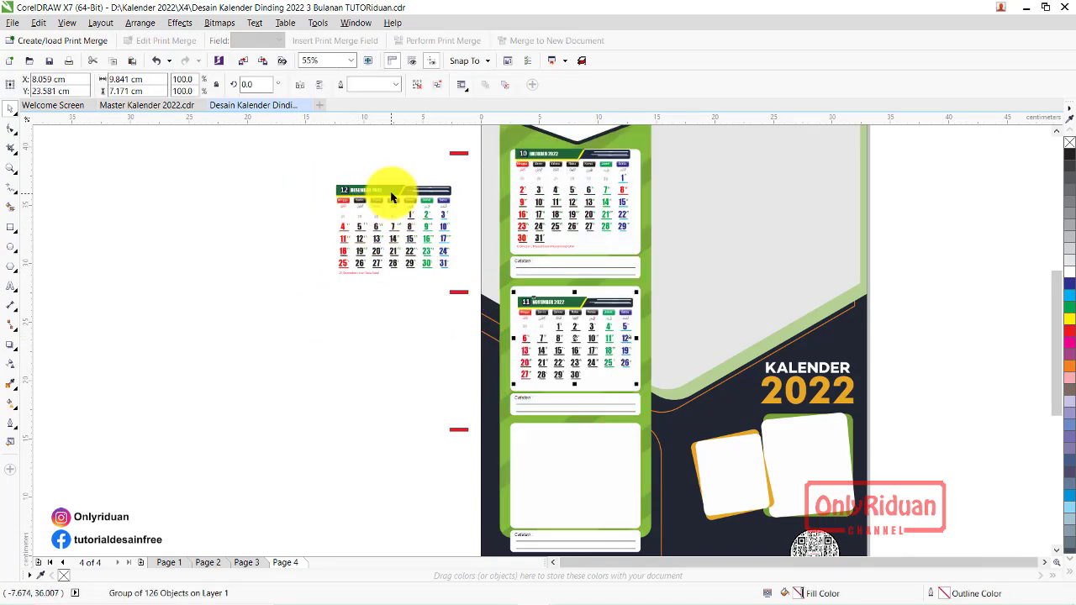
pyautogui.click(416, 223)
pyautogui.moveTo(395, 231); pyautogui.dragTo(569, 440)
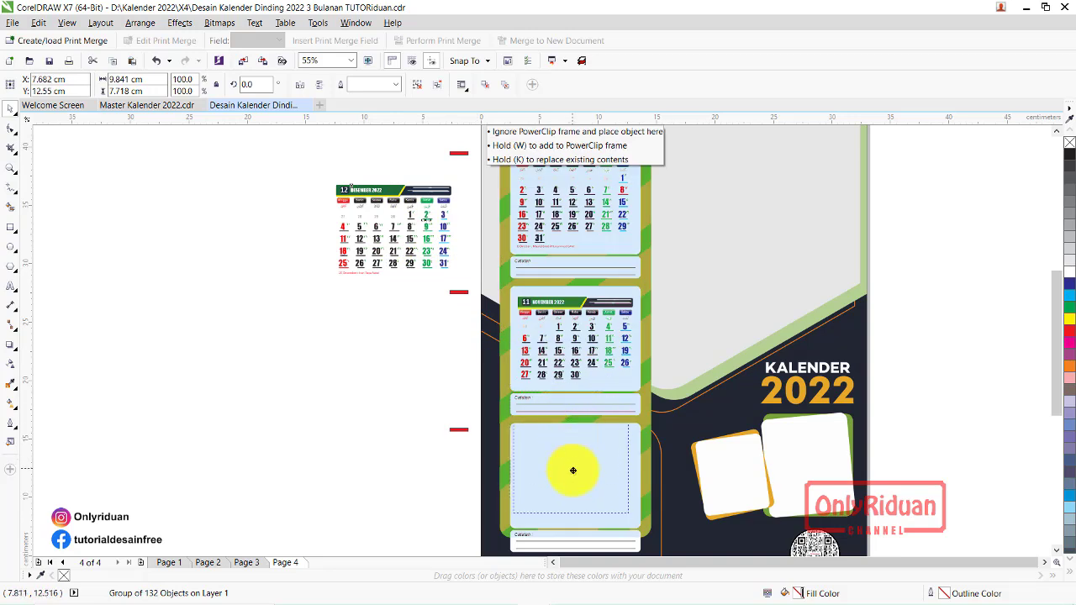
pyautogui.moveTo(575, 476); pyautogui.dragTo(607, 433)
# Align the October, November and December calendar tops with their red markers
pyautogui.click(580, 181)
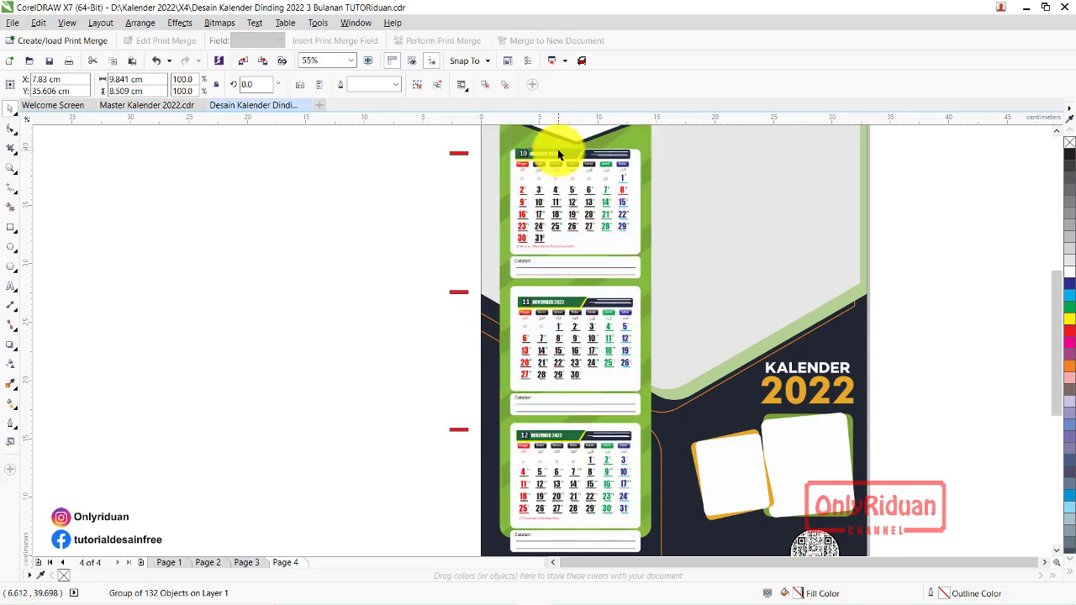
pyautogui.keyDown('shift'); pyautogui.click(459, 153); pyautogui.keyUp('shift')
pyautogui.press('t')
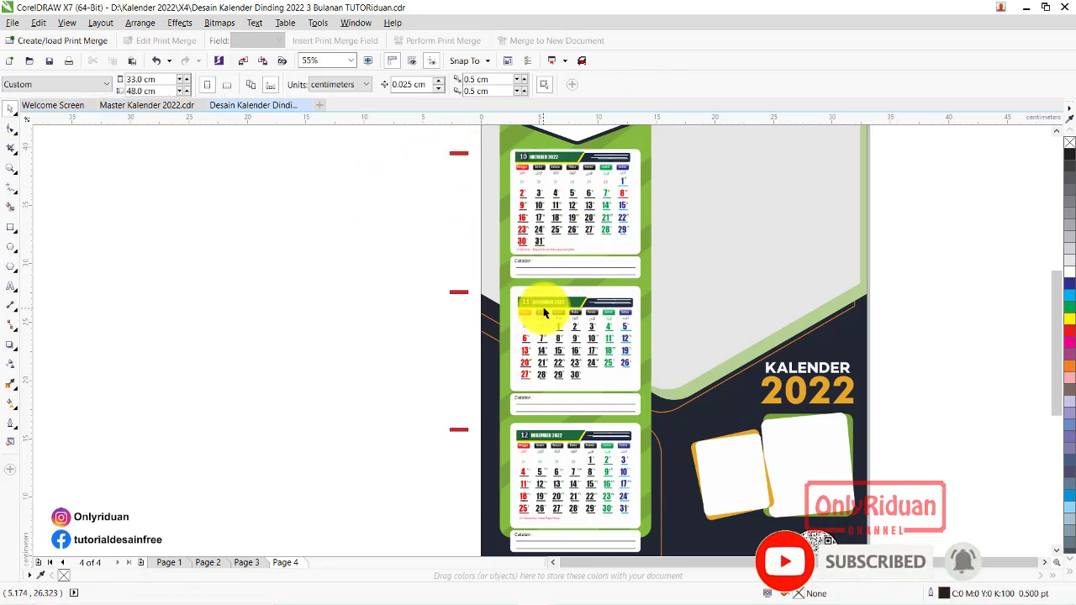
pyautogui.click(548, 305)
pyautogui.keyDown('shift'); pyautogui.click(459, 292); pyautogui.keyUp('shift')
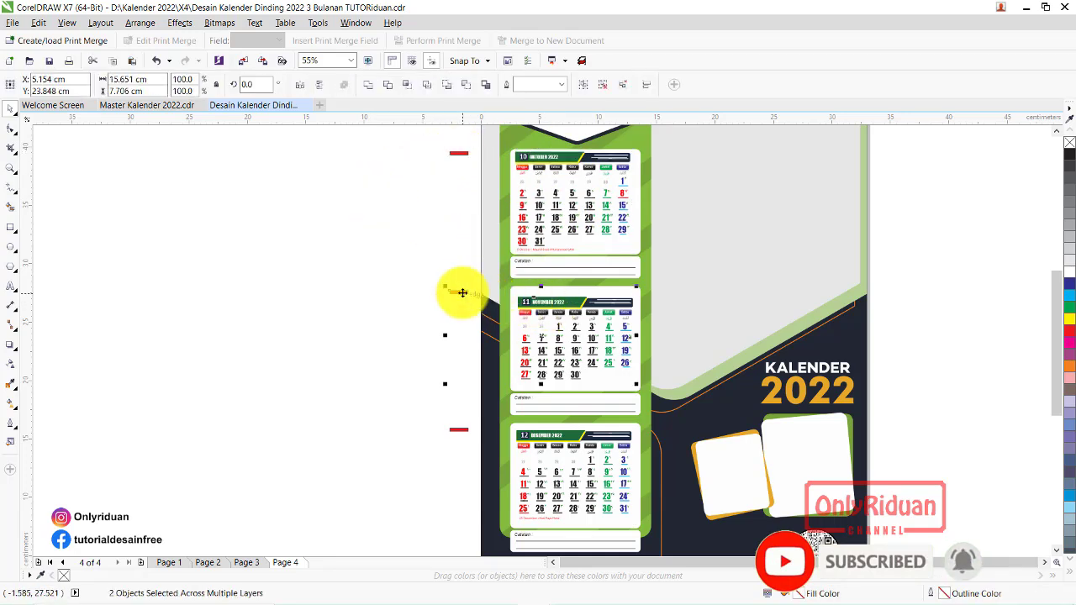
pyautogui.press('t')
pyautogui.click(566, 436)
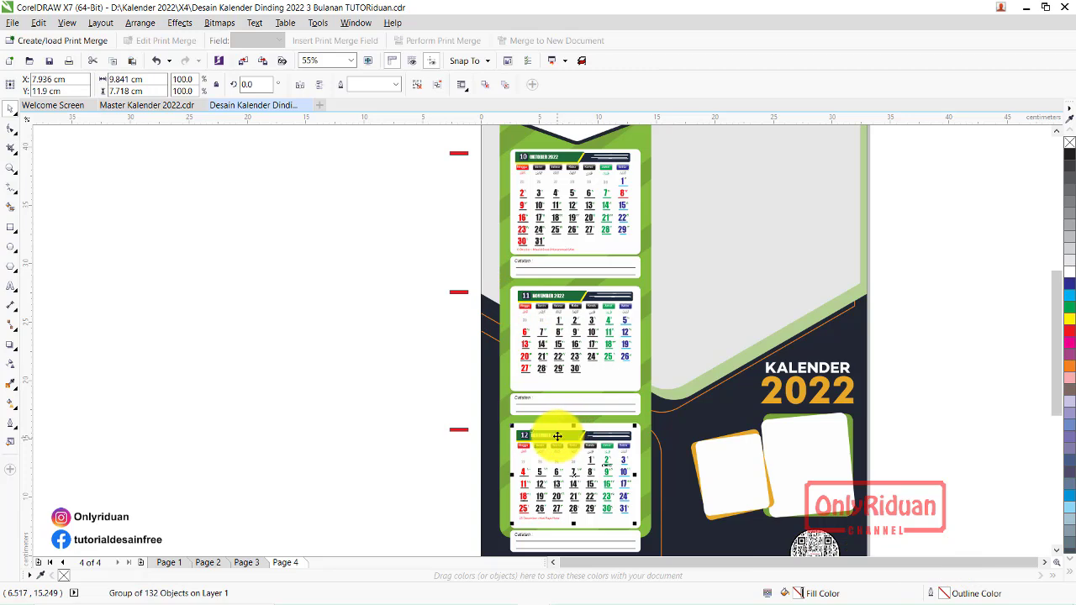
pyautogui.keyDown('shift'); pyautogui.click(460, 430); pyautogui.keyUp('shift')
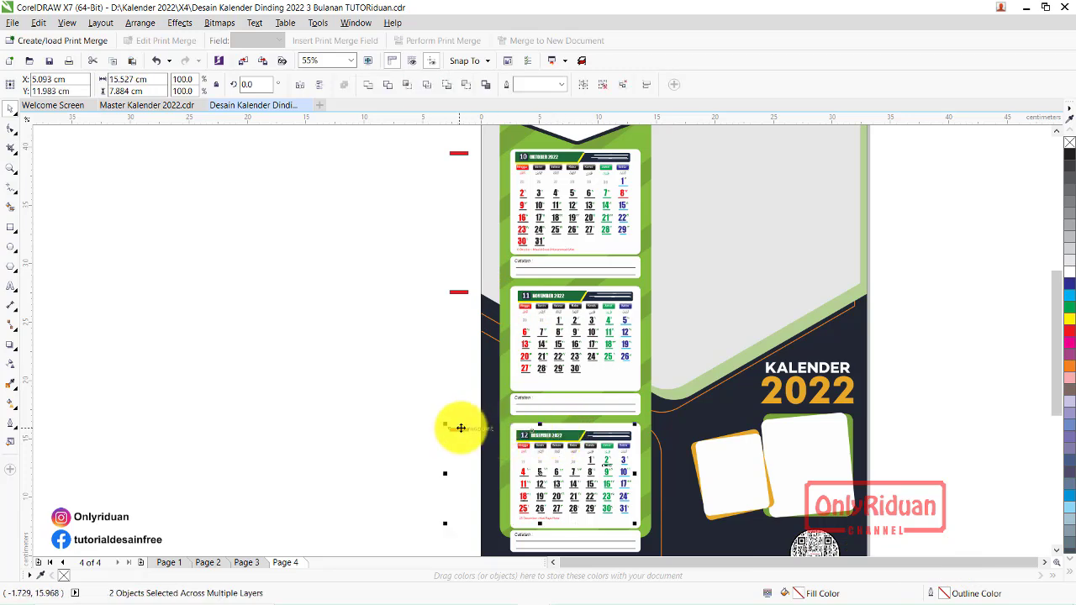
pyautogui.press('t')
# Select all three calendars together to check alignment, then clear the selection
pyautogui.click(368, 372)
pyautogui.click(560, 164)
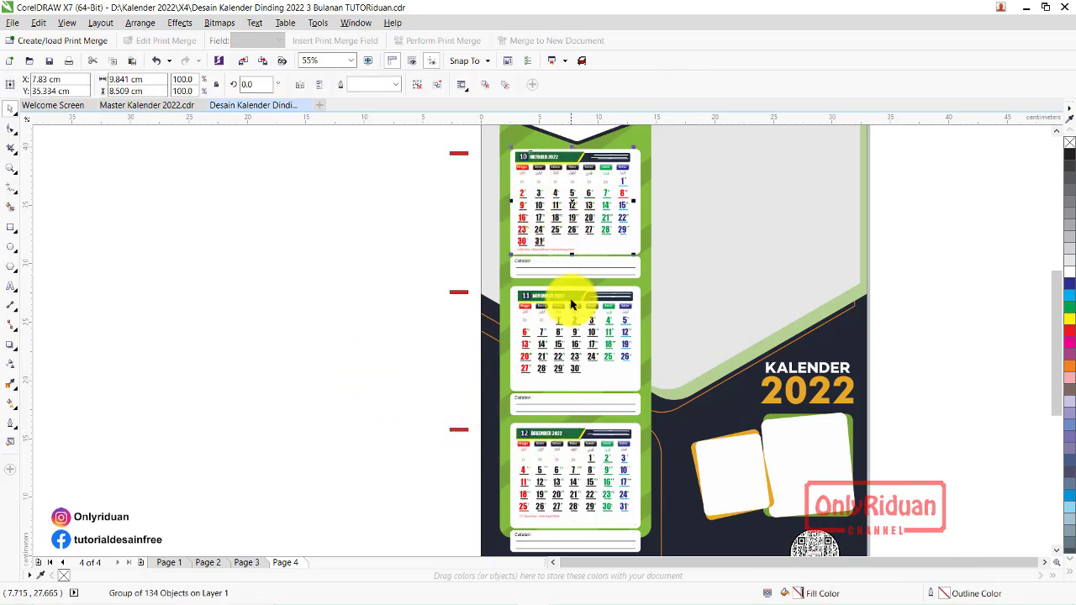
pyautogui.keyDown('shift'); pyautogui.click(574, 302); pyautogui.keyUp('shift')
pyautogui.keyDown('shift'); pyautogui.click(637, 487); pyautogui.keyUp('shift')
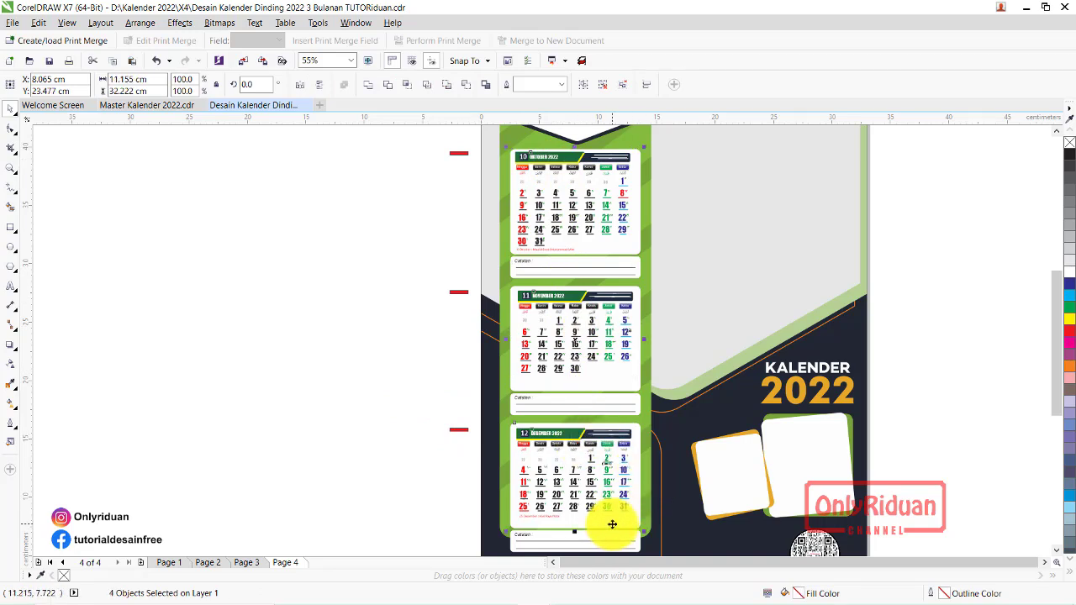
pyautogui.click(327, 340)
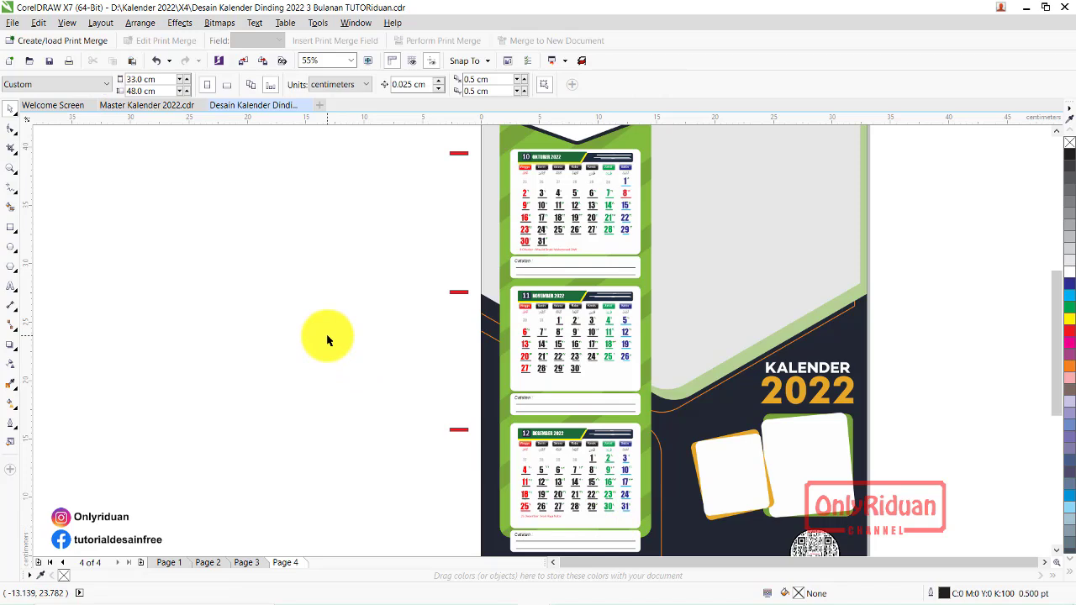
pyautogui.scroll(2, 1057, 132)
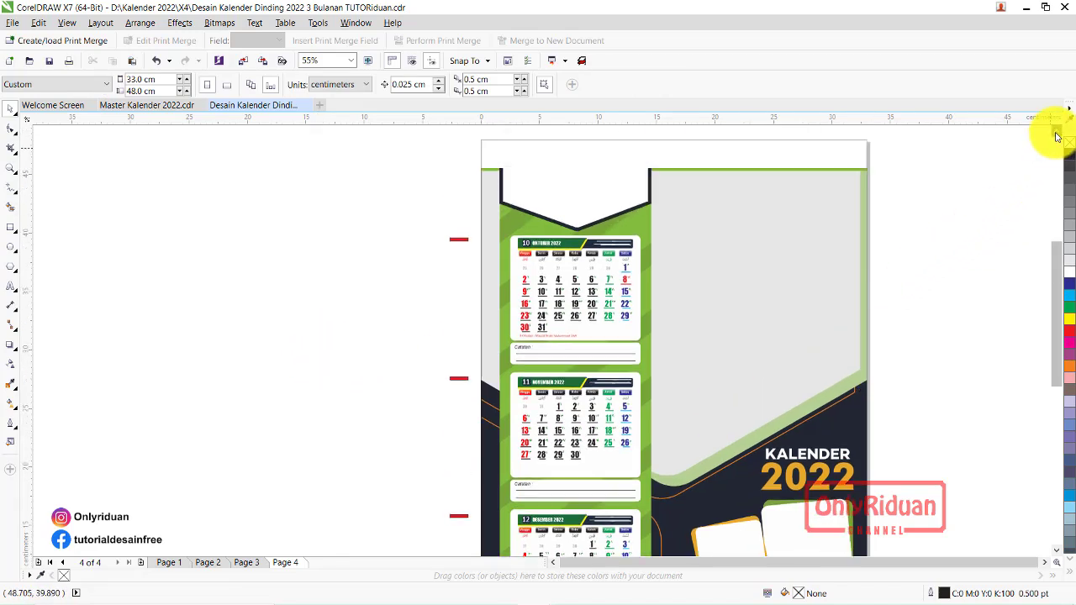
pyautogui.scroll(1, 1057, 136)
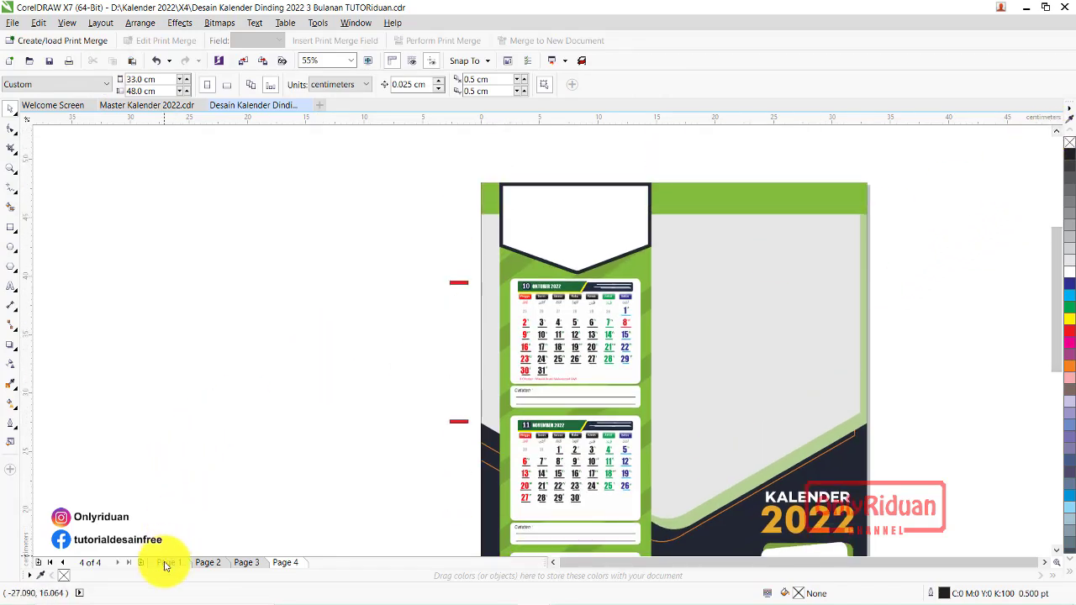
pyautogui.scroll(-2, 289, 384)
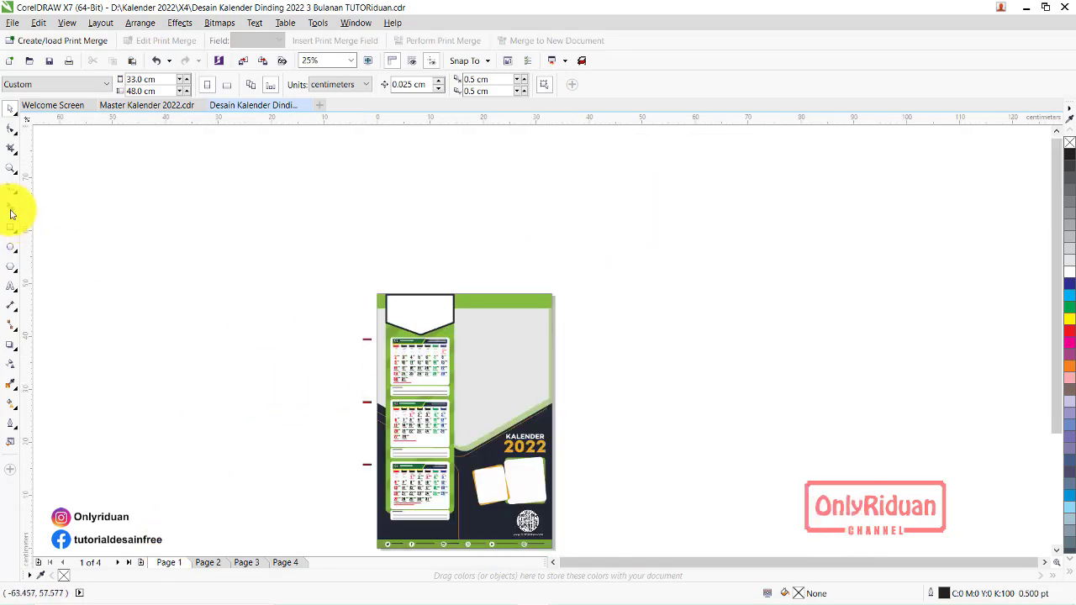
pyautogui.click(12, 167)
pyautogui.click(163, 84)
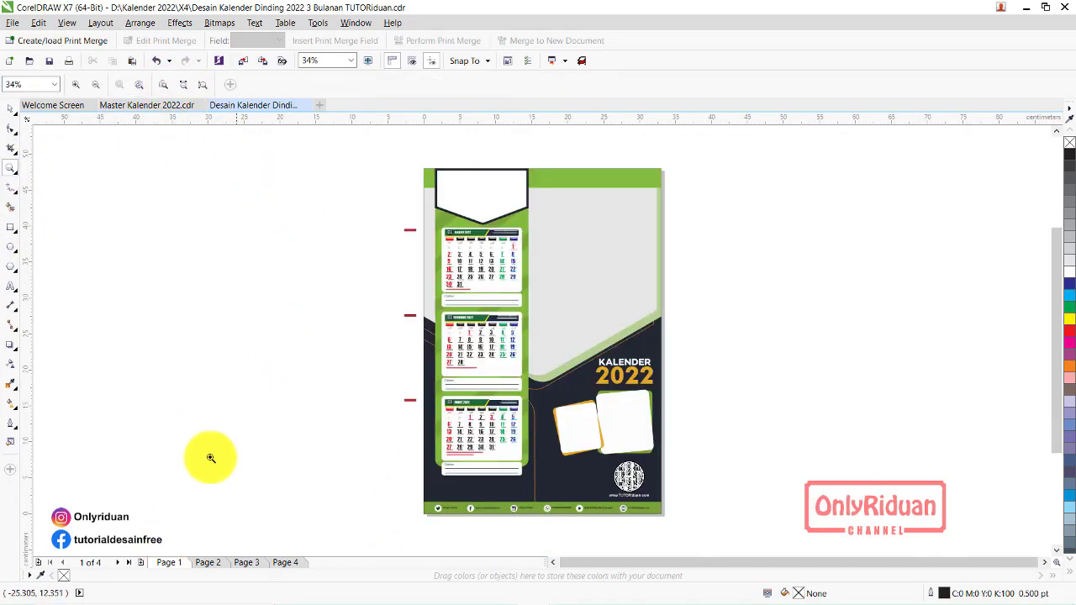
pyautogui.click(10, 109)
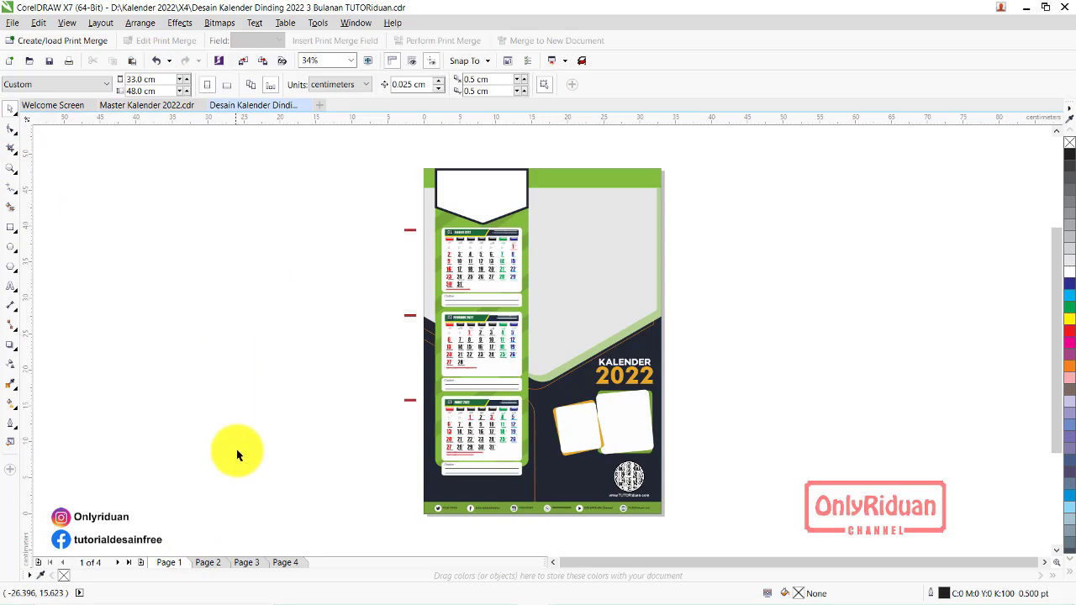
pyautogui.click(202, 564)
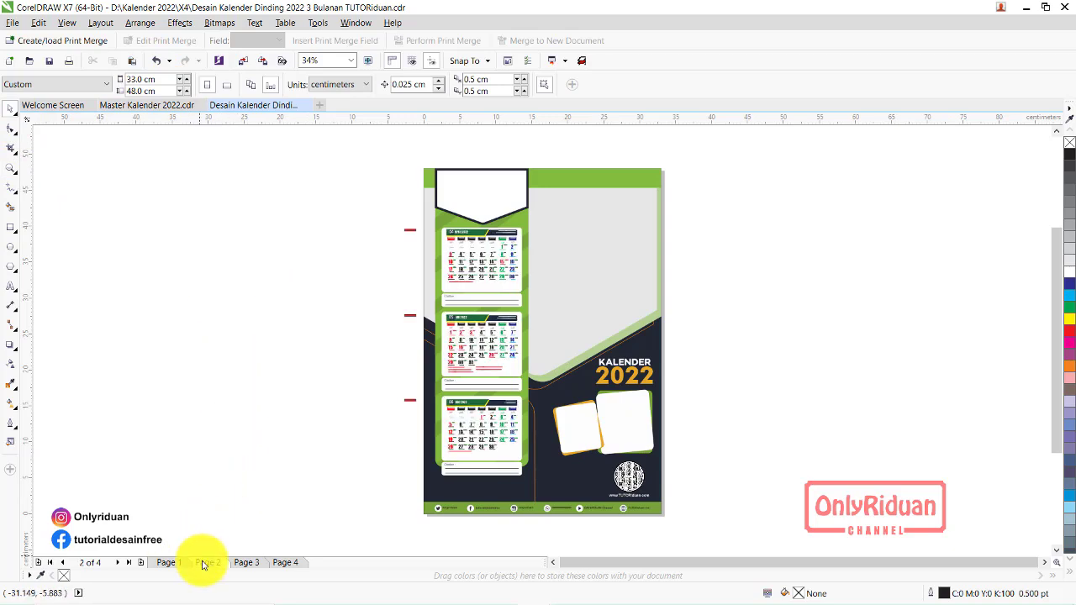
pyautogui.click(245, 564)
pyautogui.click(284, 564)
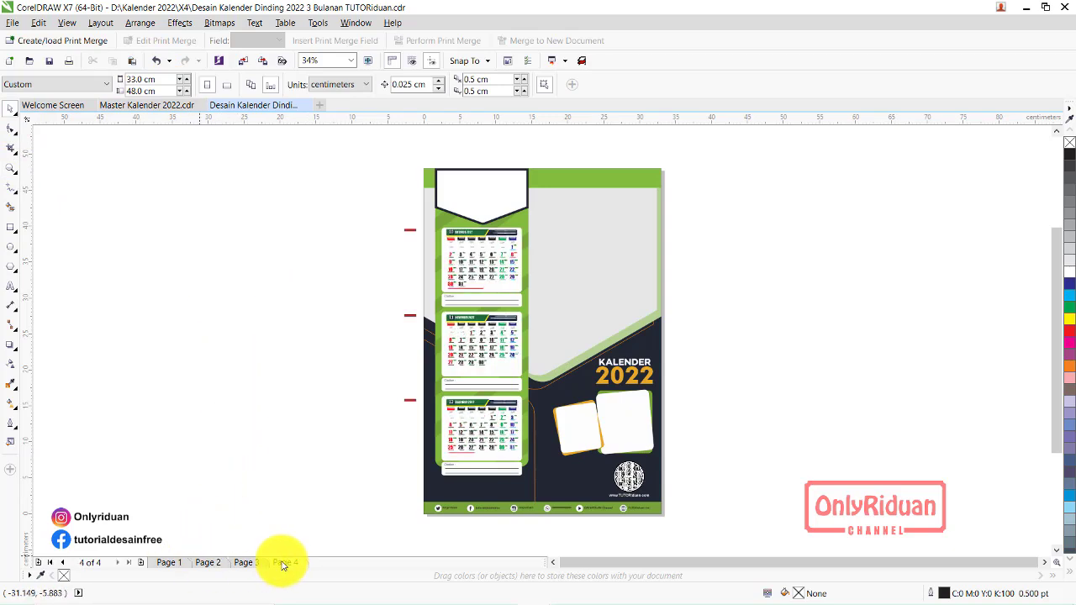
pyautogui.click(169, 564)
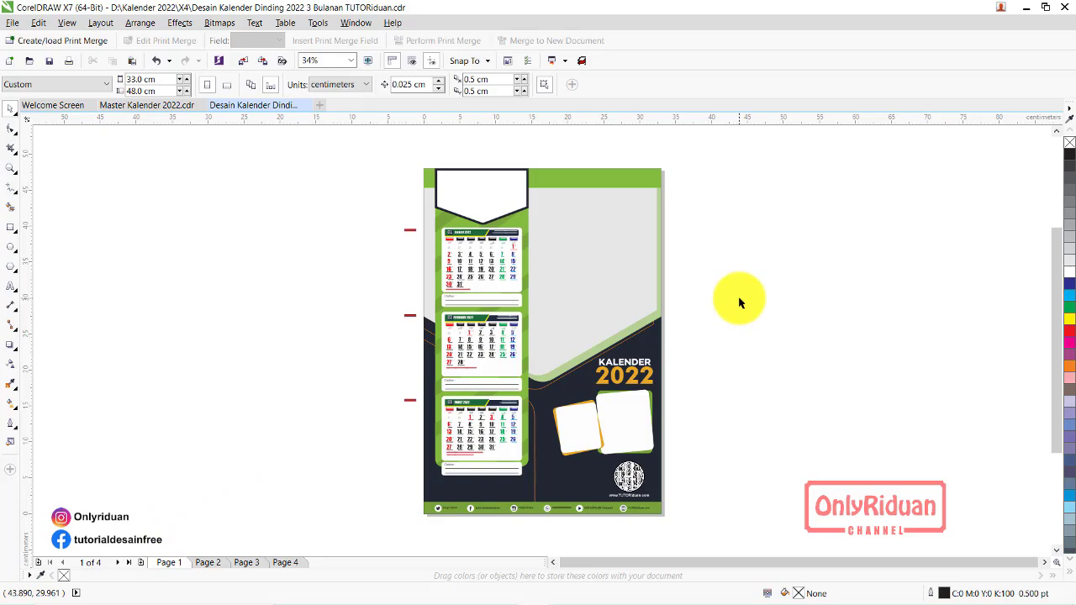
# Import the standing group photo from D:\Kalender 2022\Image
pyautogui.click(13, 22)
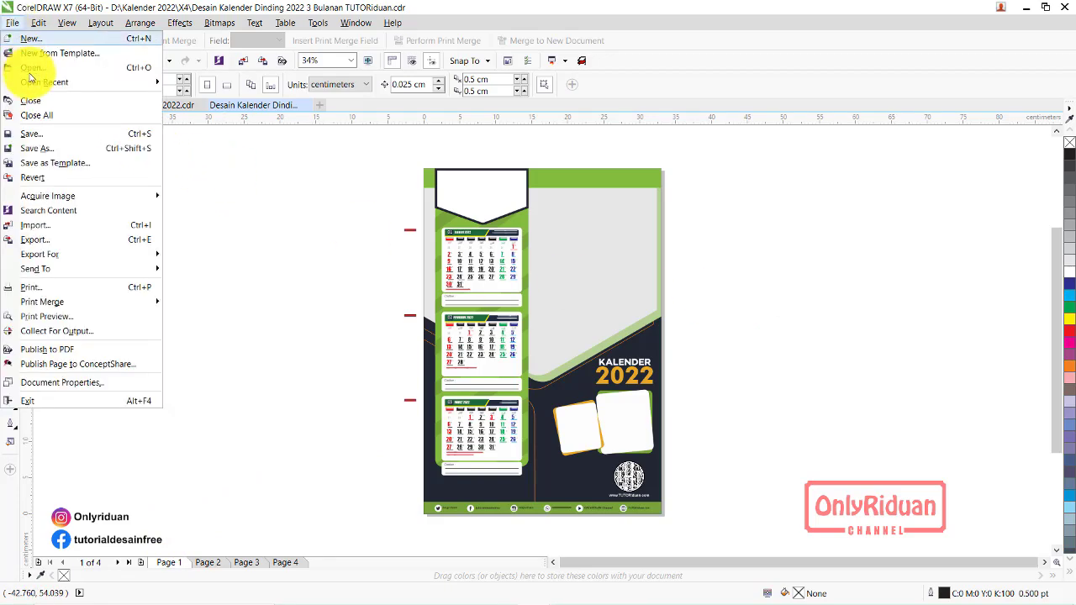
pyautogui.click(51, 225)
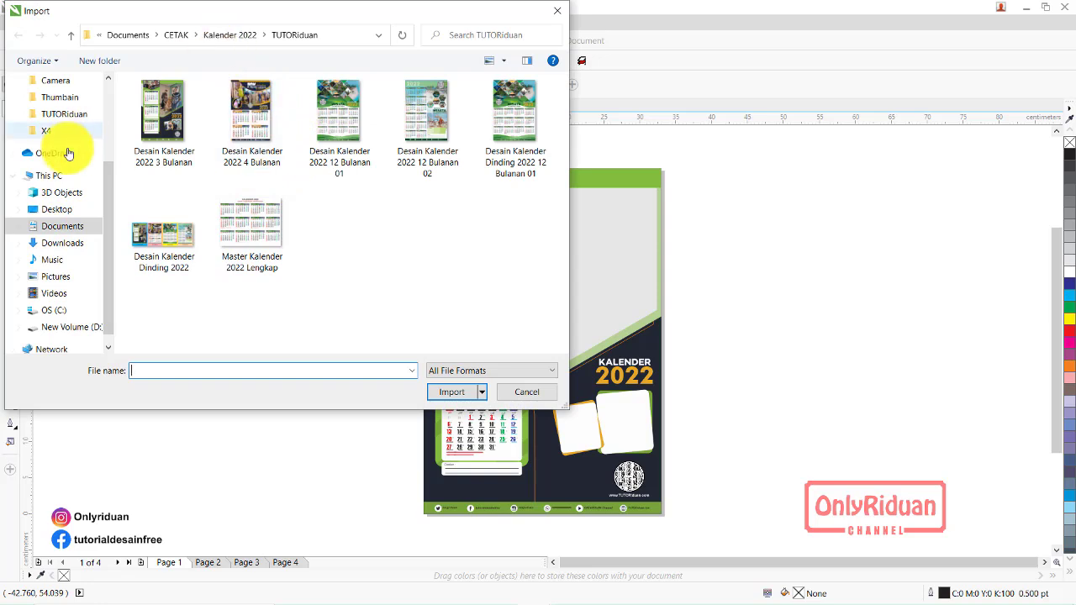
pyautogui.moveTo(63, 252)
pyautogui.click(71, 328)
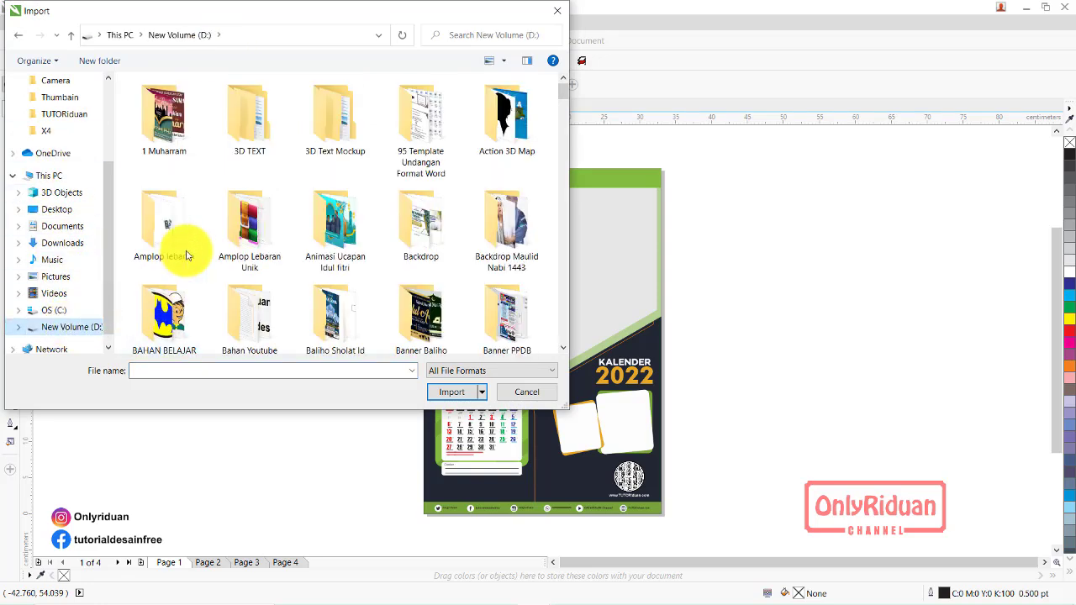
pyautogui.scroll(-3, 345, 138)
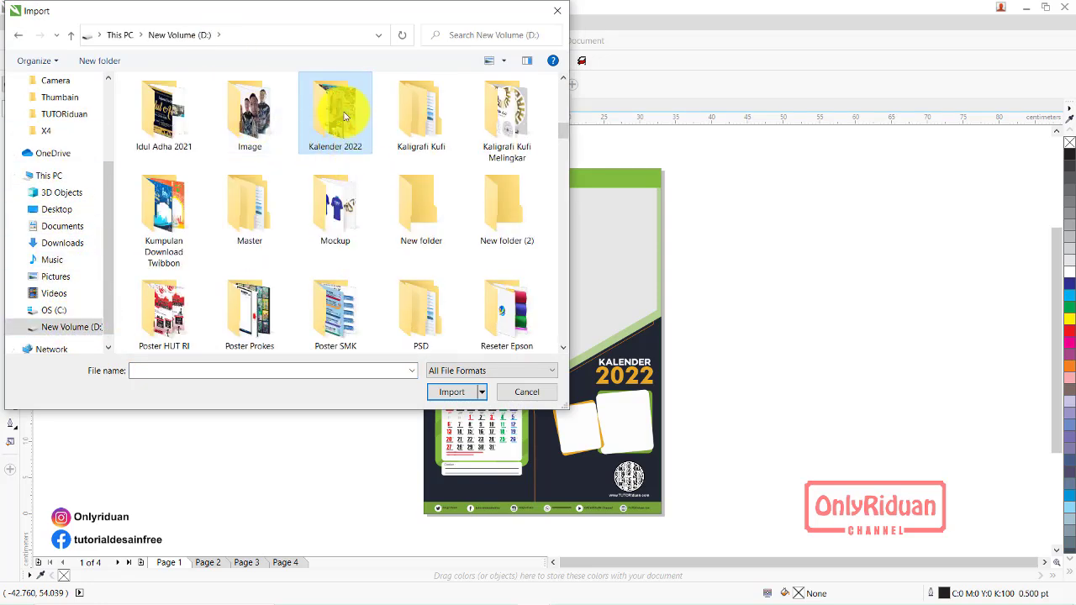
pyautogui.doubleClick(343, 116)
pyautogui.doubleClick(154, 102)
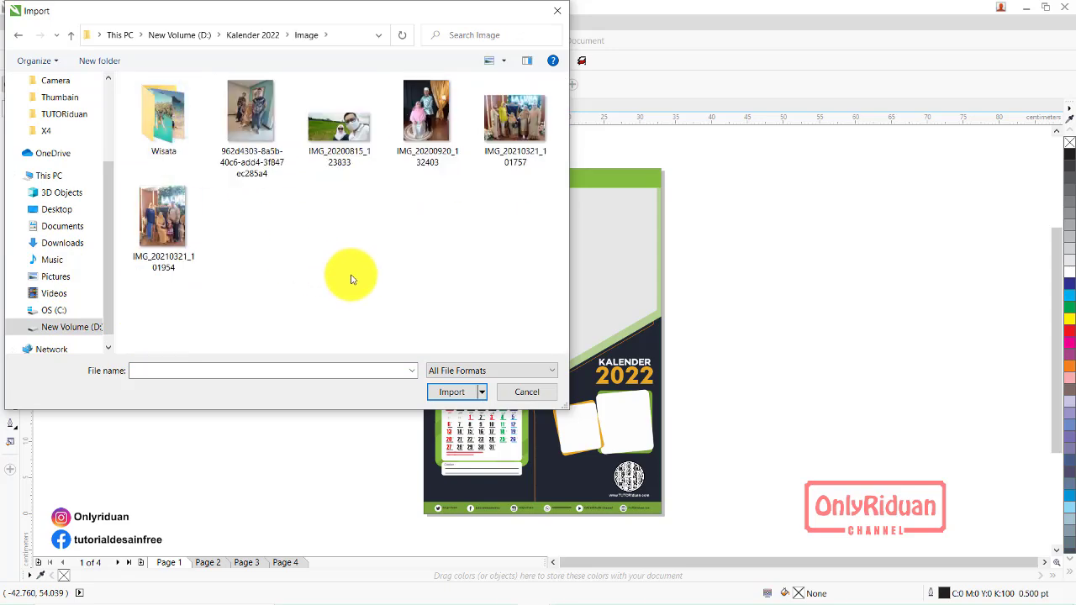
pyautogui.click(250, 113)
pyautogui.click(451, 392)
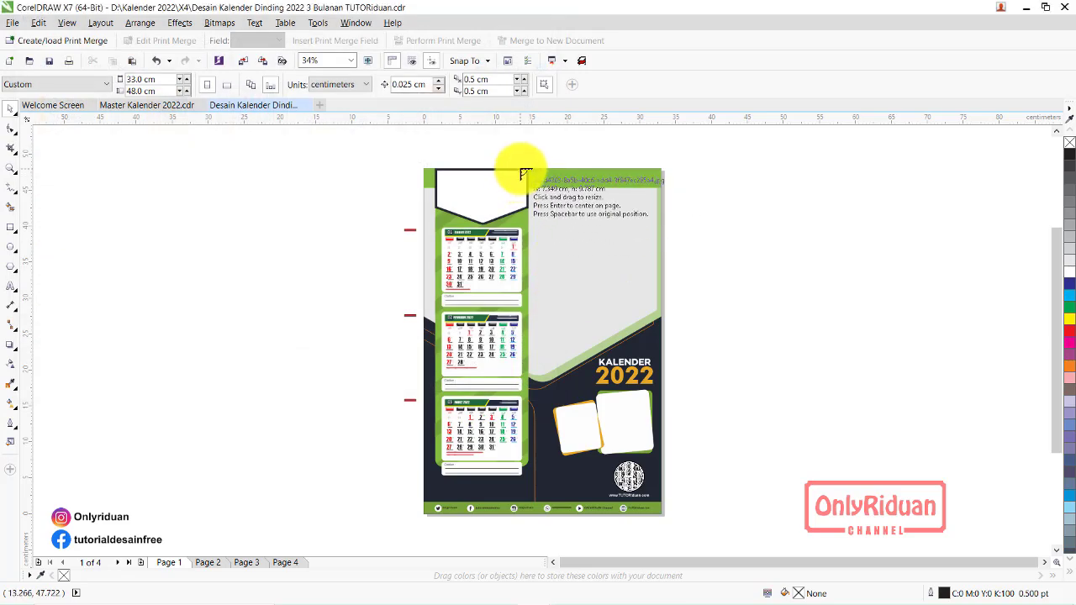
# Place the photo beside the page and PowerClip it inside the large right-hand frame
pyautogui.moveTo(528, 169); pyautogui.dragTo(702, 377)
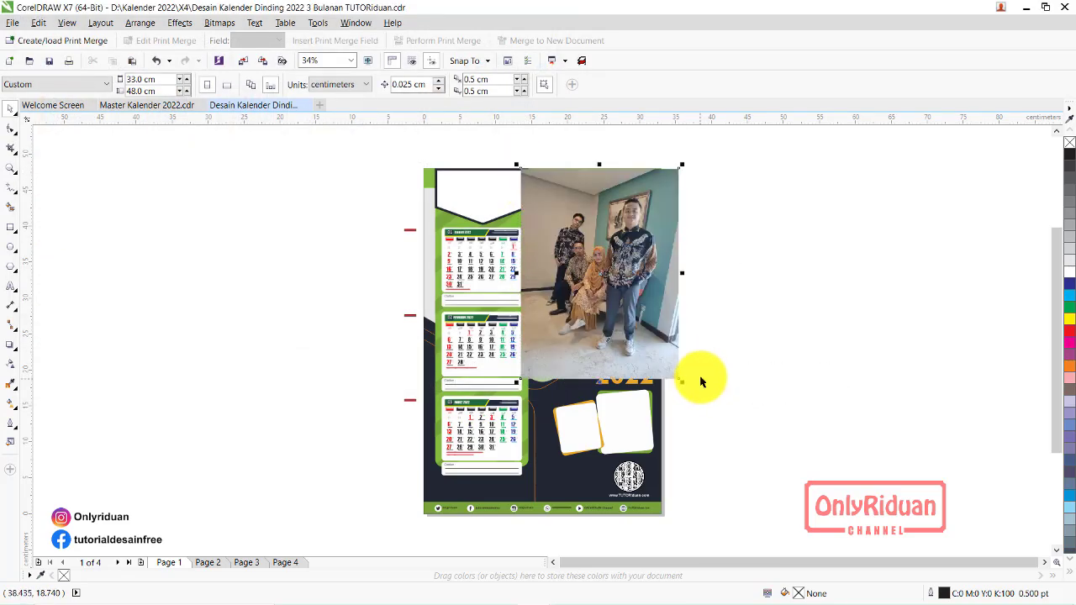
pyautogui.moveTo(598, 265); pyautogui.dragTo(788, 249)
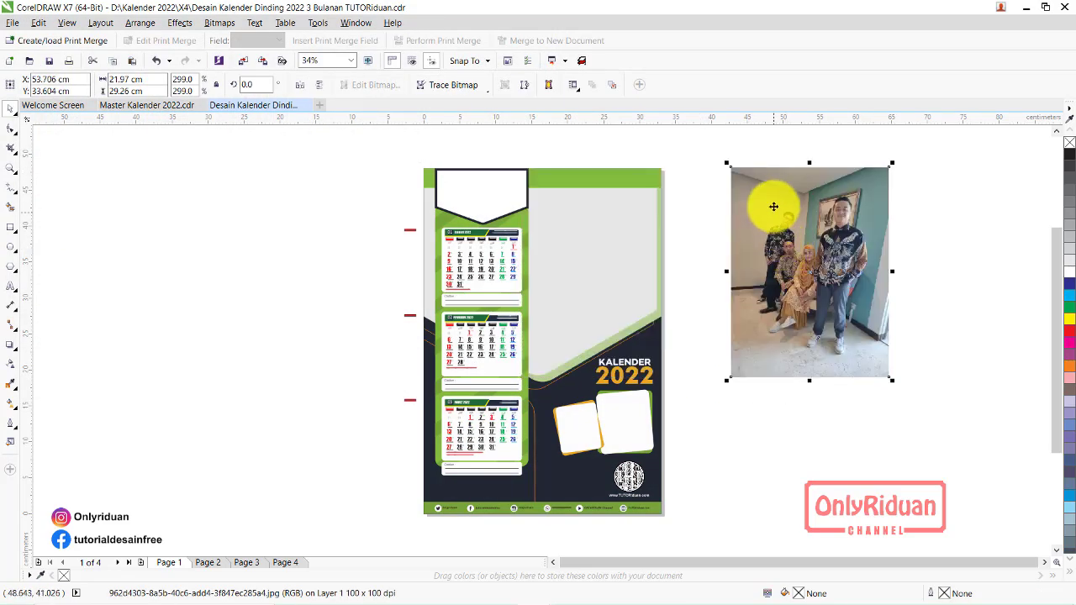
pyautogui.rightClick(773, 204)
pyautogui.click(795, 209)
pyautogui.click(647, 222)
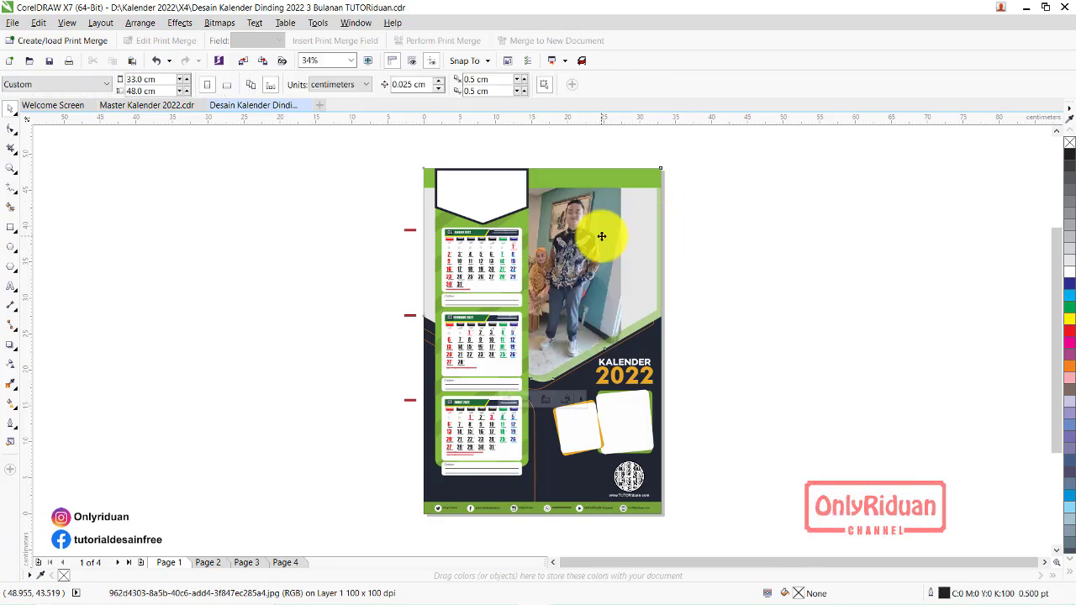
# Edit the PowerClip contents to enlarge the photo to 329.2% and reposition it
pyautogui.rightClick(576, 211)
pyautogui.click(622, 261)
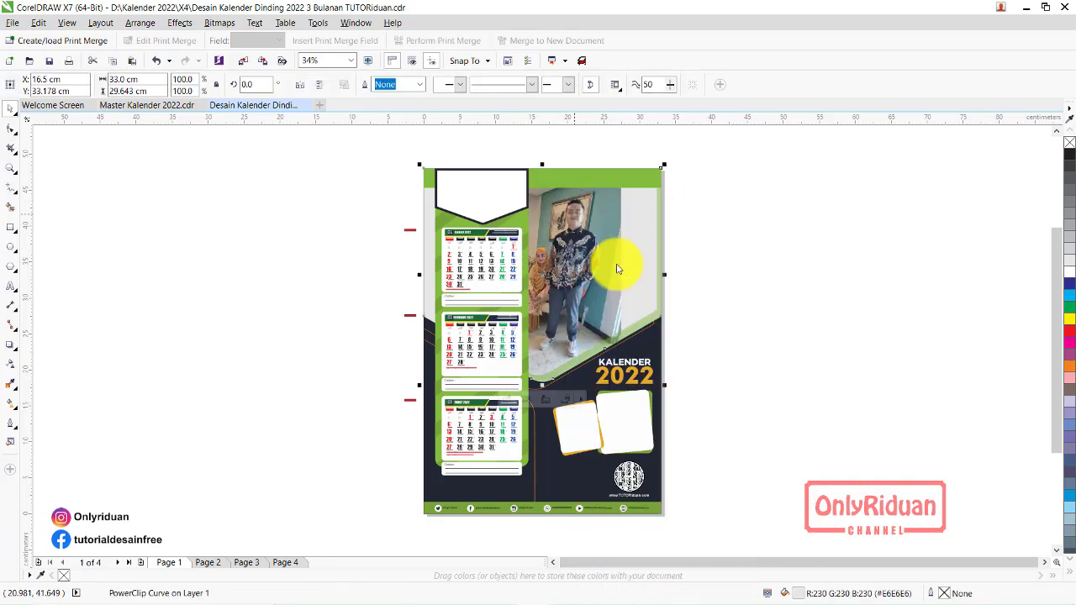
pyautogui.moveTo(591, 242); pyautogui.dragTo(597, 241)
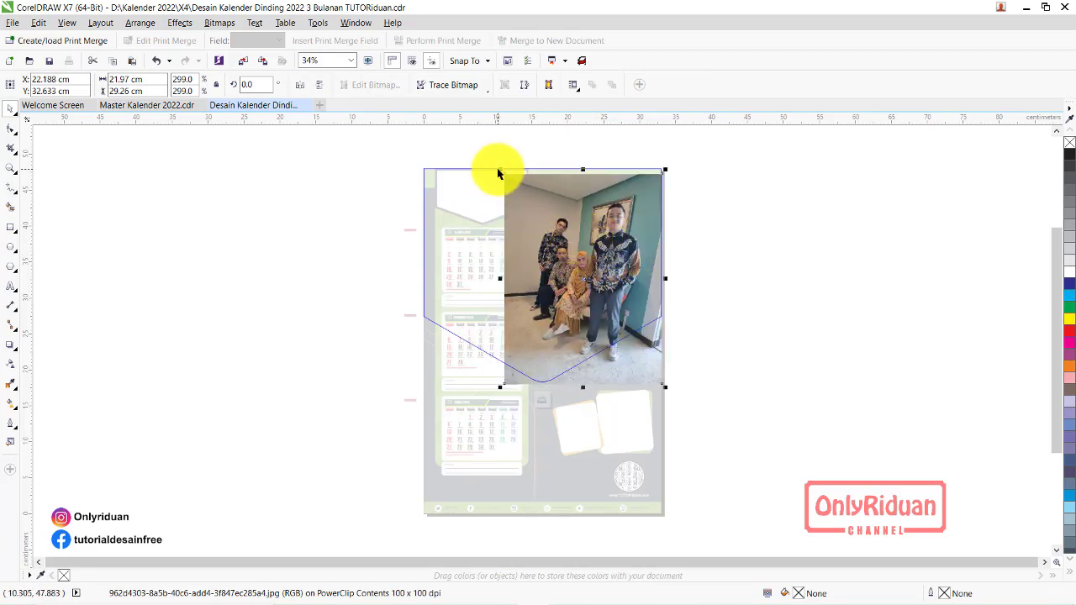
pyautogui.moveTo(497, 169); pyautogui.dragTo(484, 148)
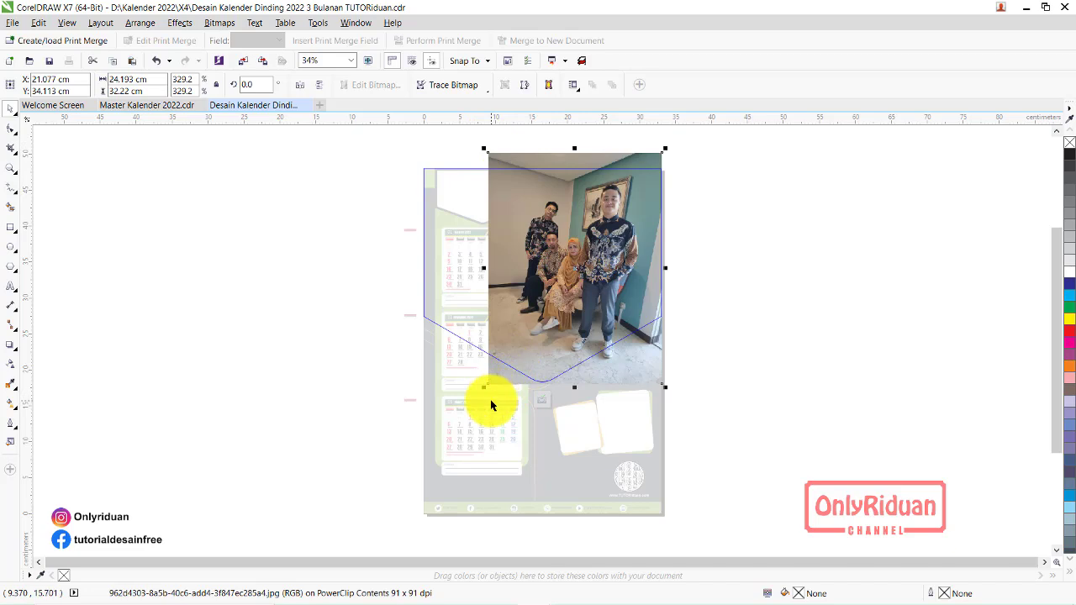
pyautogui.moveTo(617, 281); pyautogui.dragTo(613, 271)
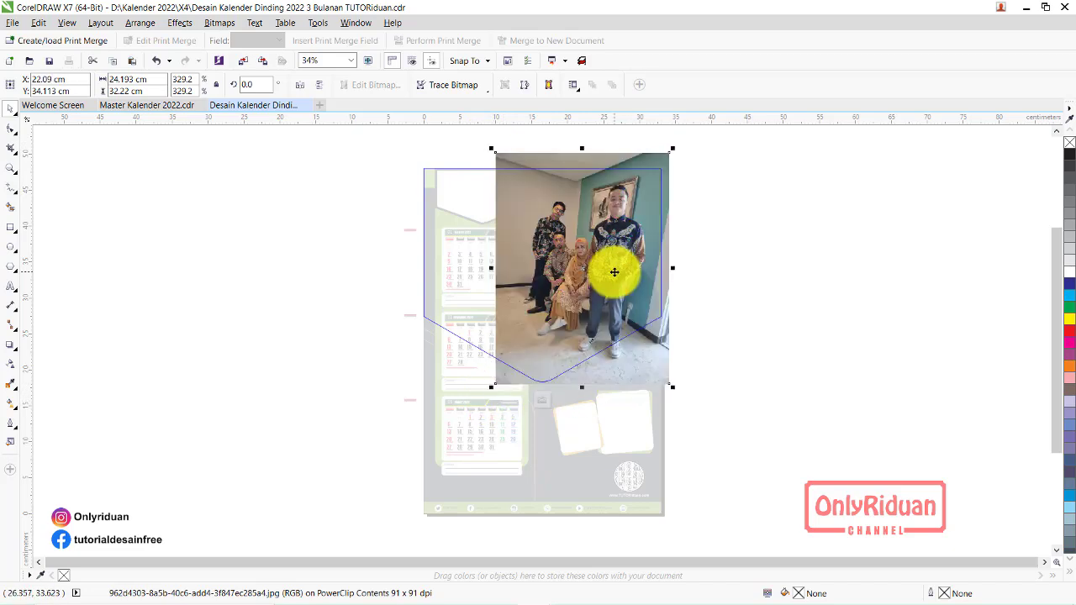
pyautogui.rightClick(613, 272)
pyautogui.click(661, 305)
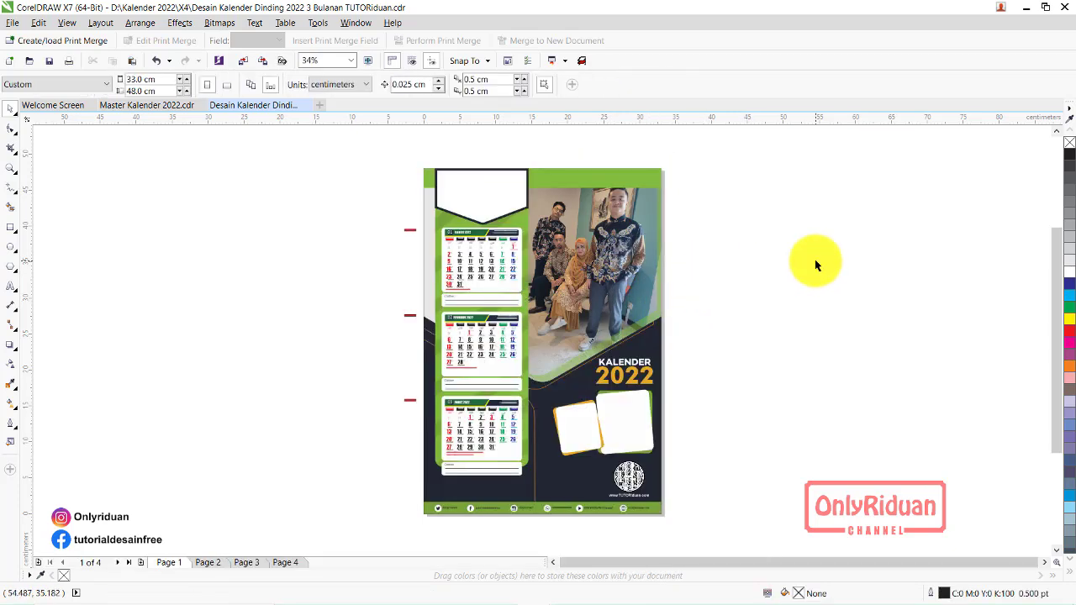
# Import IMG_20200815_123833 and PowerClip it into the top white header frame
pyautogui.click(13, 22)
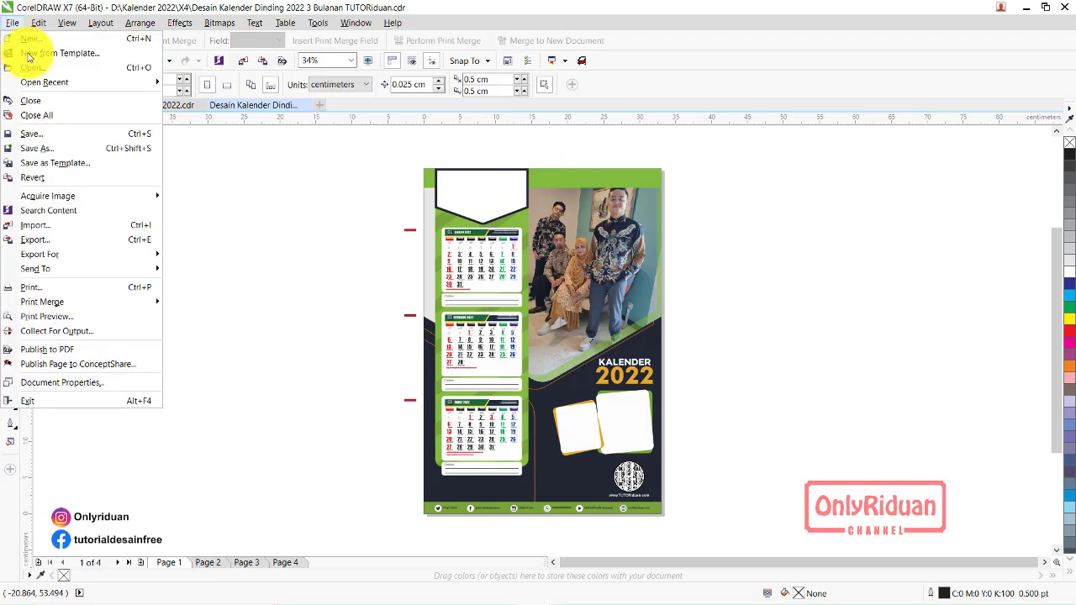
pyautogui.click(64, 227)
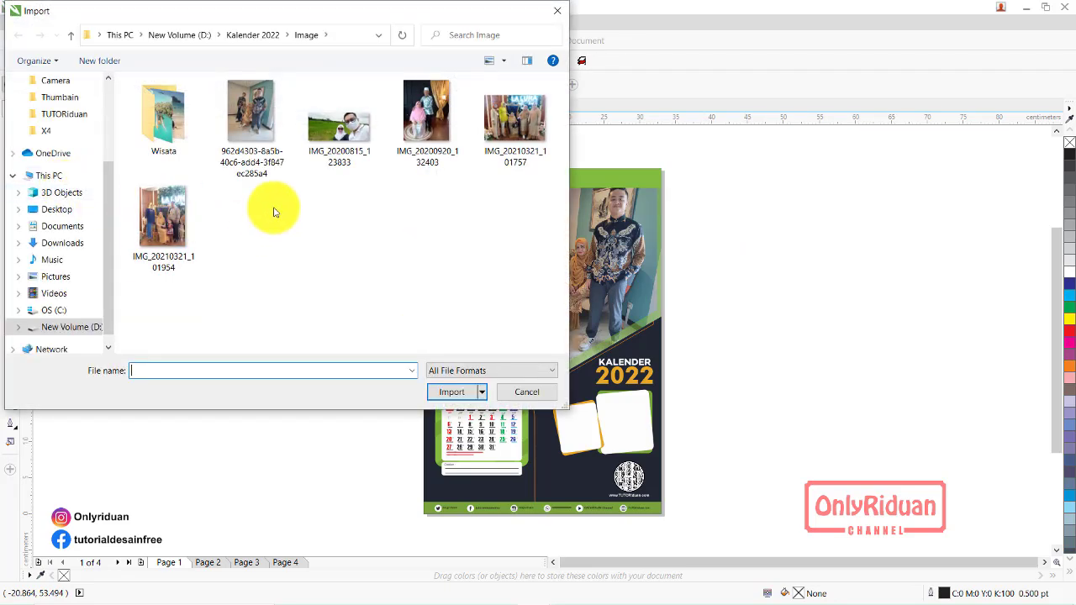
pyautogui.click(339, 122)
pyautogui.click(469, 387)
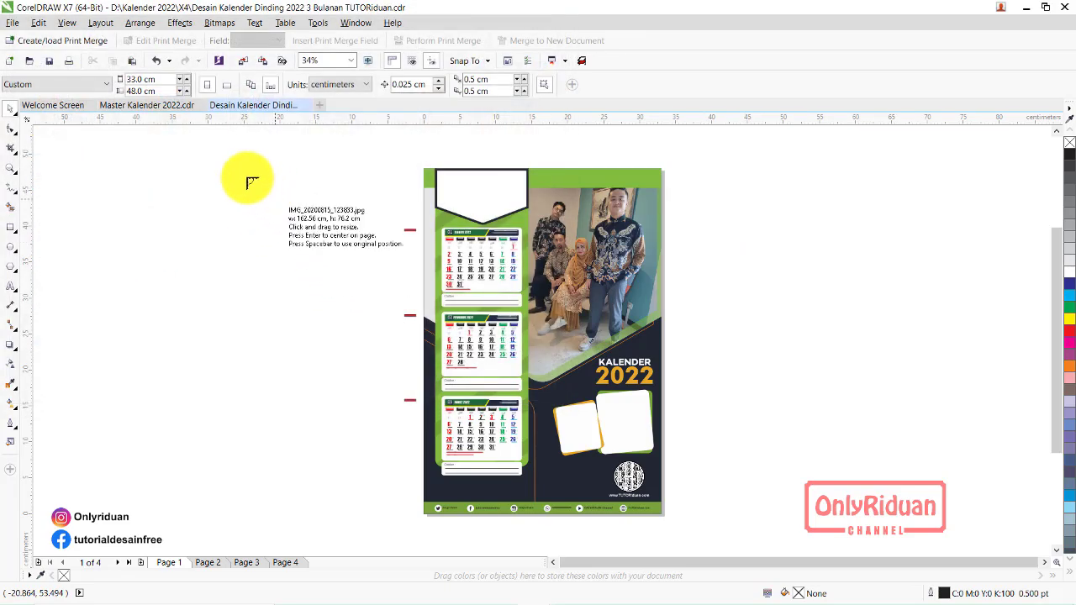
pyautogui.moveTo(235, 160); pyautogui.dragTo(354, 239)
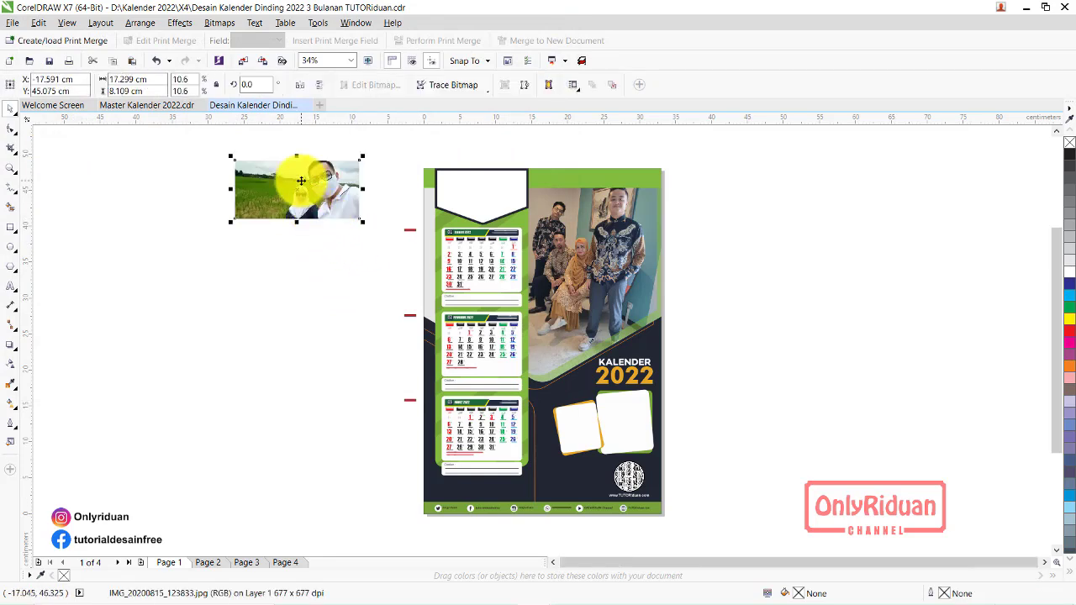
pyautogui.rightClick(290, 180)
pyautogui.click(324, 183)
pyautogui.click(462, 202)
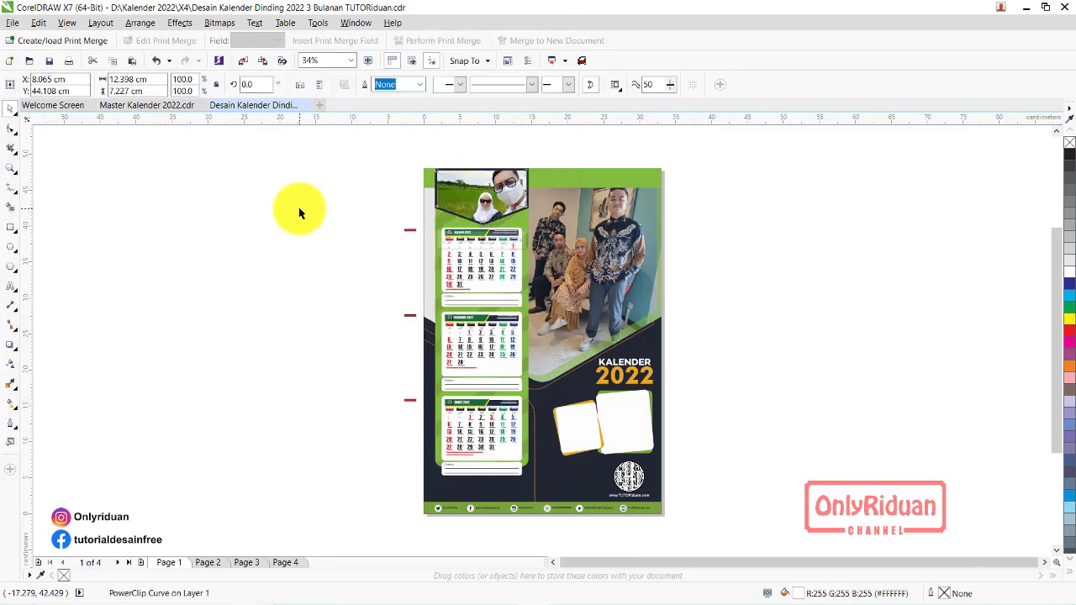
pyautogui.click(268, 256)
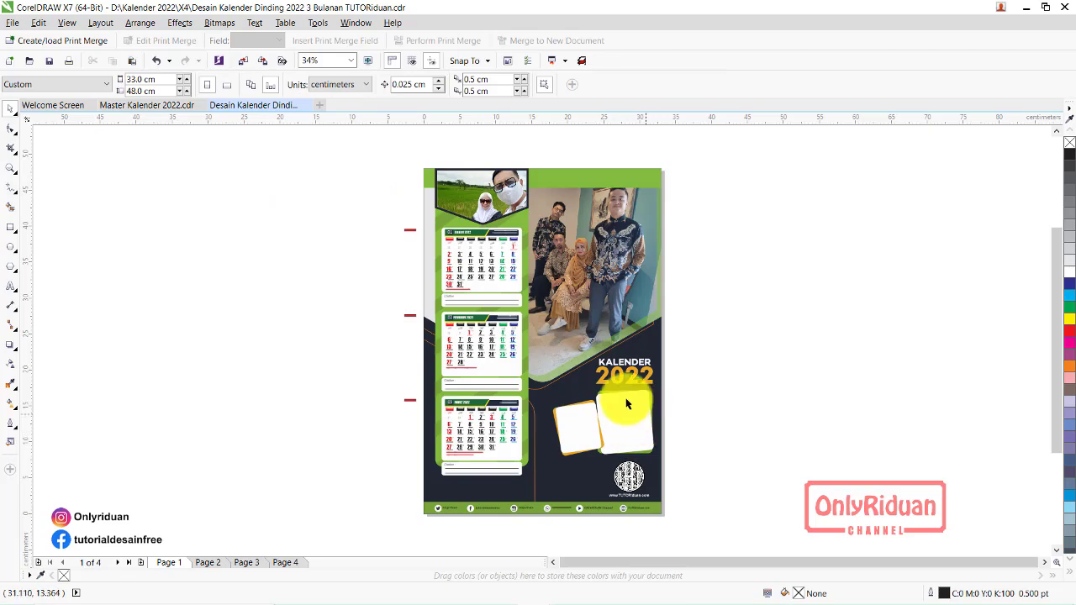
# Import IMG_20200920_132403 and PowerClip it into the right-hand white frame
pyautogui.click(13, 23)
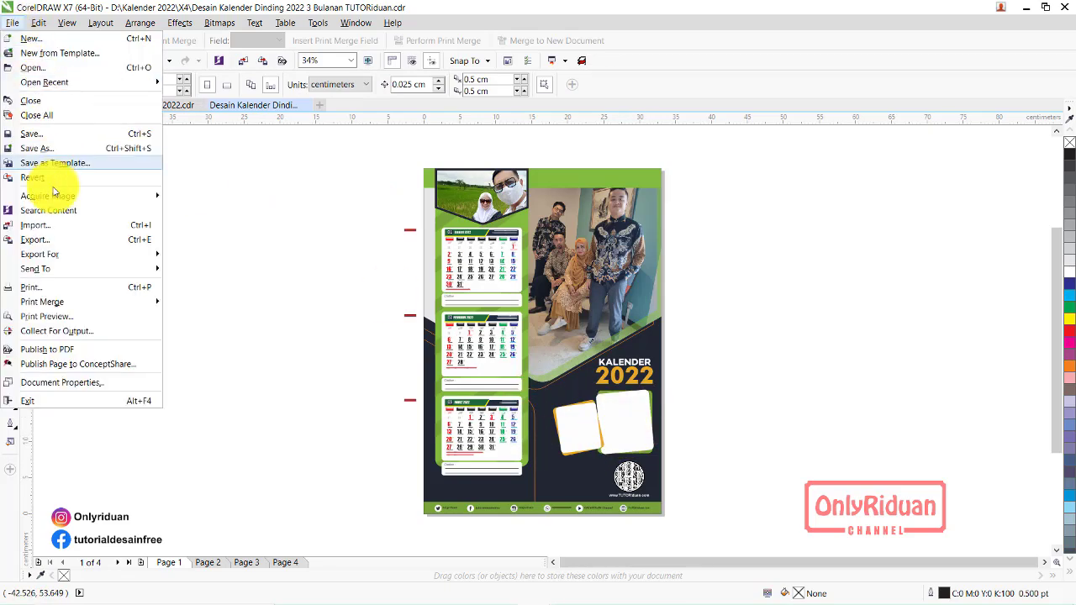
pyautogui.click(54, 217)
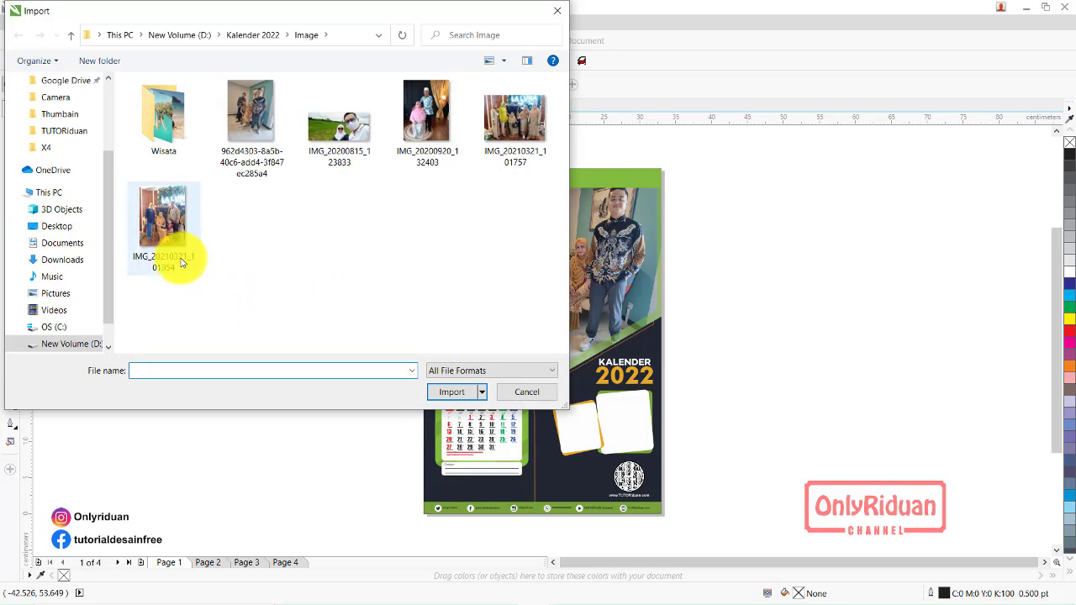
pyautogui.click(433, 114)
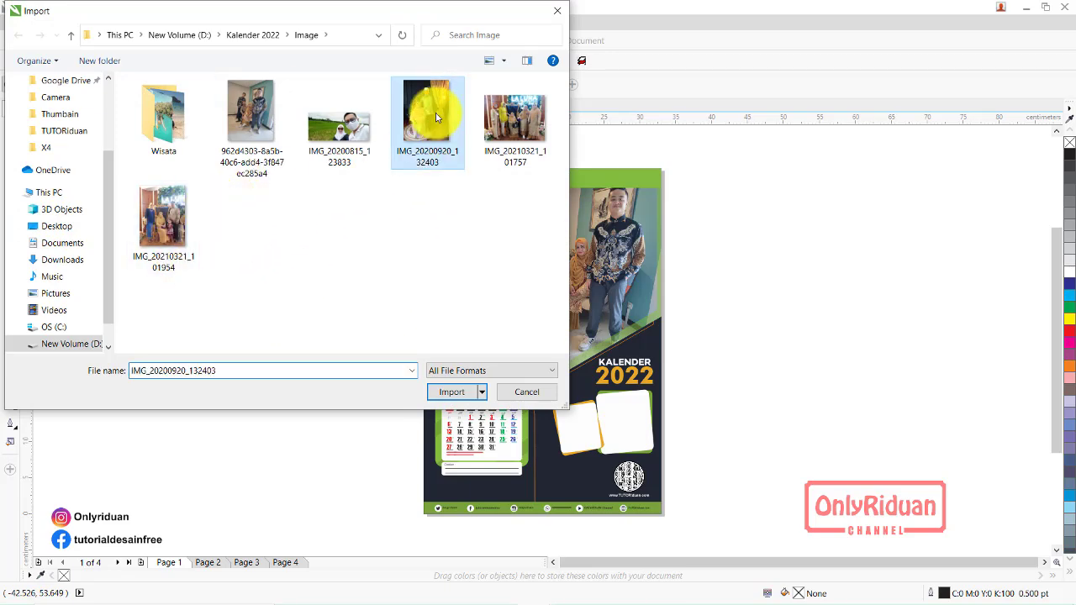
pyautogui.click(452, 392)
pyautogui.moveTo(749, 346); pyautogui.dragTo(818, 435)
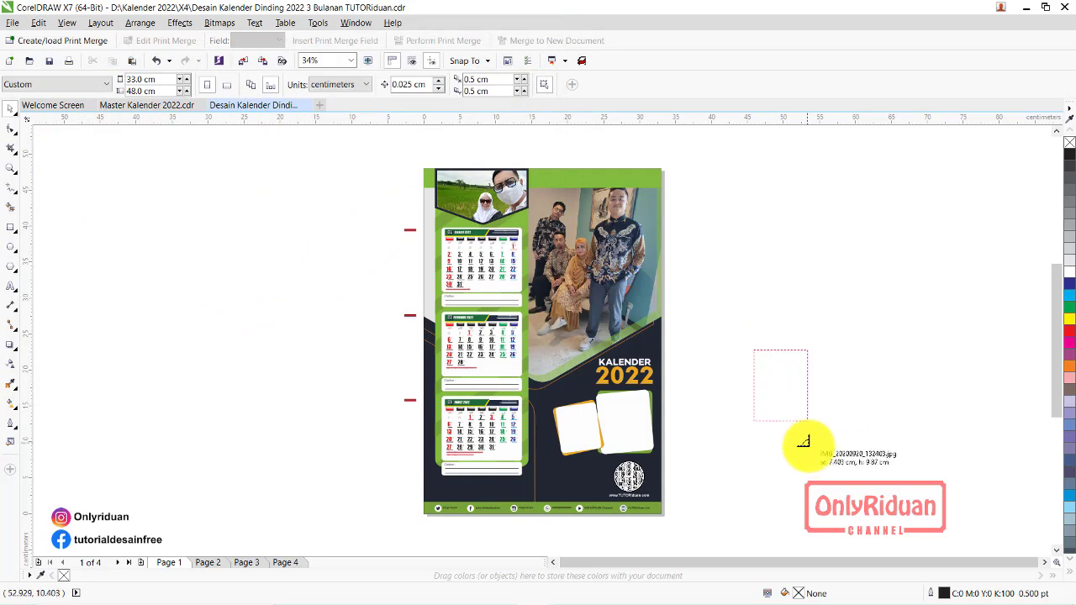
pyautogui.rightClick(792, 383)
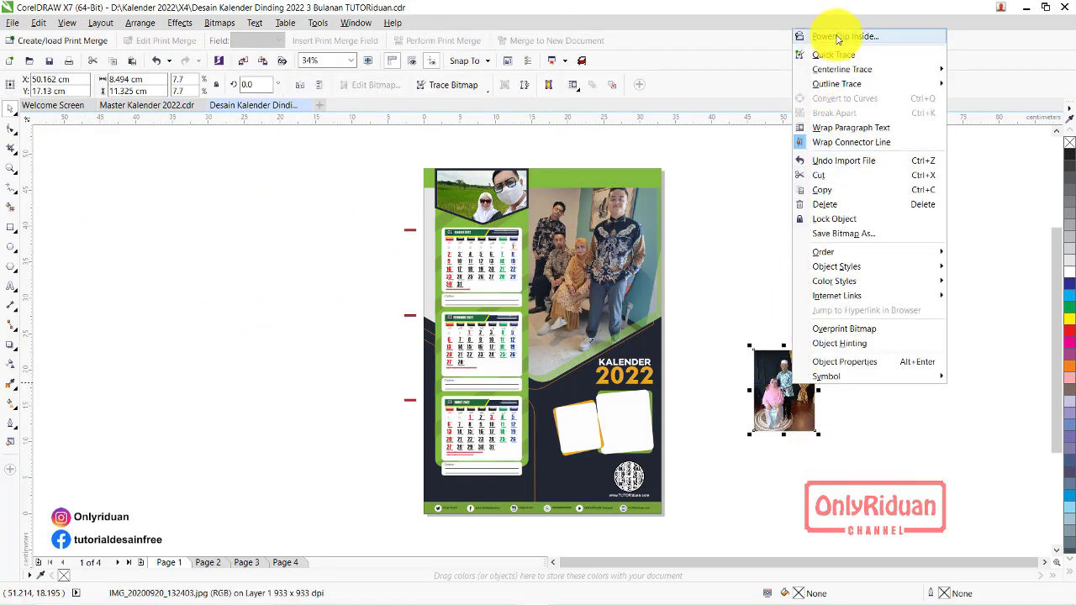
pyautogui.click(896, 34)
pyautogui.click(637, 409)
pyautogui.click(715, 414)
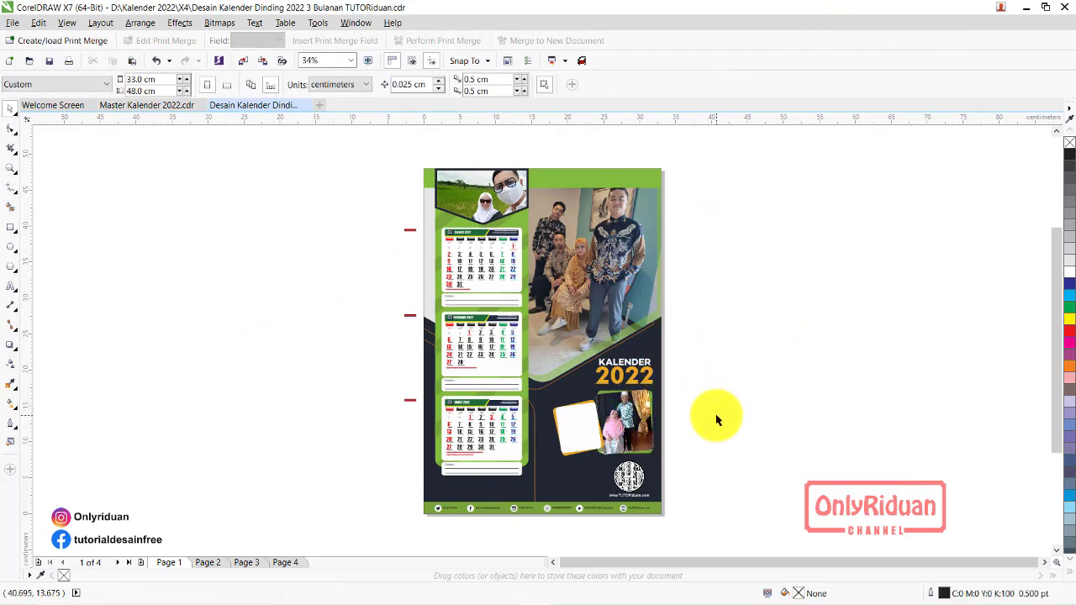
# Import IMG_20210321_101954 and PowerClip it into the left-hand white frame
pyautogui.click(12, 25)
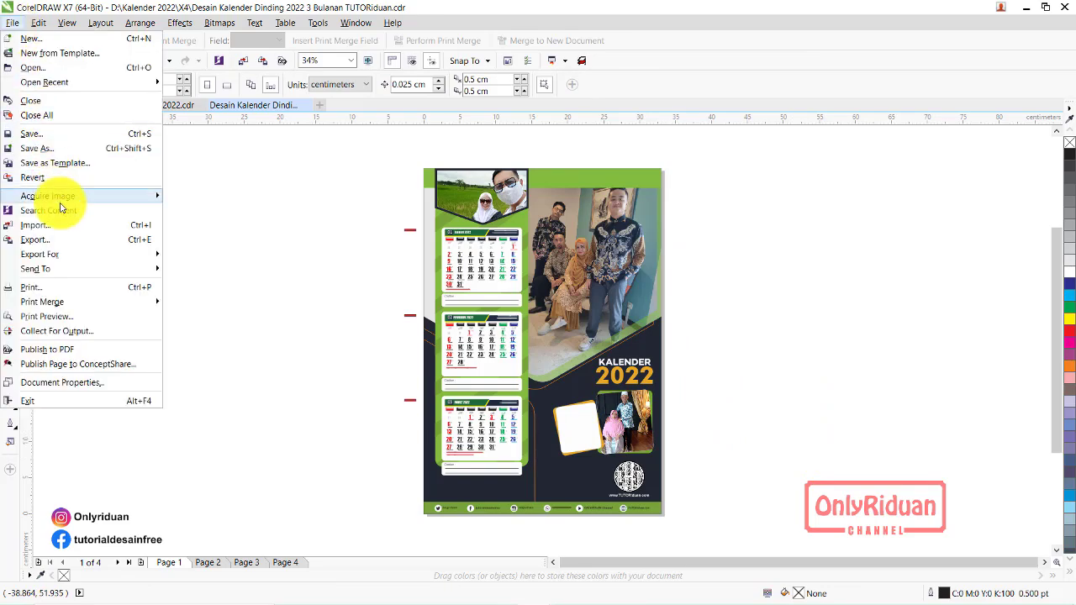
pyautogui.click(59, 217)
pyautogui.click(203, 266)
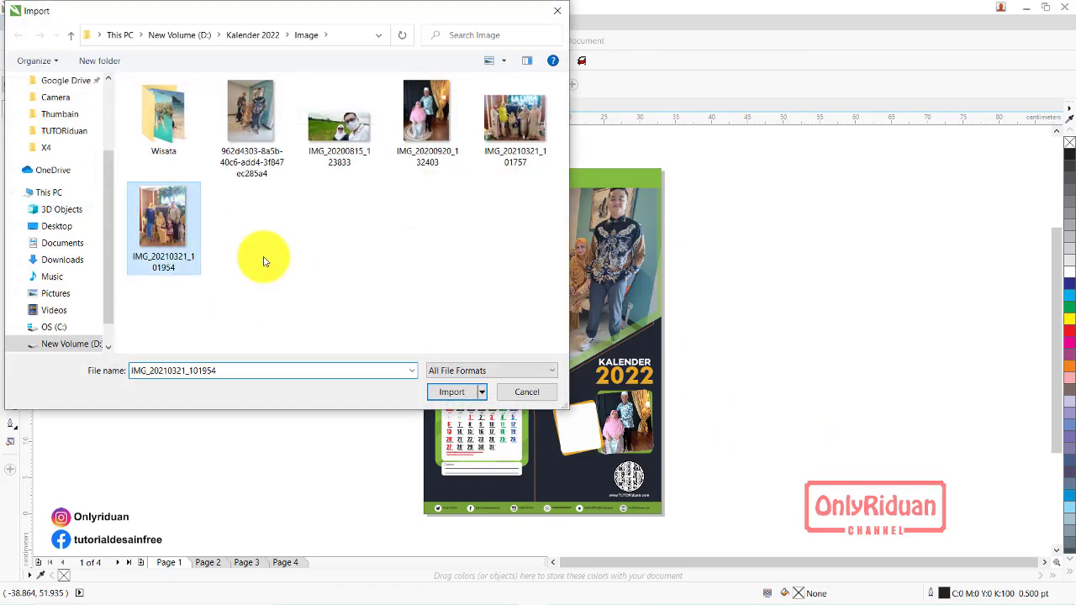
pyautogui.click(447, 392)
pyautogui.moveTo(734, 388); pyautogui.dragTo(778, 445)
pyautogui.rightClick(760, 415)
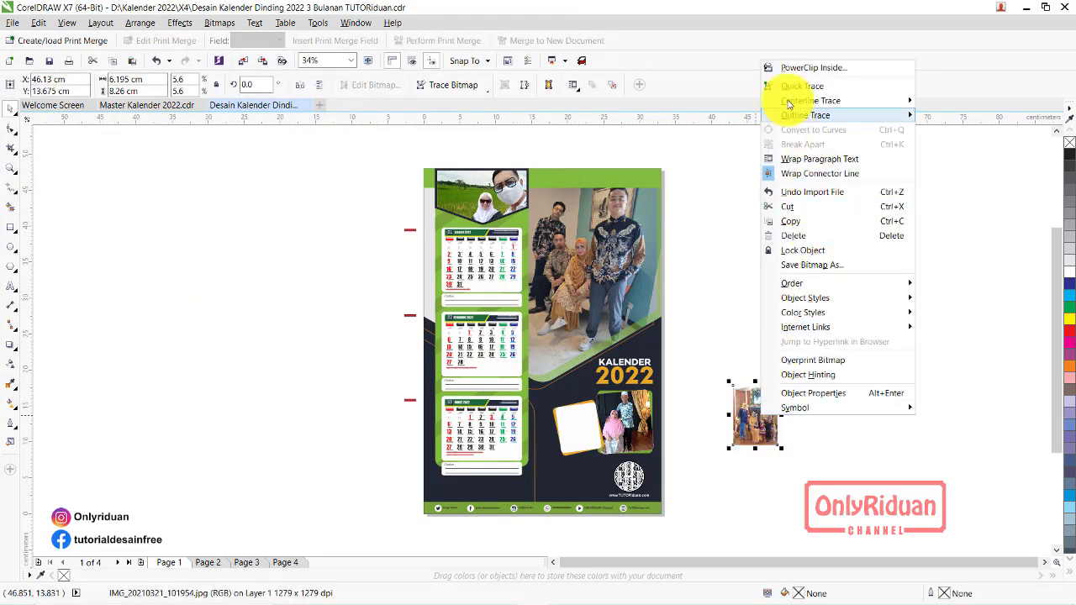
pyautogui.click(789, 75)
pyautogui.click(582, 423)
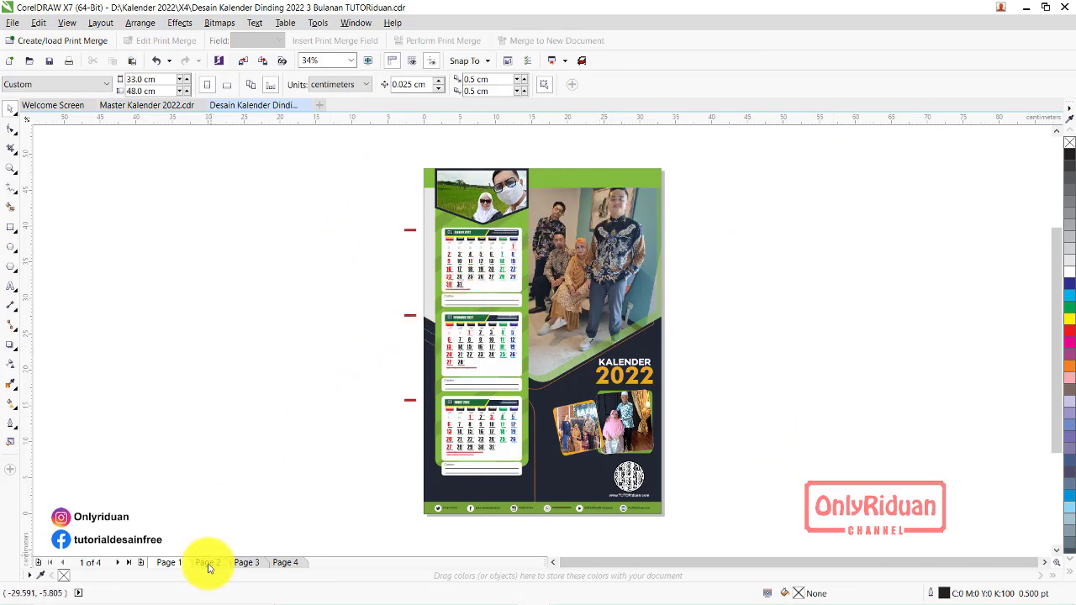
# Review pages 4 and 1, then open the 4-month calendar design file from the X4 folder
pyautogui.click(246, 565)
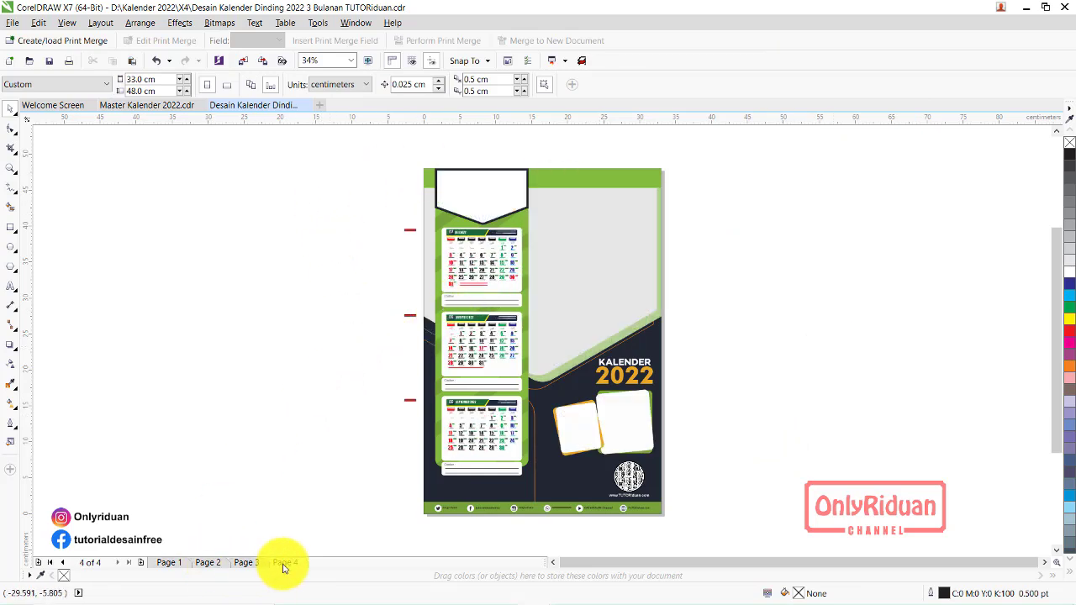
pyautogui.click(171, 564)
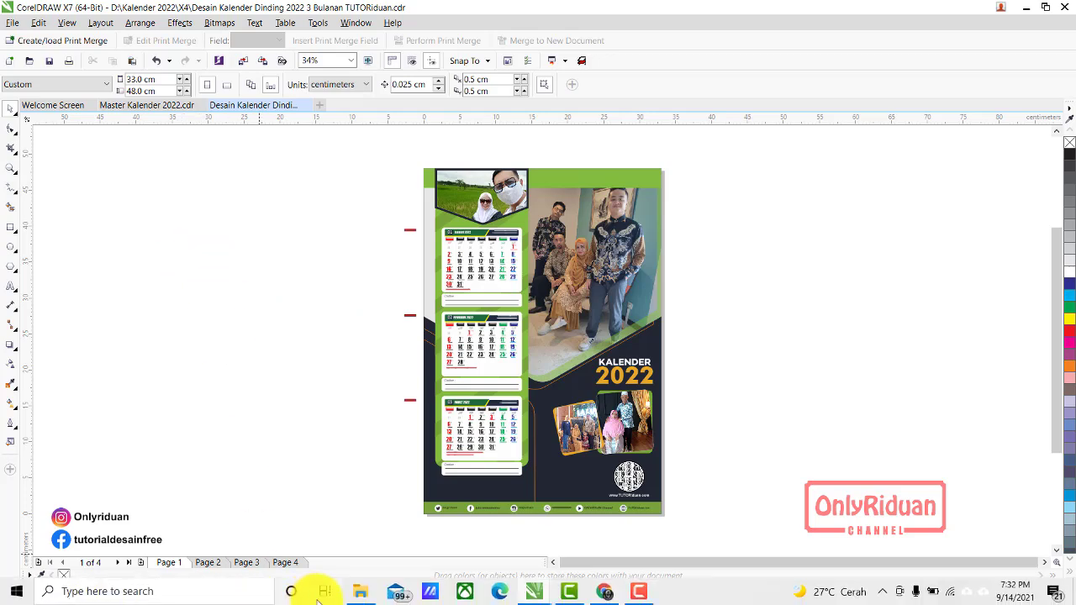
pyautogui.click(361, 592)
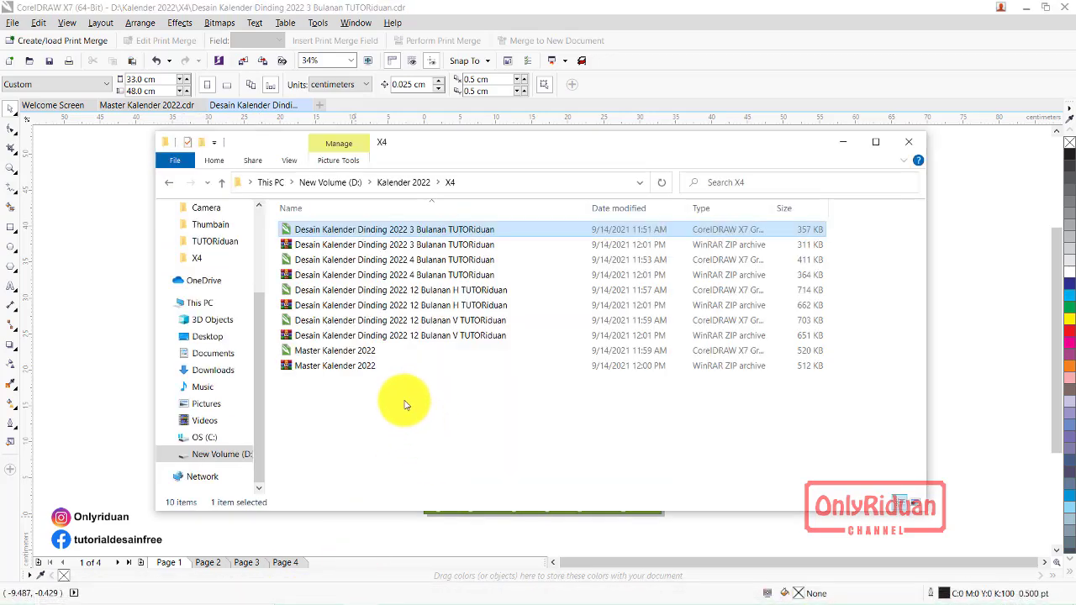
pyautogui.doubleClick(366, 263)
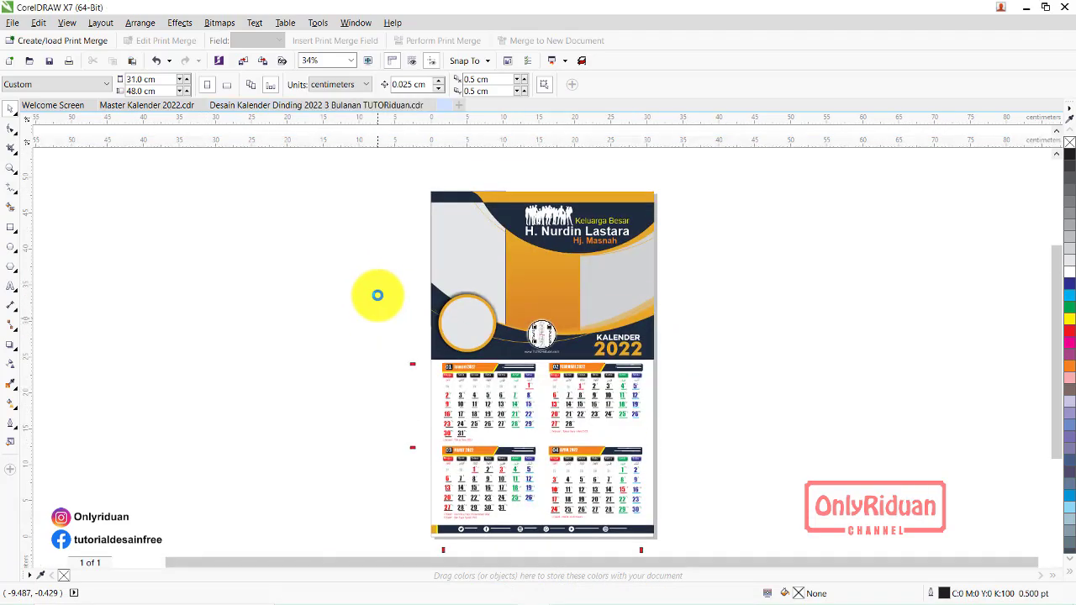
# Dismiss the update notice, then select and copy the whole 4 Bulanan page of 57 objects
pyautogui.click(1051, 124)
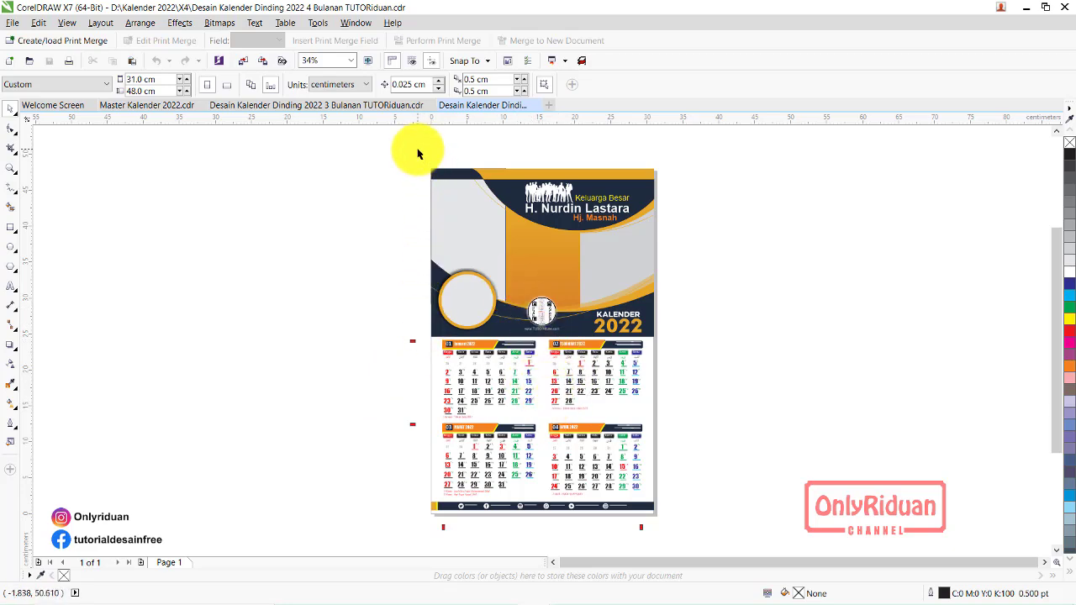
pyautogui.moveTo(418, 150); pyautogui.dragTo(687, 524)
pyautogui.hotkey('ctrl', 'c')
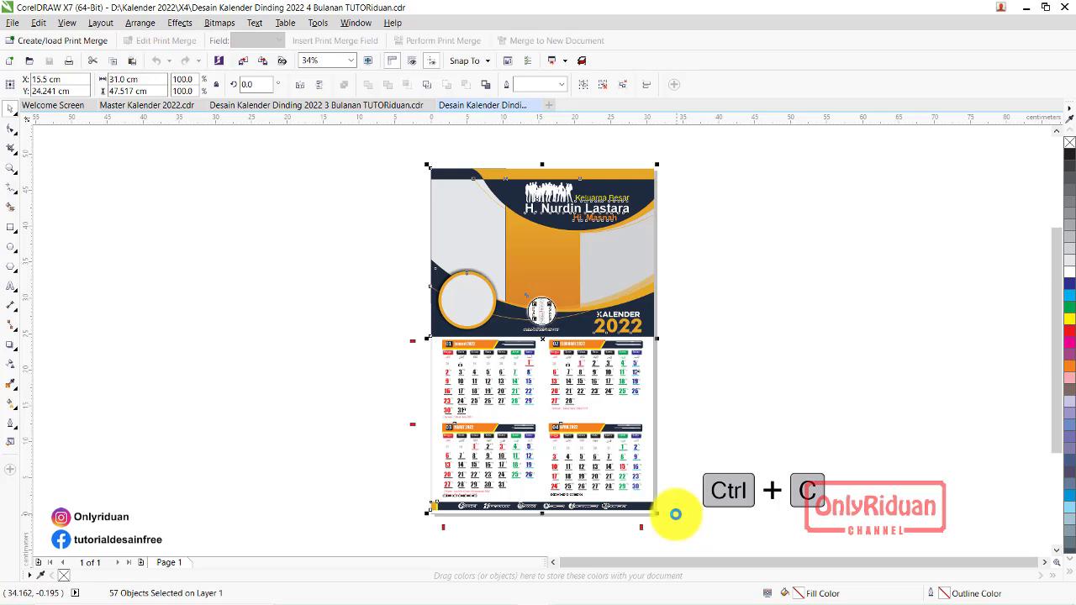
# Add page 2 and paste the copied calendar layout onto it
pyautogui.click(143, 563)
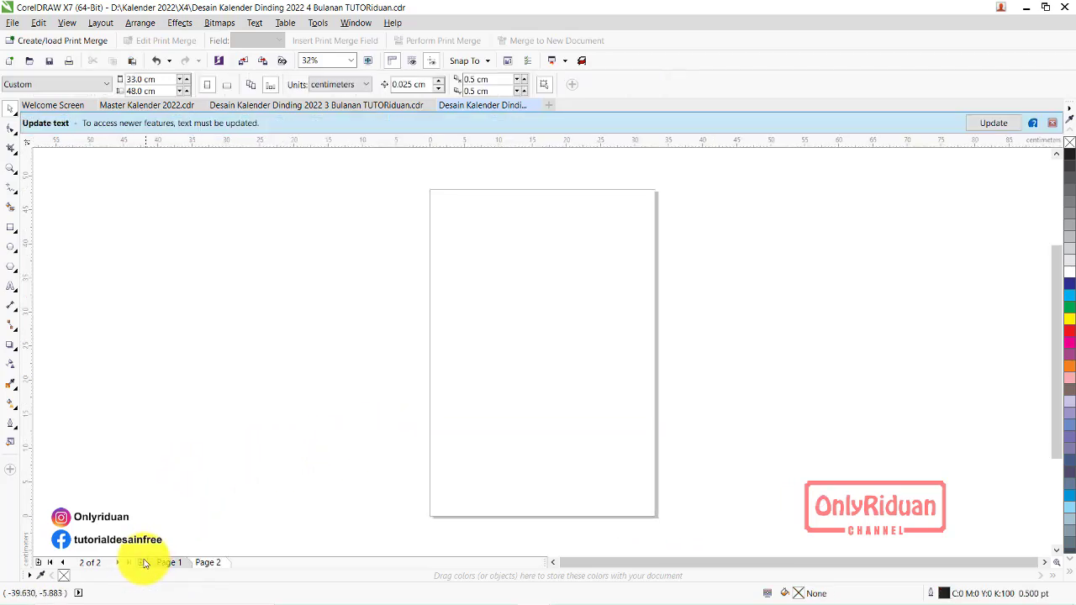
pyautogui.click(1047, 125)
pyautogui.hotkey('ctrl', 'v')
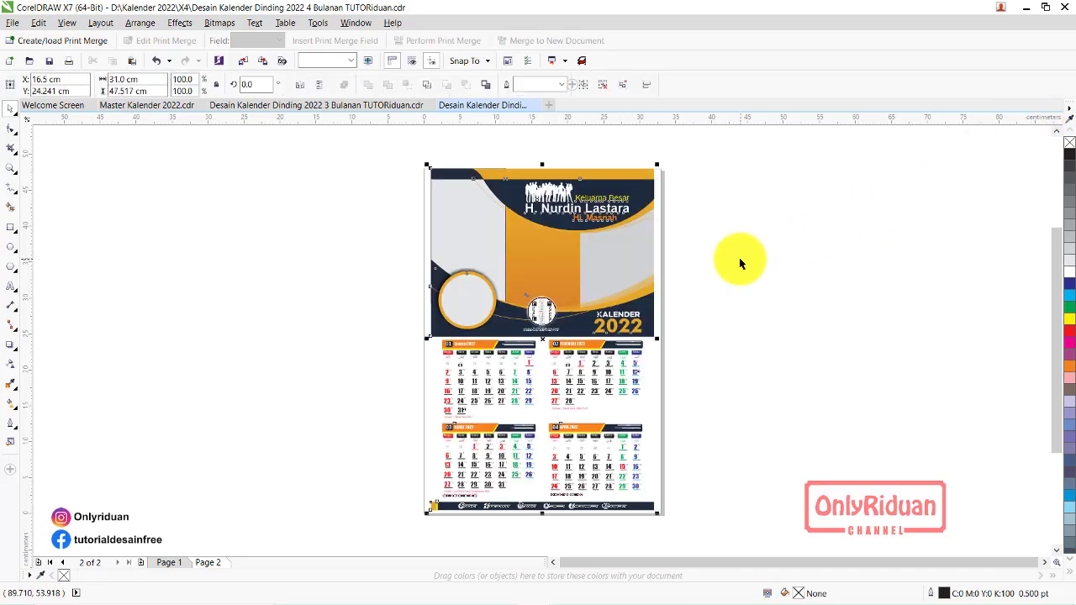
pyautogui.click(732, 263)
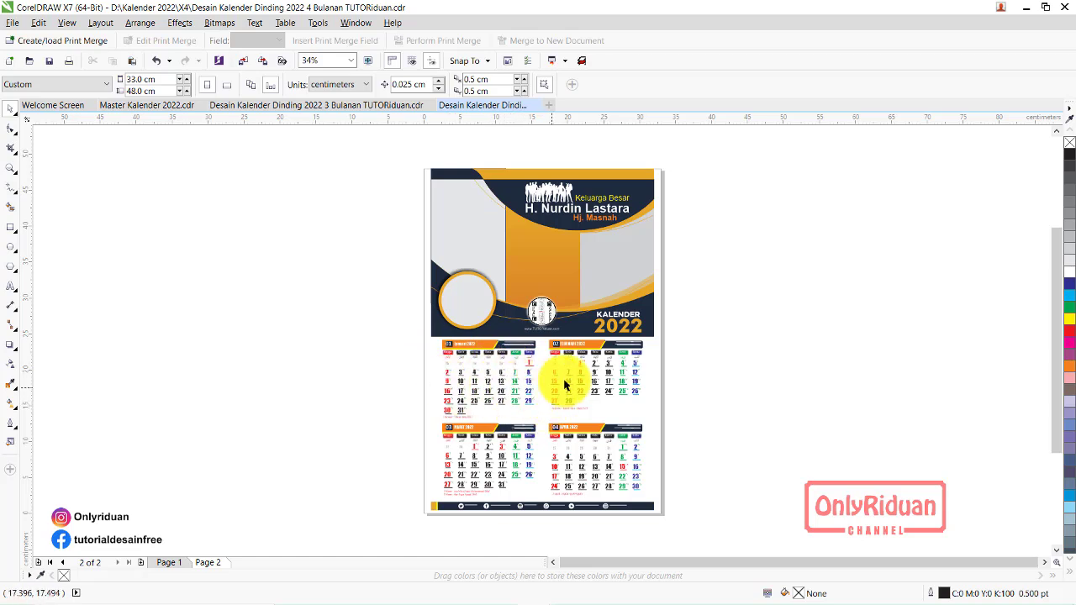
# Delete the January, February, March and April calendar blocks from page 2
pyautogui.click(581, 346)
pyautogui.press('Delete')
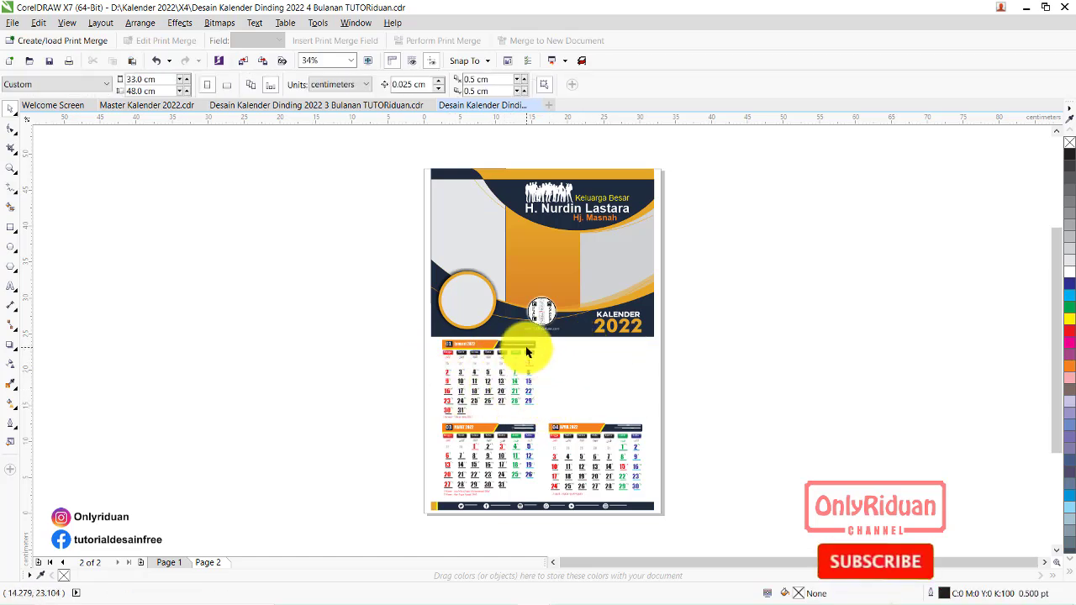
pyautogui.click(521, 353)
pyautogui.press('Delete')
pyautogui.click(506, 431)
pyautogui.press('Delete')
pyautogui.click(569, 430)
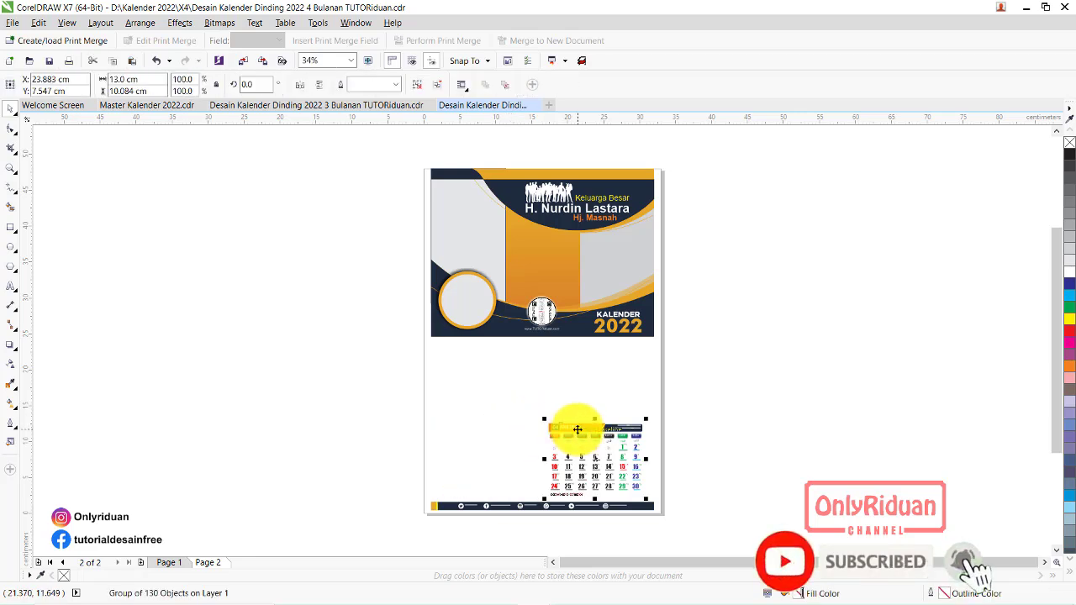
pyautogui.press('Delete')
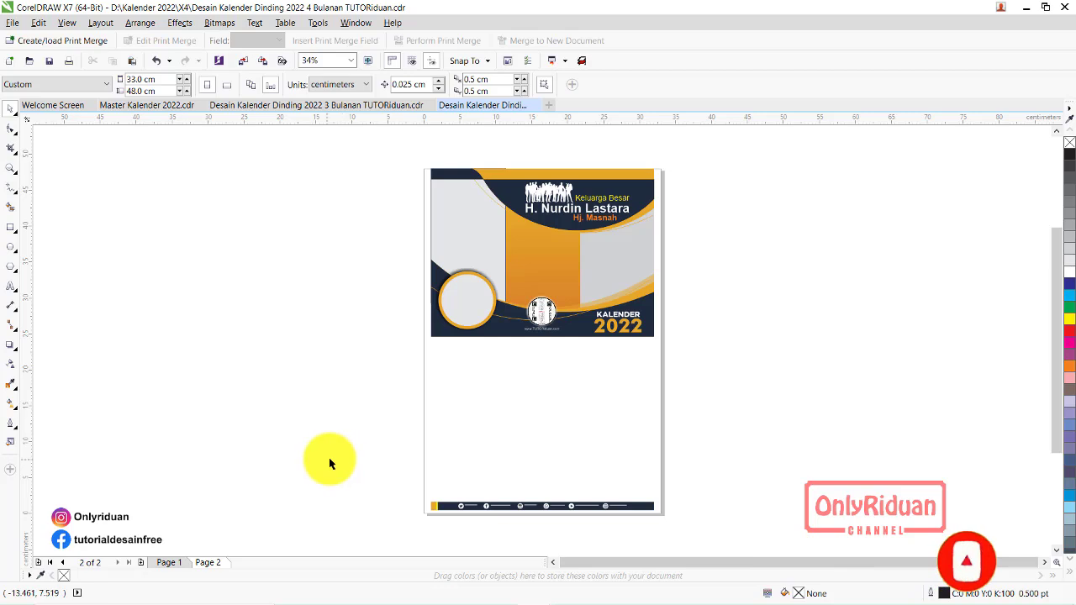
# Copy the remaining header and footer onto a new page 3, then return to page 1
pyautogui.moveTo(396, 154); pyautogui.dragTo(709, 547)
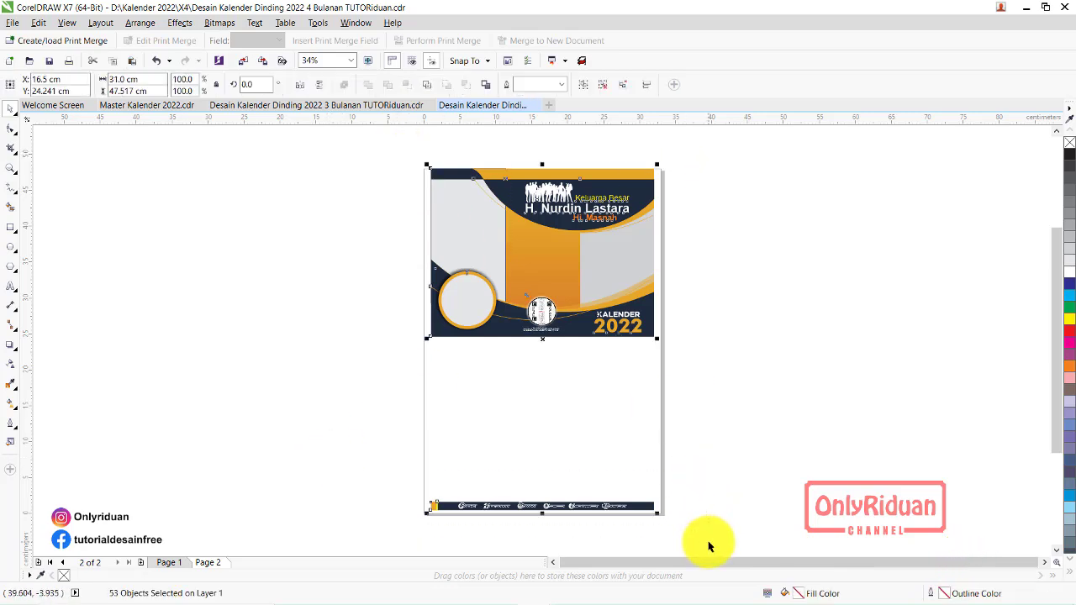
pyautogui.hotkey('ctrl', 'c')
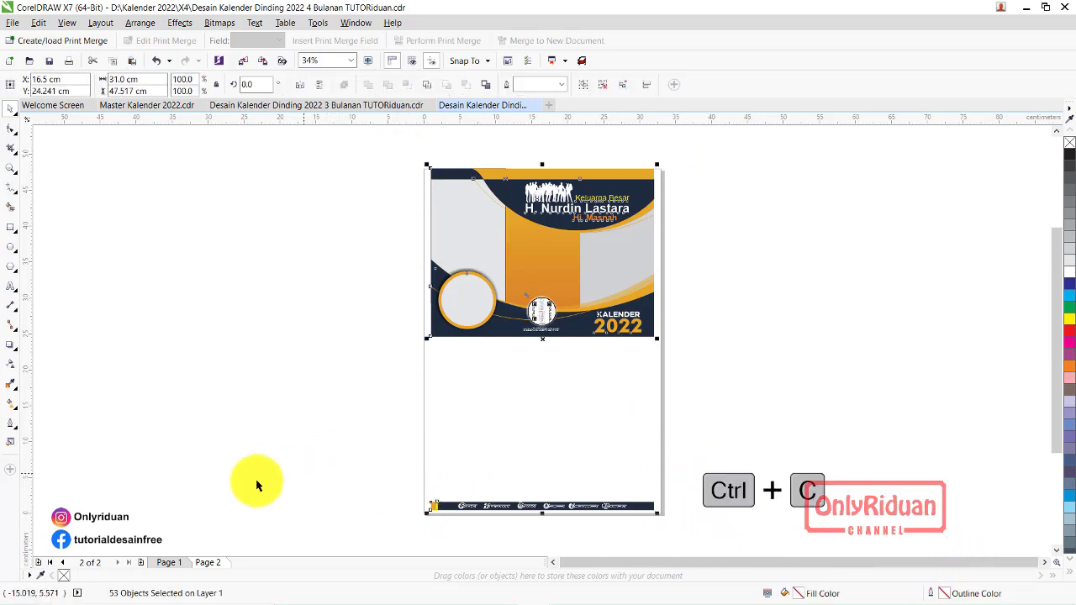
pyautogui.click(140, 563)
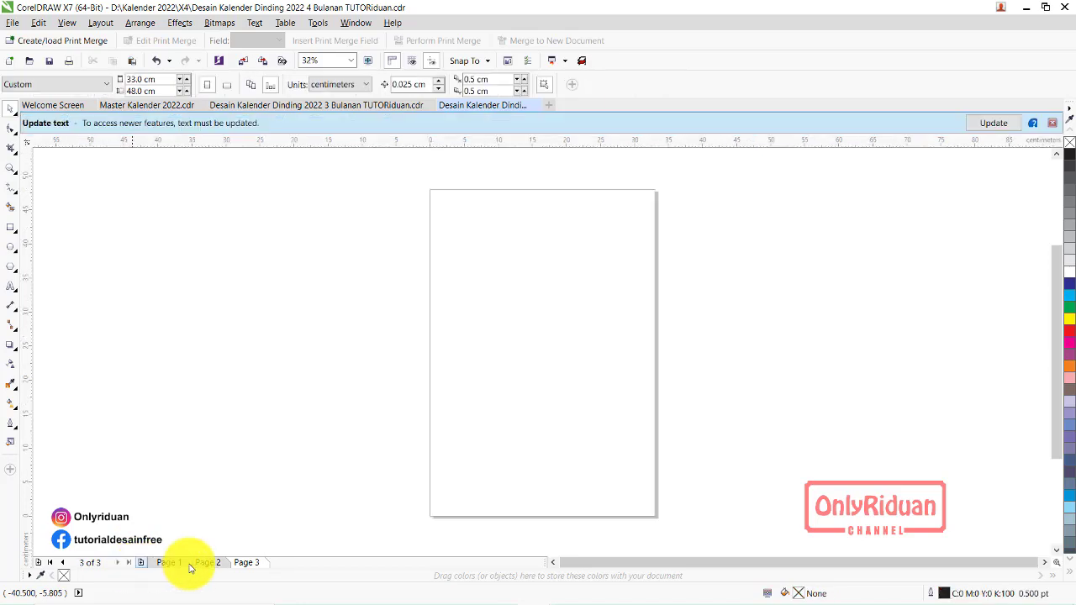
pyautogui.click(1060, 125)
pyautogui.hotkey('ctrl', 'v')
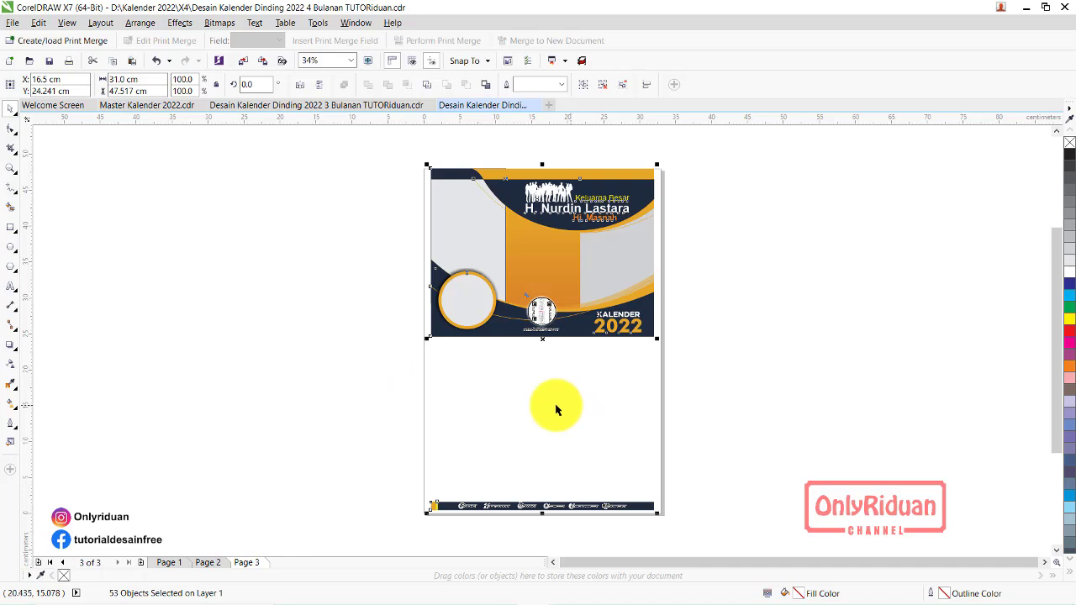
pyautogui.click(169, 562)
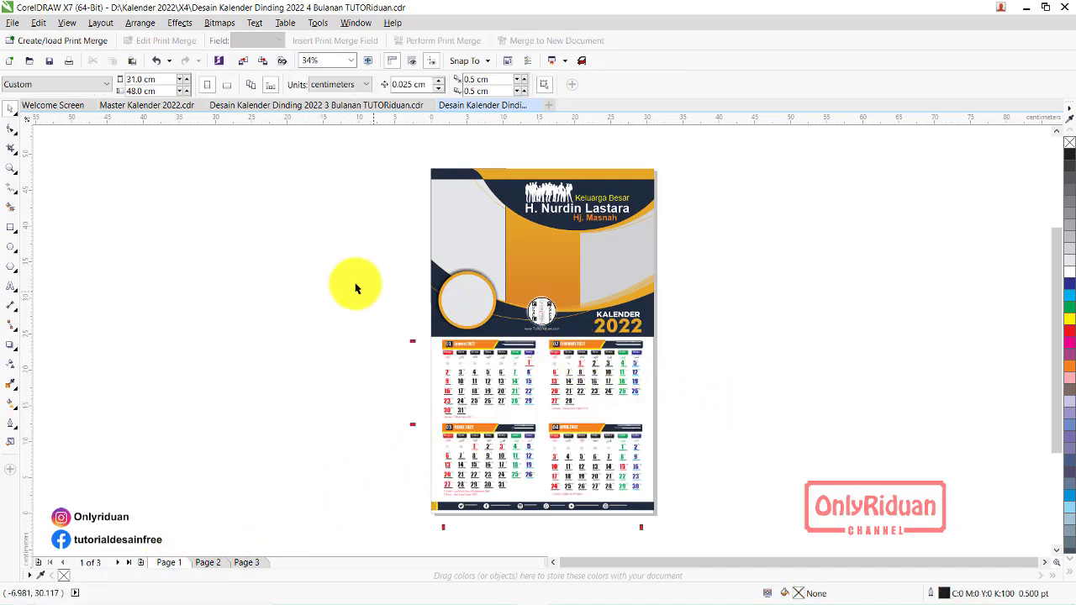
# Copy the May–August calendar row from the Master Kalender 2022 document
pyautogui.click(142, 105)
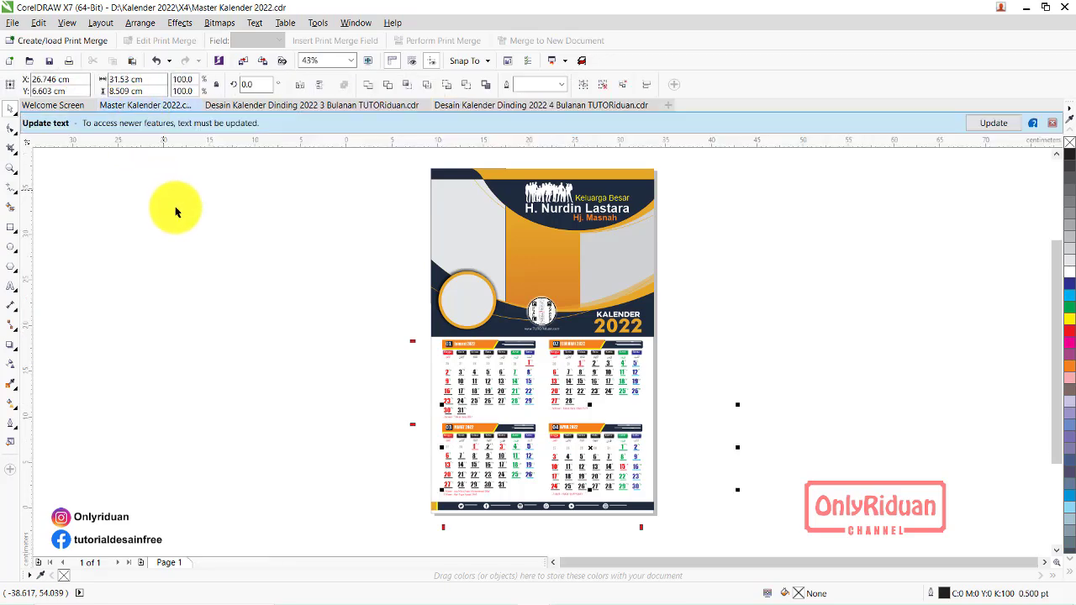
pyautogui.click(1056, 124)
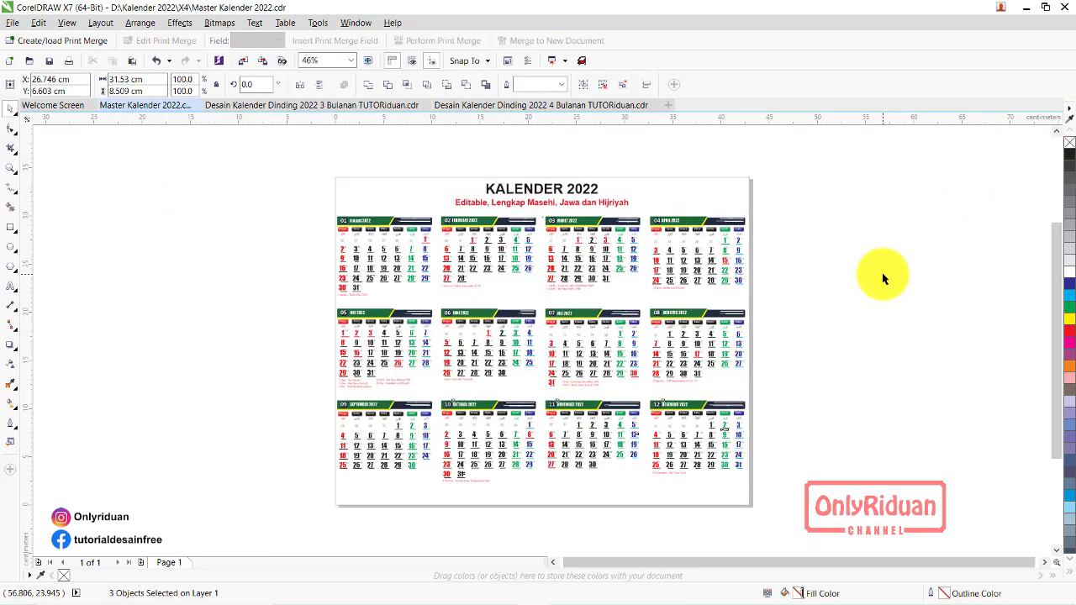
pyautogui.click(882, 272)
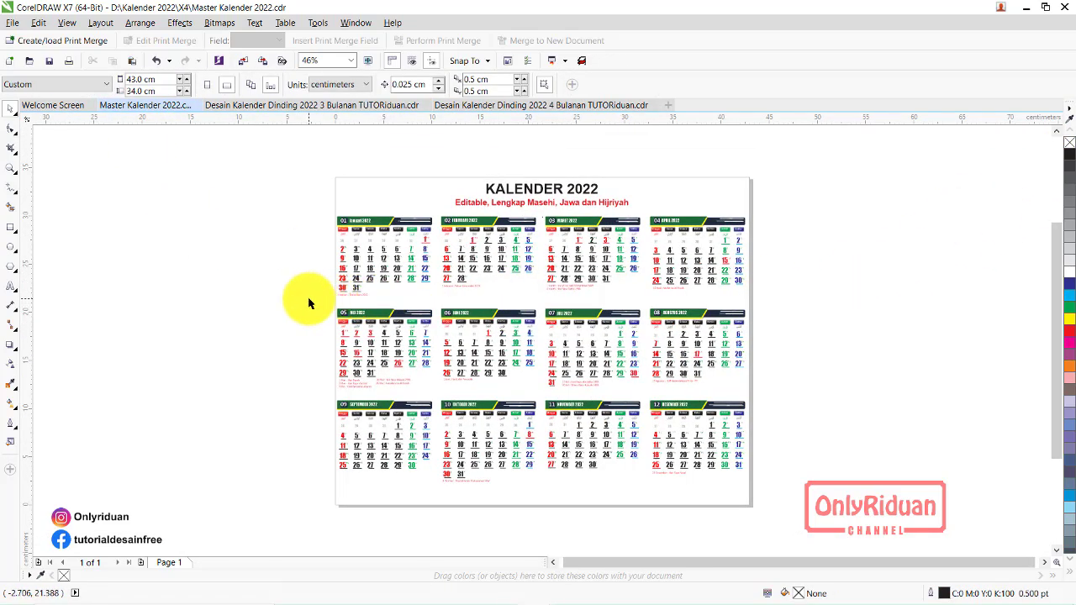
pyautogui.moveTo(308, 298); pyautogui.dragTo(775, 401)
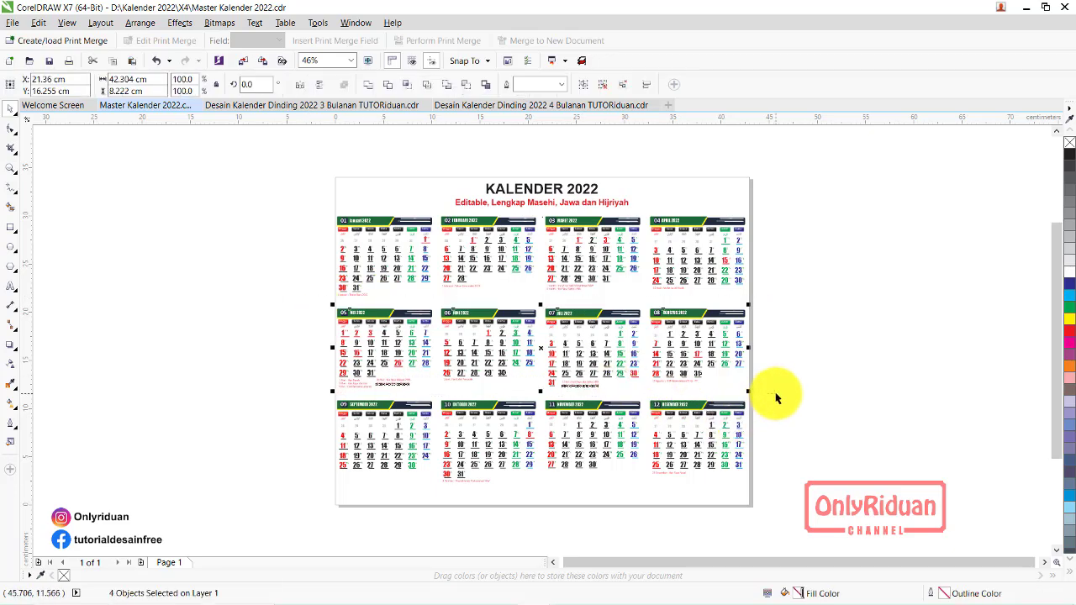
pyautogui.hotkey('ctrl', 'c')
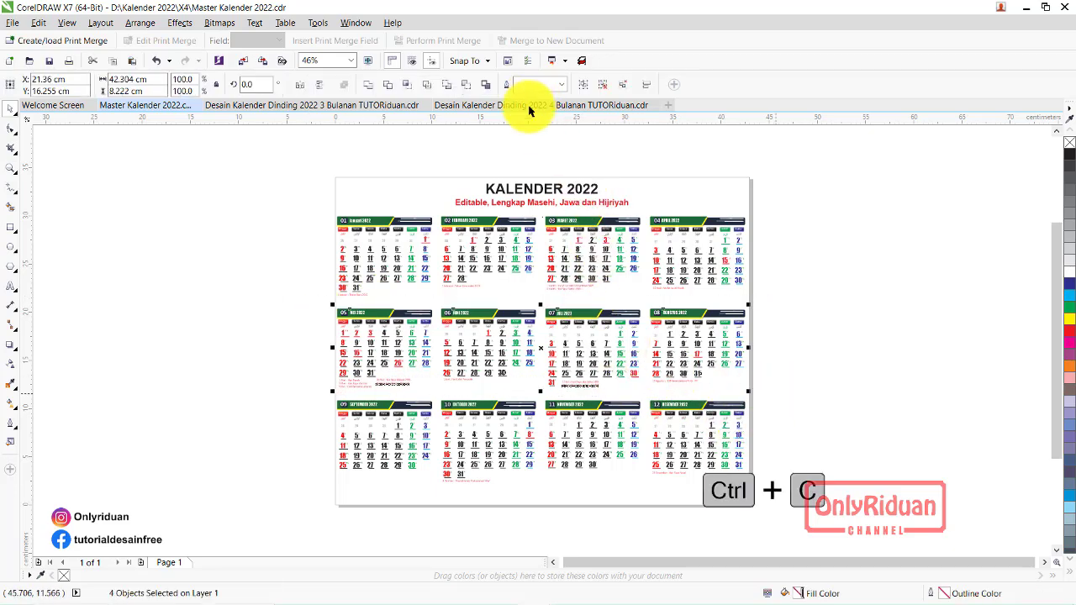
# Paste the May–August calendars onto page 2 of the 4 Bulanan design
pyautogui.click(529, 108)
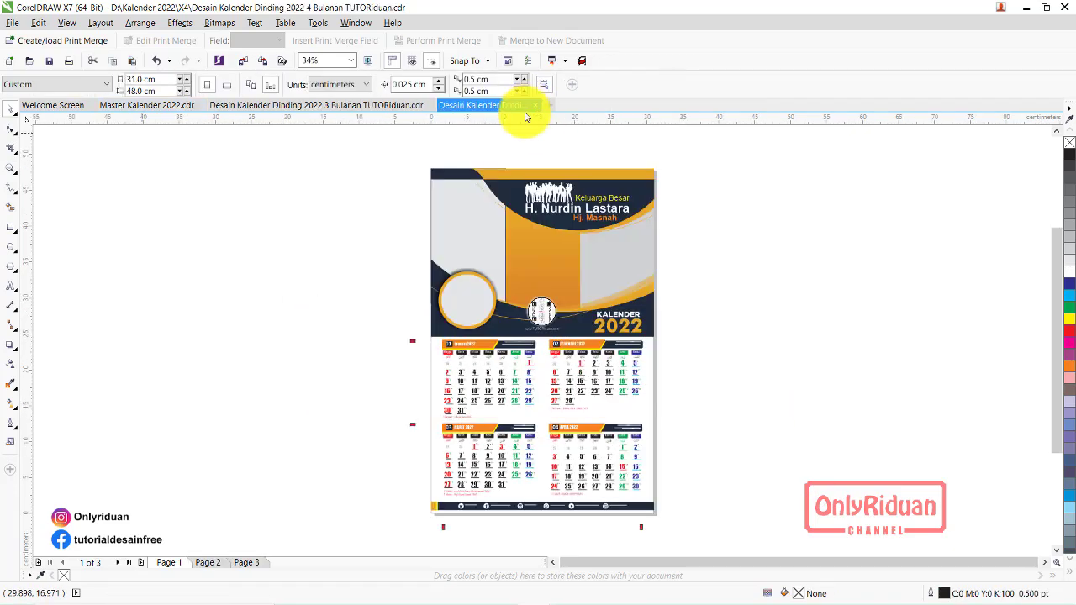
pyautogui.click(214, 565)
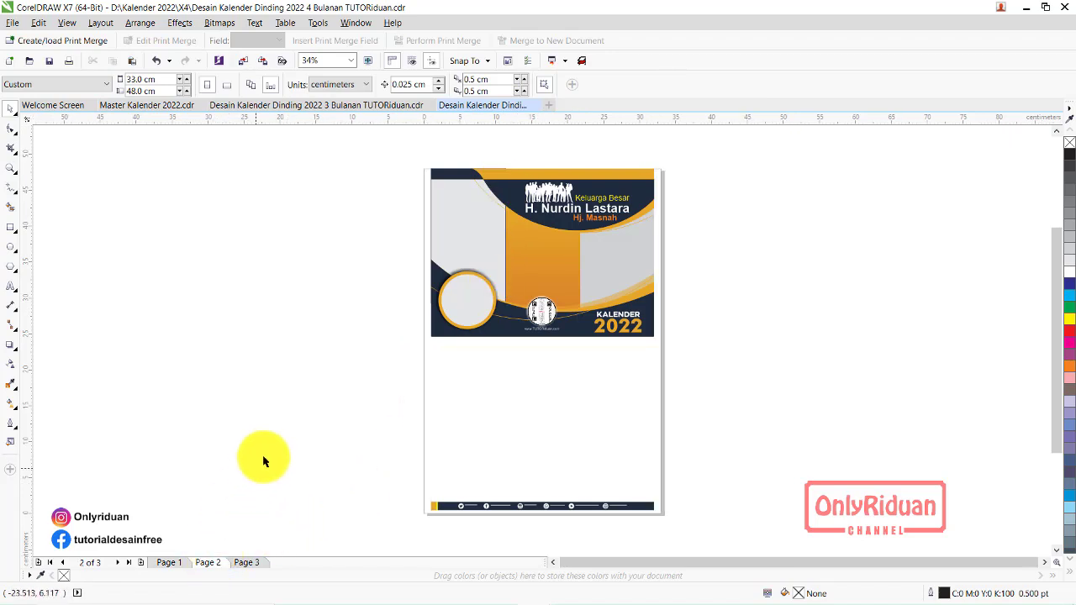
pyautogui.hotkey('ctrl', 'v')
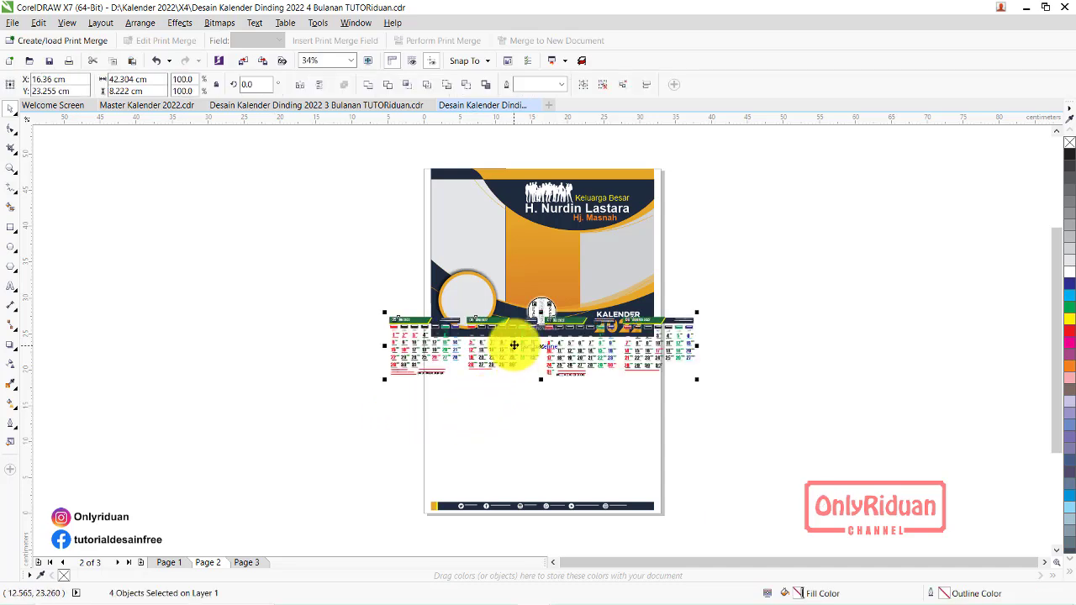
# Move the pasted months off to the right and check page 1's month and crop-mark layout
pyautogui.moveTo(513, 345); pyautogui.dragTo(805, 395)
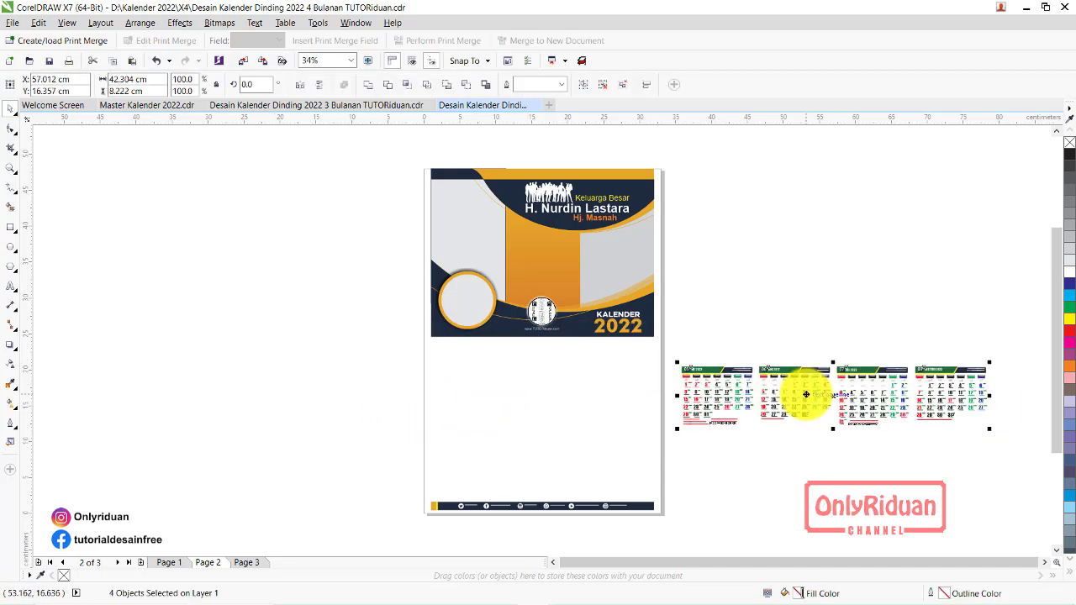
pyautogui.click(745, 449)
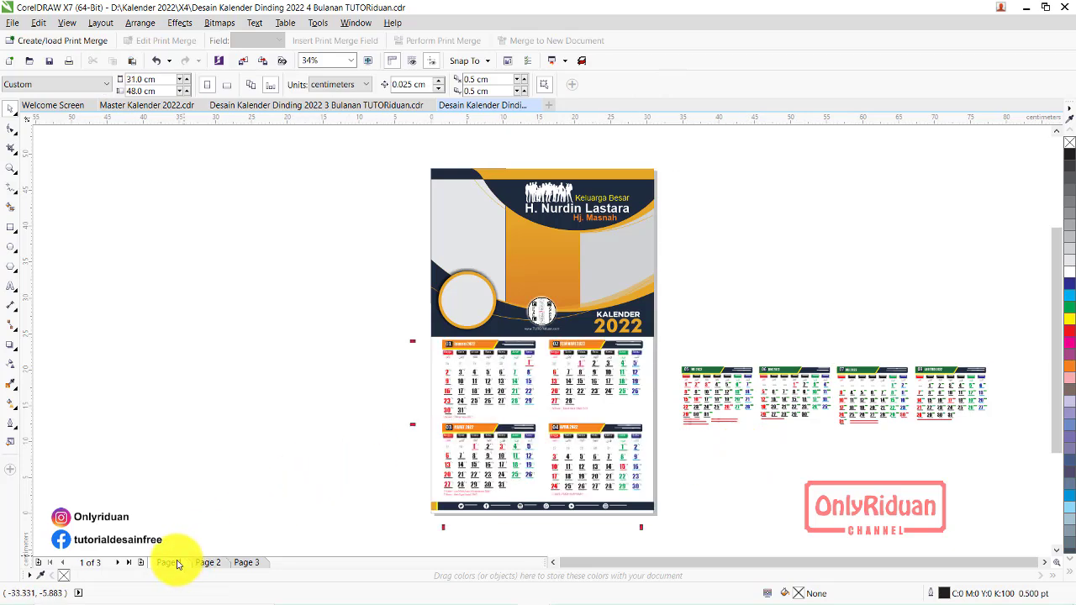
pyautogui.click(480, 348)
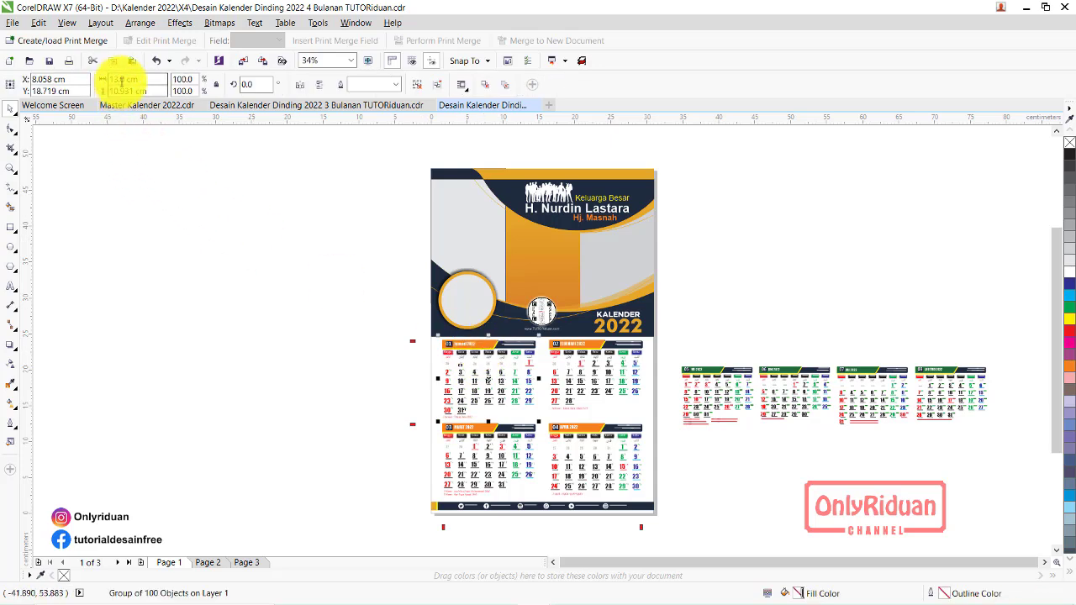
pyautogui.click(208, 563)
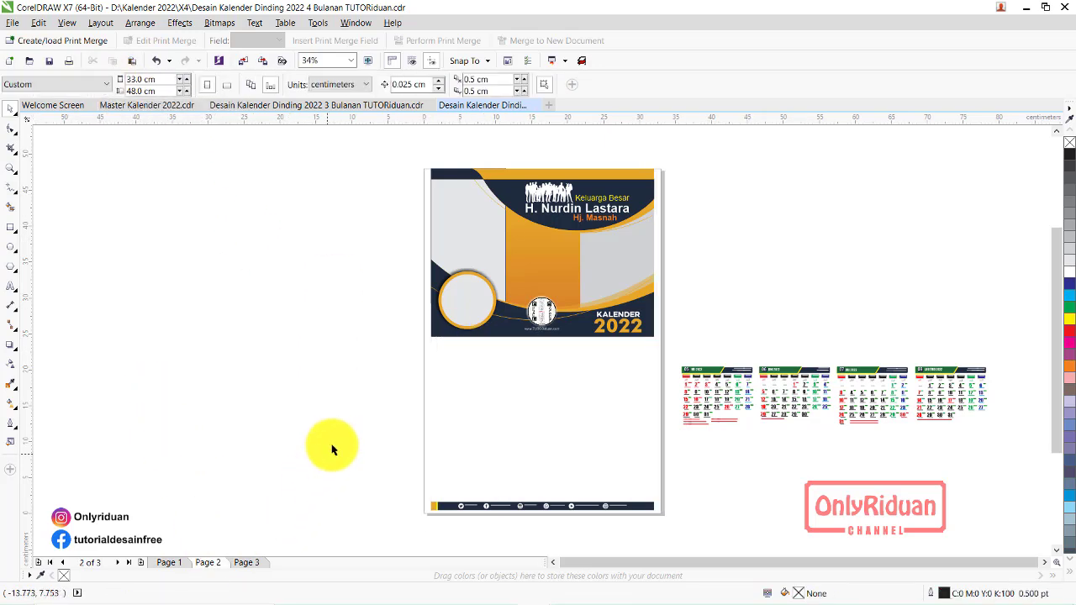
pyautogui.click(170, 562)
pyautogui.moveTo(391, 317)
pyautogui.mouseDown()
pyautogui.moveTo(428, 453)
pyautogui.moveTo(421, 440)
pyautogui.mouseUp()
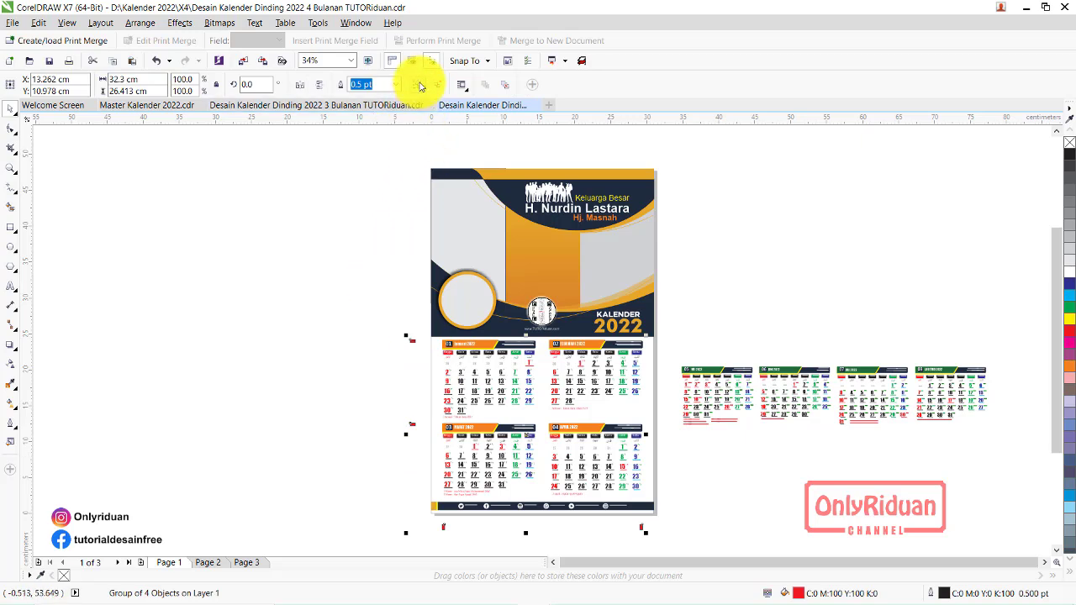
pyautogui.moveTo(370, 289); pyautogui.dragTo(424, 453)
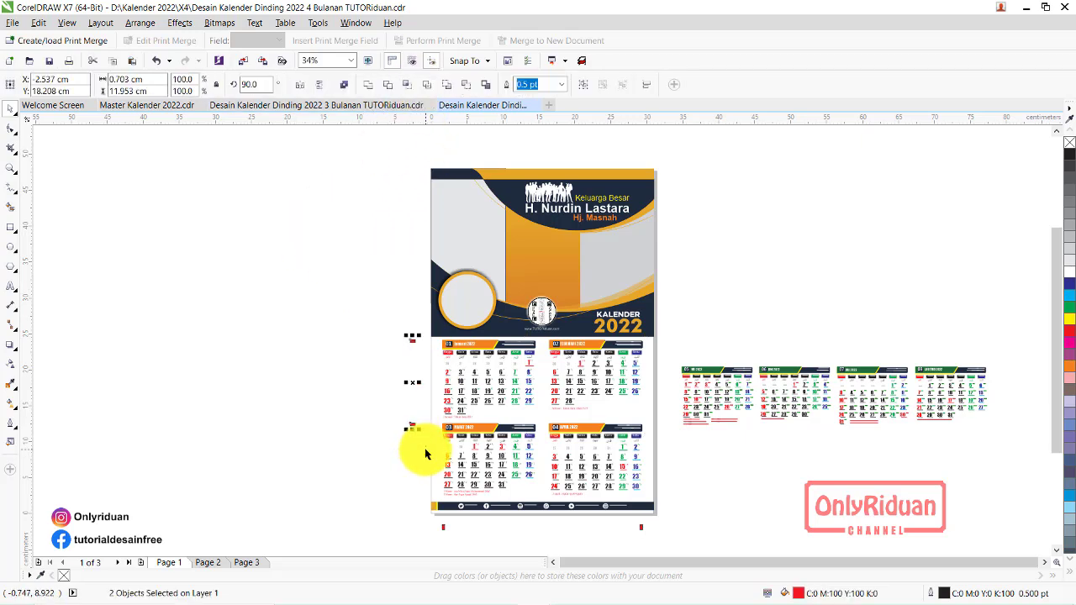
pyautogui.click(212, 563)
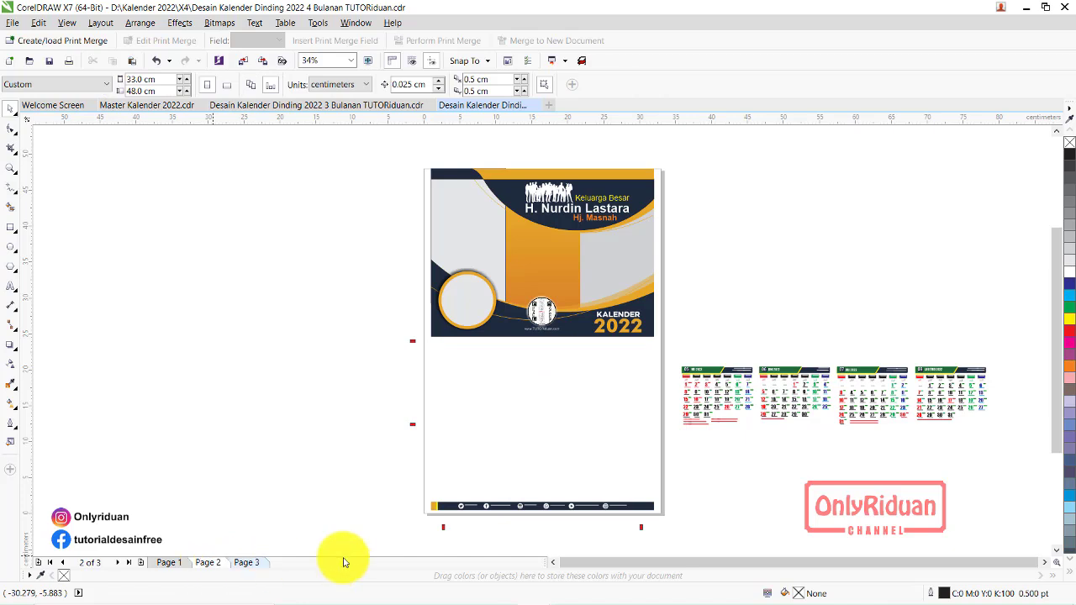
# Place May, June, July and August into page 2's upper-left, upper-right, lower-left and lower-right slots
pyautogui.click(729, 378)
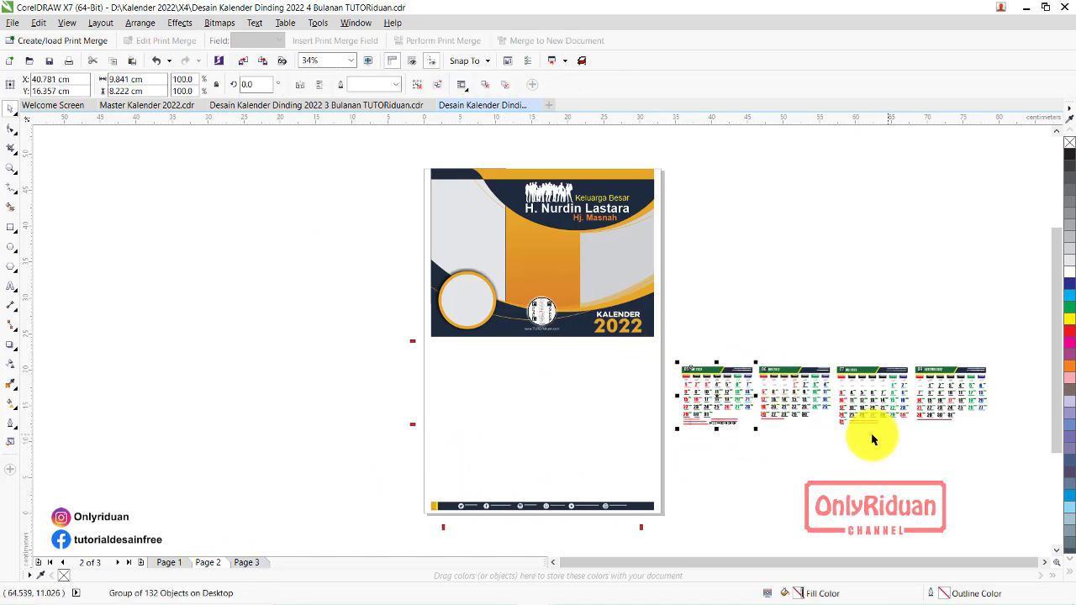
pyautogui.moveTo(721, 385)
pyautogui.mouseDown()
pyautogui.moveTo(582, 405)
pyautogui.moveTo(475, 370)
pyautogui.mouseUp()
pyautogui.moveTo(796, 371); pyautogui.dragTo(594, 353)
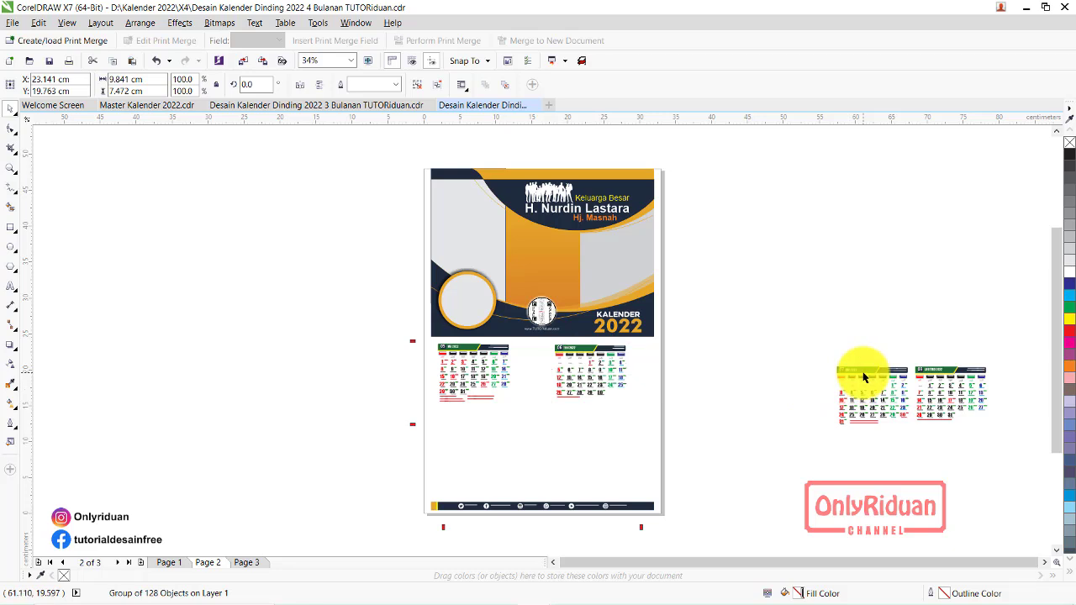
pyautogui.moveTo(793, 373); pyautogui.dragTo(465, 434)
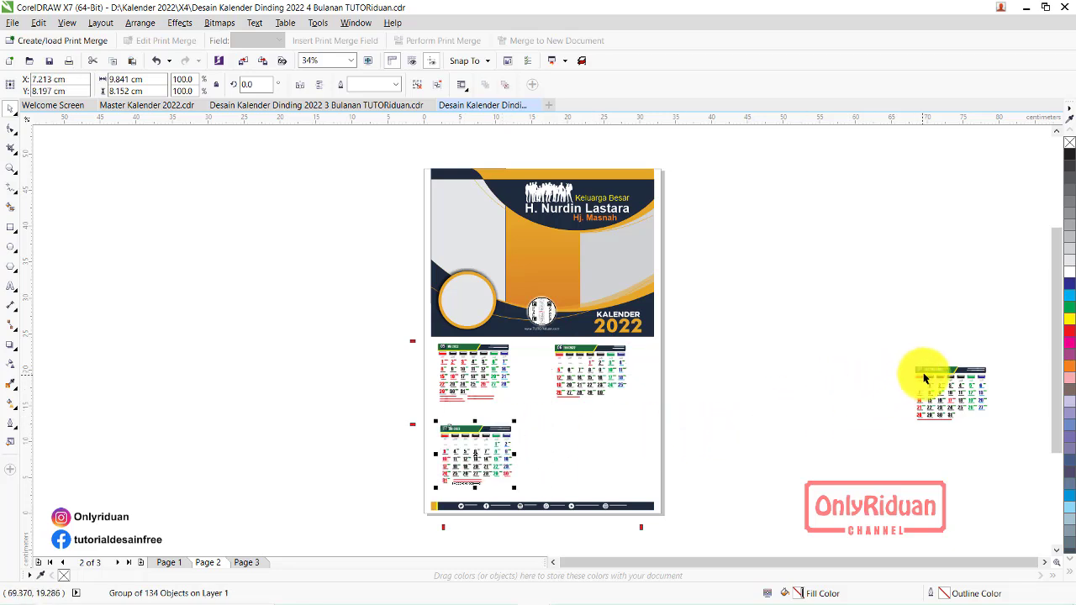
pyautogui.moveTo(922, 373); pyautogui.dragTo(547, 427)
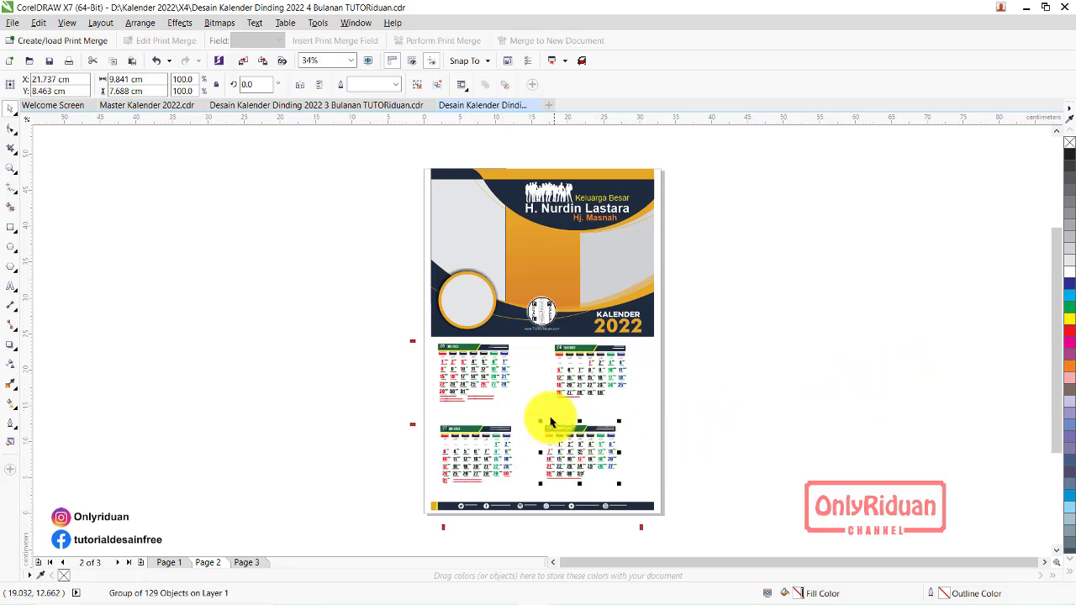
pyautogui.click(11, 168)
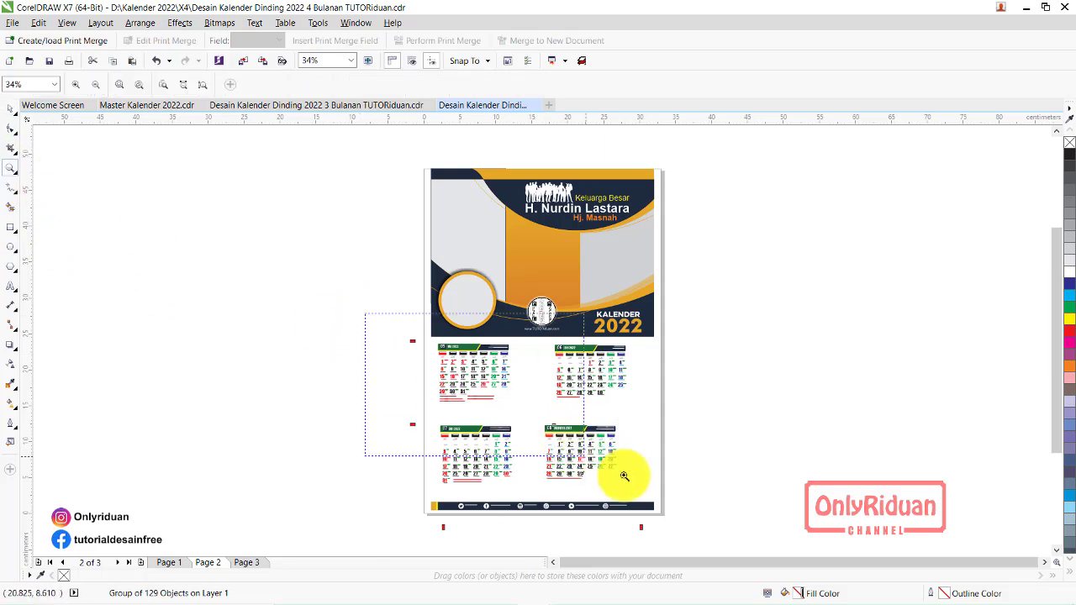
# Zoom in on the four months, keep centimetres as the unit, and select the May calendar
pyautogui.moveTo(431, 312); pyautogui.dragTo(701, 519)
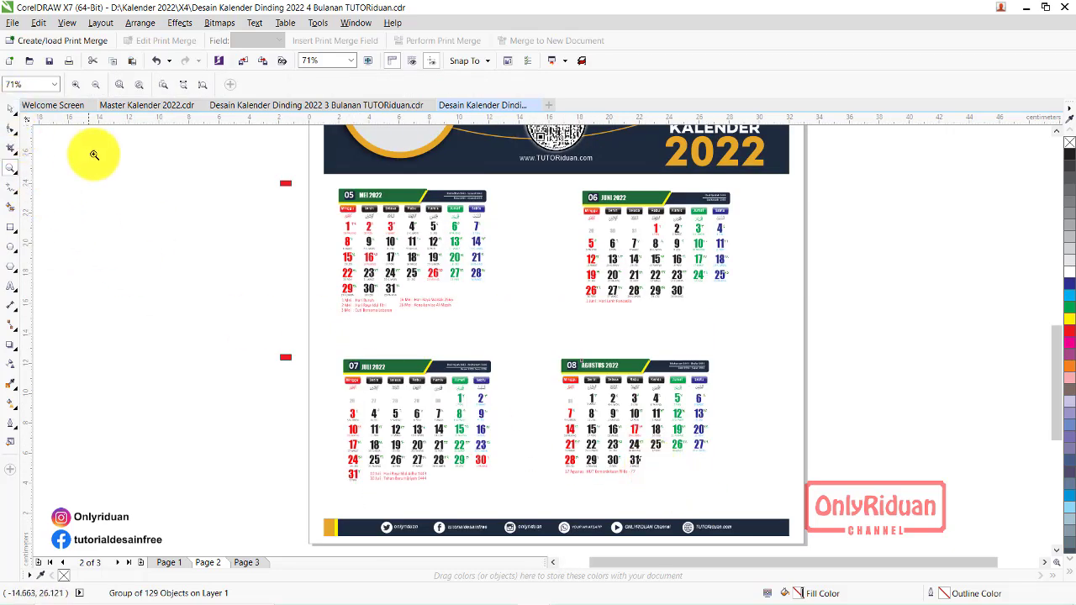
pyautogui.click(11, 110)
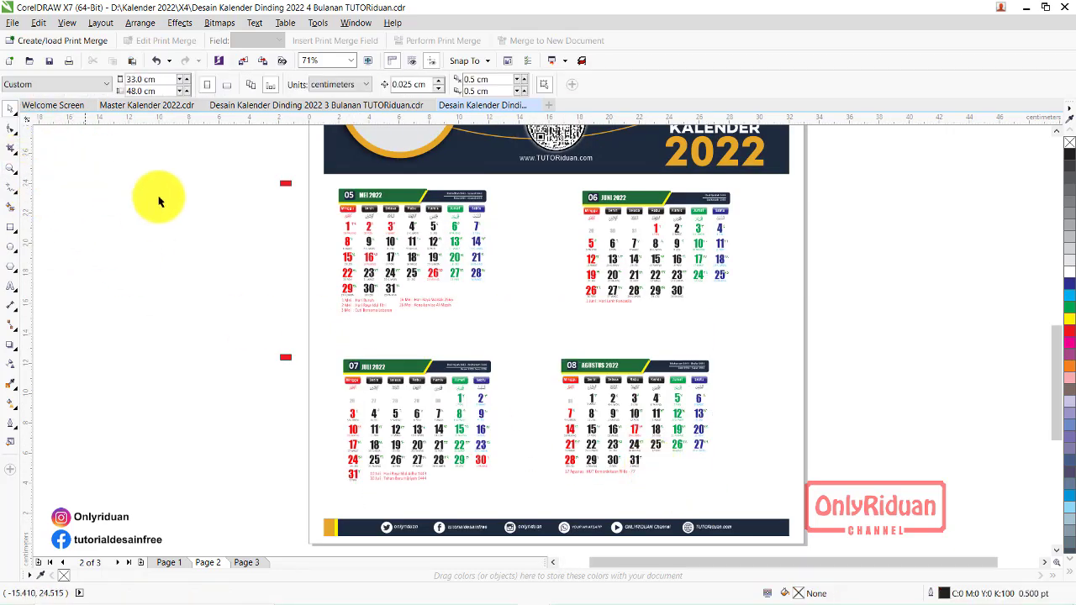
pyautogui.click(377, 204)
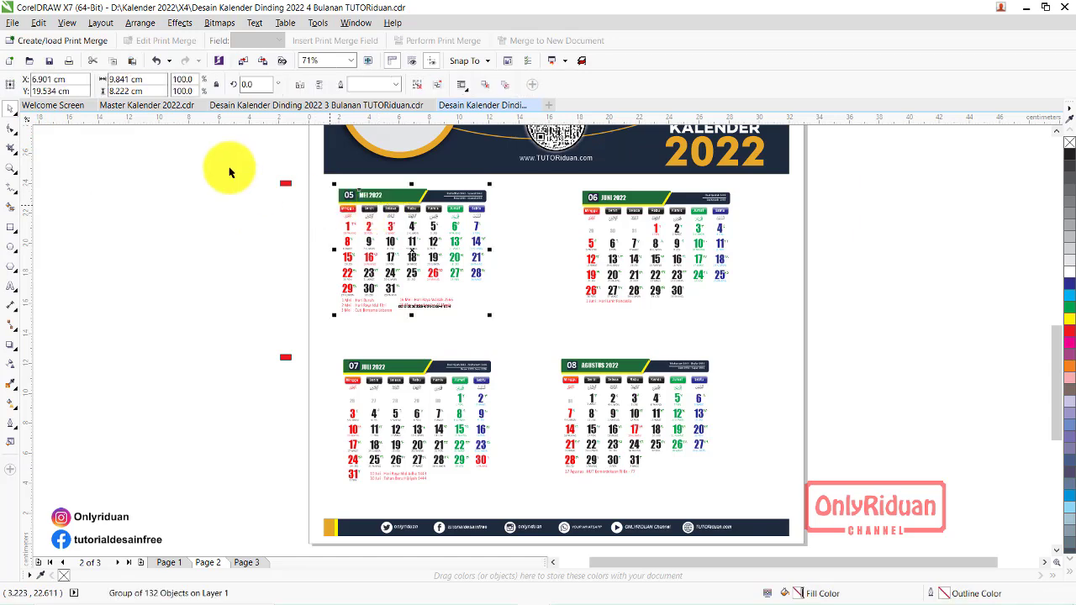
pyautogui.click(161, 200)
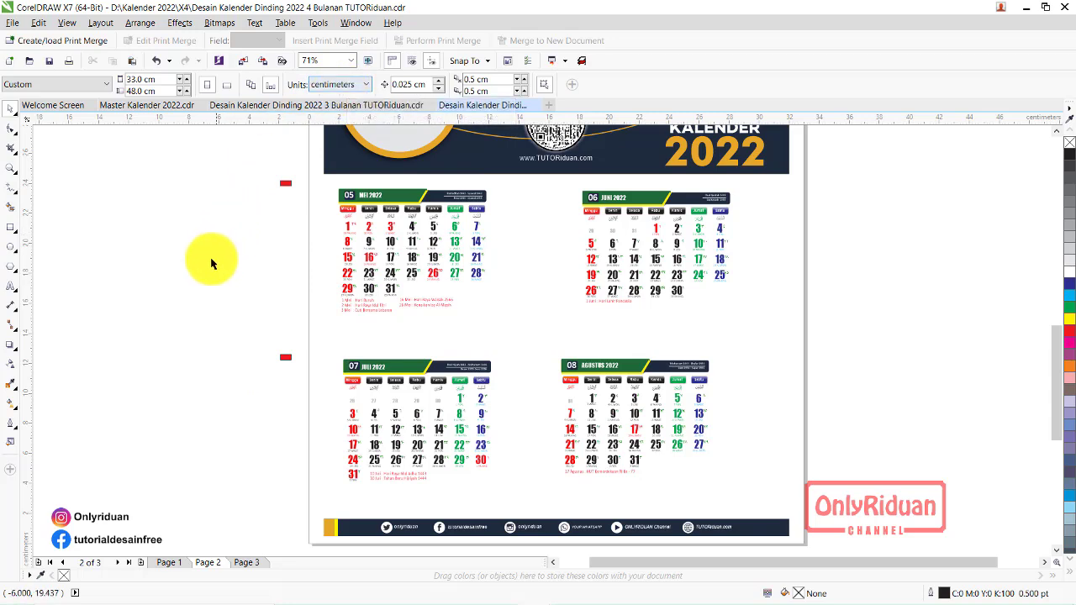
pyautogui.click(342, 85)
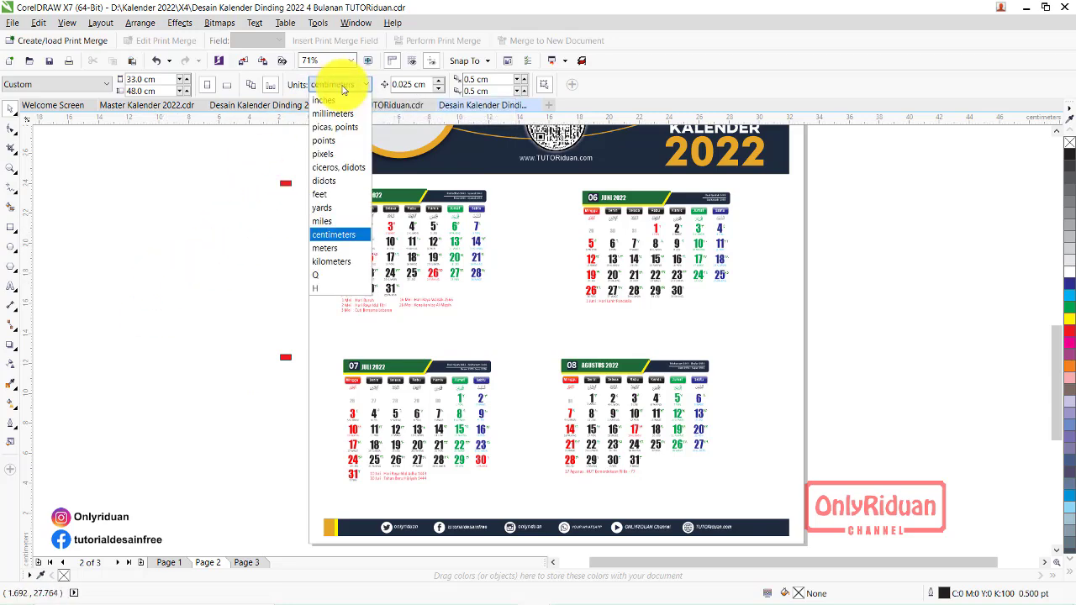
pyautogui.click(335, 233)
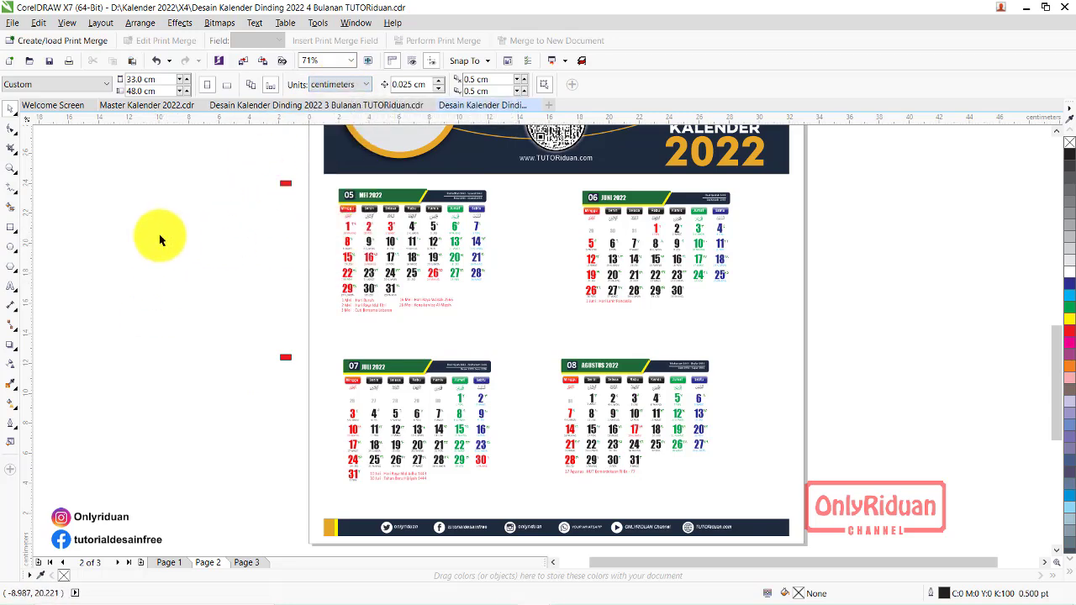
pyautogui.click(384, 201)
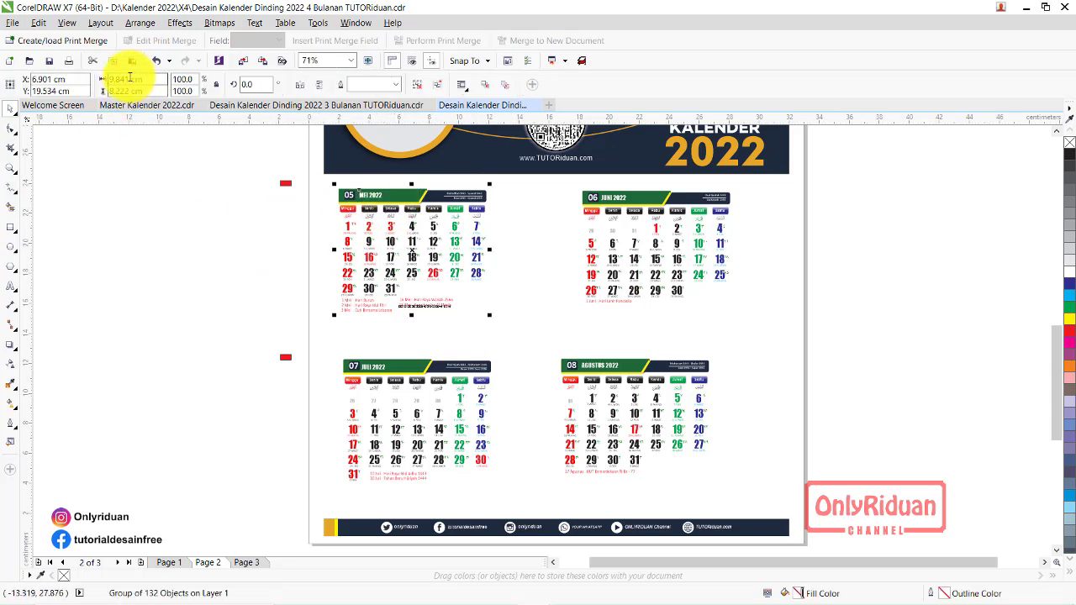
# Resize May proportionally to 13 cm wide (10.861 cm tall), undoing the first distorted stretch
pyautogui.moveTo(130, 78); pyautogui.dragTo(97, 78)
pyautogui.write('13')
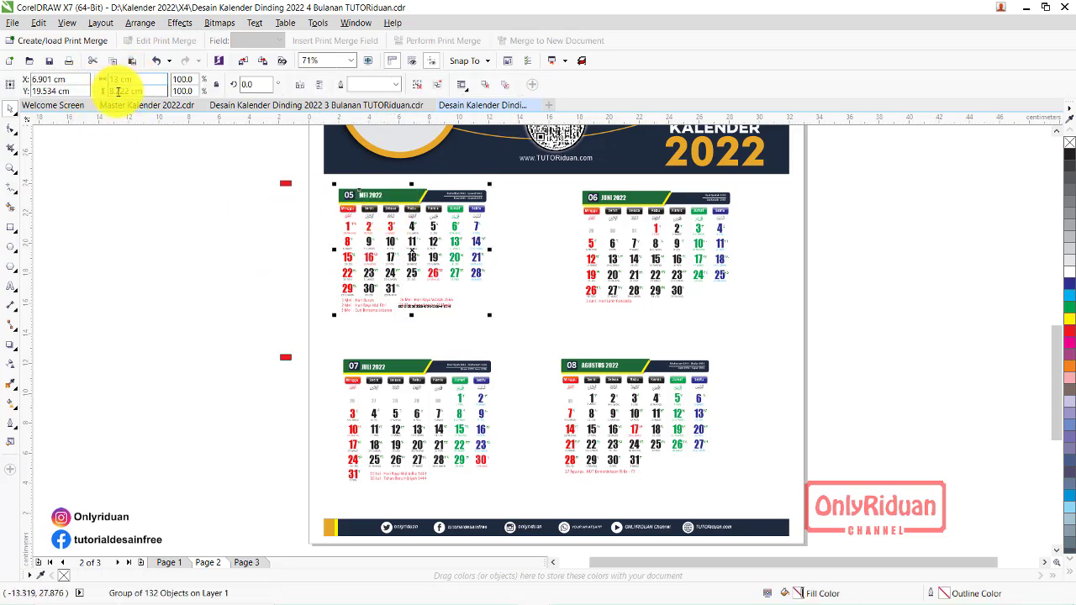
pyautogui.click(217, 81)
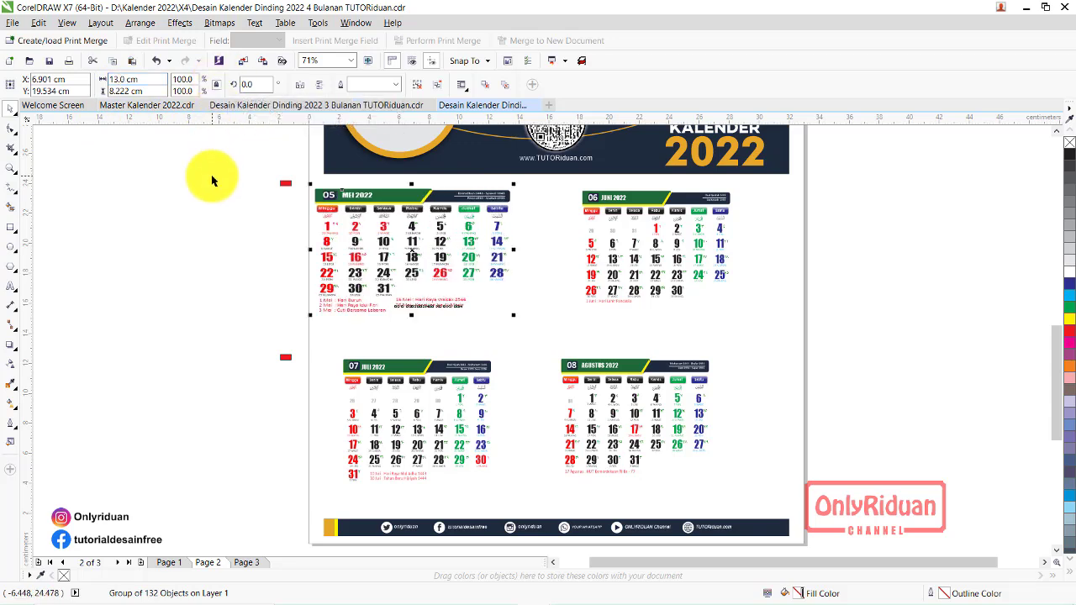
pyautogui.hotkey('ctrl', 'z')
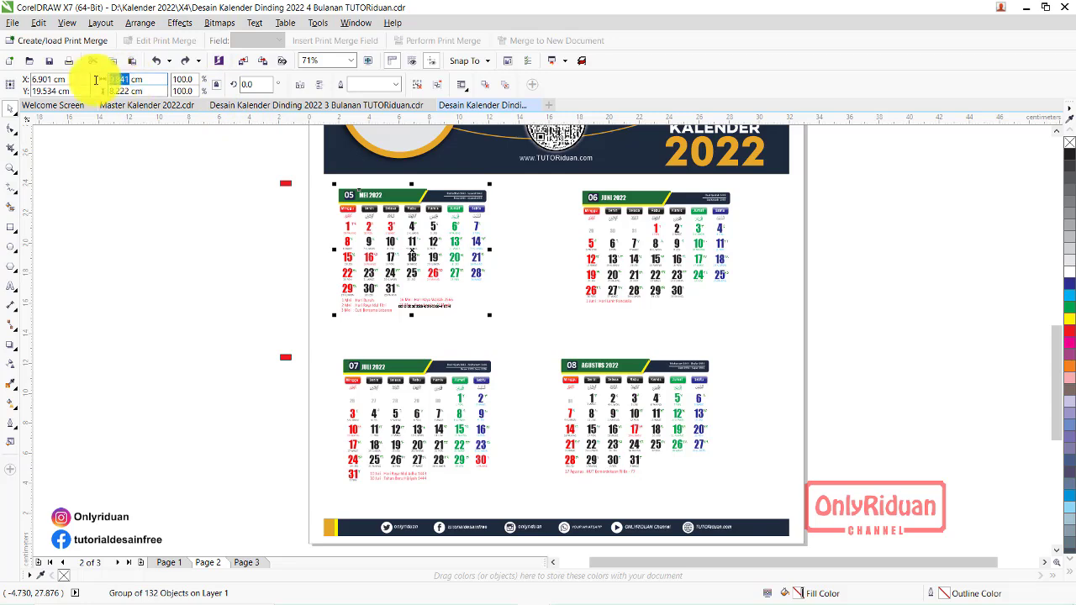
pyautogui.write('13')
pyautogui.press('Return')
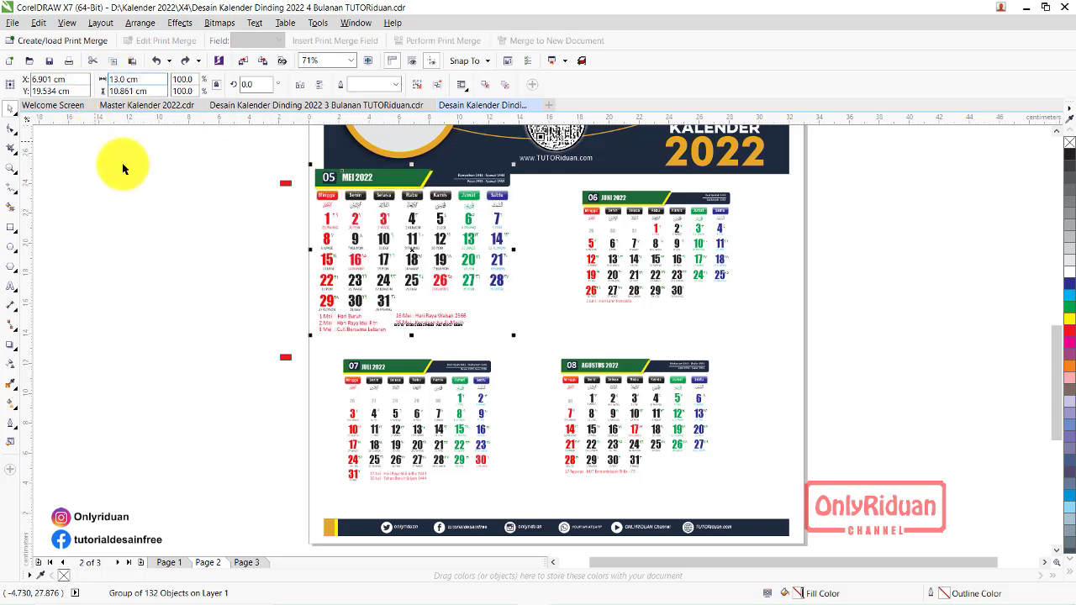
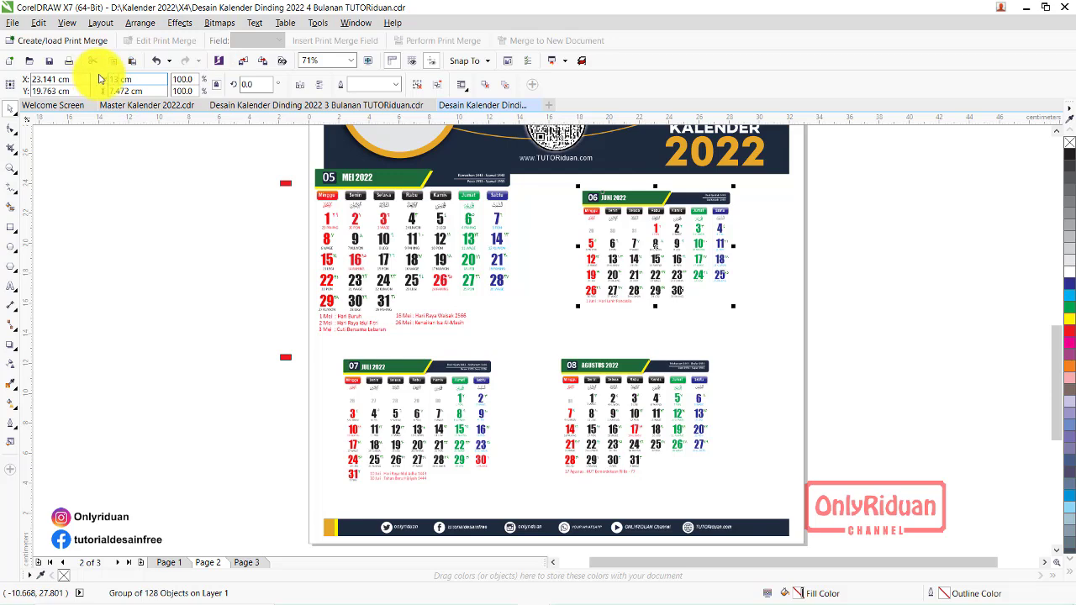
# Set the June, July and August calendars to 13 cm wide
pyautogui.press('Return')
pyautogui.click(432, 366)
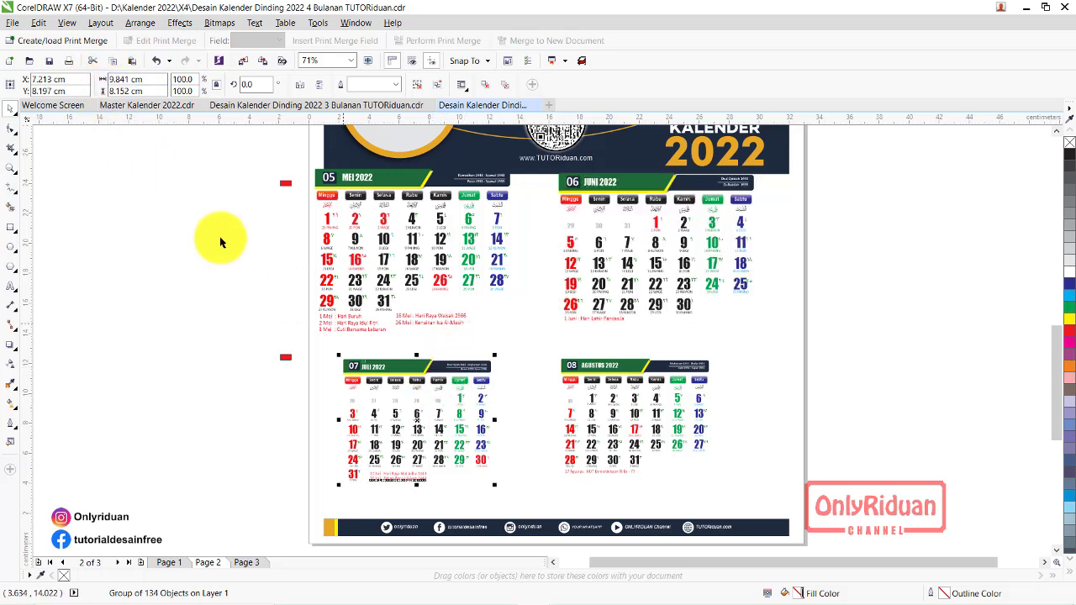
pyautogui.doubleClick(126, 79)
pyautogui.write('13')
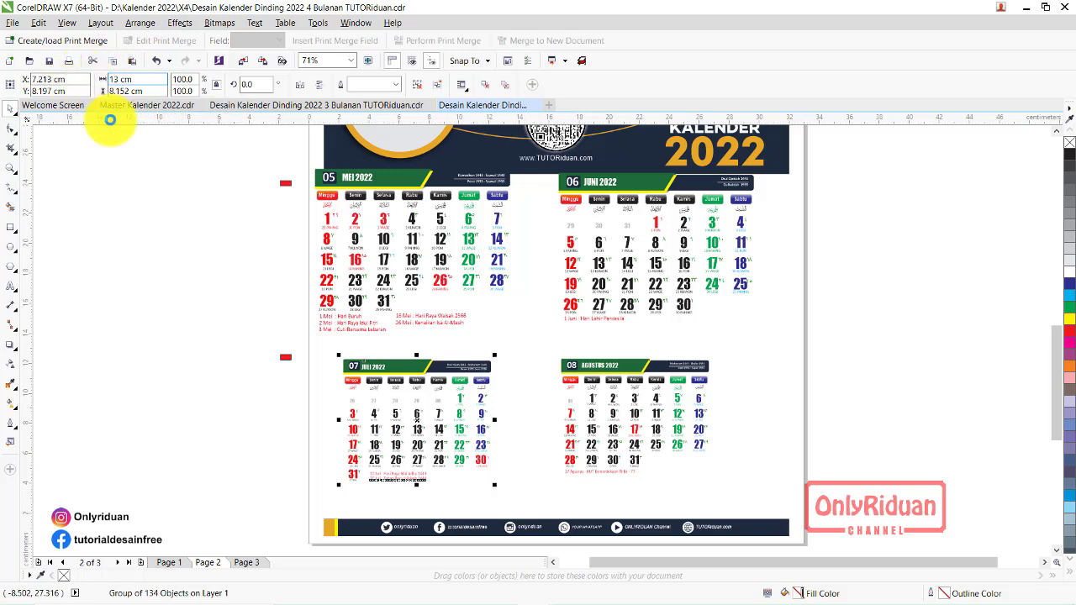
pyautogui.press('Return')
pyautogui.click(564, 367)
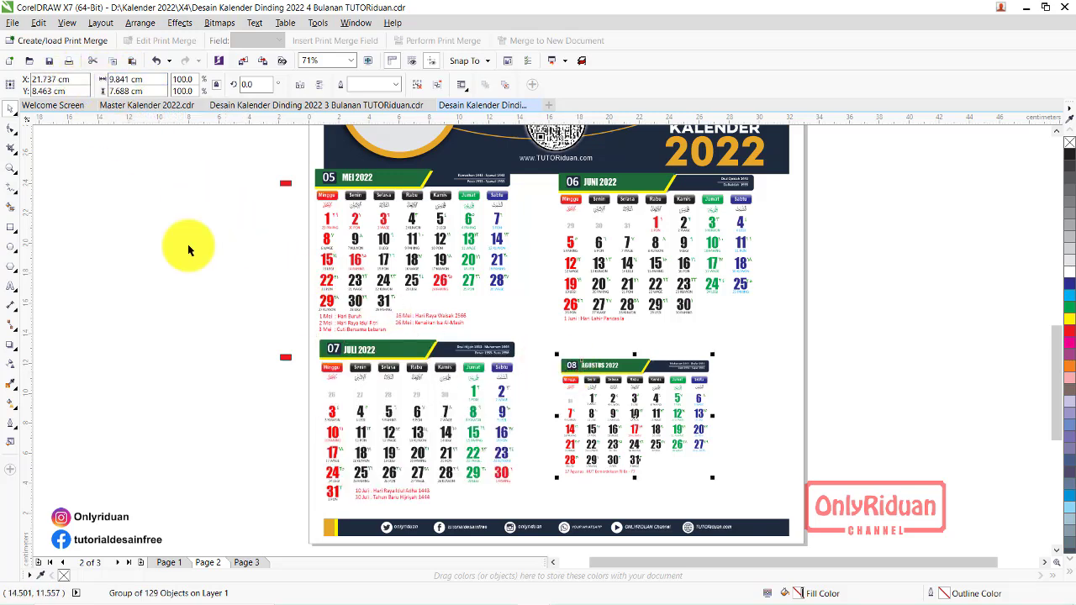
pyautogui.doubleClick(132, 79)
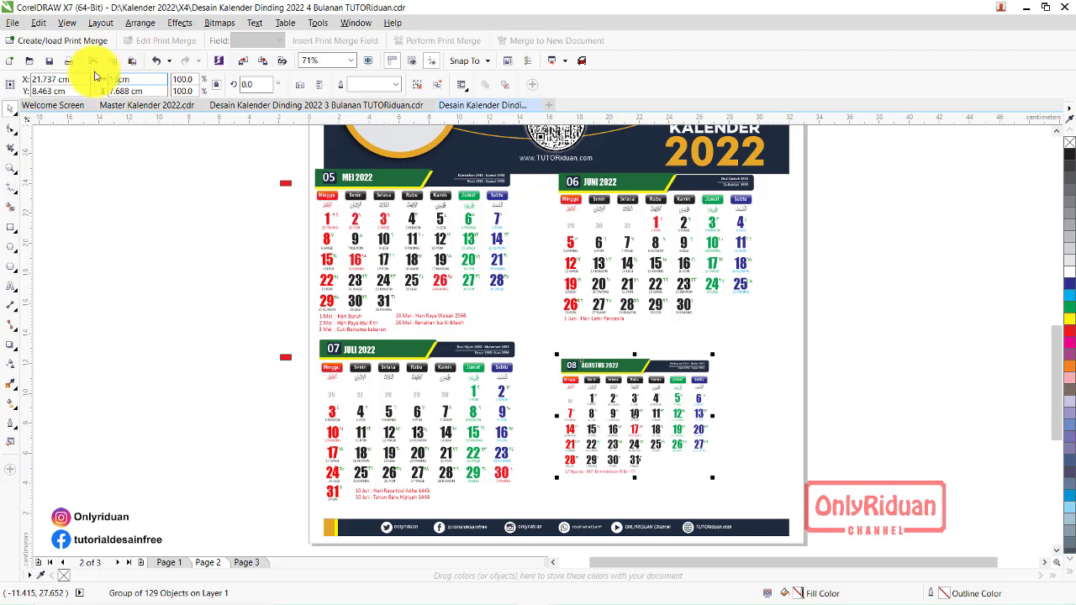
pyautogui.press('Return')
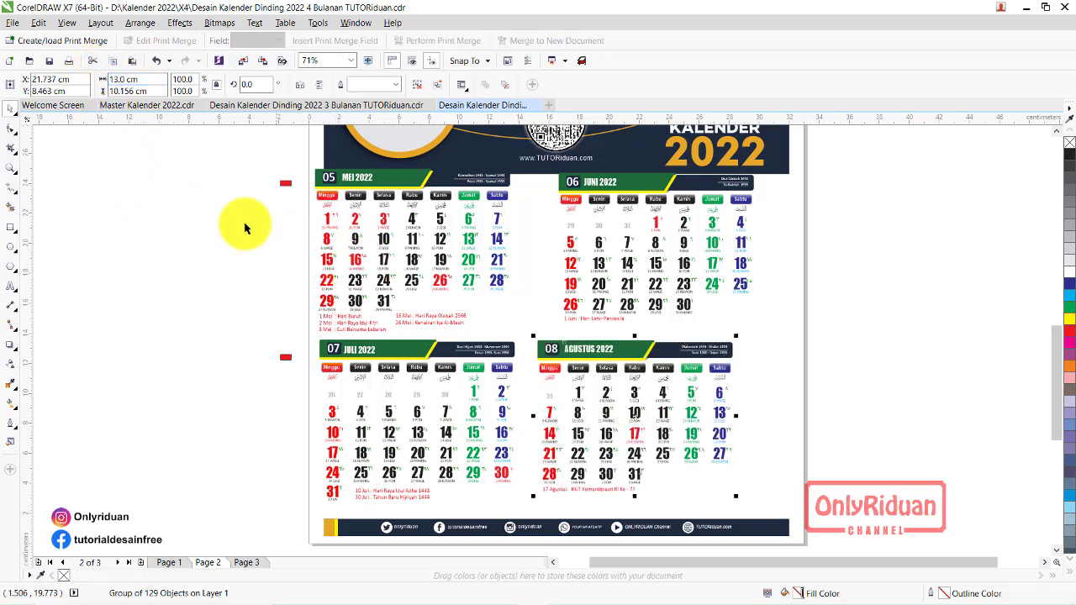
# Top-align the May and June calendars with the upper red marker
pyautogui.click(197, 211)
pyautogui.click(368, 188)
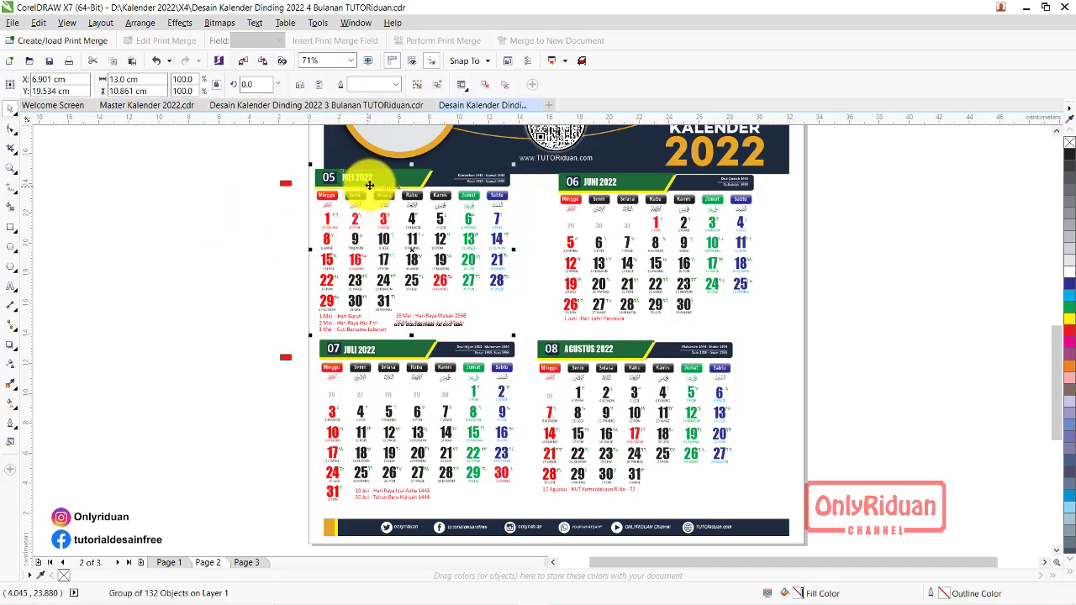
pyautogui.keyDown('shift'); pyautogui.click(287, 185); pyautogui.keyUp('shift')
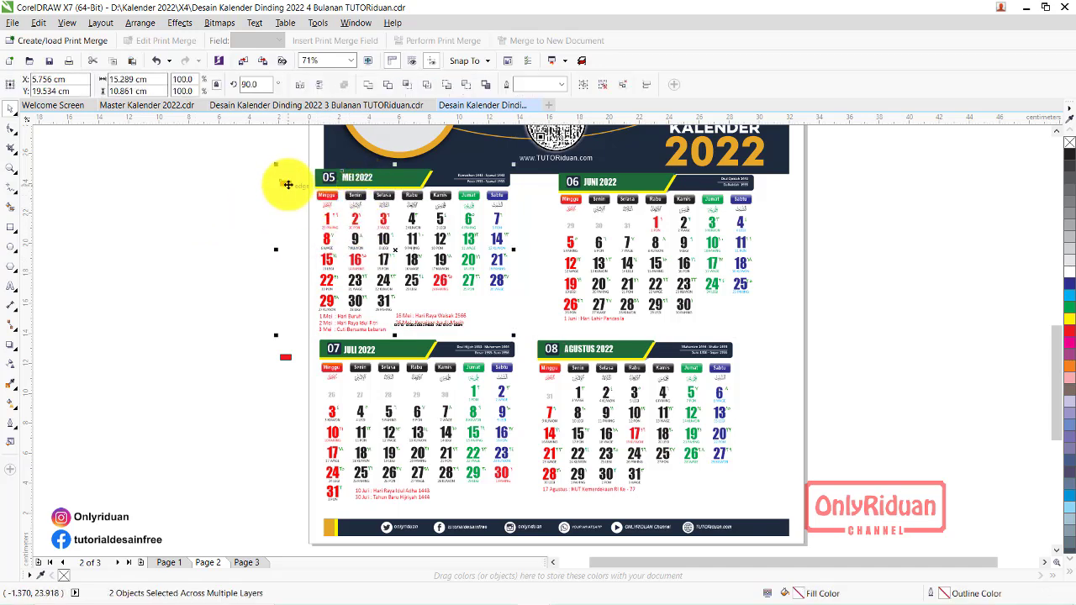
pyautogui.press('t')
pyautogui.click(180, 211)
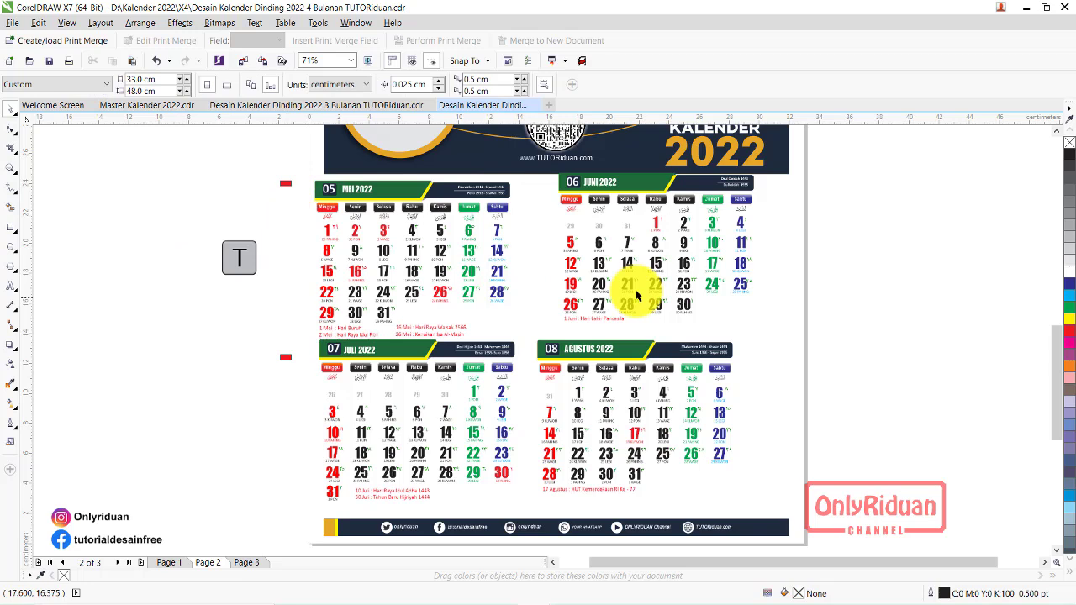
pyautogui.click(624, 181)
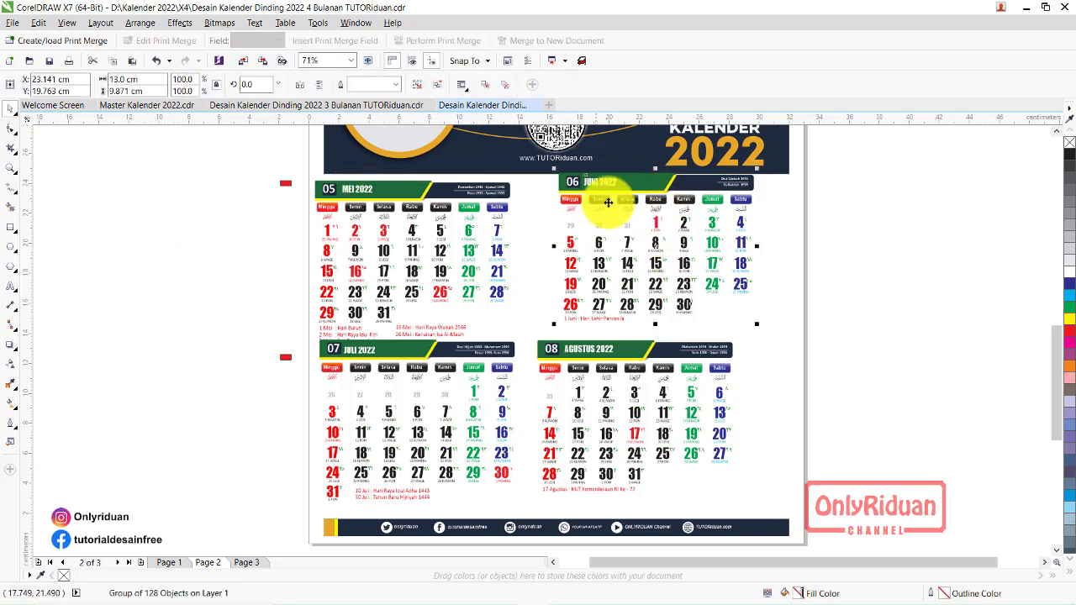
pyautogui.keyDown('shift'); pyautogui.click(286, 184); pyautogui.keyUp('shift')
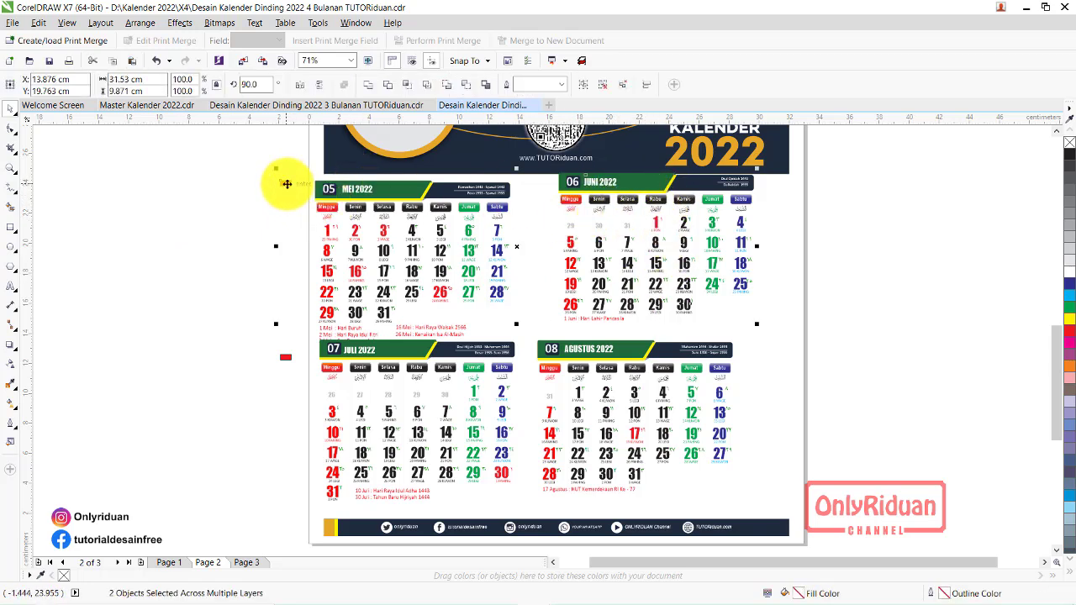
pyautogui.press('t')
# Top-align the July and August calendars with the lower red marker
pyautogui.click(197, 195)
pyautogui.click(373, 353)
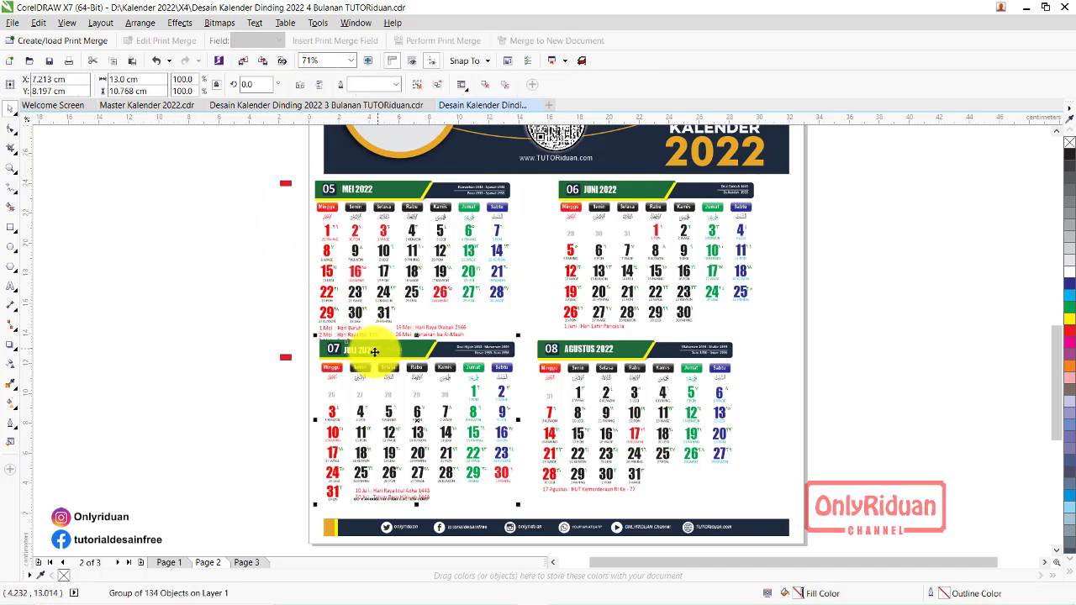
pyautogui.keyDown('shift'); pyautogui.click(286, 358); pyautogui.keyUp('shift')
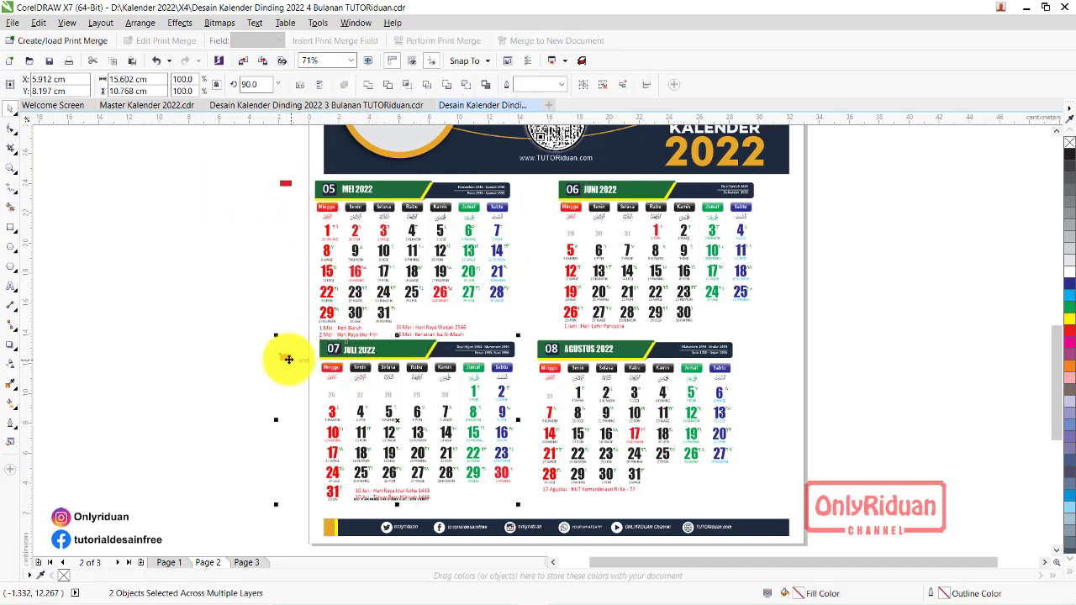
pyautogui.press('t')
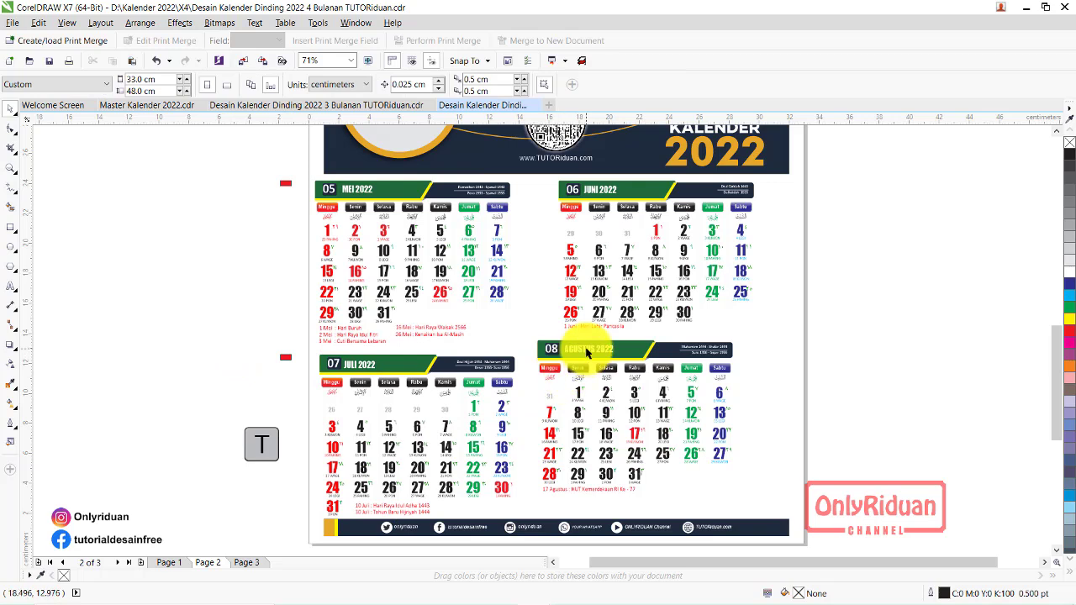
pyautogui.click(586, 349)
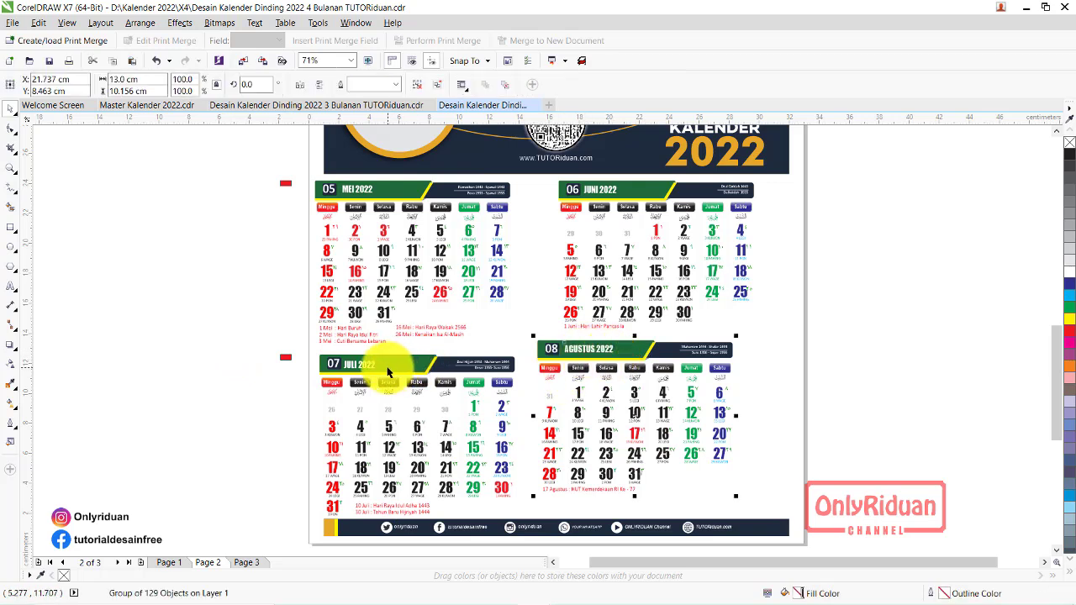
pyautogui.keyDown('shift'); pyautogui.click(286, 358); pyautogui.keyUp('shift')
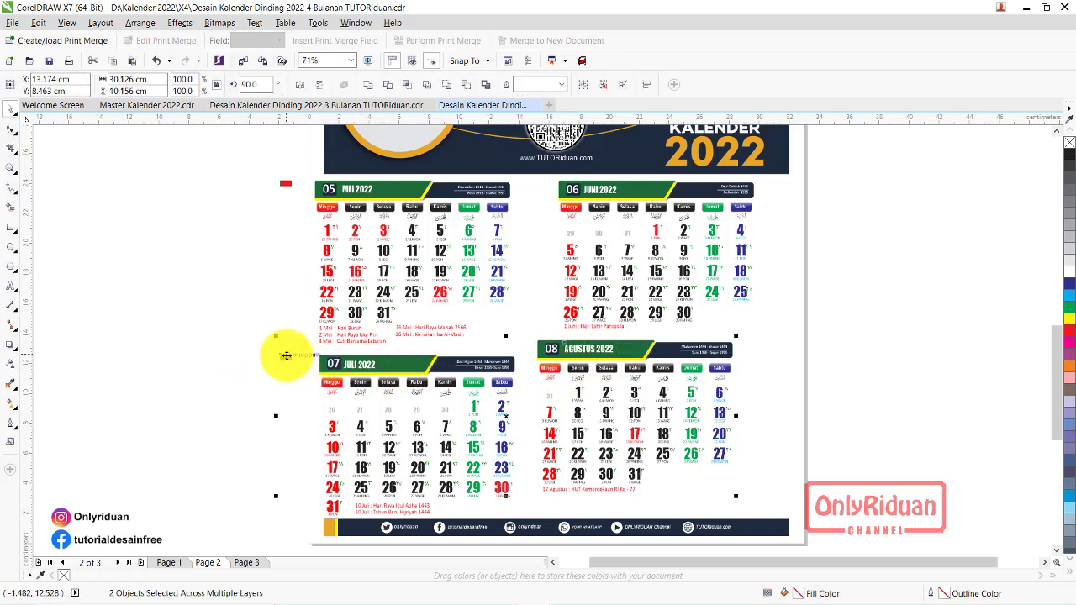
pyautogui.press('t')
pyautogui.click(235, 313)
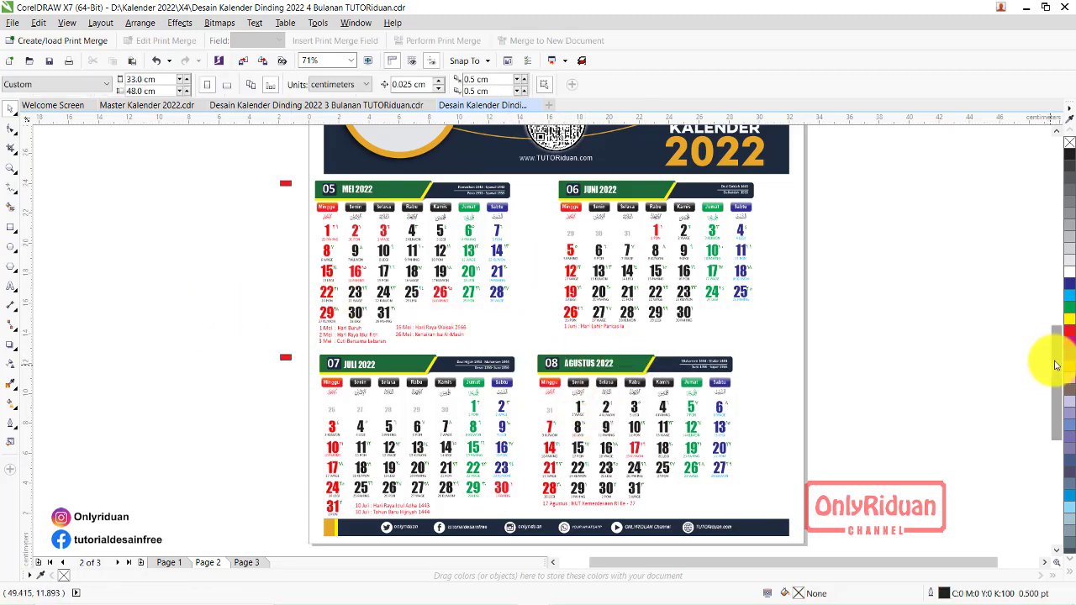
# Left-align the May and July calendars with the left red marker
pyautogui.scroll(-2, 1056, 370)
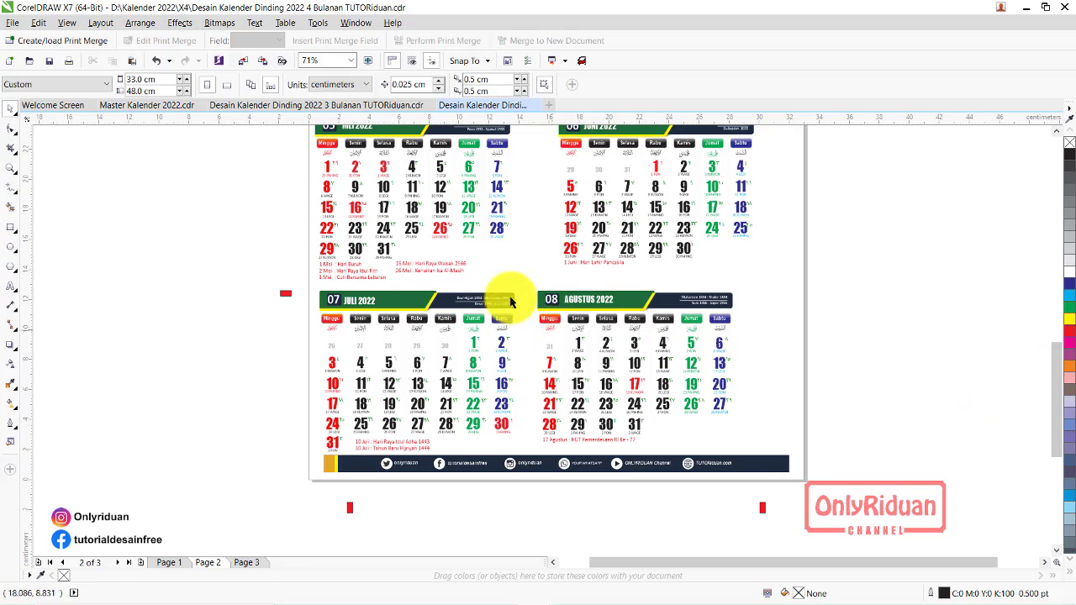
pyautogui.click(391, 143)
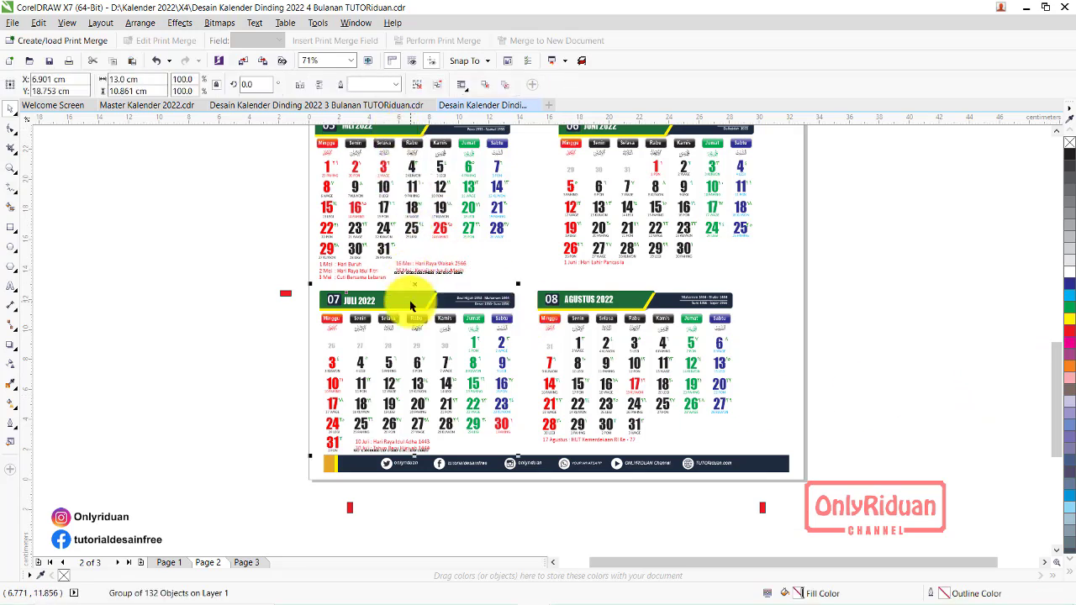
pyautogui.keyDown('shift'); pyautogui.click(411, 306); pyautogui.keyUp('shift')
pyautogui.keyDown('shift'); pyautogui.click(350, 507); pyautogui.keyUp('shift')
pyautogui.press('l')
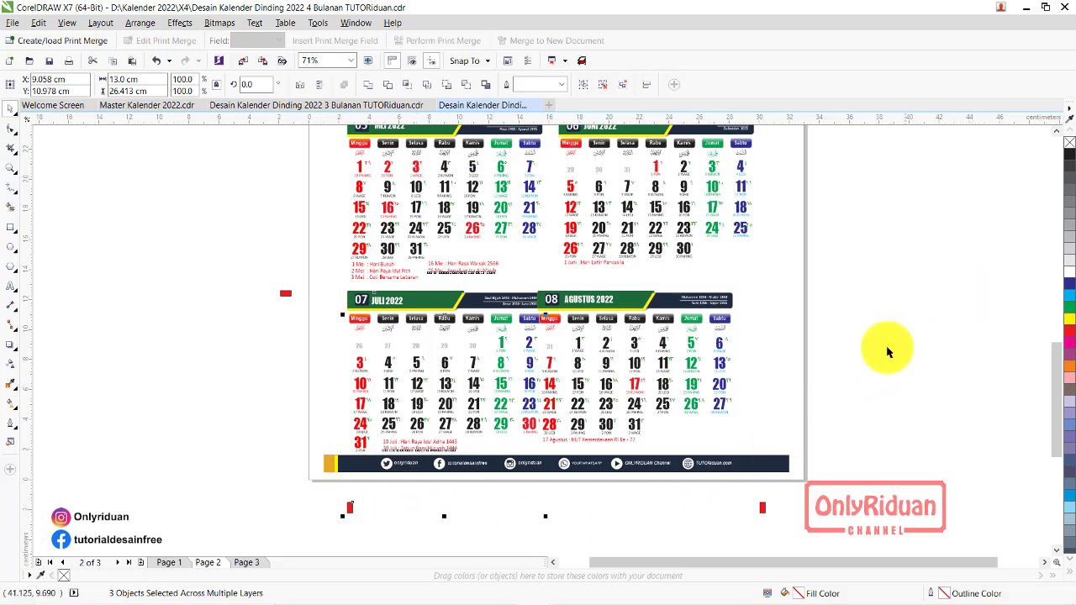
# Right-align the June and August calendars with the right marker
pyautogui.click(672, 134)
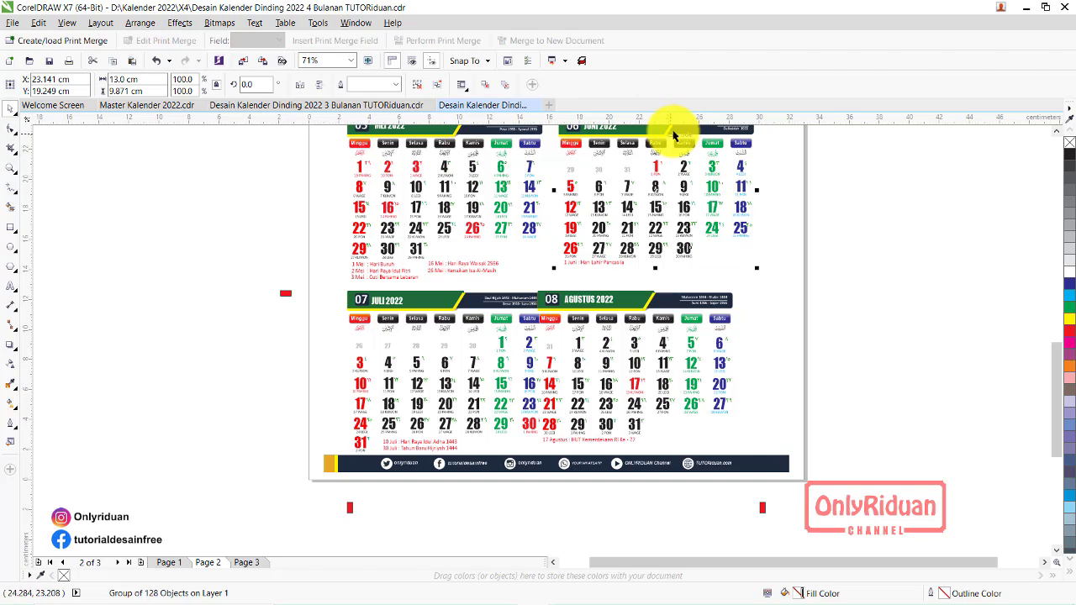
pyautogui.click(629, 303)
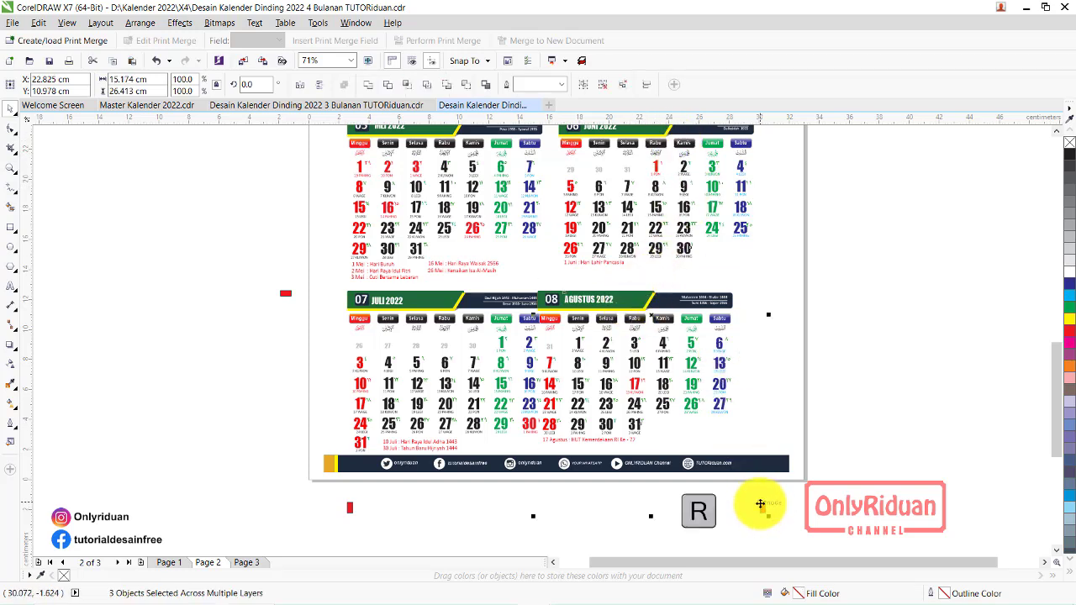
pyautogui.click(853, 329)
pyautogui.scroll(-3, 852, 329)
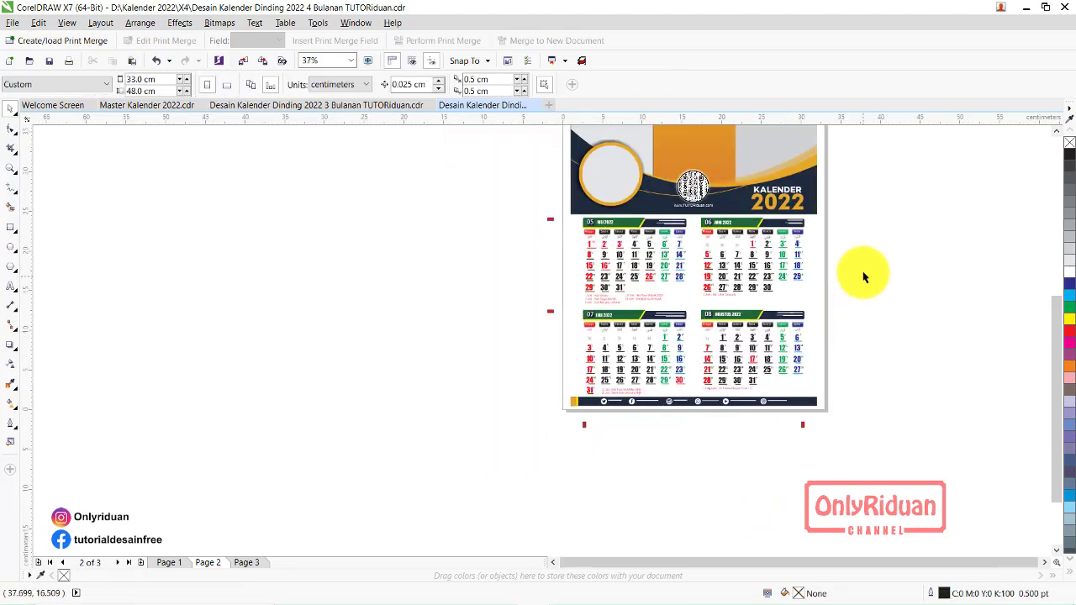
pyautogui.scroll(3, 844, 263)
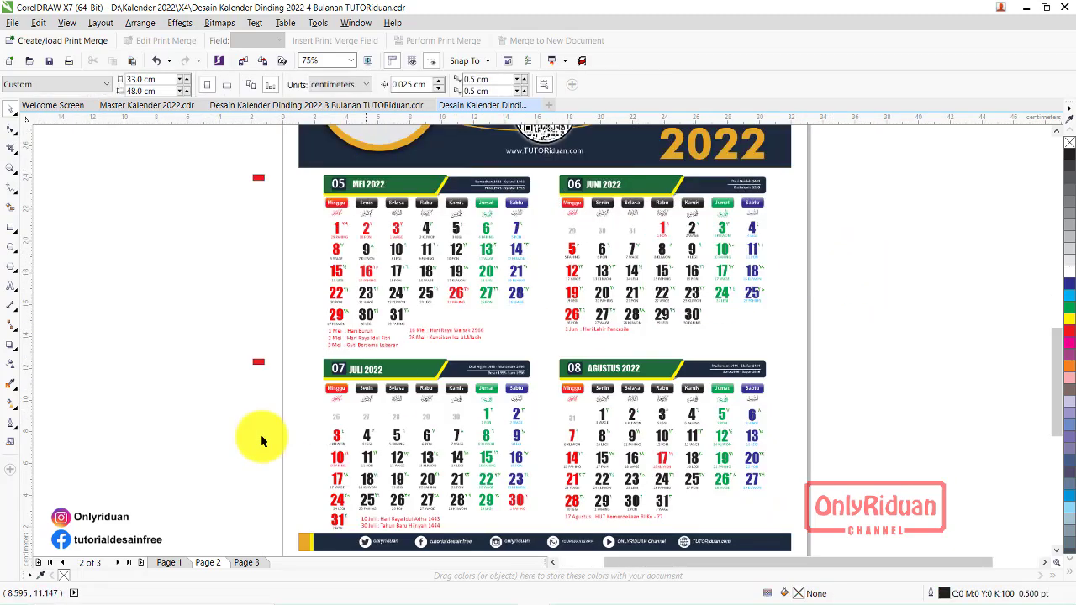
# Check page 1's orange header colour and select May's green header bar on page 2
pyautogui.click(171, 563)
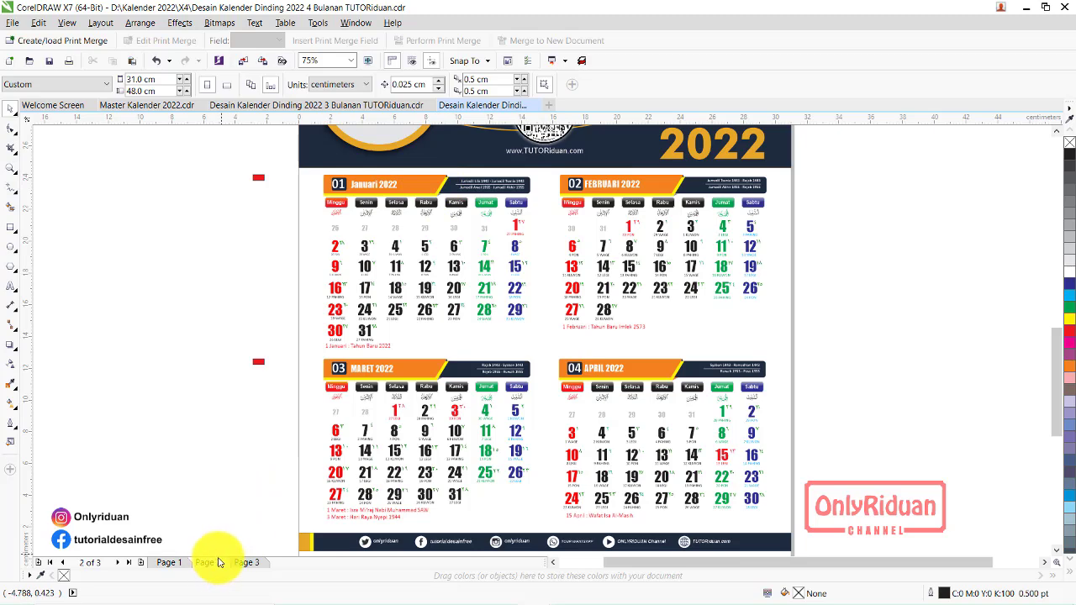
pyautogui.click(420, 193)
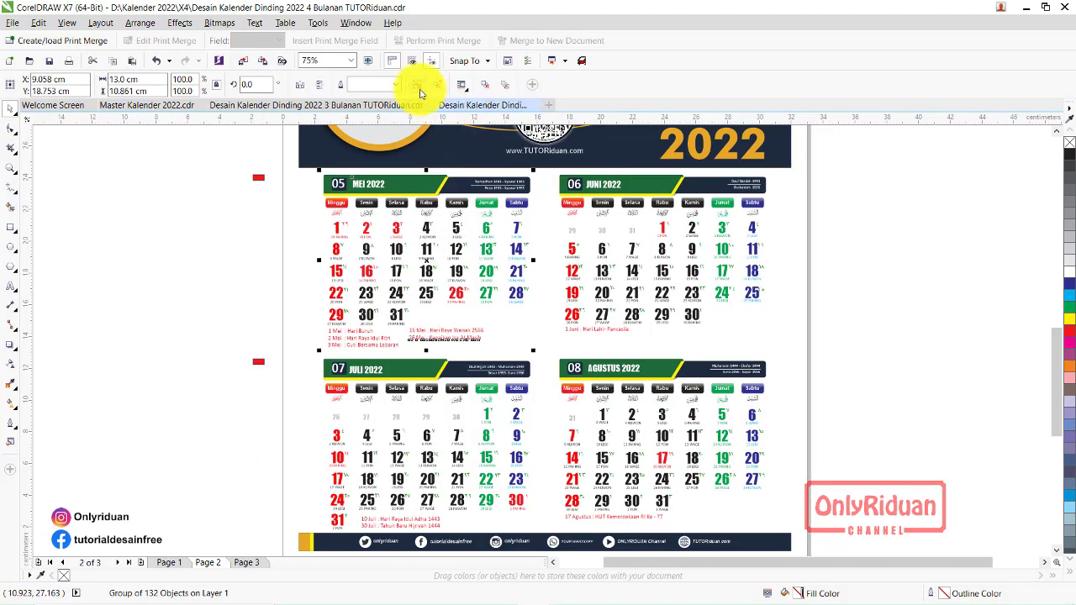
pyautogui.click(144, 216)
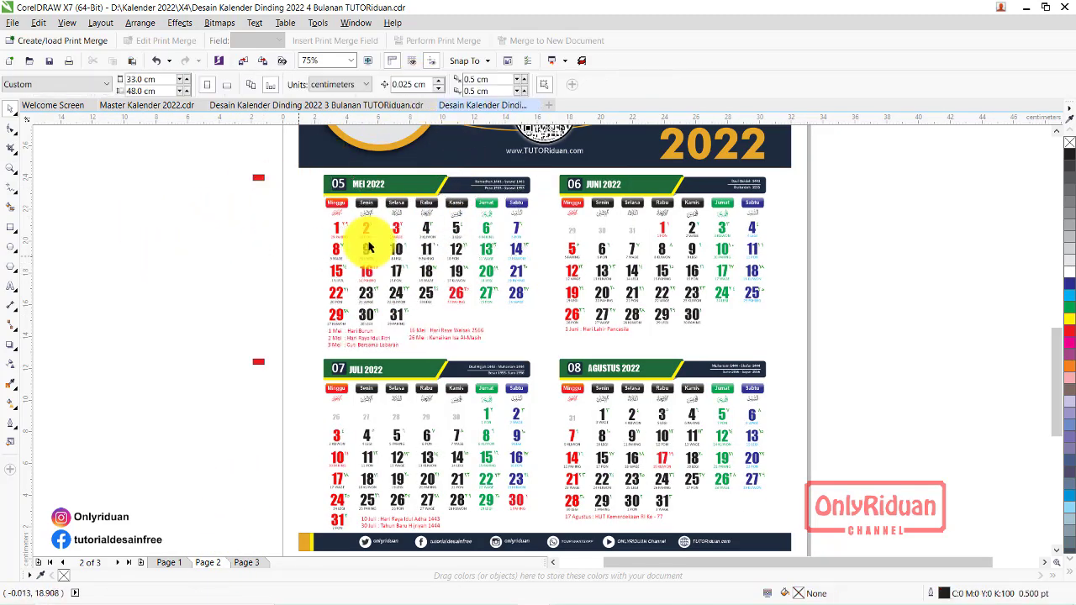
pyautogui.click(413, 186)
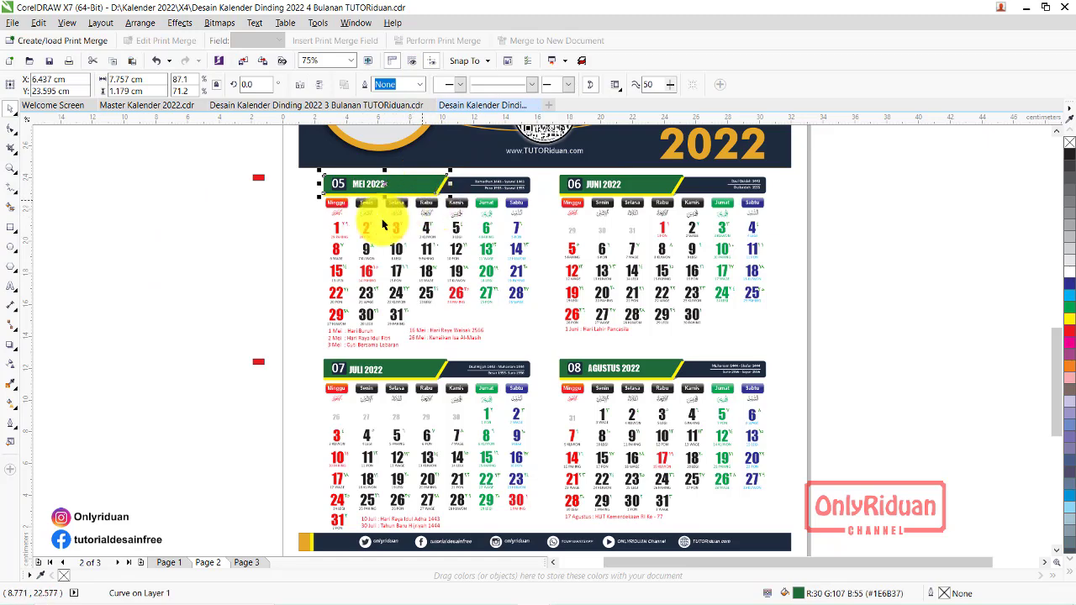
pyautogui.click(168, 562)
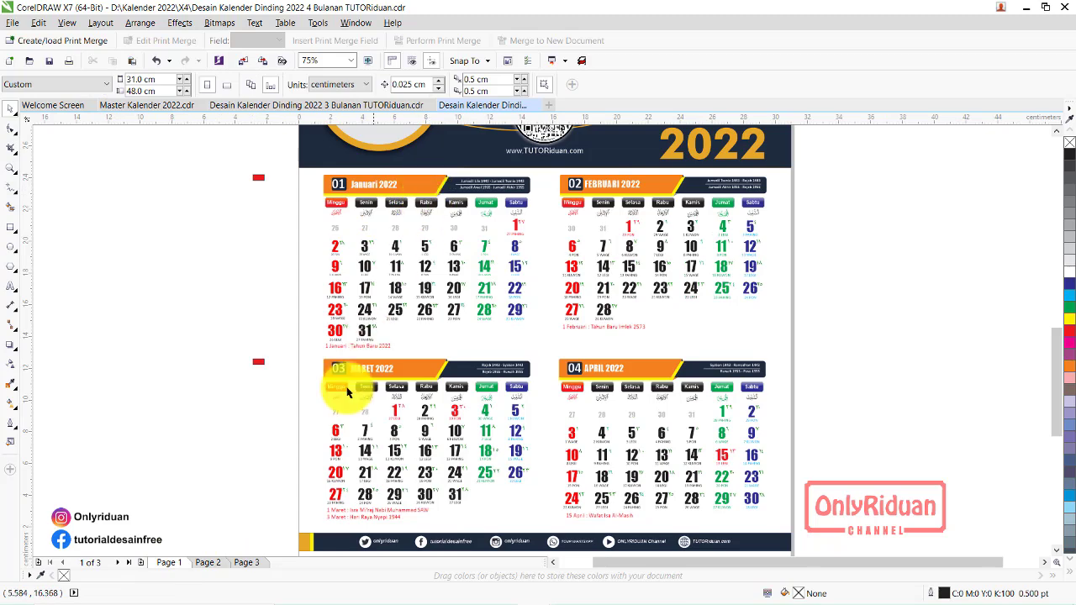
pyautogui.click(208, 563)
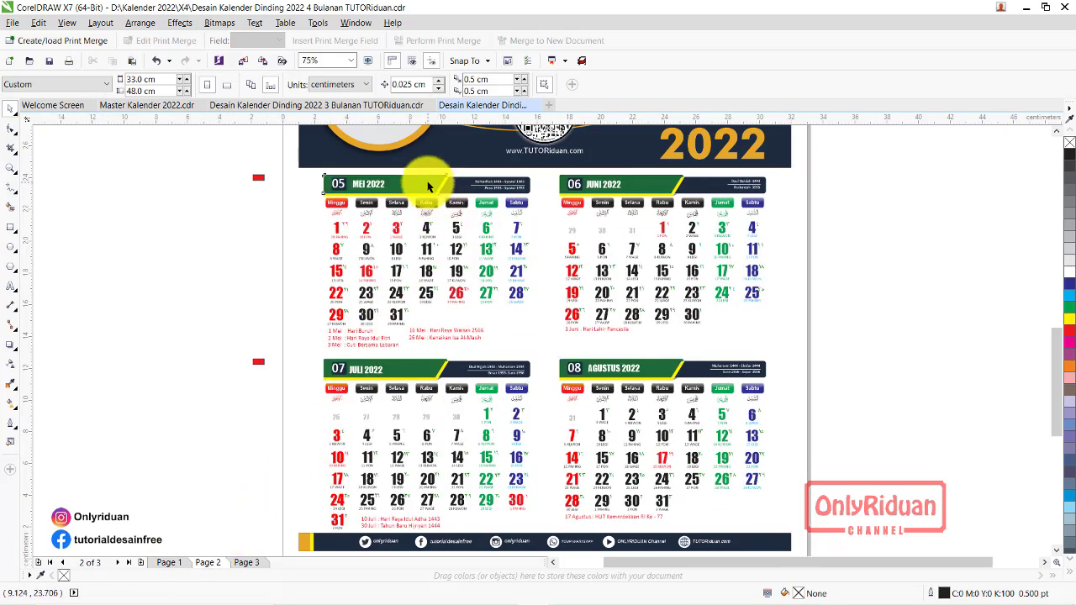
# Fill the May header bar orange, then move to the empty page 3
pyautogui.click(428, 187)
pyautogui.click(1069, 366)
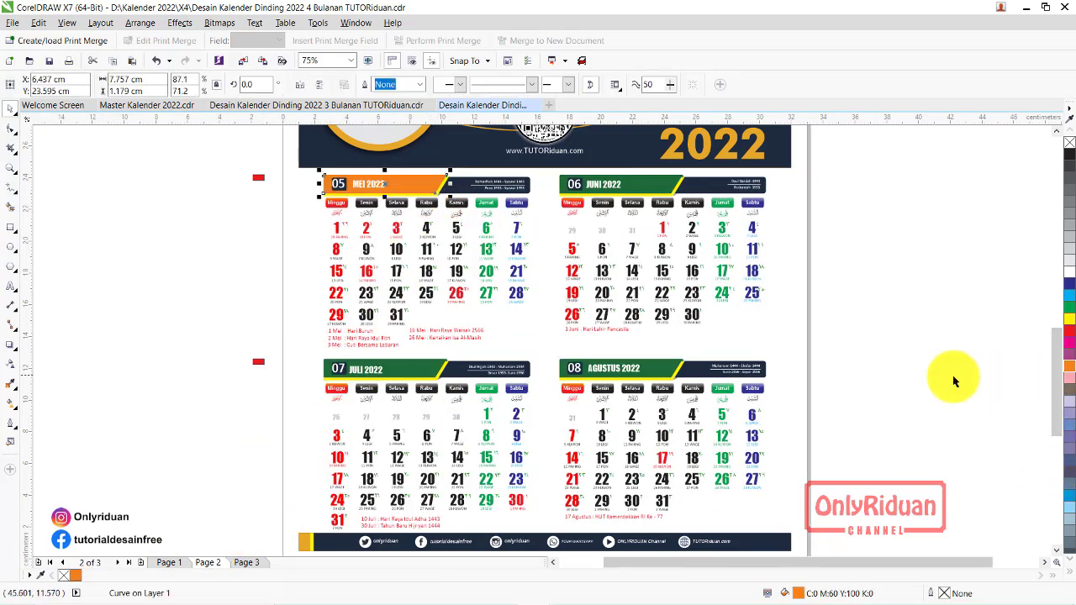
pyautogui.click(910, 379)
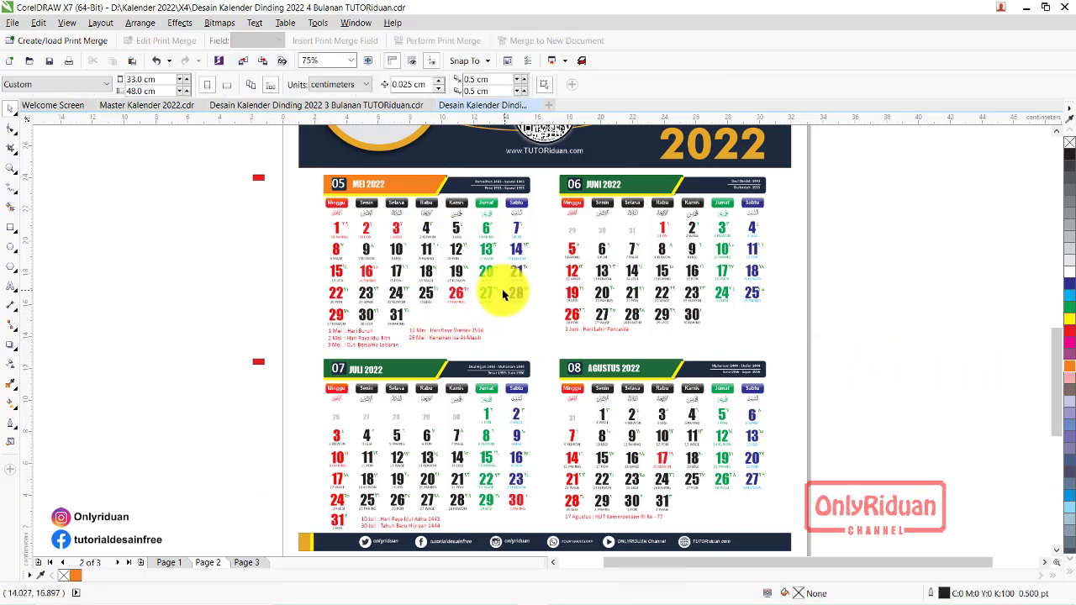
pyautogui.click(248, 563)
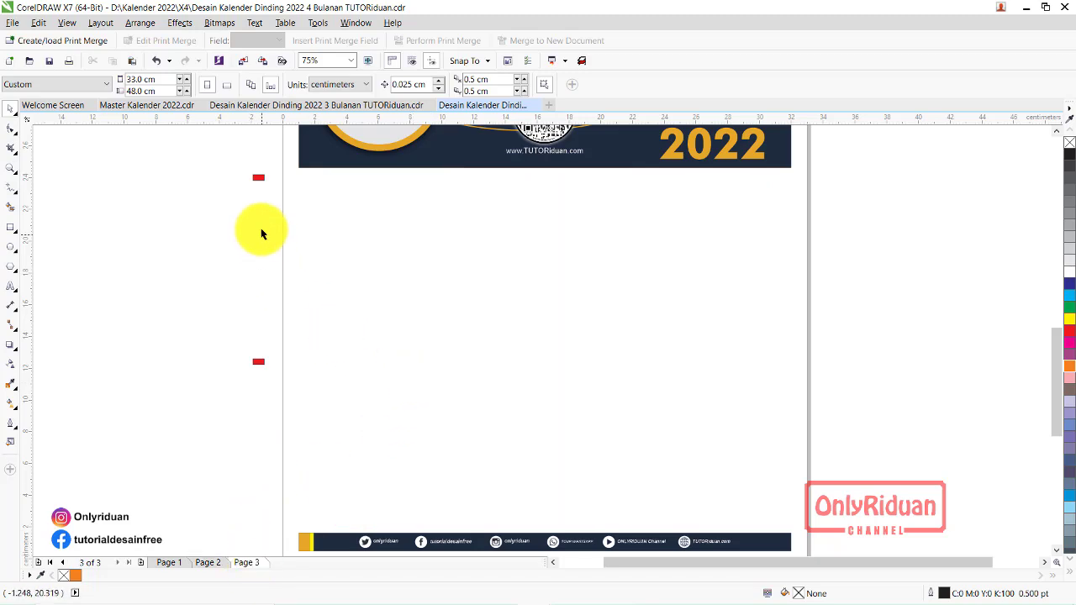
# Copy September–December from Master Kalender 2022 and paste them onto page 3
pyautogui.click(157, 112)
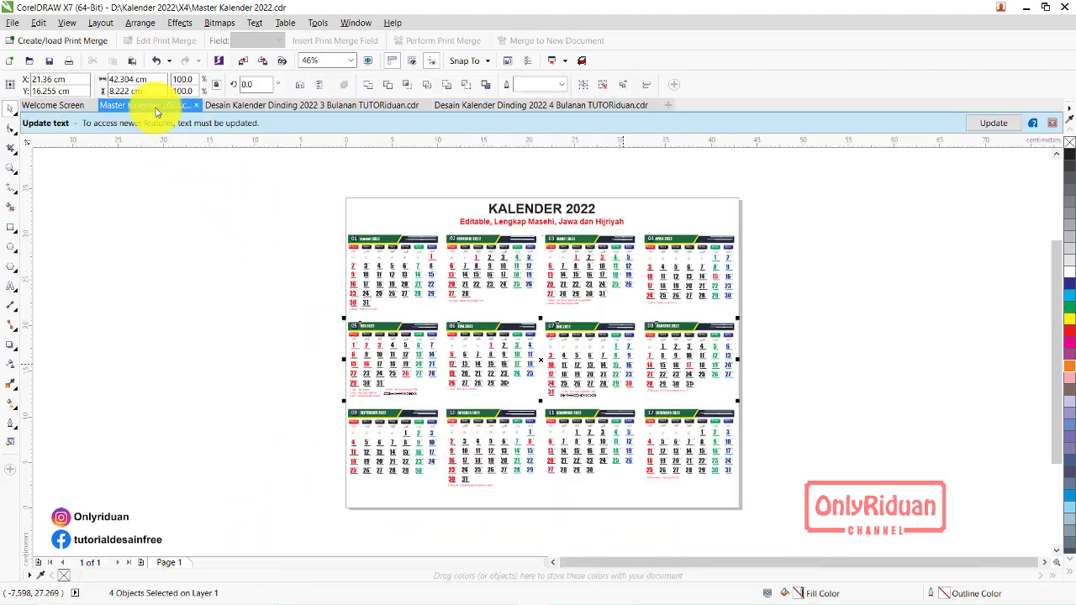
pyautogui.moveTo(793, 505); pyautogui.dragTo(319, 402)
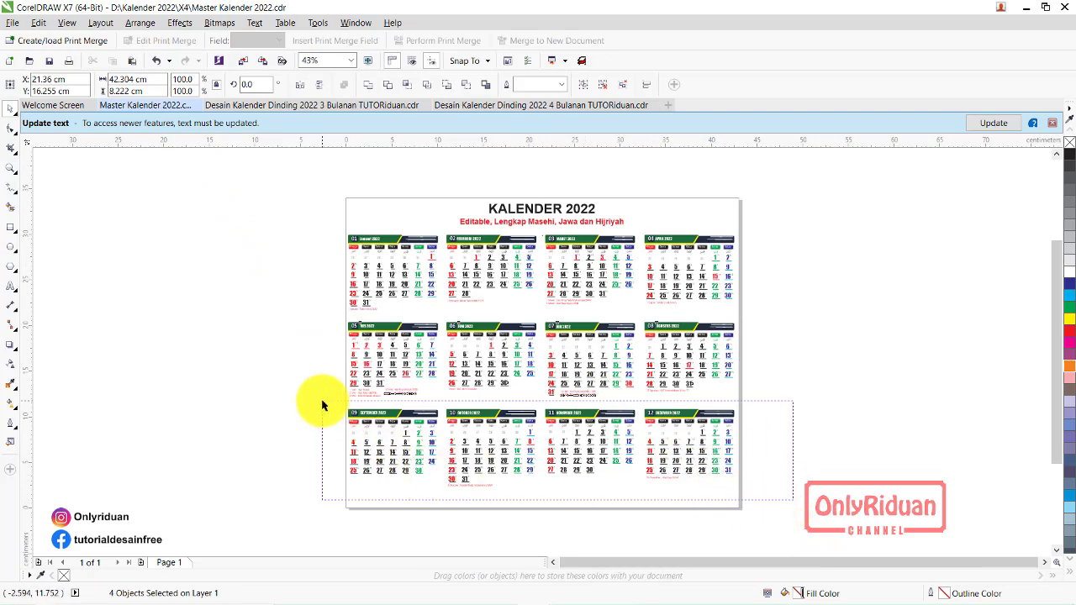
pyautogui.click(1055, 124)
pyautogui.scroll(1, 827, 332)
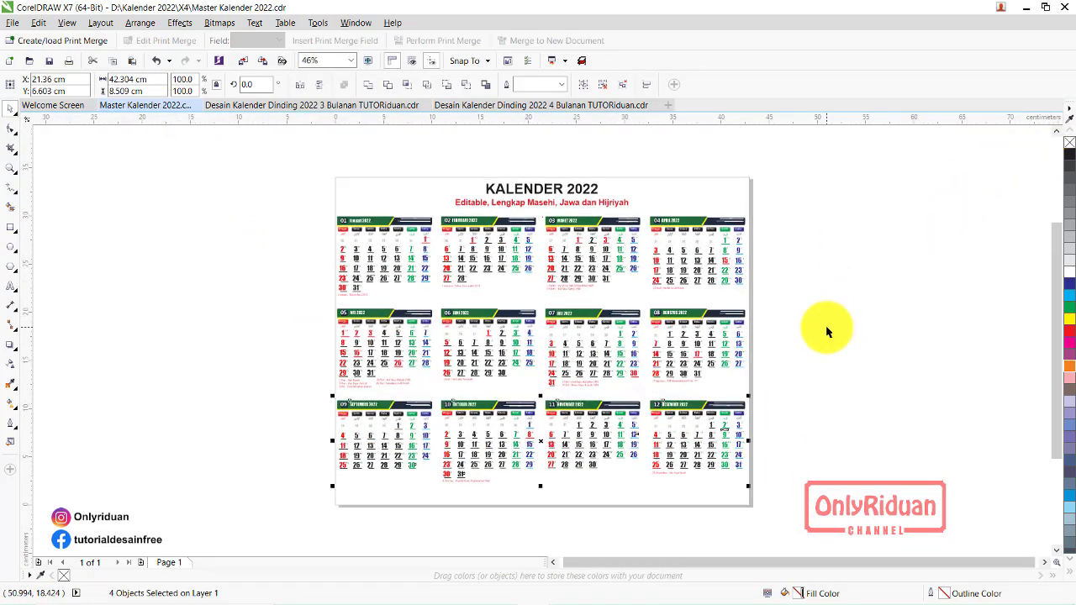
pyautogui.hotkey('ctrl', 'c')
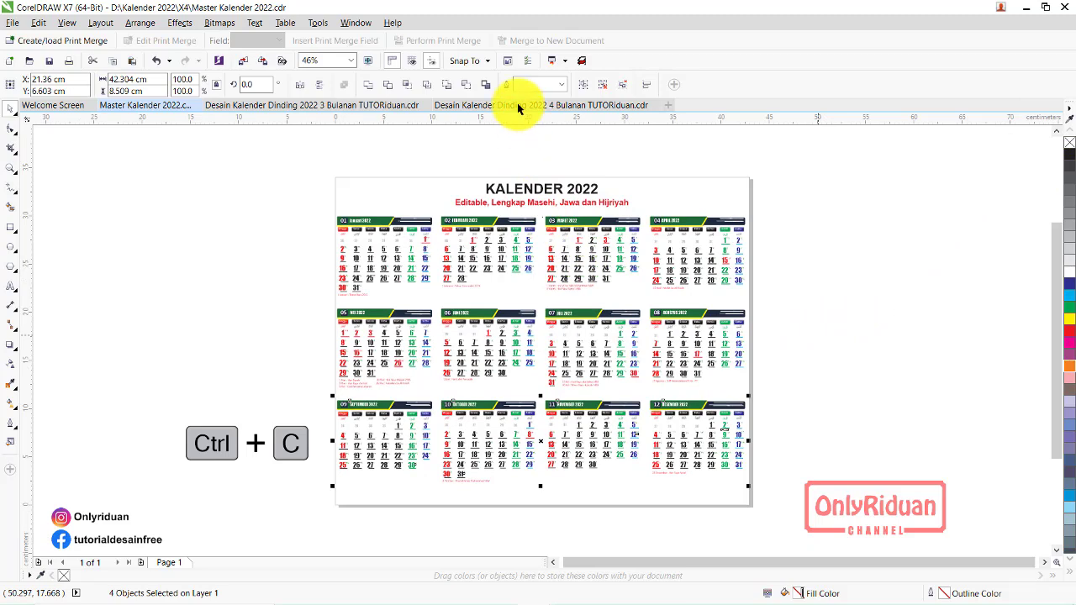
pyautogui.click(511, 105)
pyautogui.hotkey('ctrl', 'v')
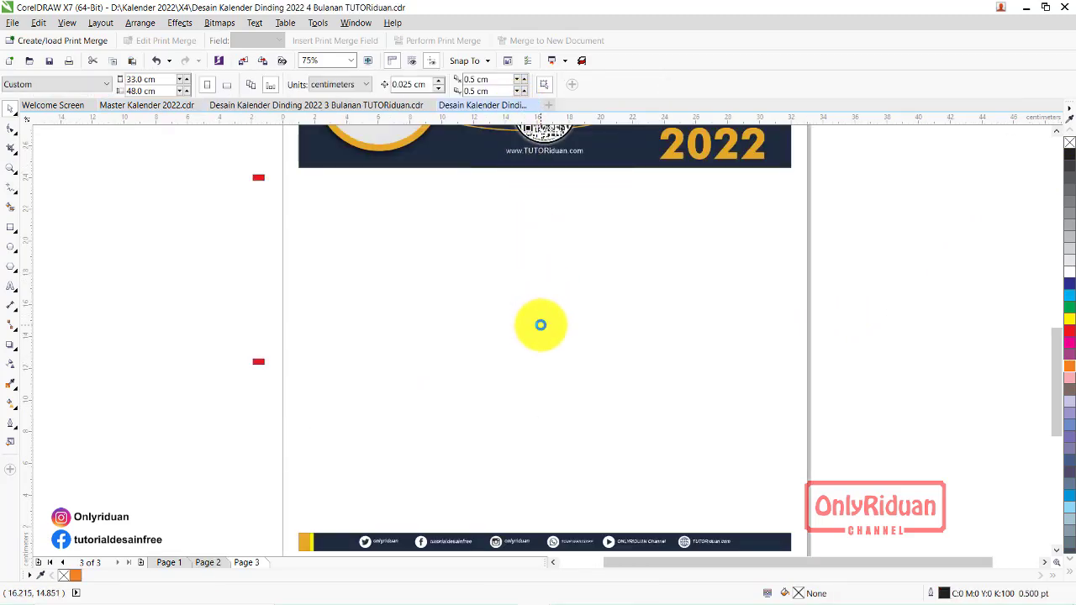
# Arrange September, October, November and December into a two-by-two grid
pyautogui.moveTo(444, 283); pyautogui.dragTo(635, 291)
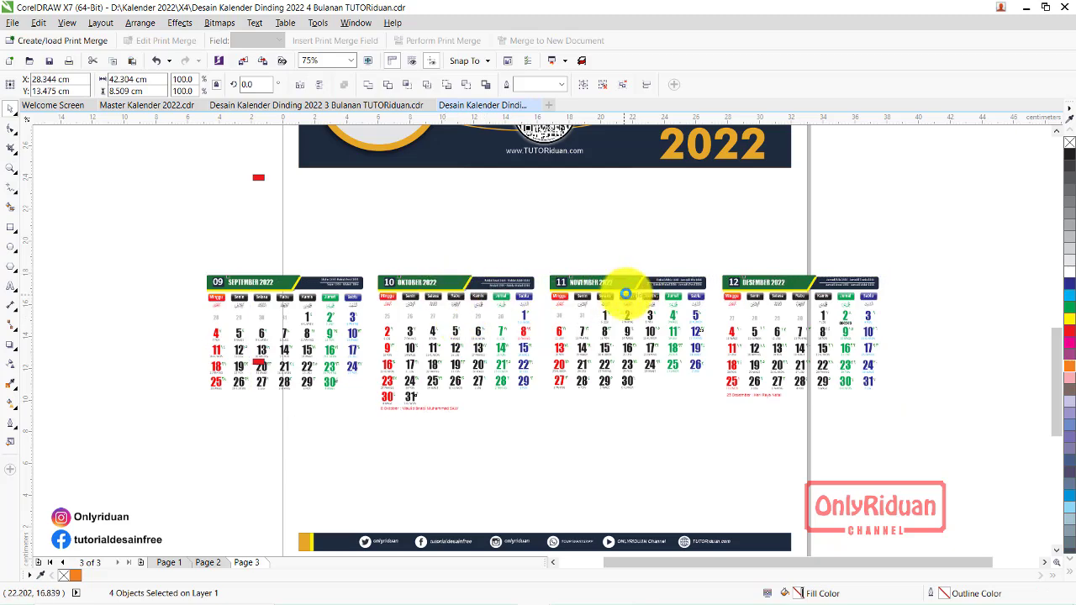
pyautogui.click(473, 277)
pyautogui.moveTo(473, 277)
pyautogui.mouseDown()
pyautogui.moveTo(420, 229)
pyautogui.moveTo(403, 179)
pyautogui.mouseUp()
pyautogui.moveTo(598, 275); pyautogui.dragTo(601, 190)
pyautogui.moveTo(737, 281); pyautogui.dragTo(355, 369)
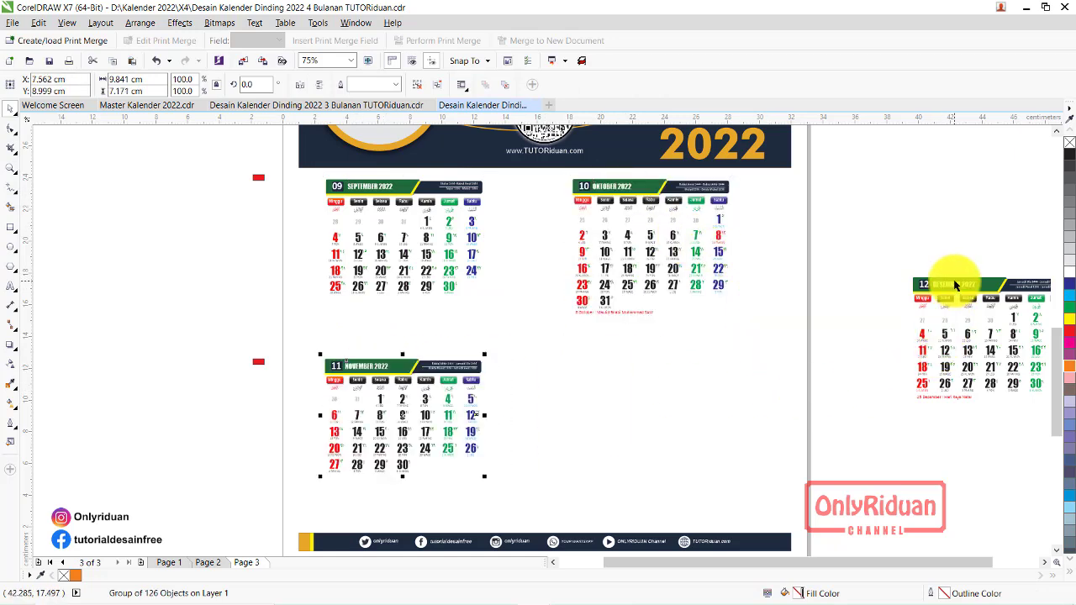
pyautogui.moveTo(992, 284); pyautogui.dragTo(623, 369)
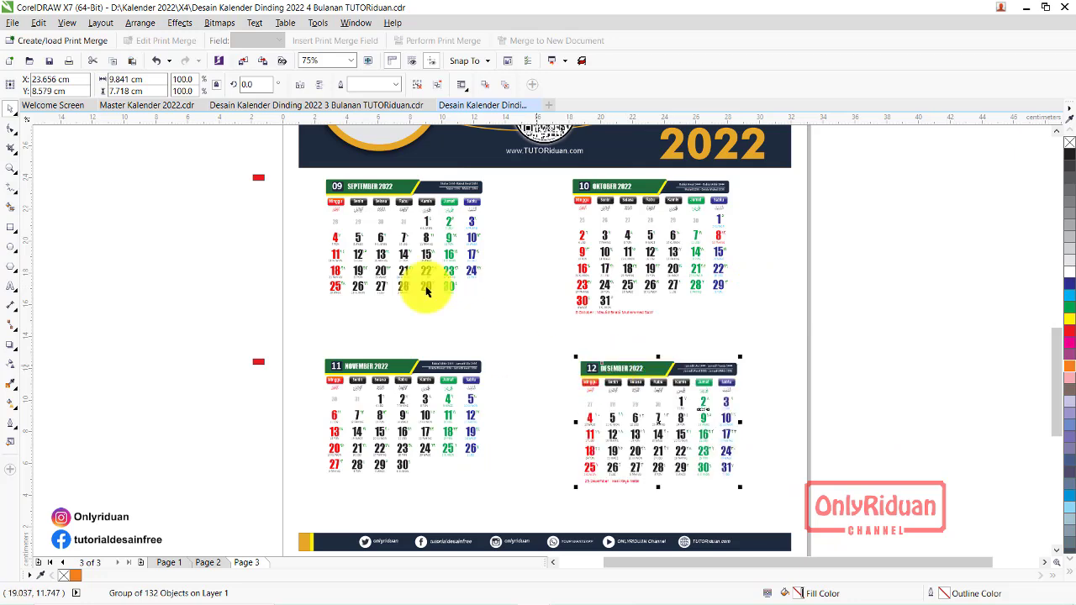
# Set the September calendar's width to 13 cm
pyautogui.click(396, 192)
pyautogui.click(130, 79)
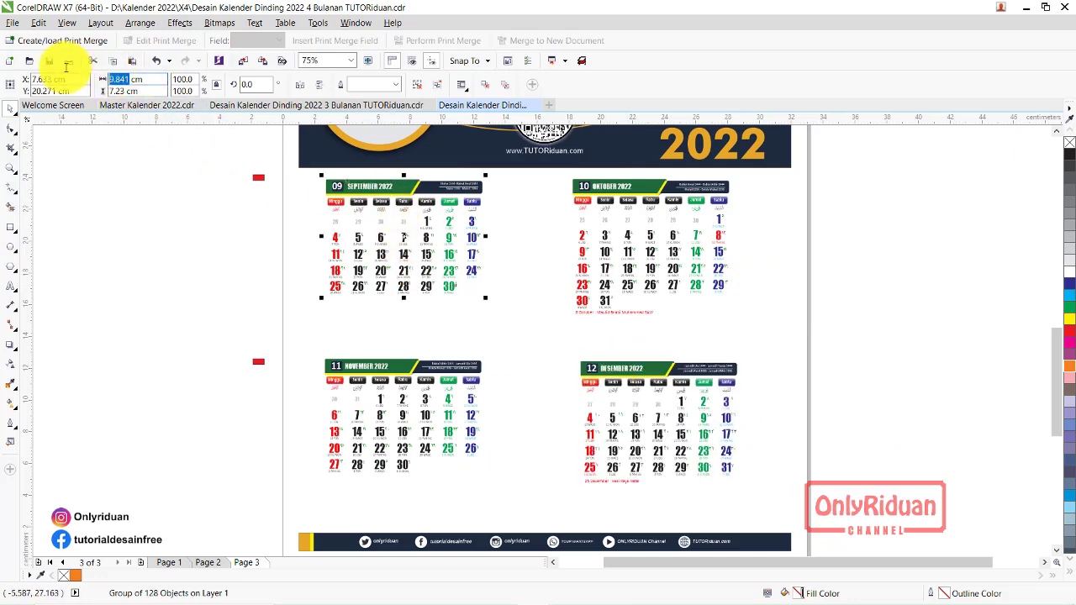
pyautogui.write('13')
pyautogui.press('Return')
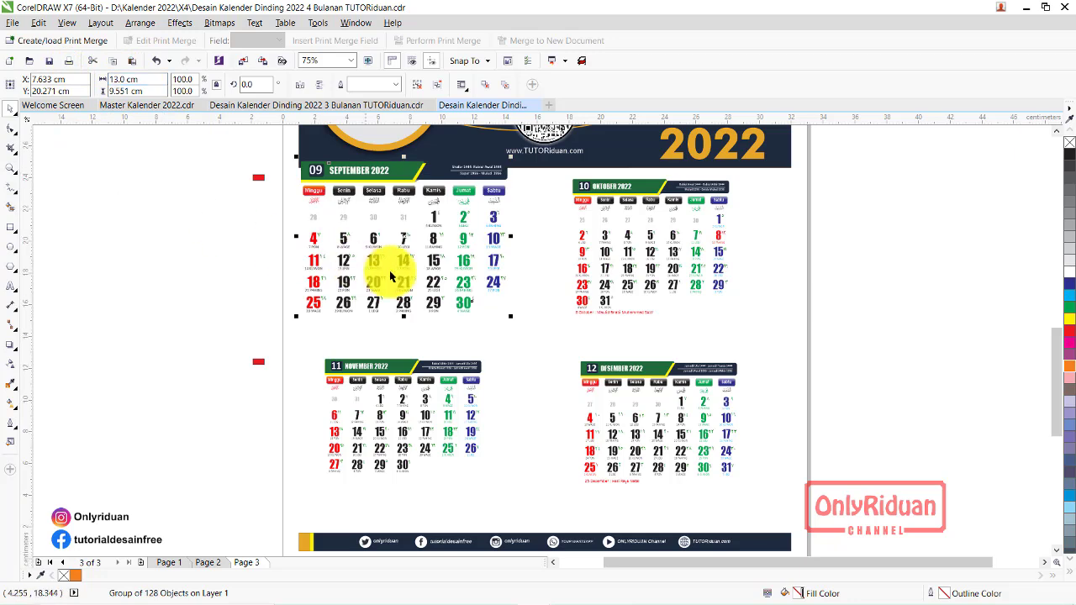
pyautogui.click(601, 204)
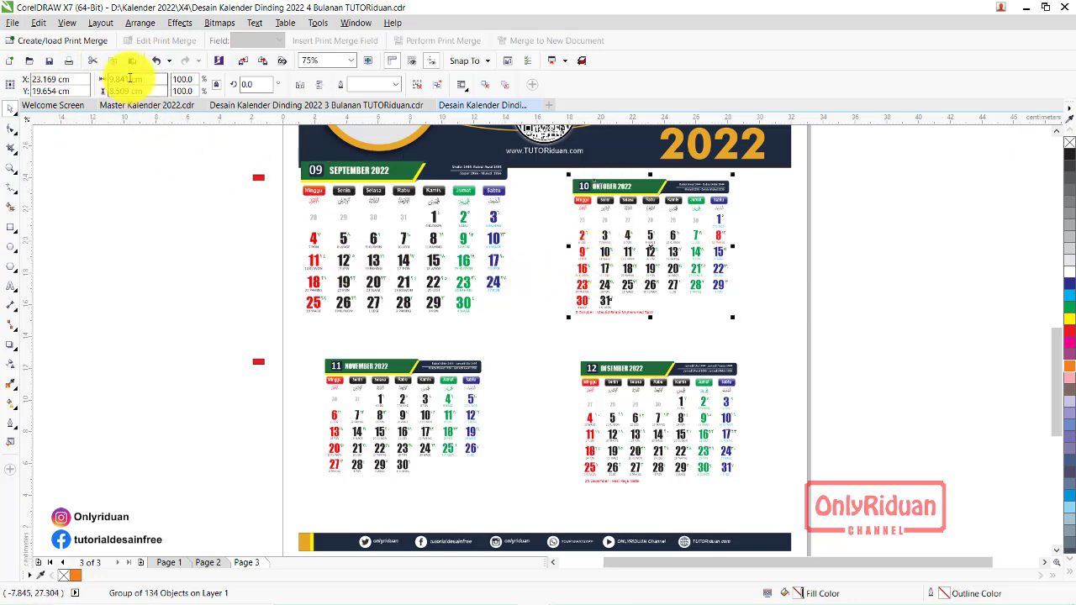
# Set the October, November and December calendars to 13 cm wide
pyautogui.write('1')
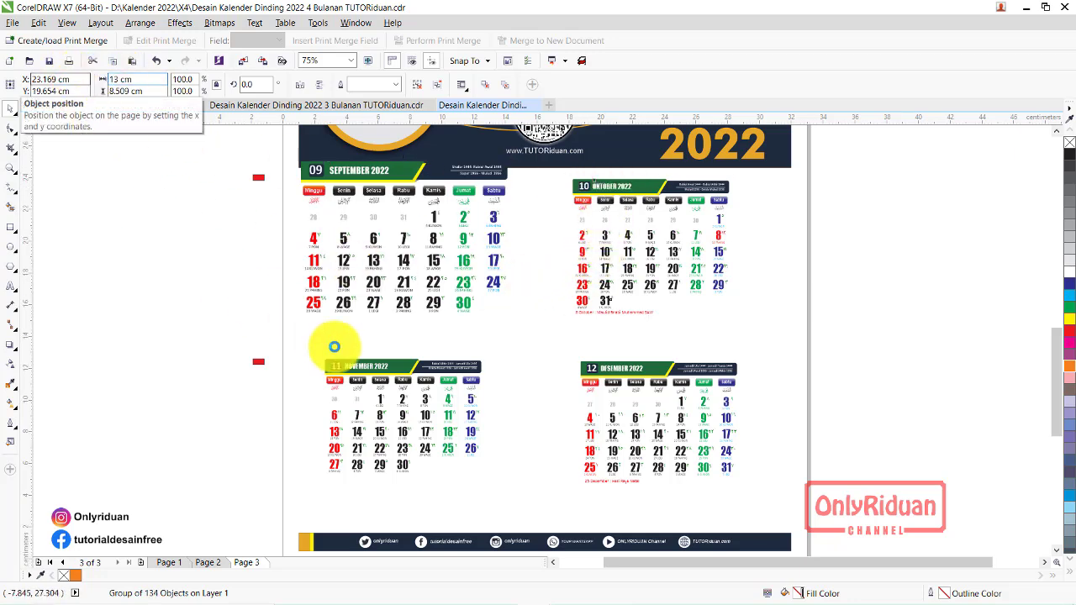
pyautogui.press('Return')
pyautogui.click(413, 385)
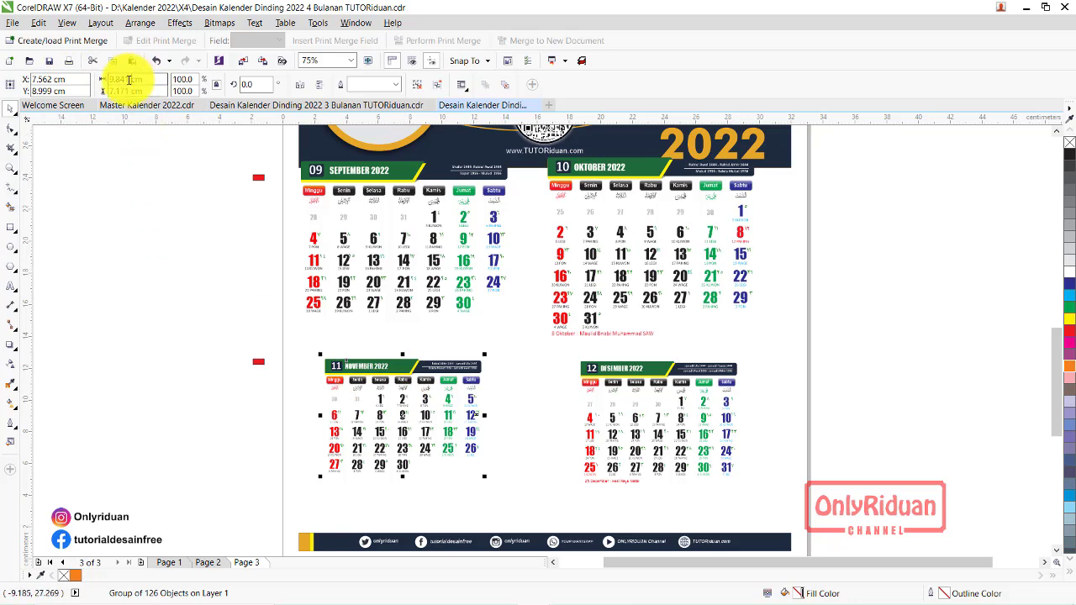
pyautogui.write('13cm')
pyautogui.press('Return')
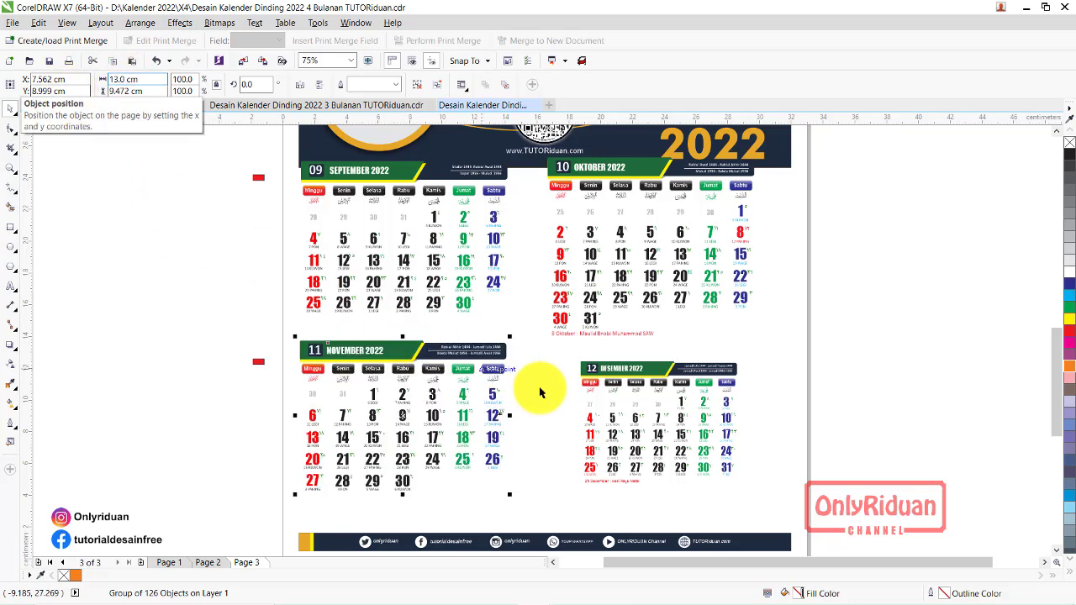
pyautogui.click(593, 374)
pyautogui.write('13cm')
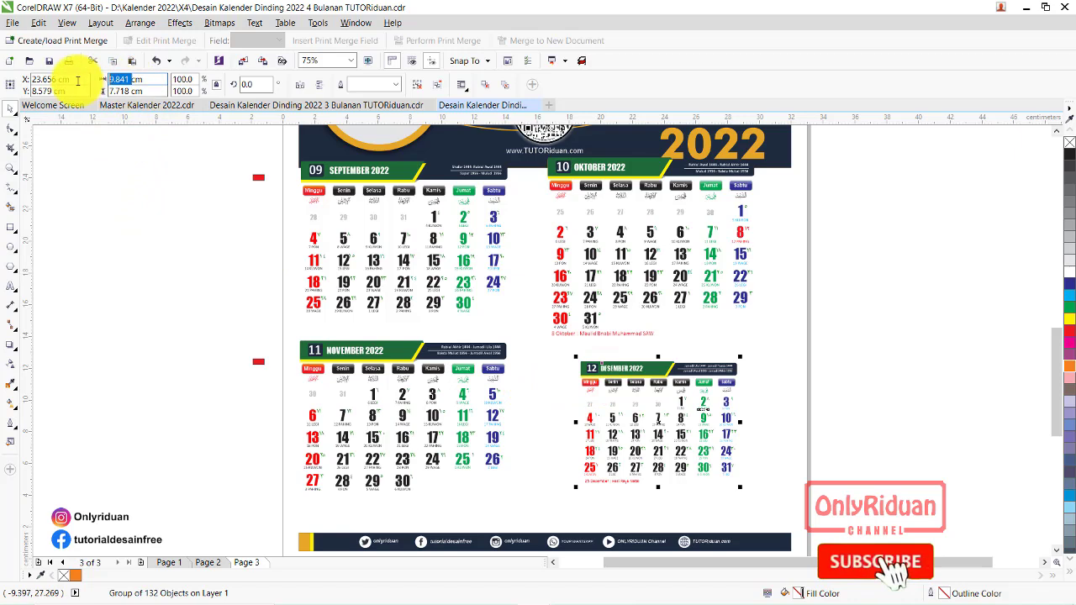
pyautogui.click(116, 168)
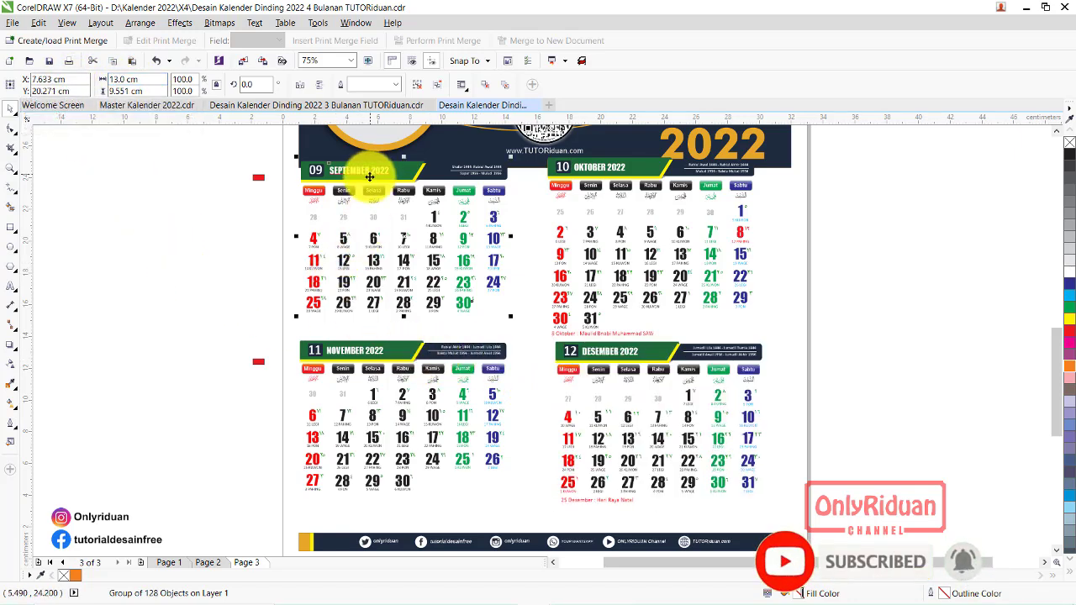
# Top-align September with October and November with December
pyautogui.keyDown('shift'); pyautogui.click(606, 173); pyautogui.keyUp('shift')
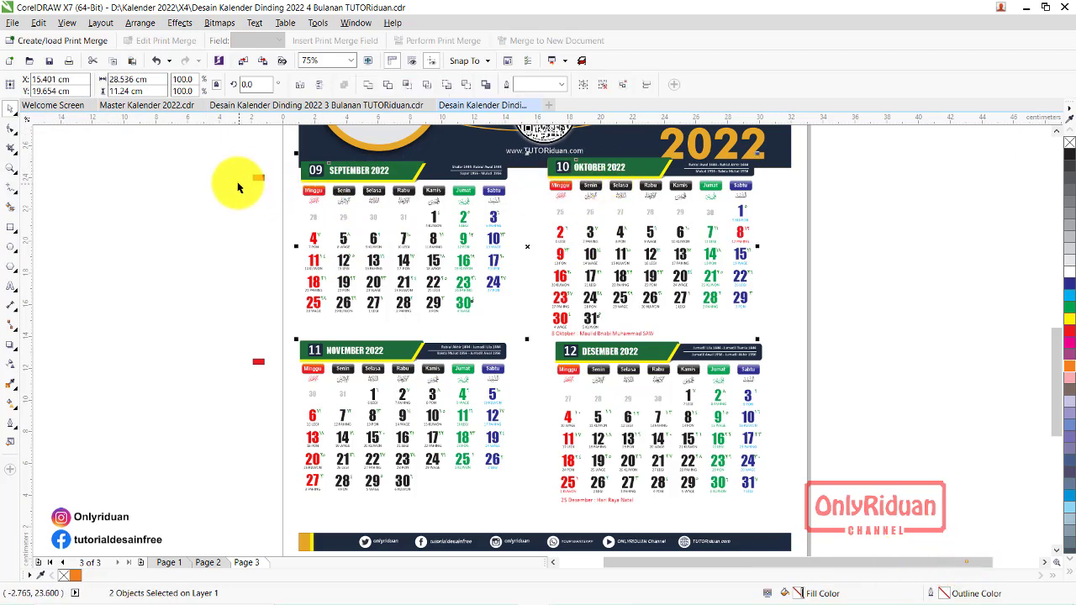
pyautogui.press('t')
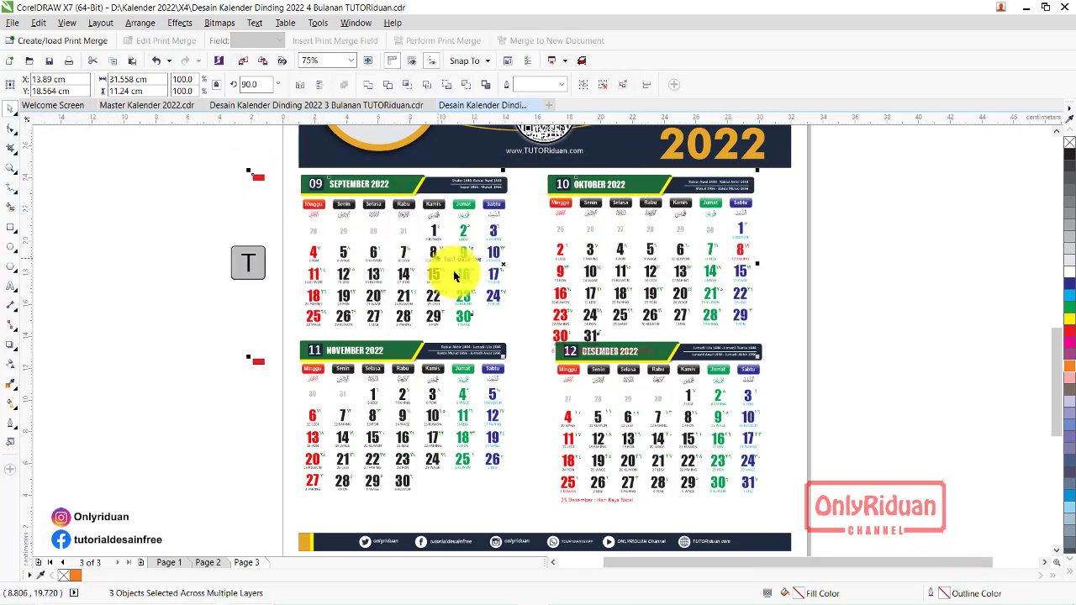
pyautogui.click(399, 363)
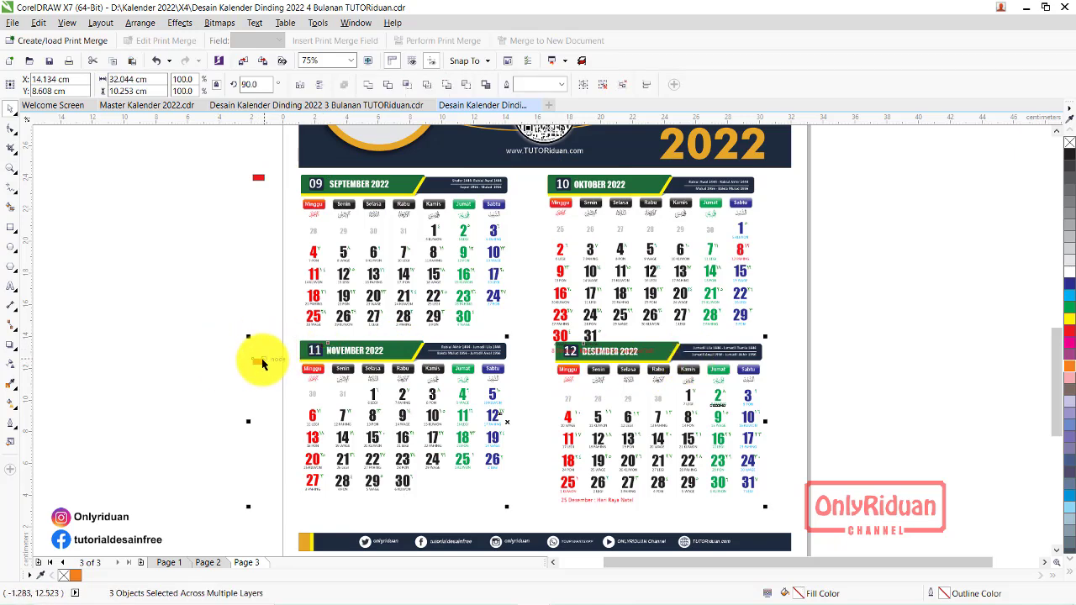
pyautogui.press('t')
pyautogui.click(874, 333)
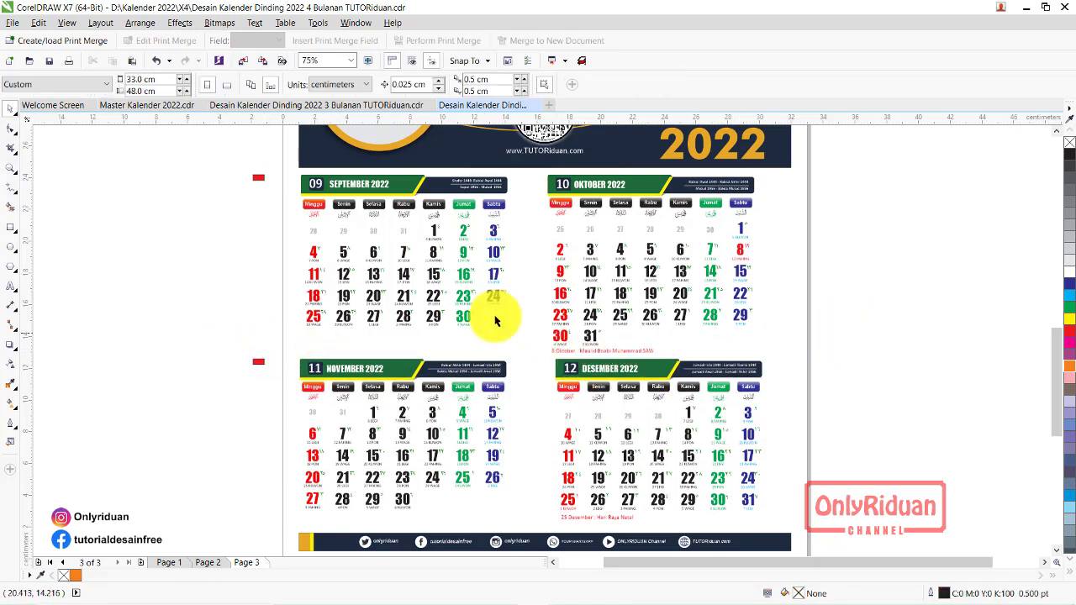
# Left-align September and November with the left red marker
pyautogui.click(401, 193)
pyautogui.keyDown('shift'); pyautogui.click(400, 371); pyautogui.keyUp('shift')
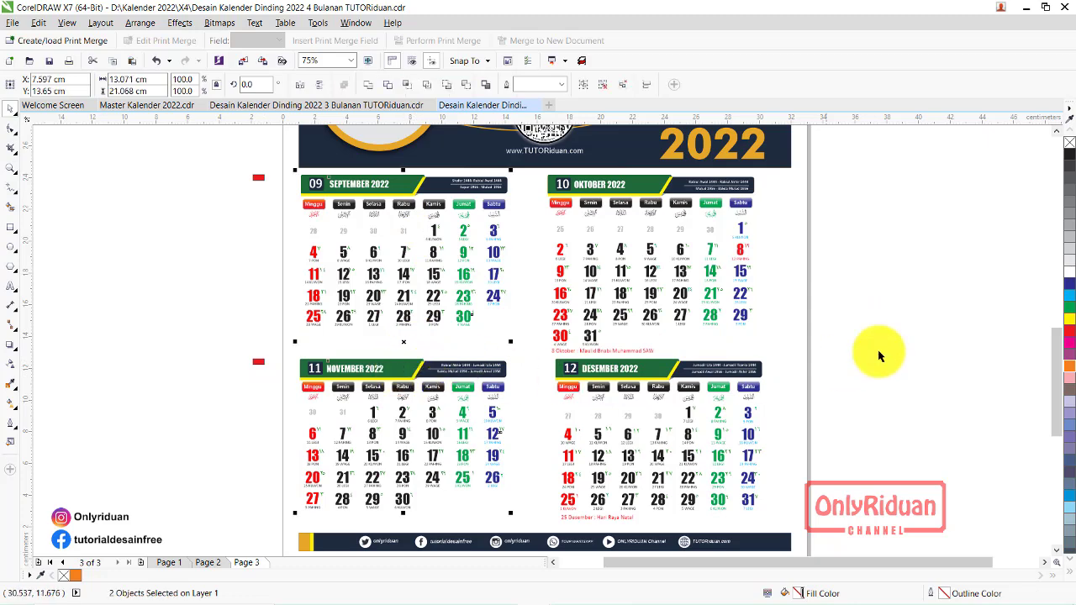
pyautogui.scroll(-2, 1055, 354)
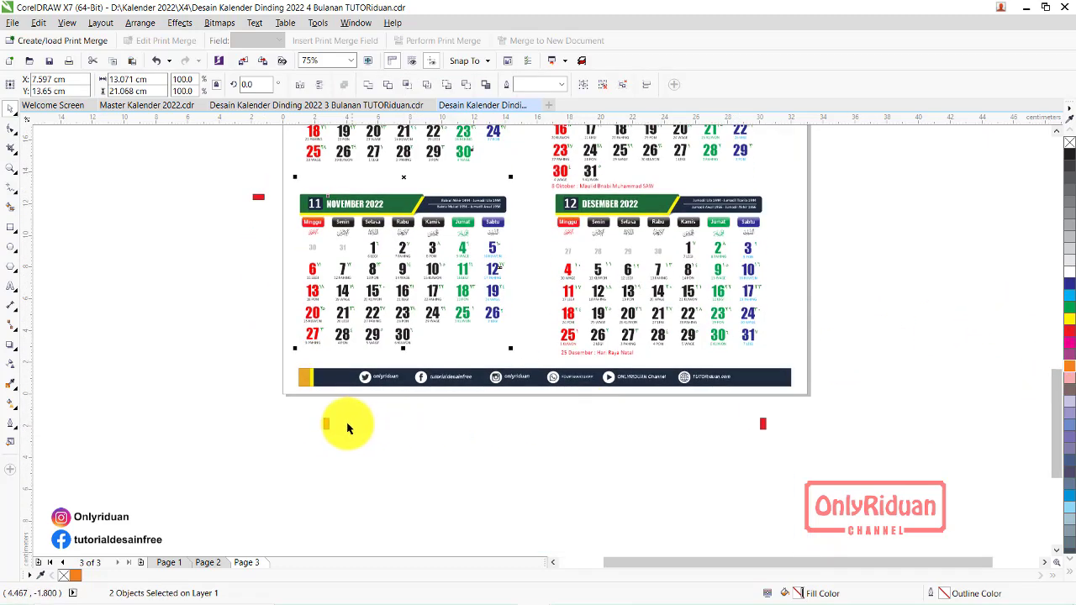
pyautogui.hotkey('ctrl', 'c')
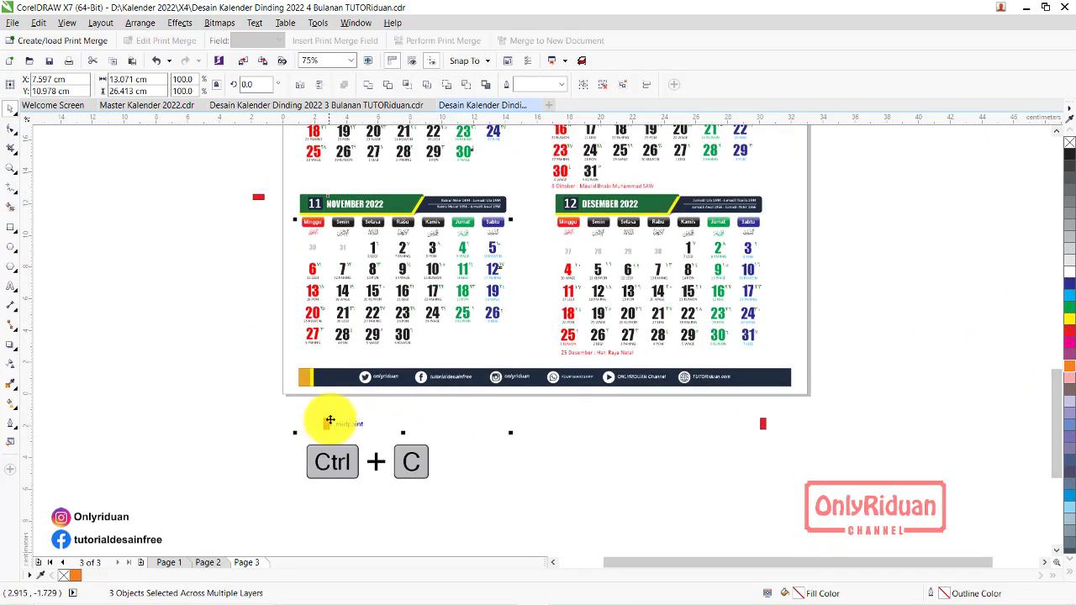
pyautogui.press('Right')
pyautogui.press('Right')
pyautogui.press('Right')
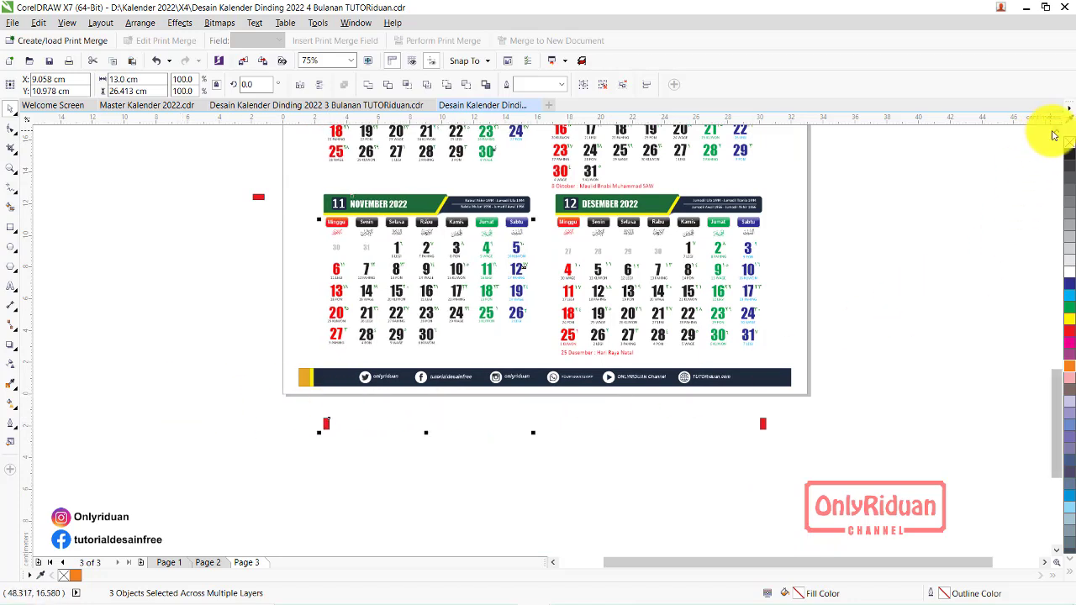
# Right-align October and December with the right red marker
pyautogui.click(1057, 132)
pyautogui.click(694, 159)
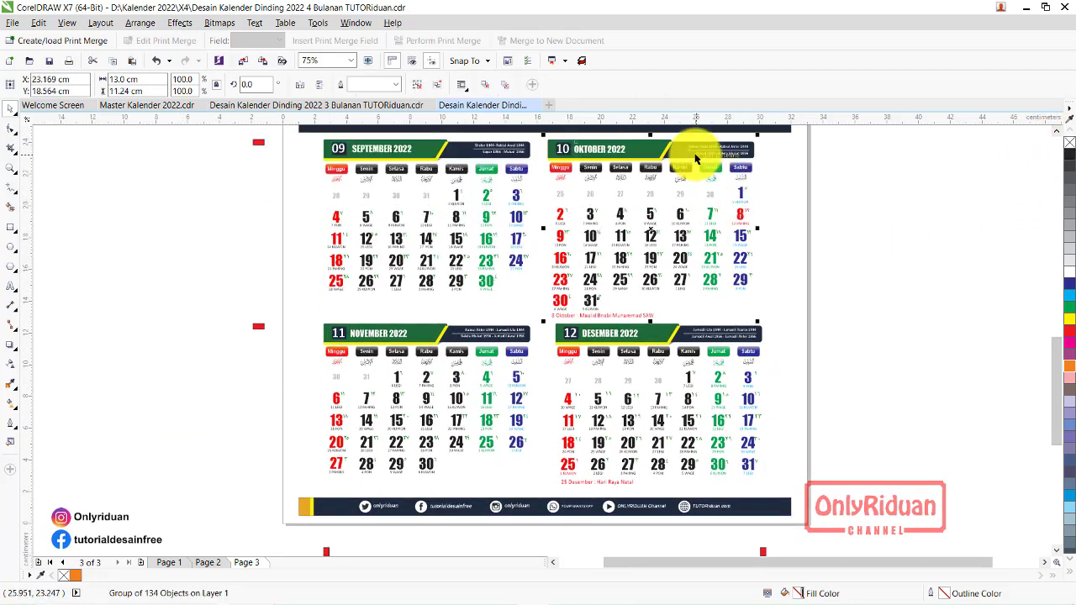
pyautogui.keyDown('shift'); pyautogui.click(661, 340); pyautogui.keyUp('shift')
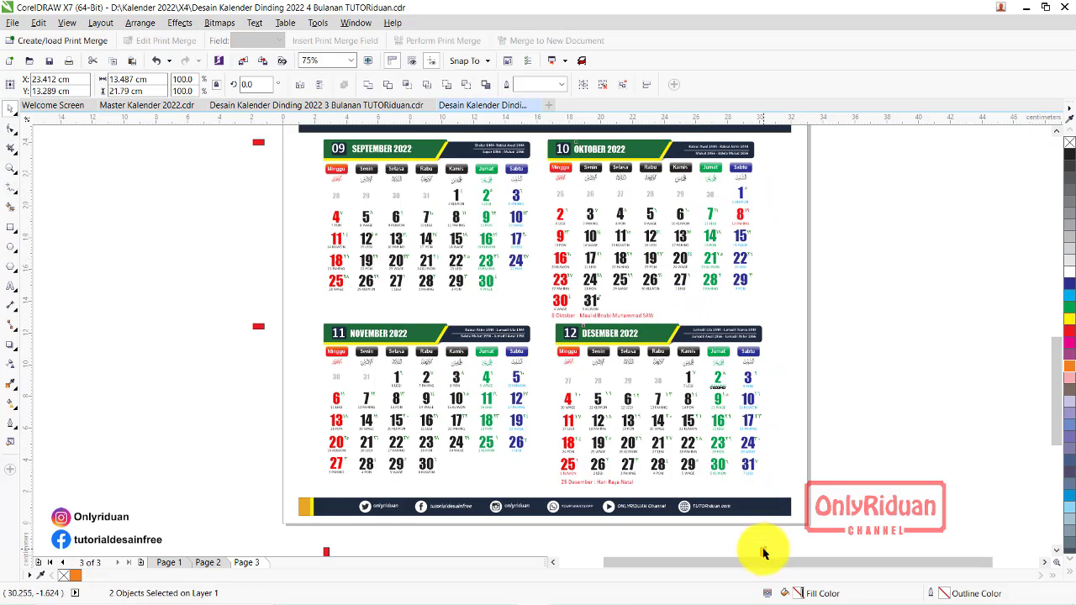
pyautogui.moveTo(764, 548); pyautogui.dragTo(776, 435)
pyautogui.click(855, 294)
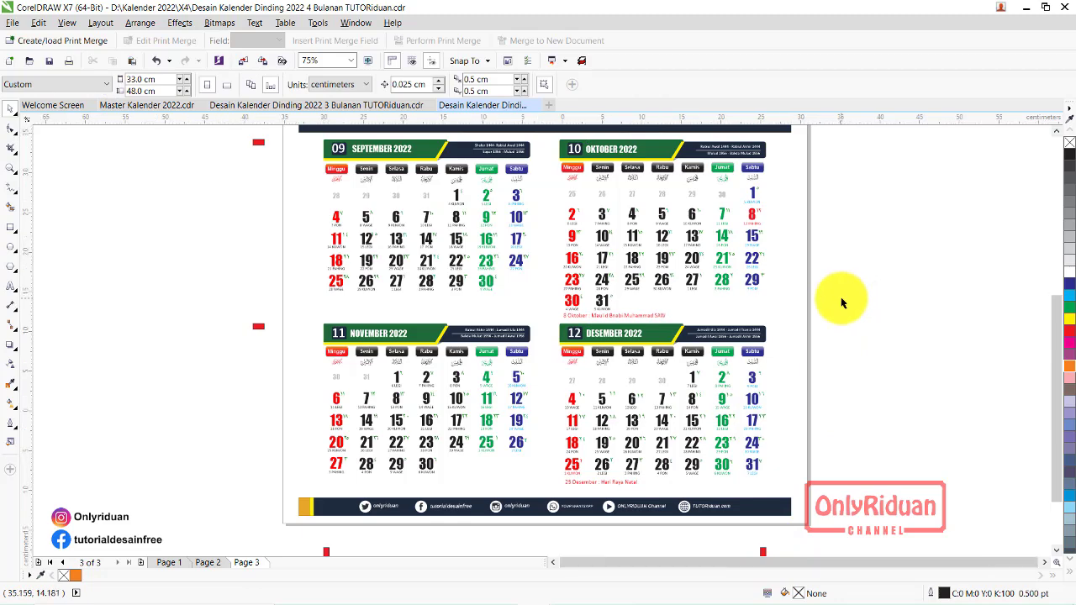
pyautogui.scroll(-1, 842, 303)
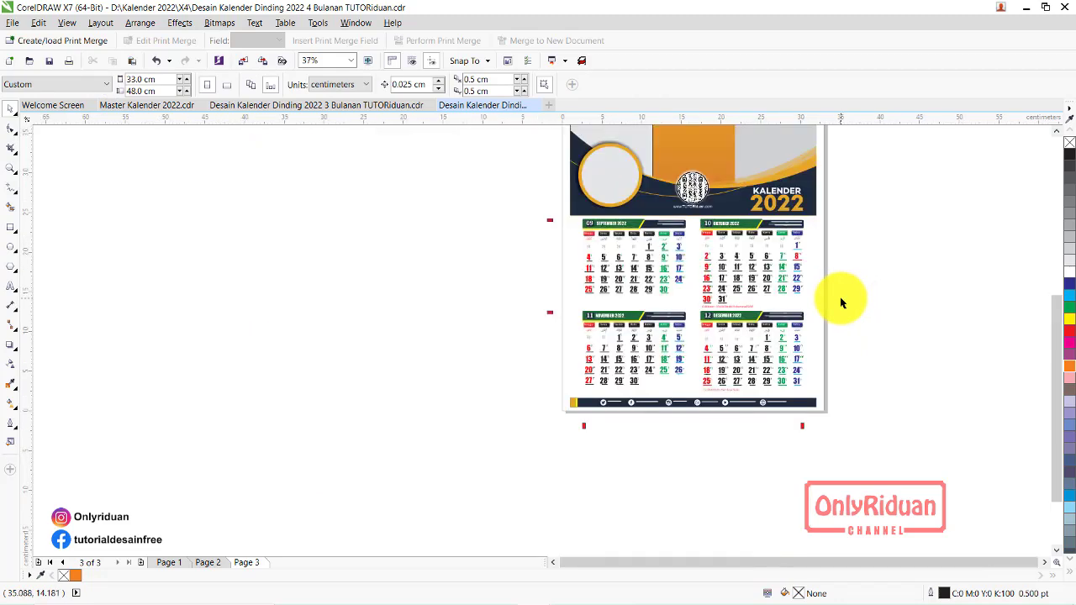
# Go to page 1 and select the grey right-hand header panel
pyautogui.click(179, 562)
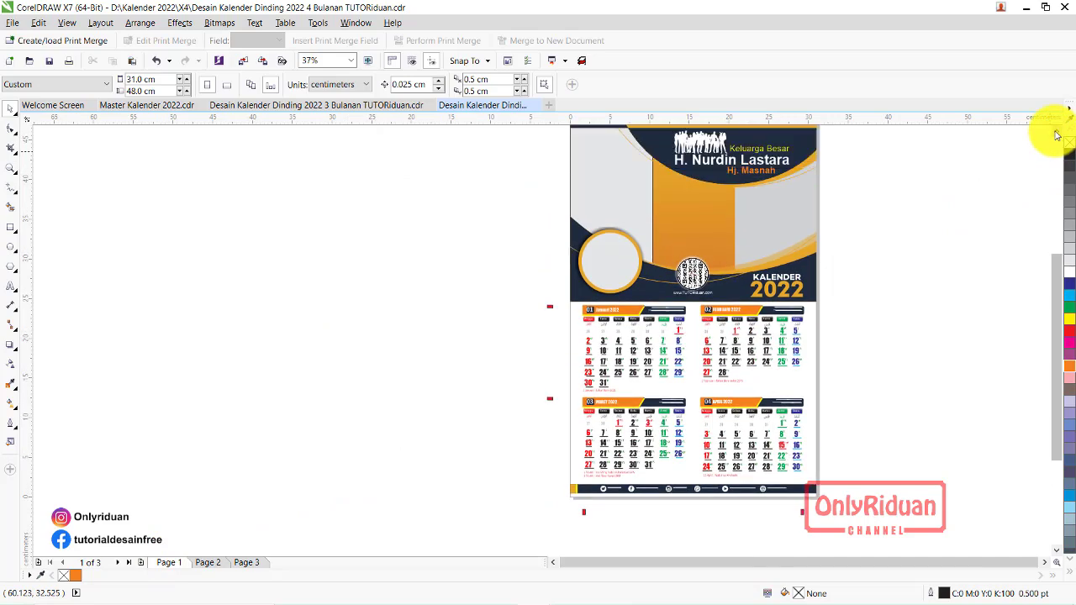
pyautogui.click(1057, 133)
pyautogui.scroll(2, 851, 374)
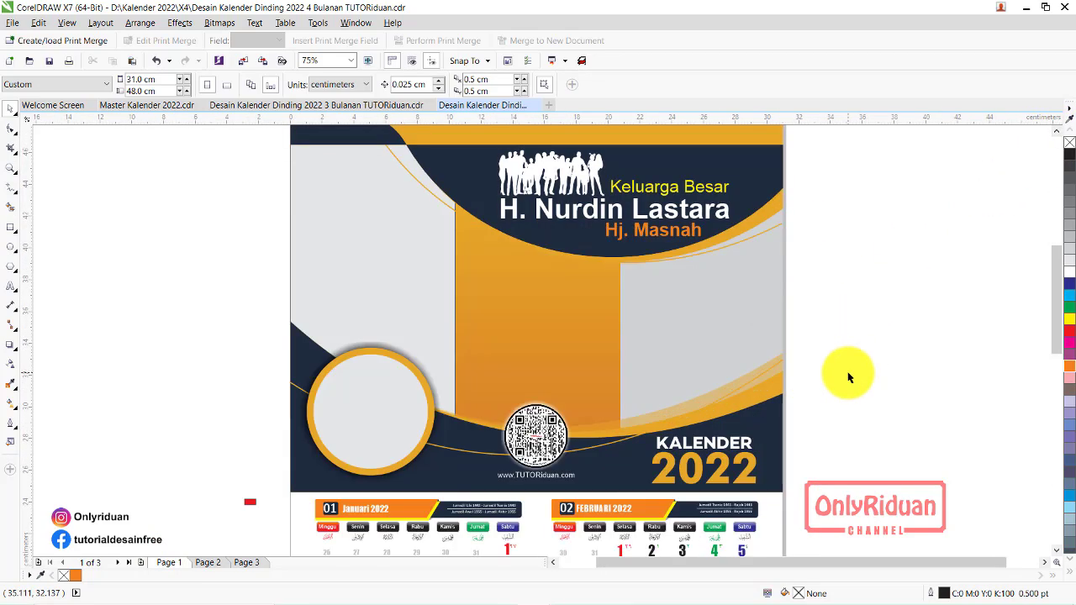
pyautogui.click(746, 308)
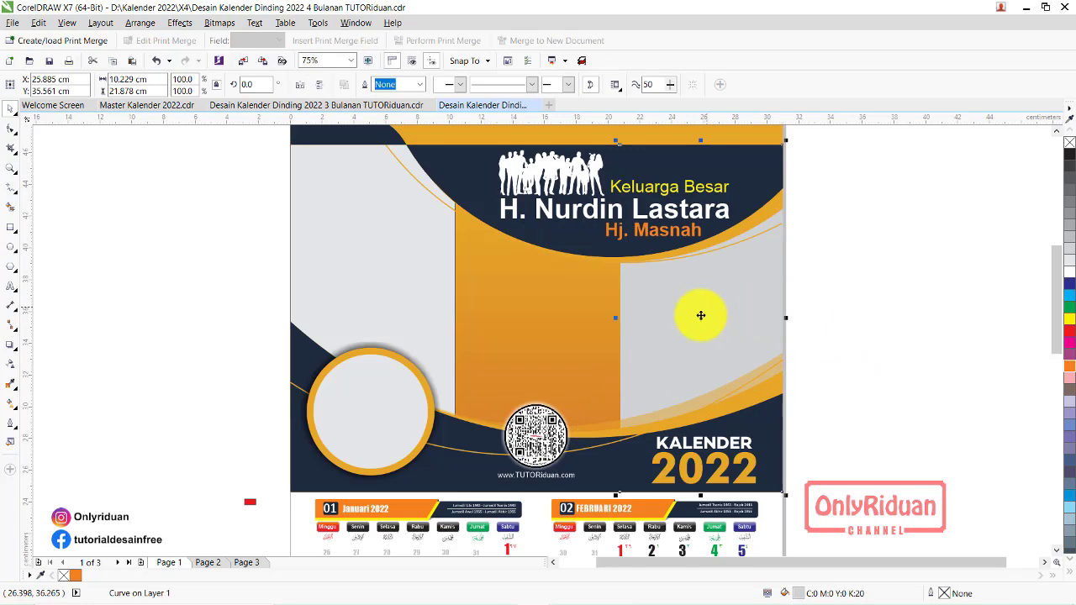
# Import IMG_20210321_101954 and place it beside the page
pyautogui.click(13, 24)
pyautogui.click(41, 212)
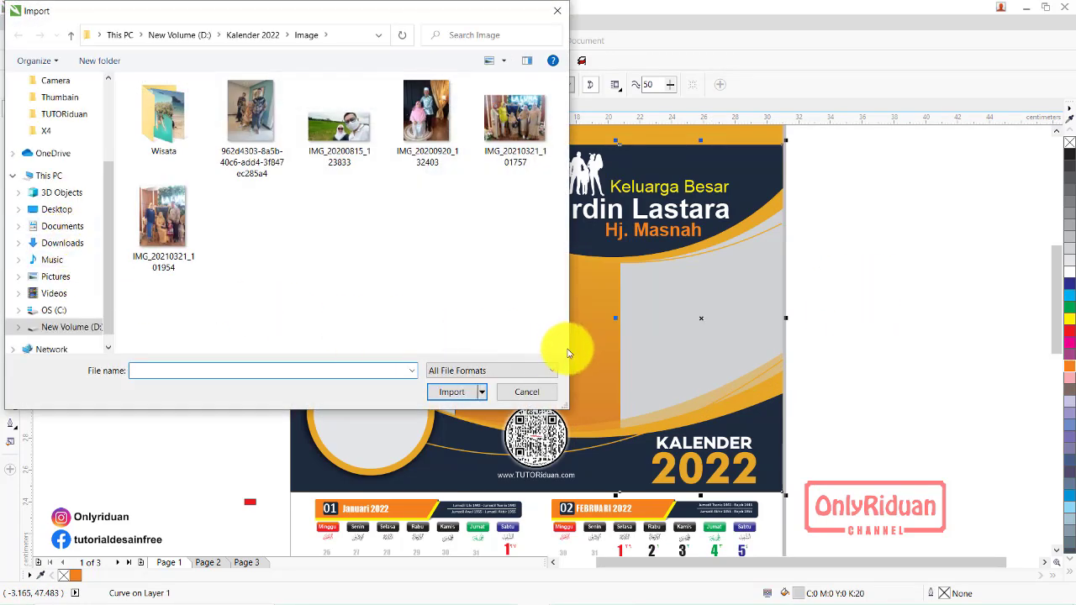
pyautogui.click(164, 220)
pyautogui.click(452, 393)
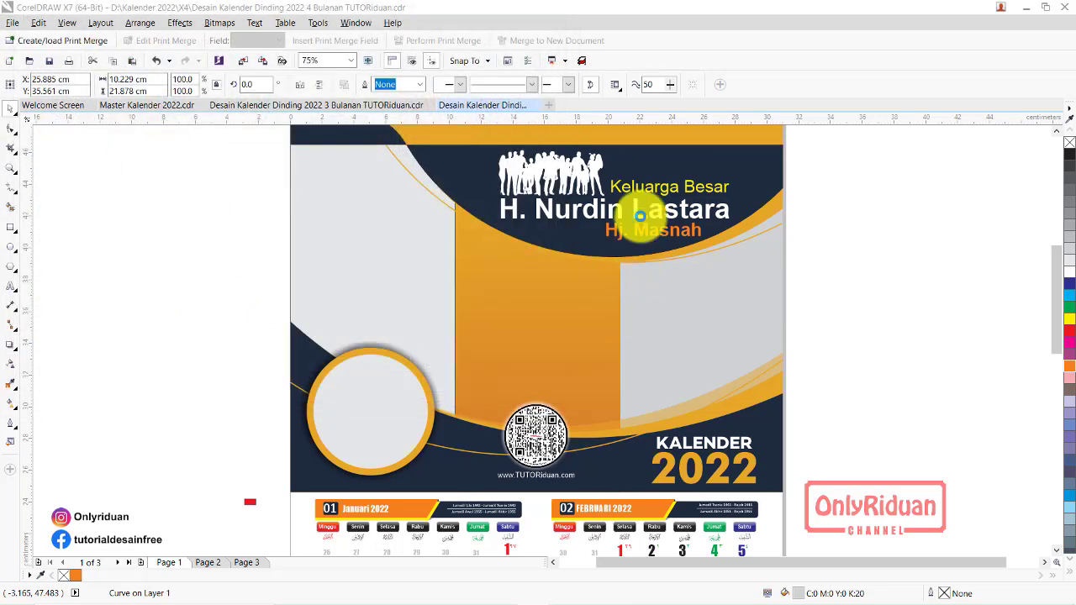
pyautogui.click(793, 436)
pyautogui.moveTo(639, 272); pyautogui.dragTo(898, 272)
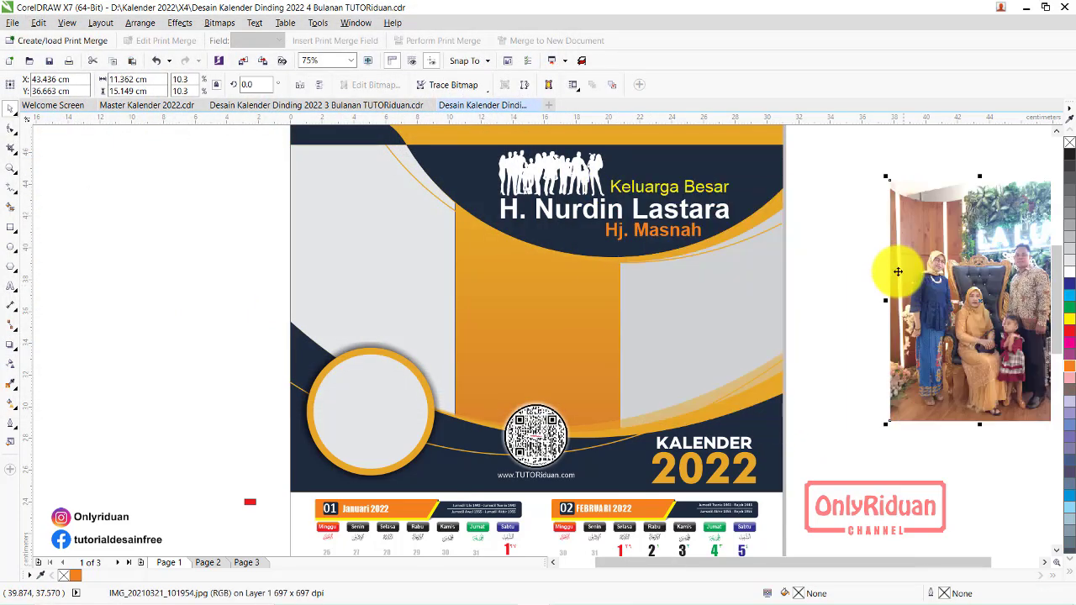
# PowerClip the photo inside the grey right-hand panel
pyautogui.rightClick(935, 245)
pyautogui.press('Escape')
pyautogui.rightClick(917, 239)
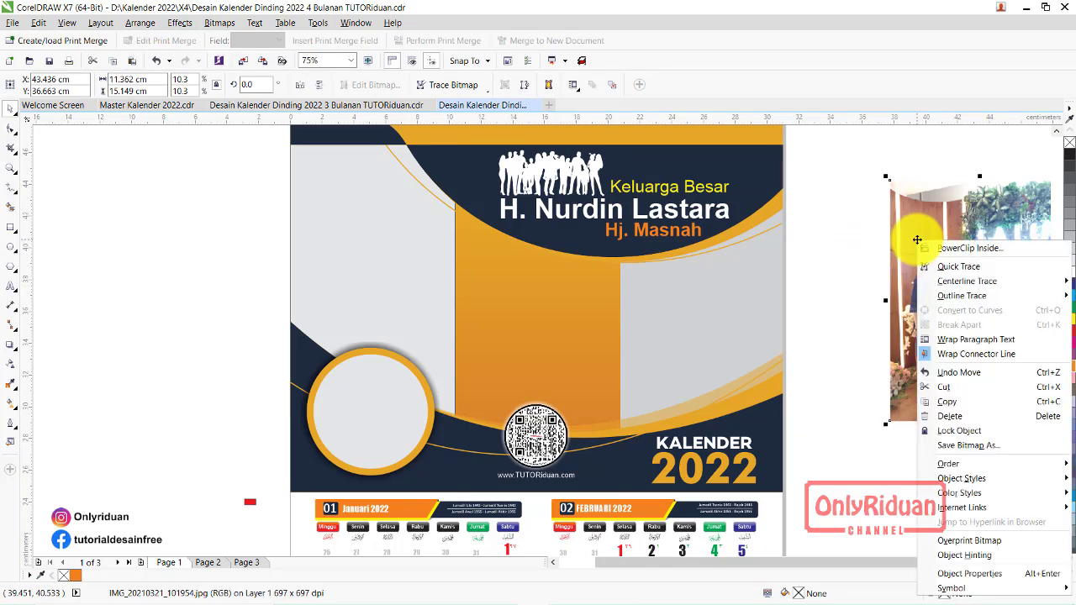
pyautogui.click(950, 248)
pyautogui.click(713, 306)
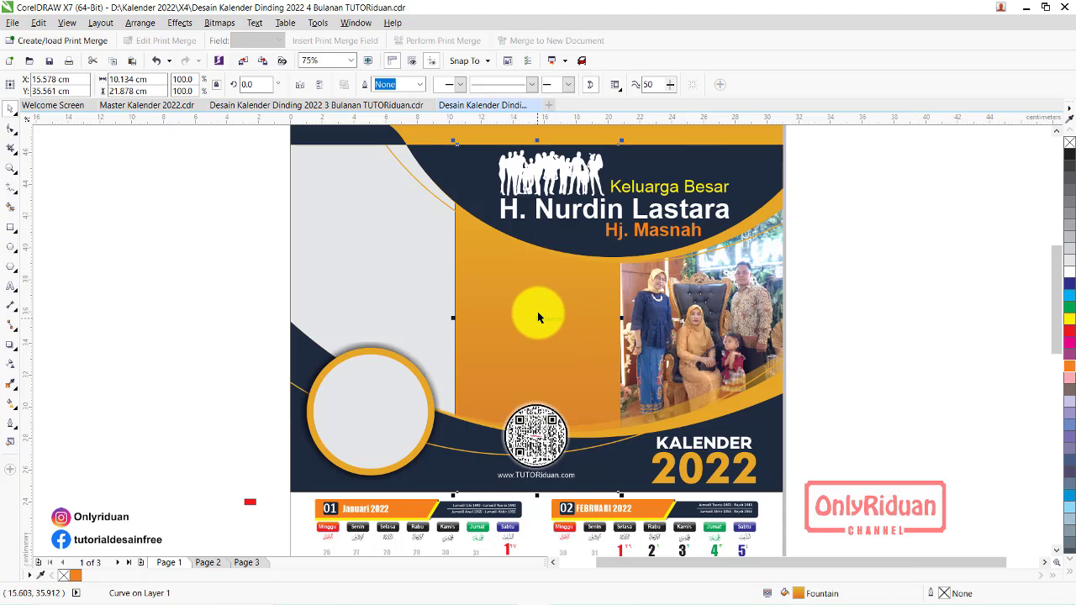
pyautogui.click(12, 23)
# Import the group photo IMG_20210321_101757 and place it beside the page
pyautogui.click(35, 222)
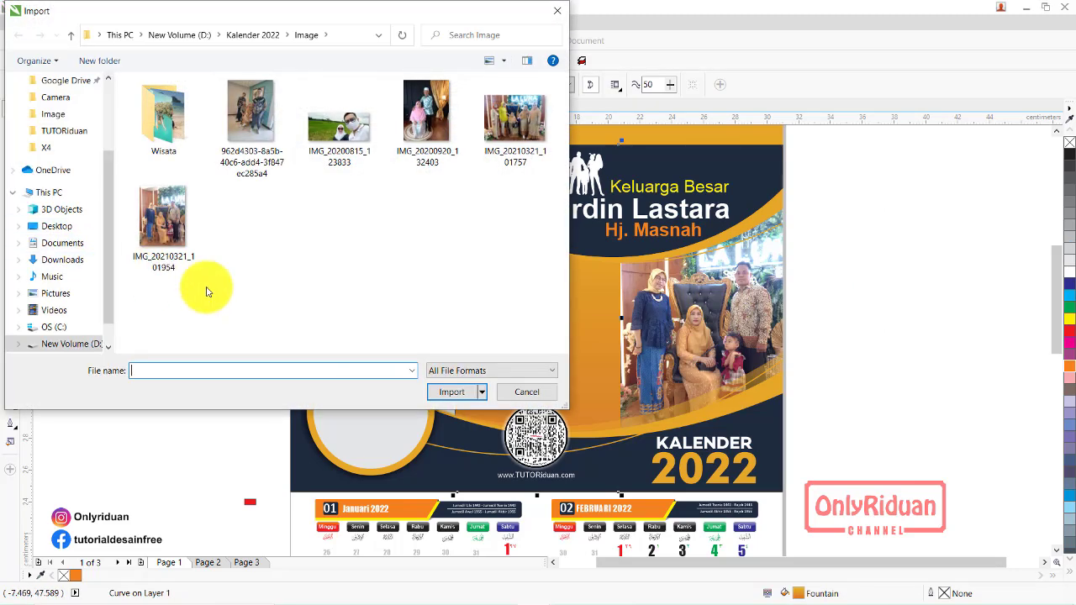
pyautogui.click(511, 156)
pyautogui.click(451, 392)
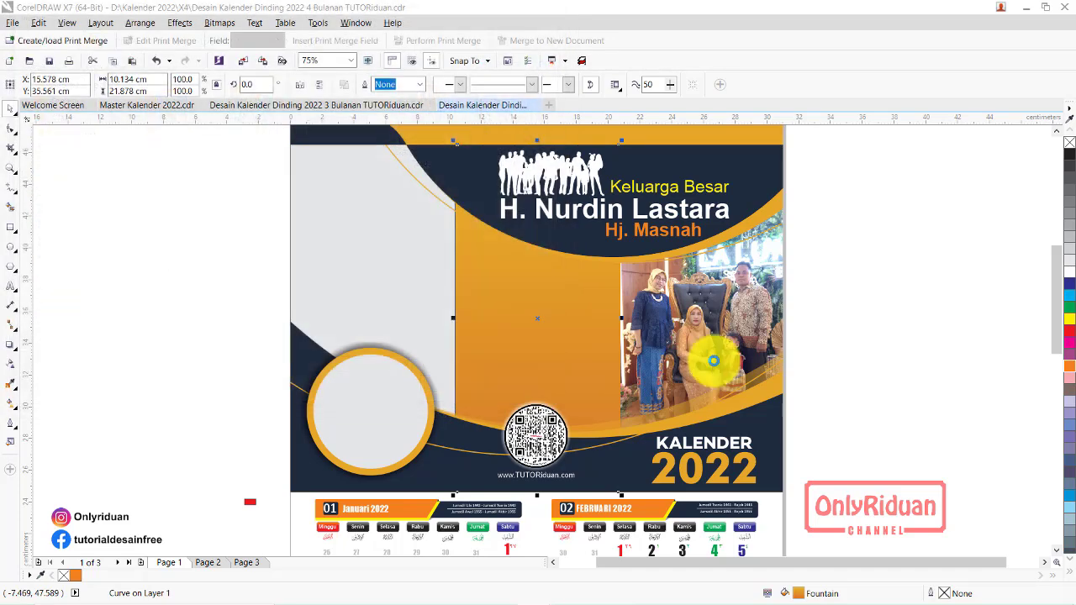
pyautogui.moveTo(803, 205)
pyautogui.mouseDown()
pyautogui.moveTo(1055, 507)
pyautogui.moveTo(958, 451)
pyautogui.mouseUp()
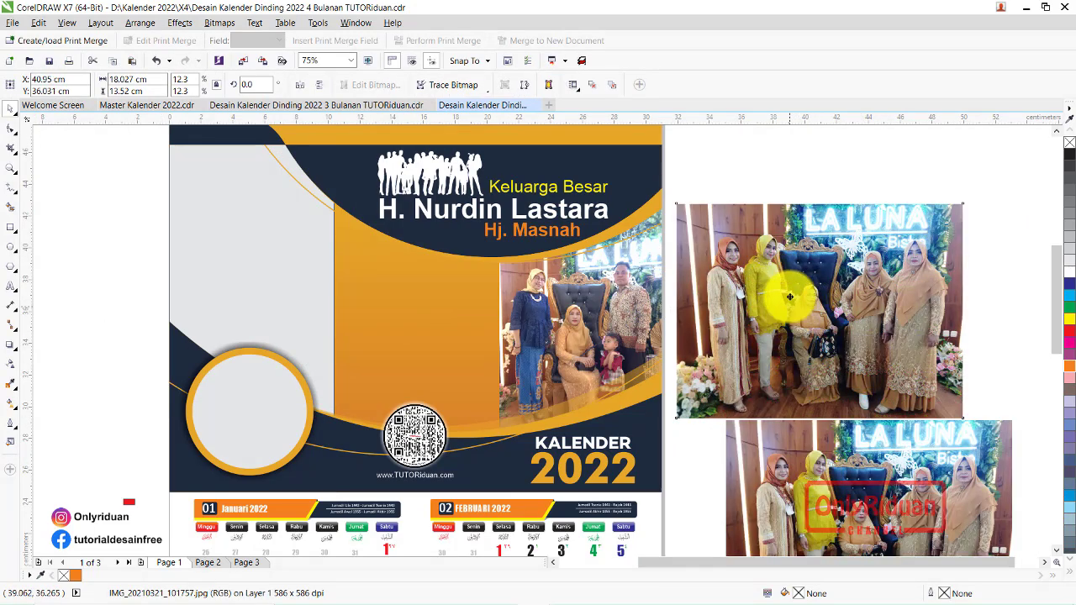
pyautogui.moveTo(774, 288); pyautogui.dragTo(771, 253)
# PowerClip the group photo into the orange middle panel, shifted left inside the frame
pyautogui.rightClick(803, 233)
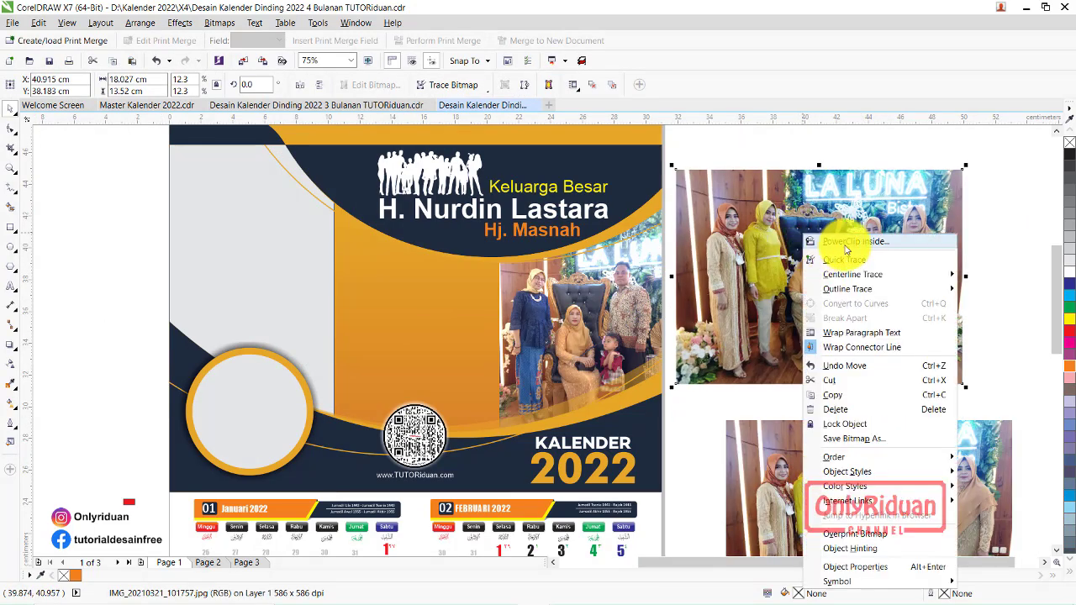
pyautogui.click(832, 241)
pyautogui.click(424, 317)
pyautogui.rightClick(424, 311)
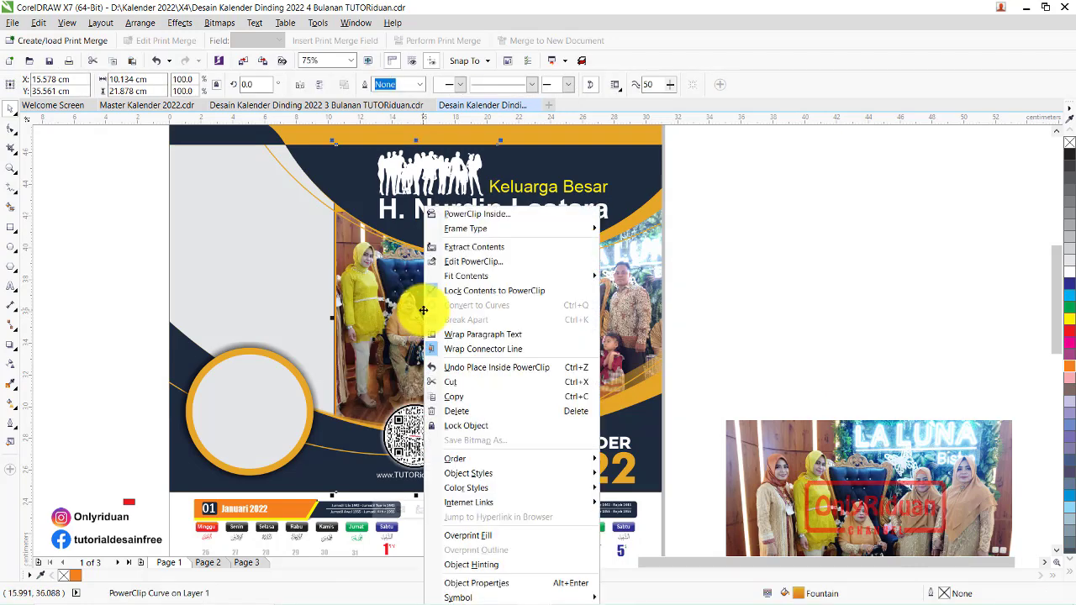
pyautogui.click(458, 262)
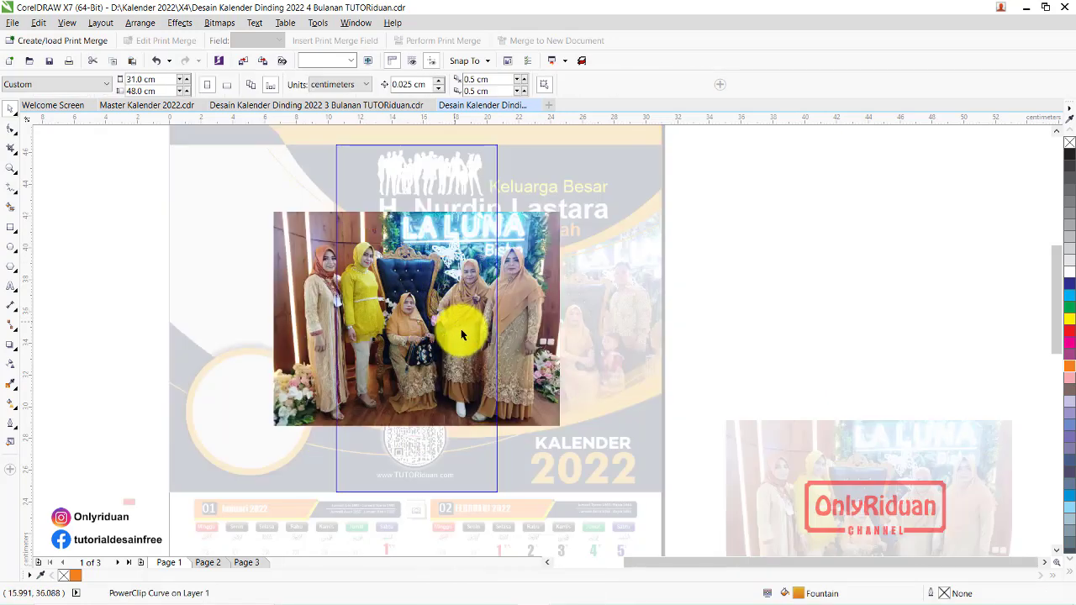
pyautogui.moveTo(458, 314); pyautogui.dragTo(417, 318)
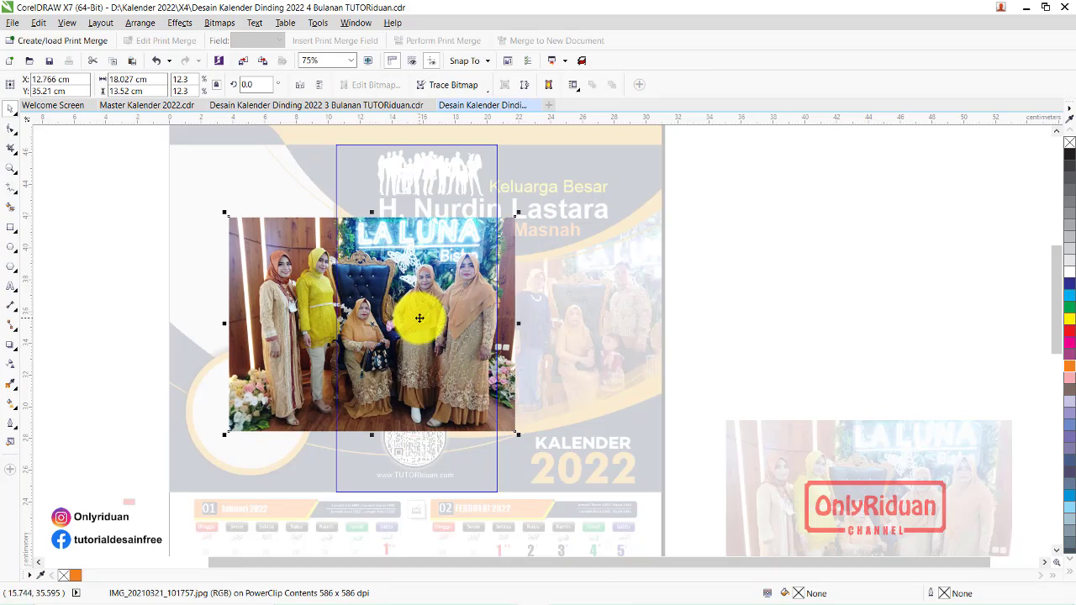
pyautogui.rightClick(422, 317)
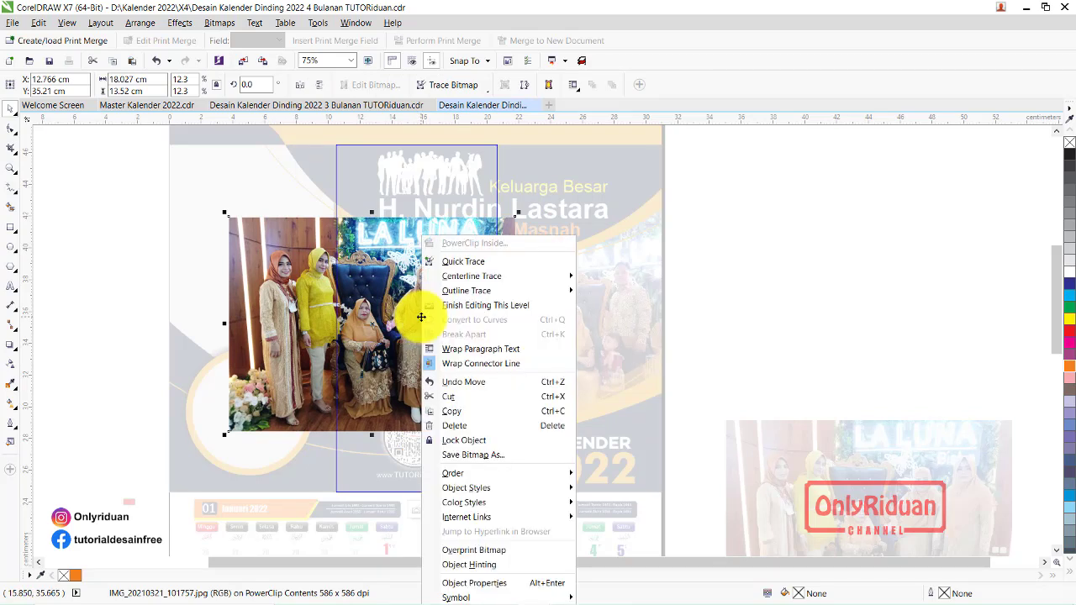
pyautogui.click(470, 305)
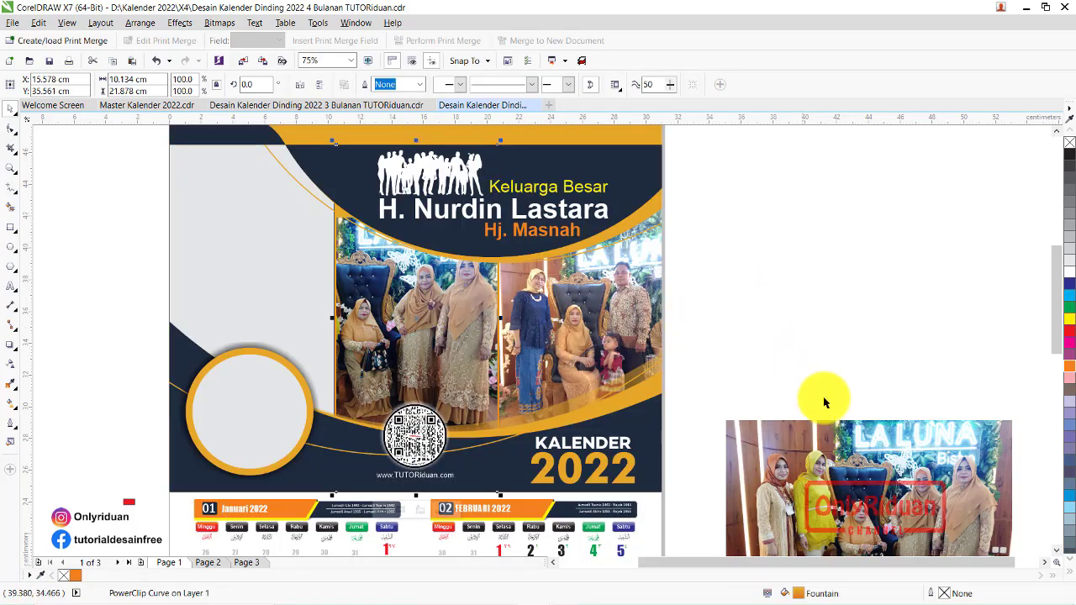
pyautogui.moveTo(827, 449); pyautogui.dragTo(810, 232)
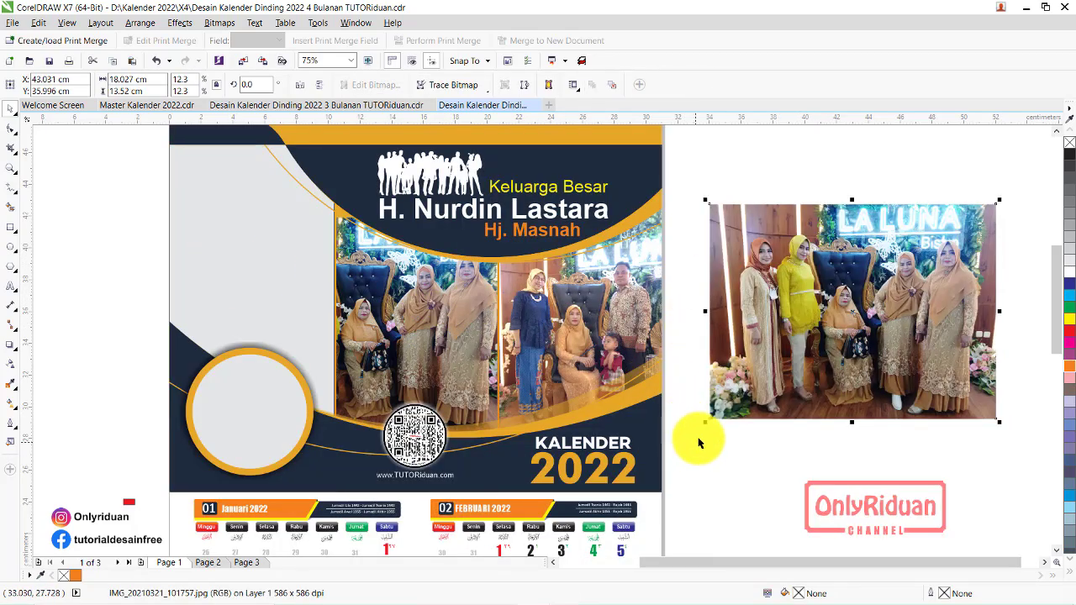
# Enlarge the spare photo and PowerClip it into the top-left header panel
pyautogui.moveTo(705, 422); pyautogui.dragTo(639, 471)
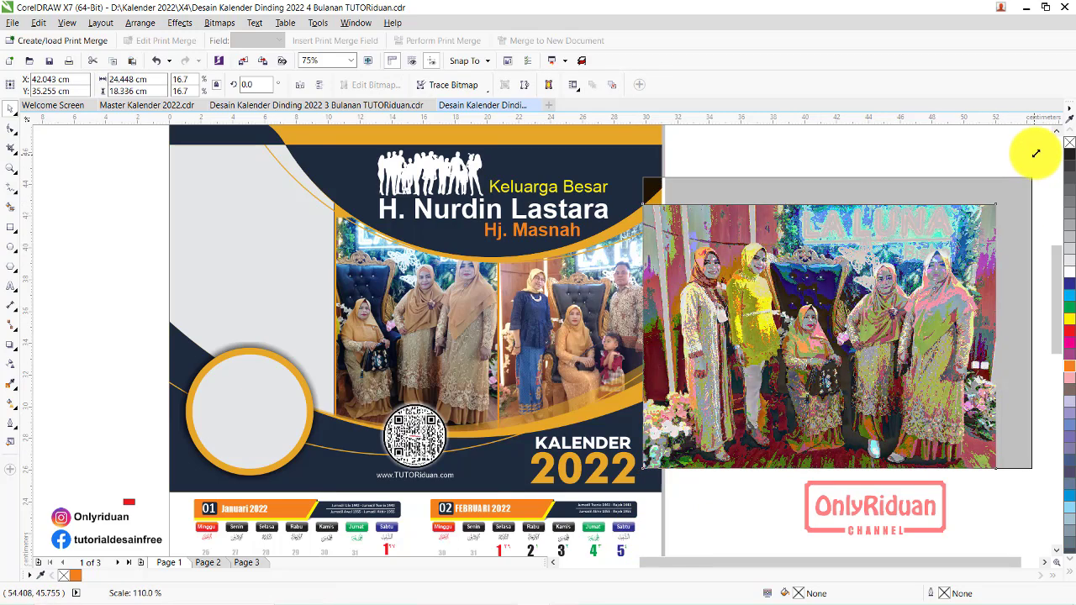
pyautogui.moveTo(999, 202); pyautogui.dragTo(1041, 169)
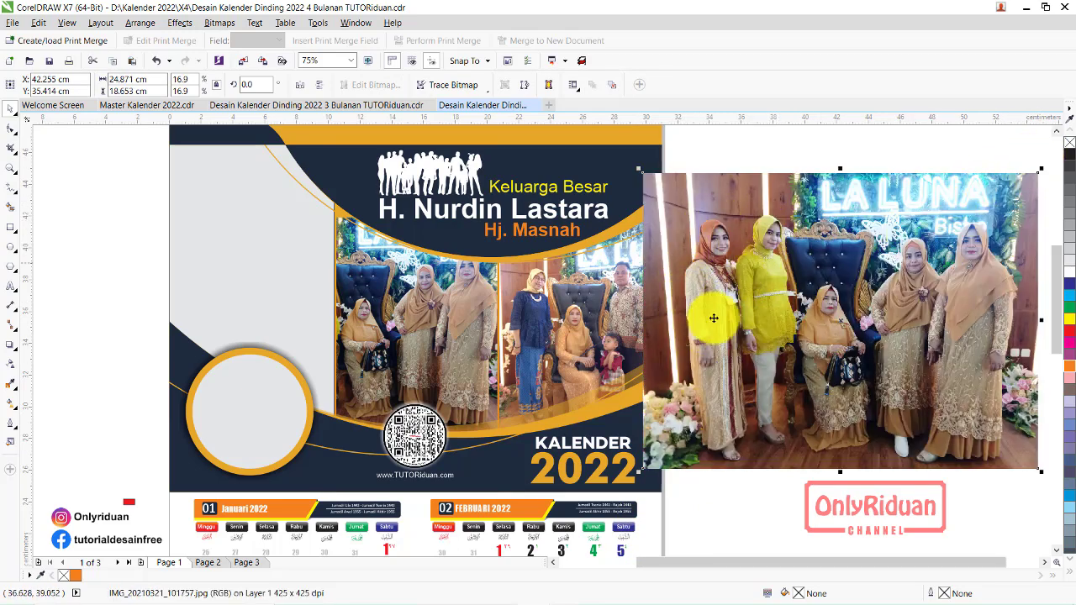
pyautogui.moveTo(722, 316); pyautogui.dragTo(790, 287)
pyautogui.rightClick(871, 219)
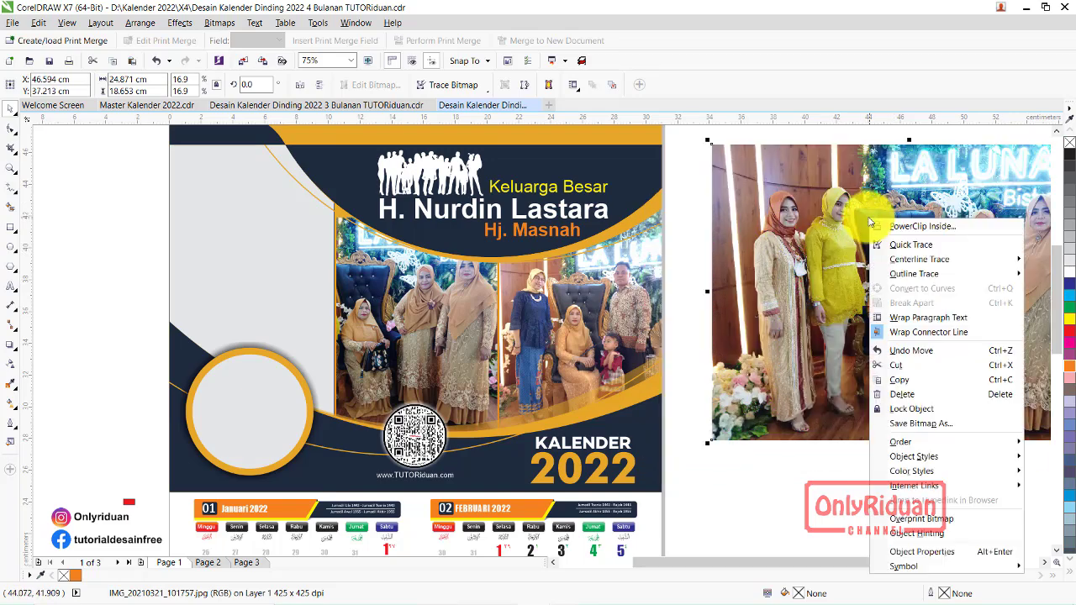
pyautogui.click(899, 227)
pyautogui.click(259, 233)
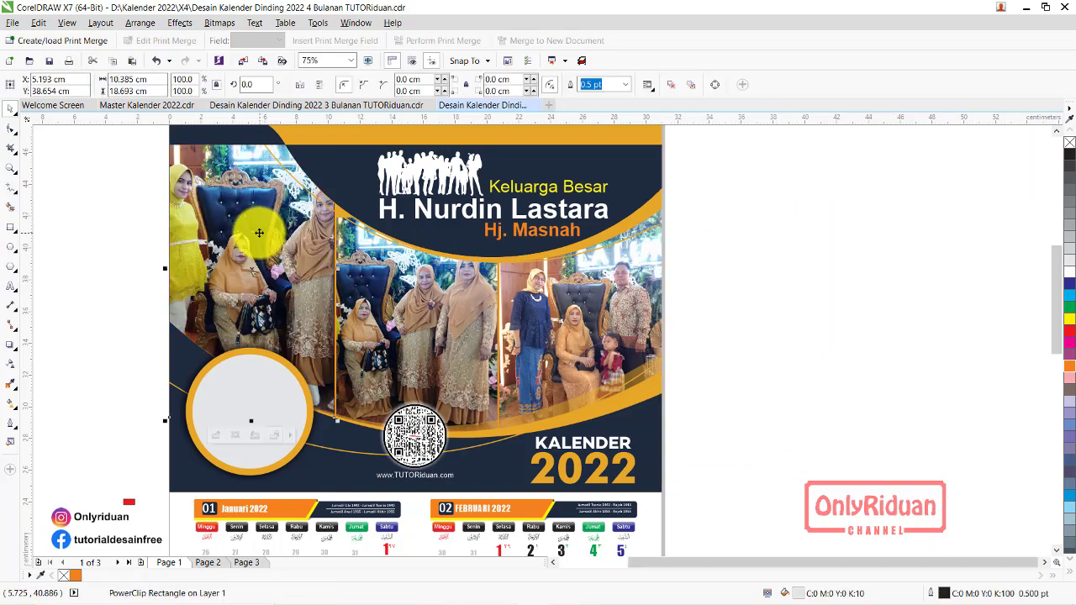
# Shift the photo right and enlarge it inside the top-left panel
pyautogui.rightClick(260, 226)
pyautogui.click(286, 255)
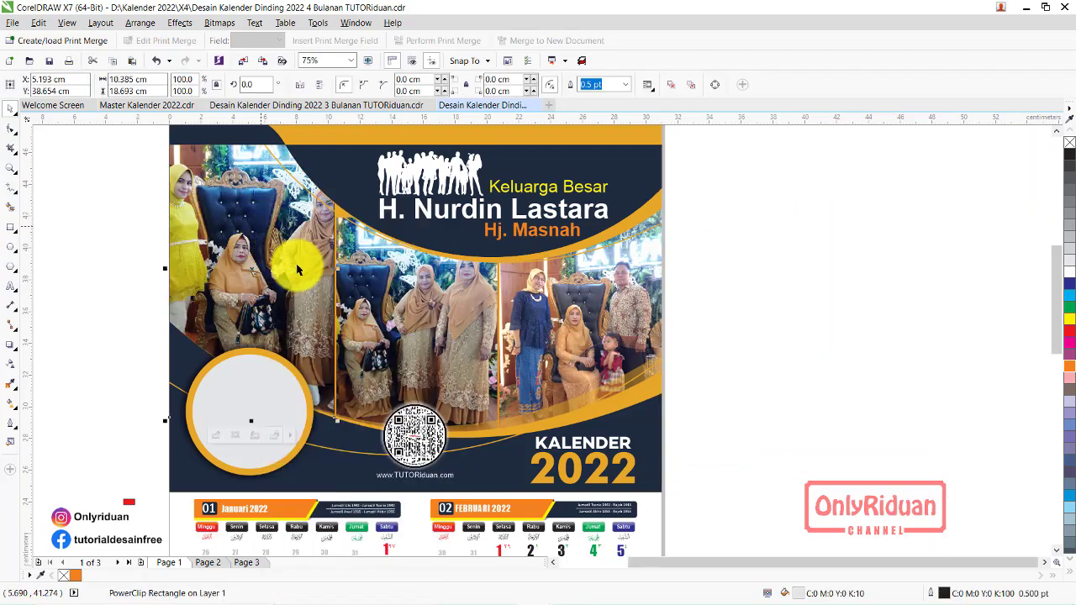
pyautogui.moveTo(251, 247); pyautogui.dragTo(341, 245)
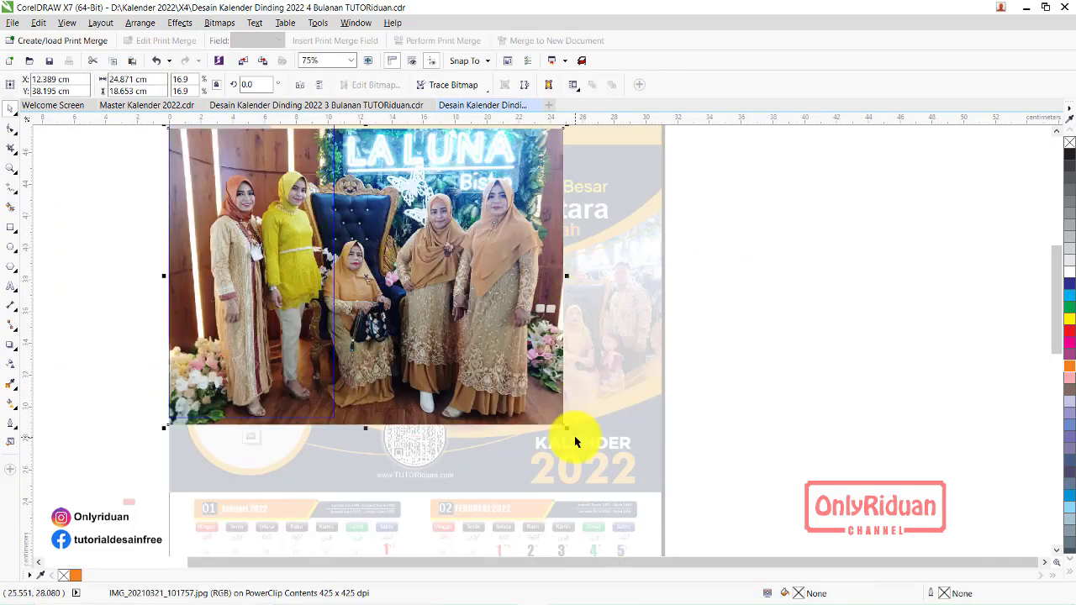
pyautogui.moveTo(566, 431); pyautogui.dragTo(594, 450)
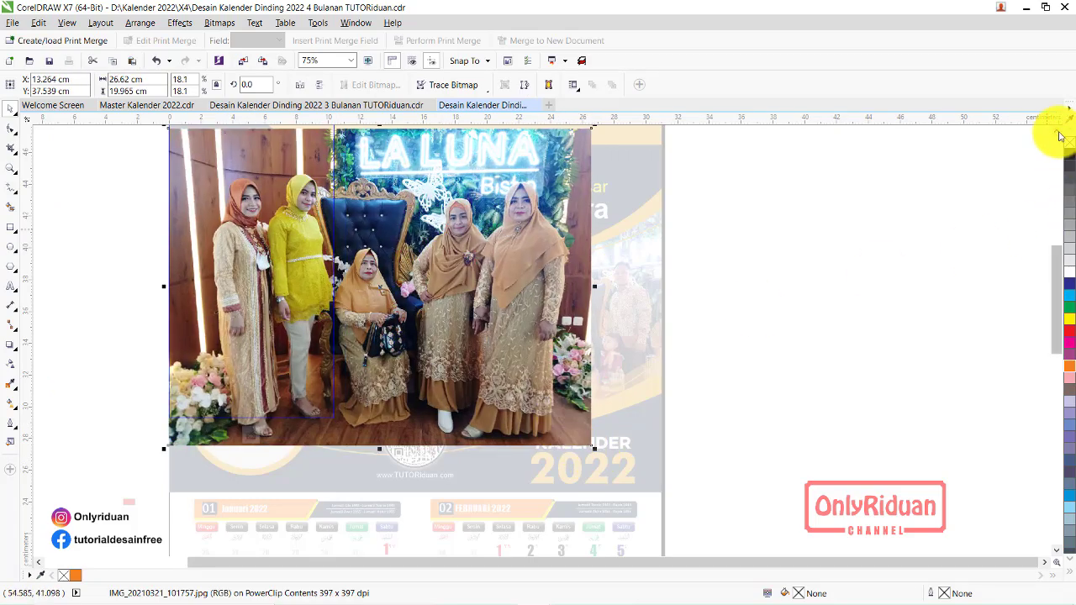
pyautogui.scroll(2, 1059, 135)
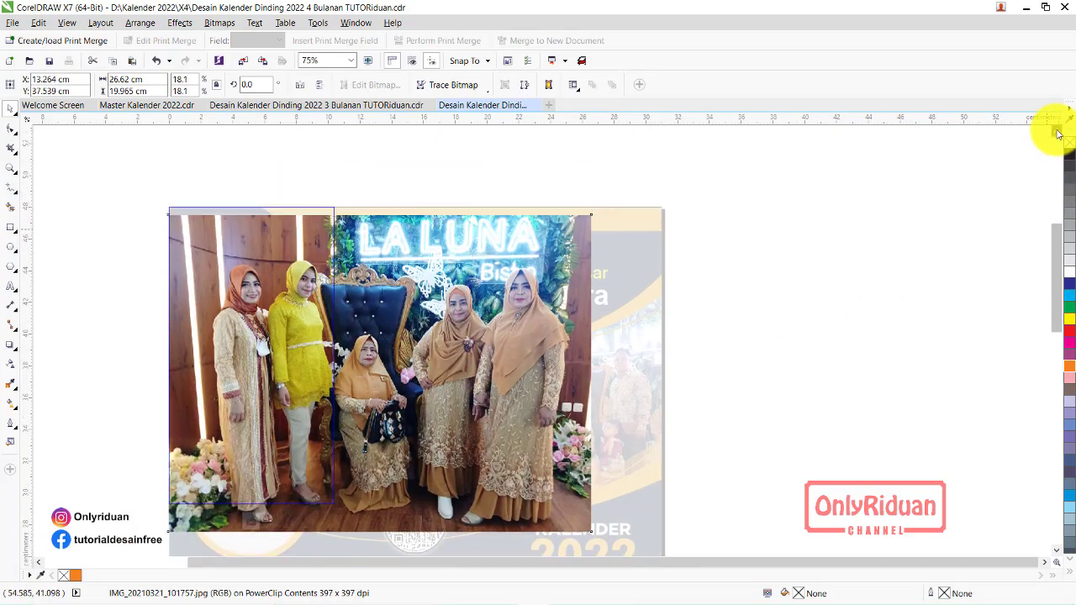
pyautogui.rightClick(298, 239)
pyautogui.click(348, 306)
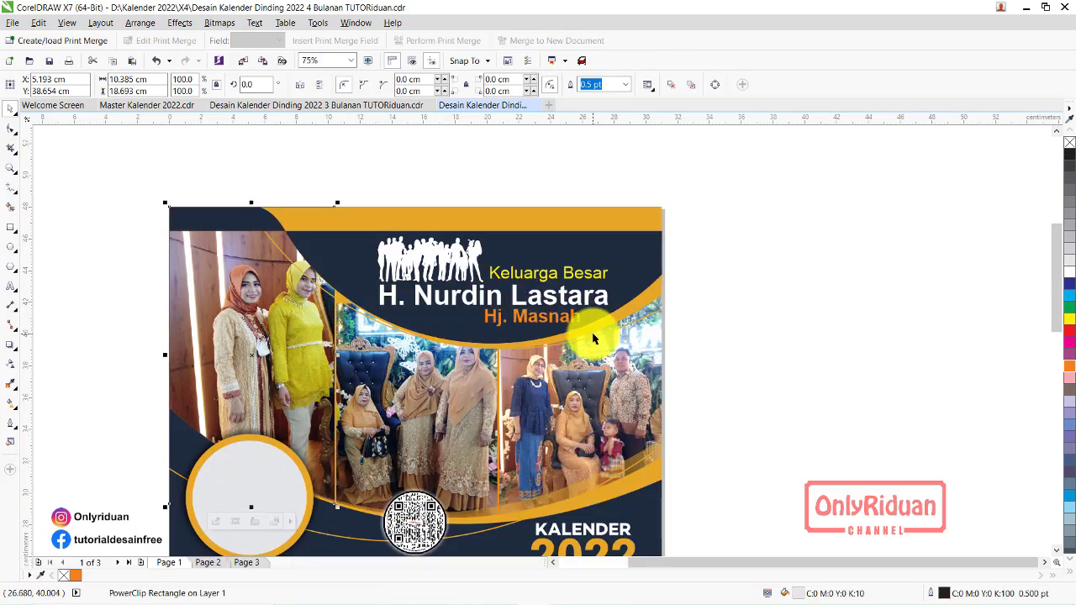
# Resize the top-left panel's photo and nudge it slightly right and down
pyautogui.rightClick(281, 305)
pyautogui.click(348, 258)
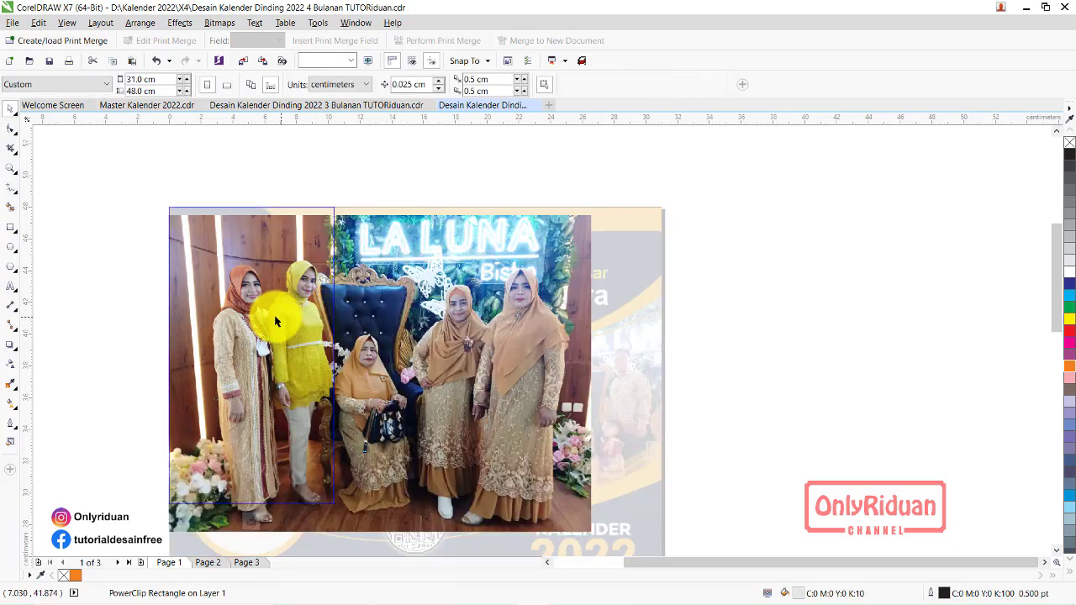
pyautogui.click(275, 322)
pyautogui.moveTo(164, 537); pyautogui.dragTo(152, 528)
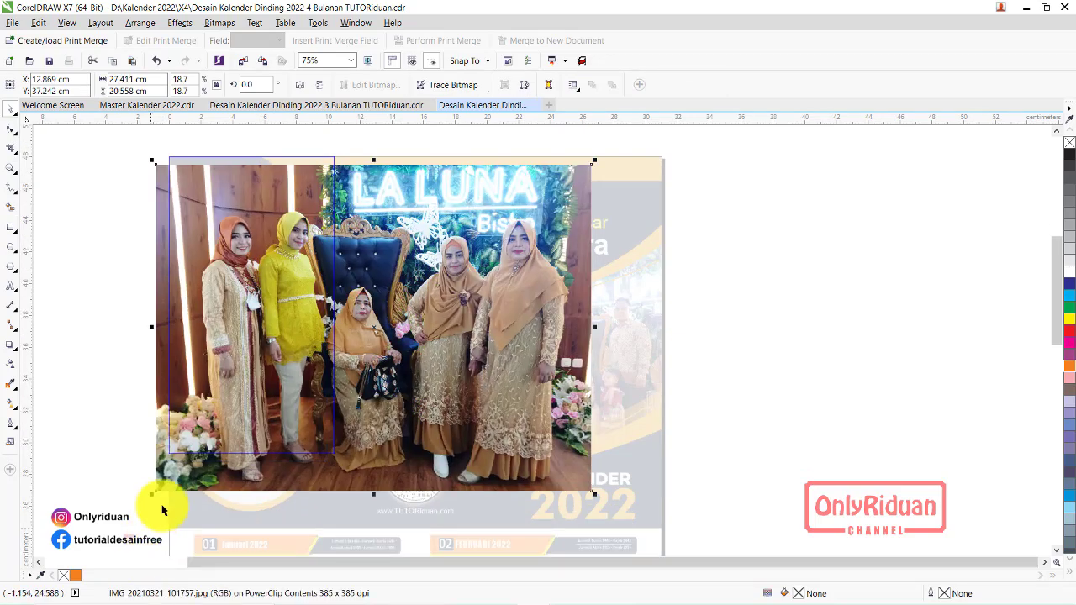
pyautogui.moveTo(356, 322); pyautogui.dragTo(359, 327)
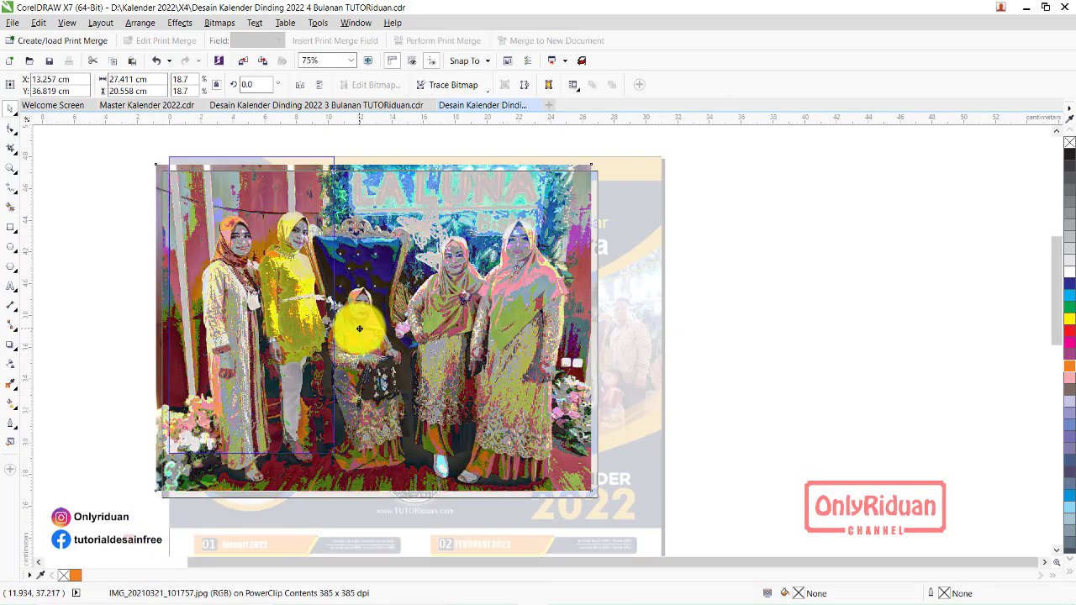
pyautogui.rightClick(328, 303)
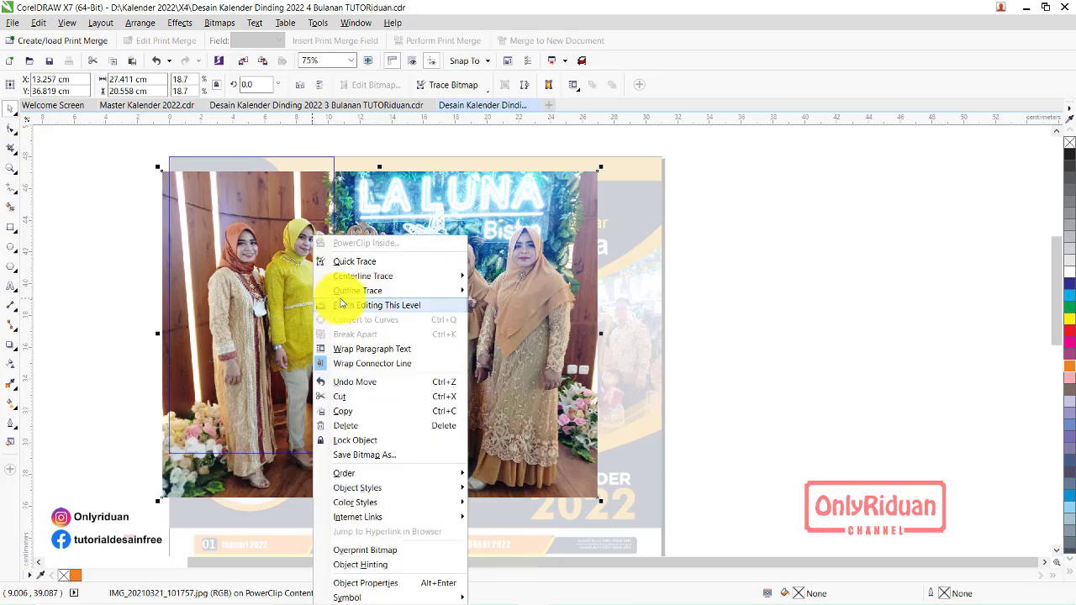
pyautogui.click(362, 300)
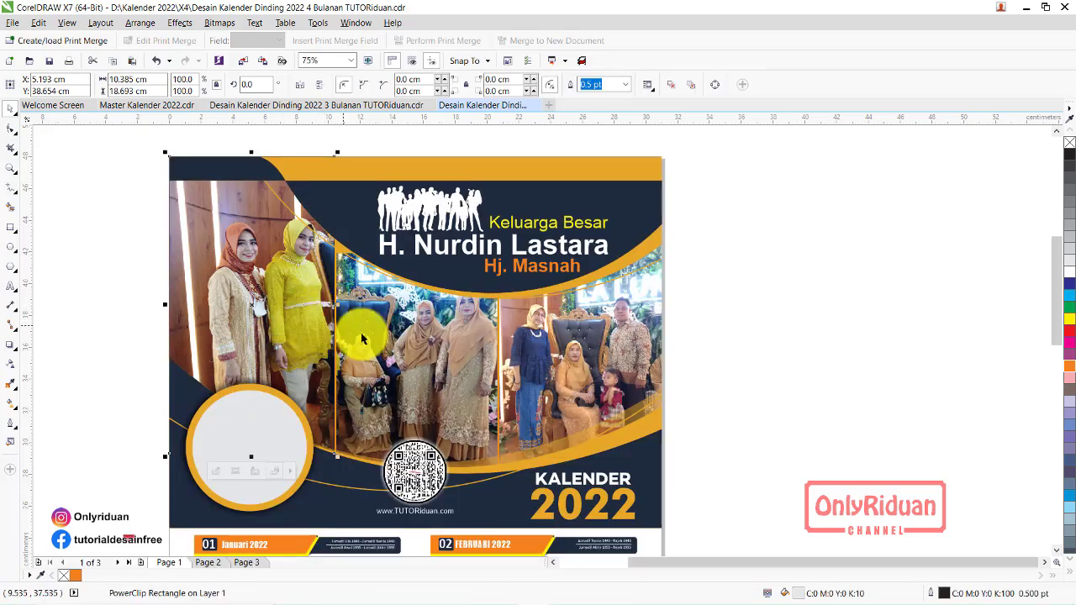
pyautogui.moveTo(1058, 294); pyautogui.dragTo(846, 319)
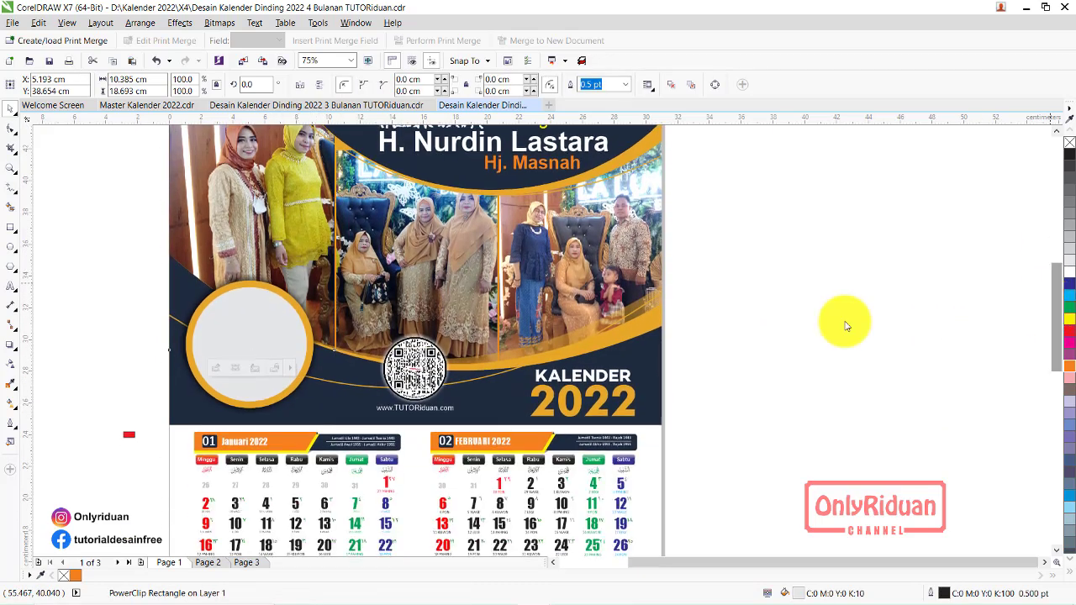
# Import the photo IMG_20200920_132403.jpg and place it beside the page's left edge
pyautogui.click(822, 301)
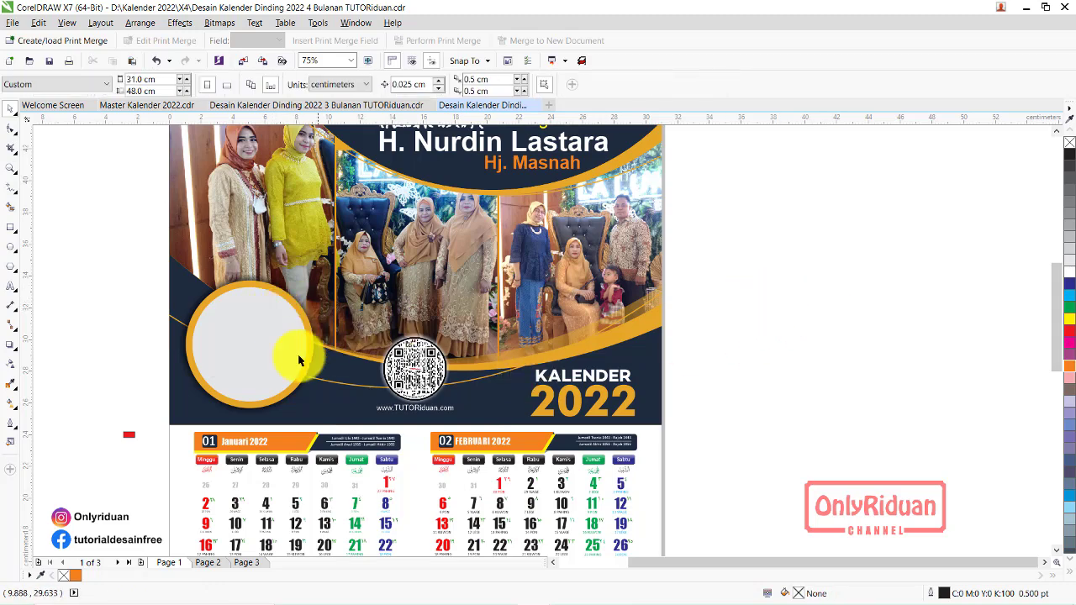
pyautogui.click(13, 23)
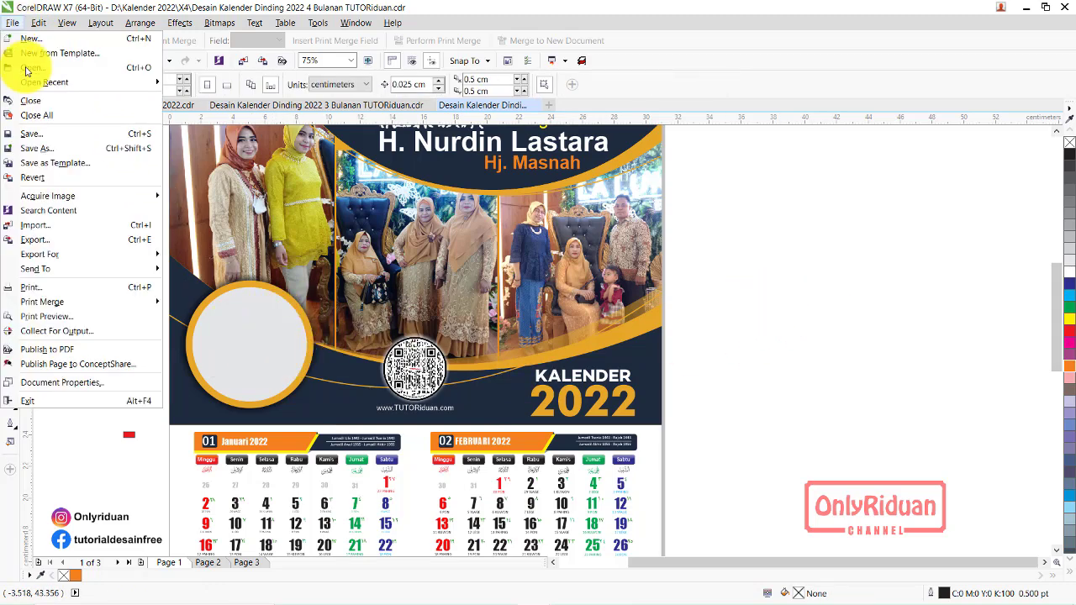
pyautogui.click(36, 224)
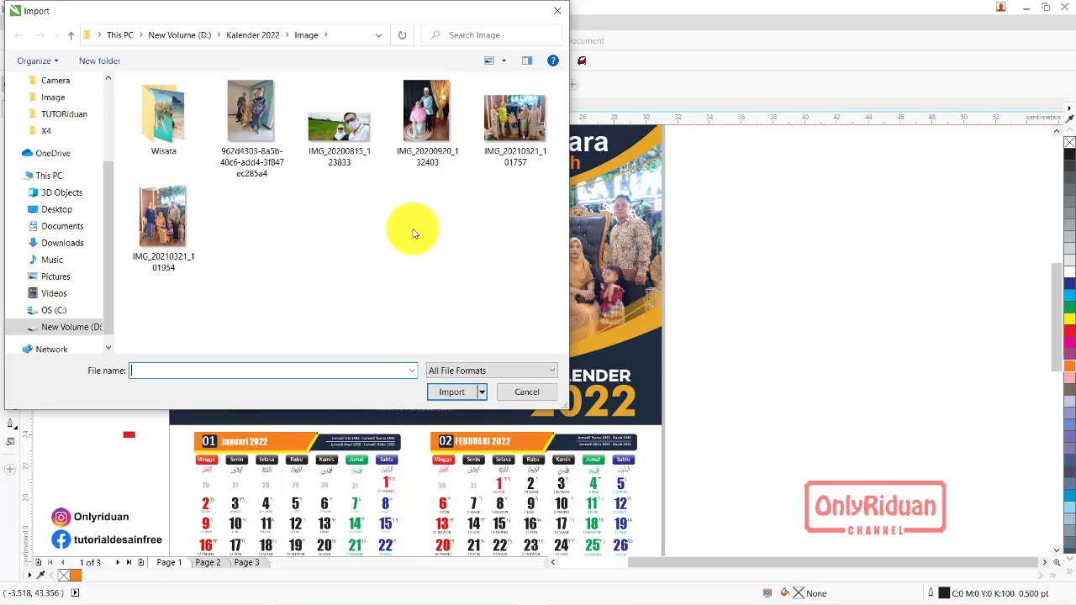
pyautogui.click(435, 155)
pyautogui.click(450, 391)
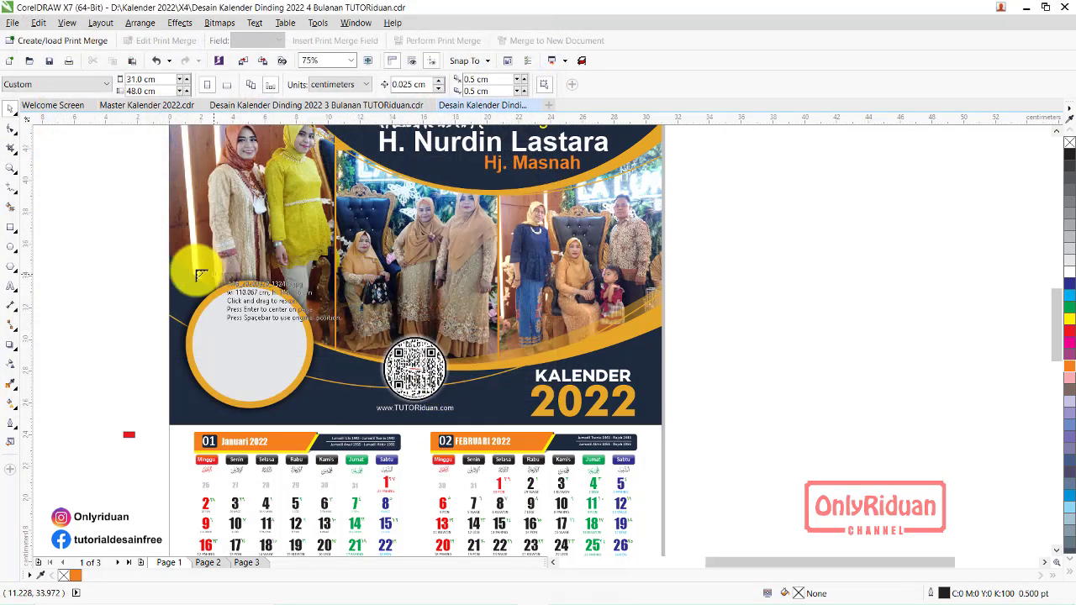
pyautogui.moveTo(121, 313); pyautogui.dragTo(177, 398)
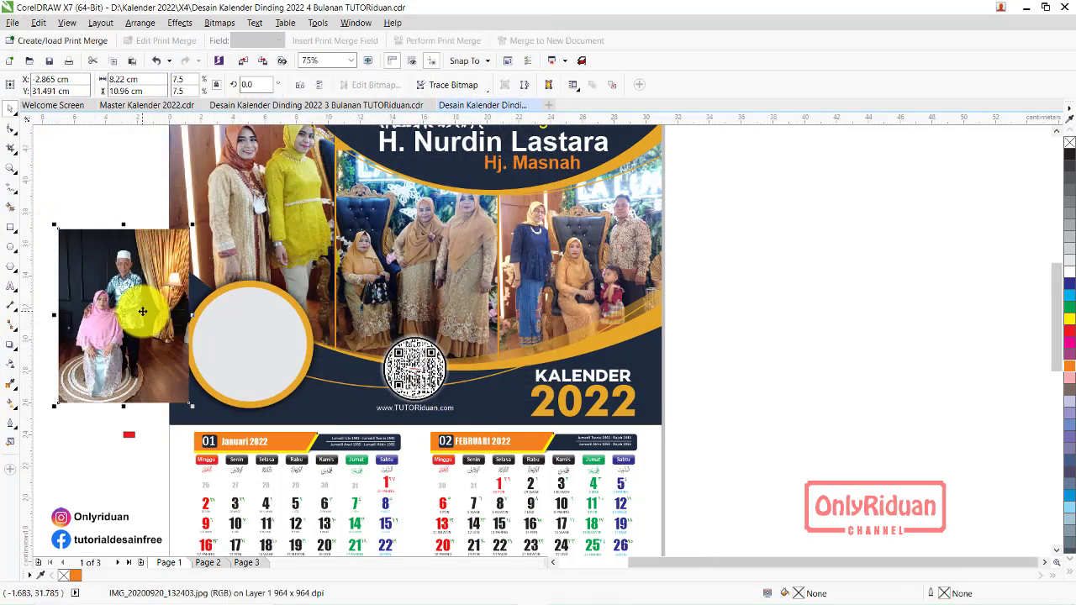
# PowerClip the photo inside the orange-ringed header circle and open its contents for editing
pyautogui.rightClick(130, 293)
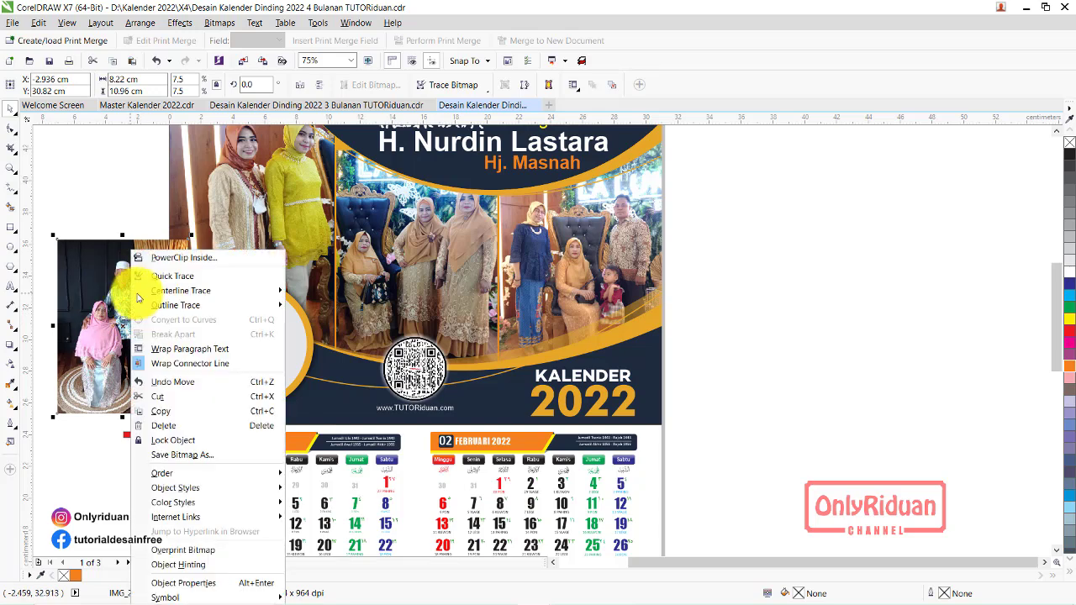
pyautogui.click(181, 257)
pyautogui.click(231, 324)
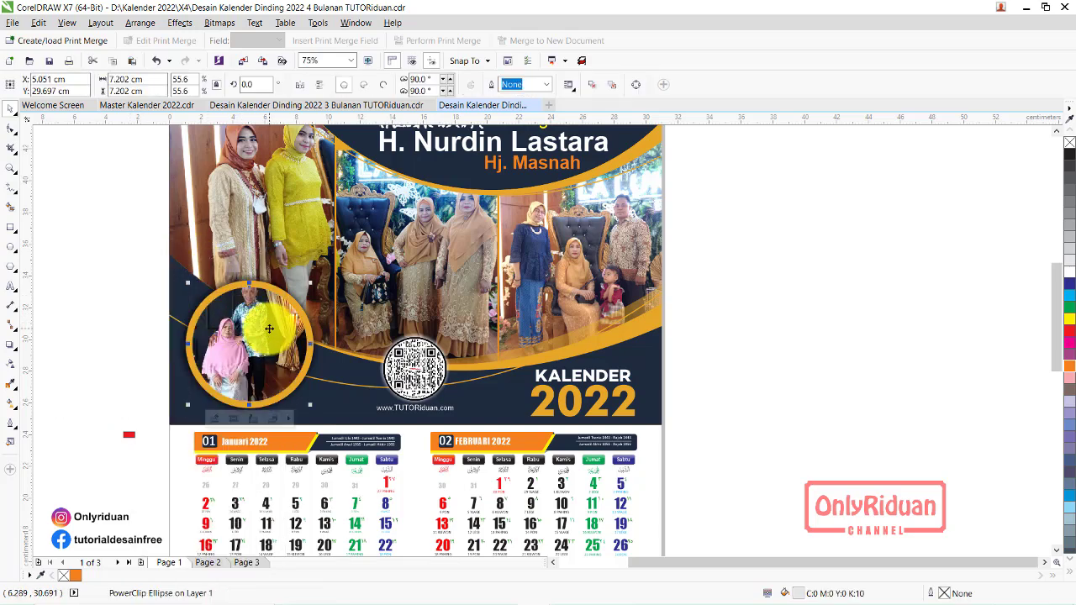
pyautogui.rightClick(270, 328)
pyautogui.click(302, 264)
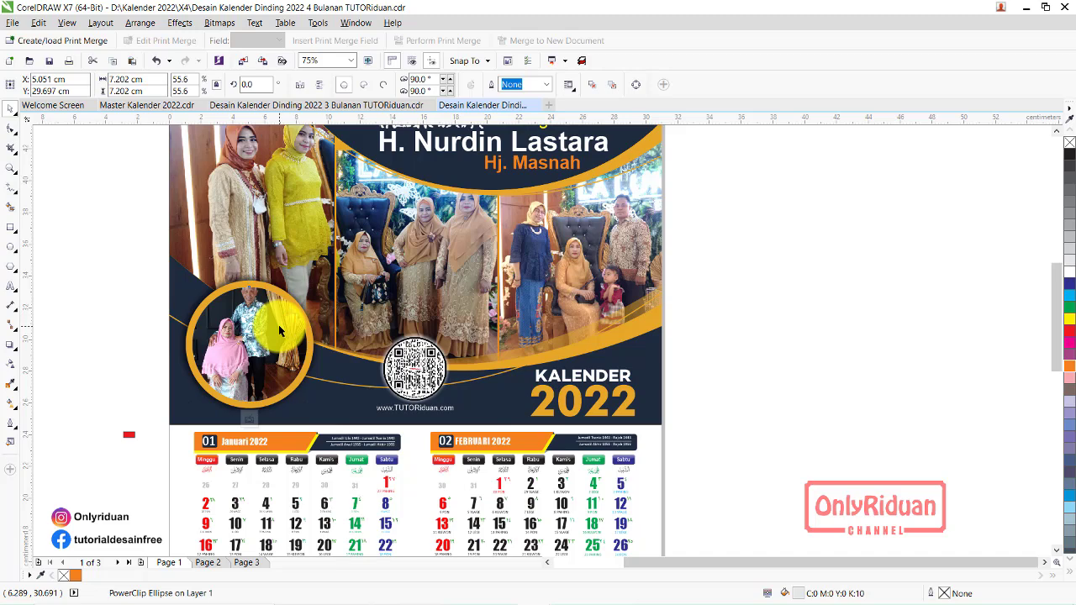
pyautogui.doubleClick(279, 325)
# Shift the couple photo right and enlarge it to about 108% inside the circle
pyautogui.scroll(2, 265, 339)
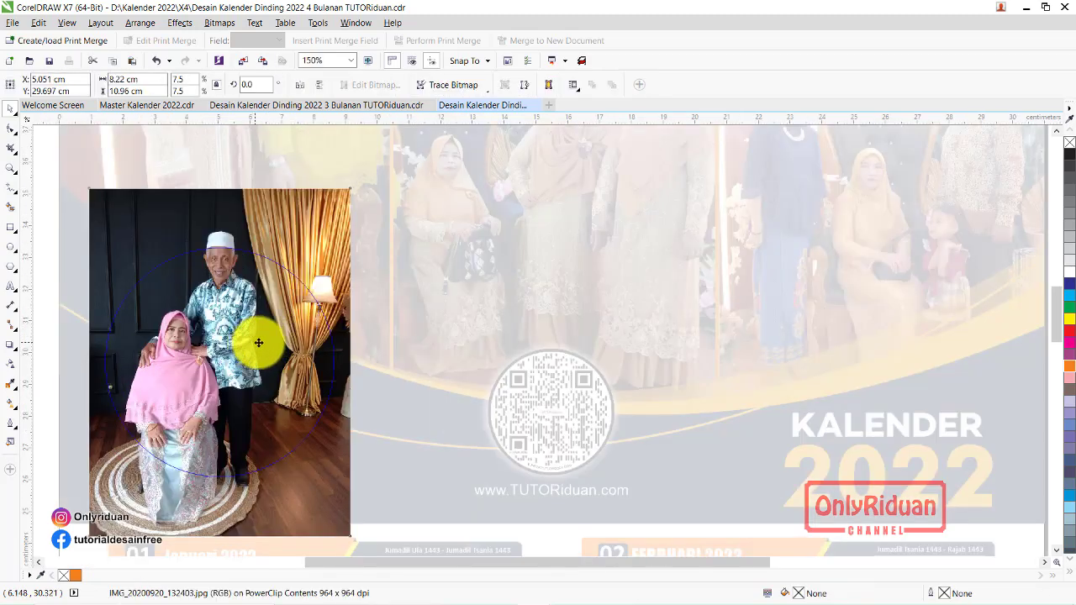
pyautogui.moveTo(259, 343); pyautogui.dragTo(273, 340)
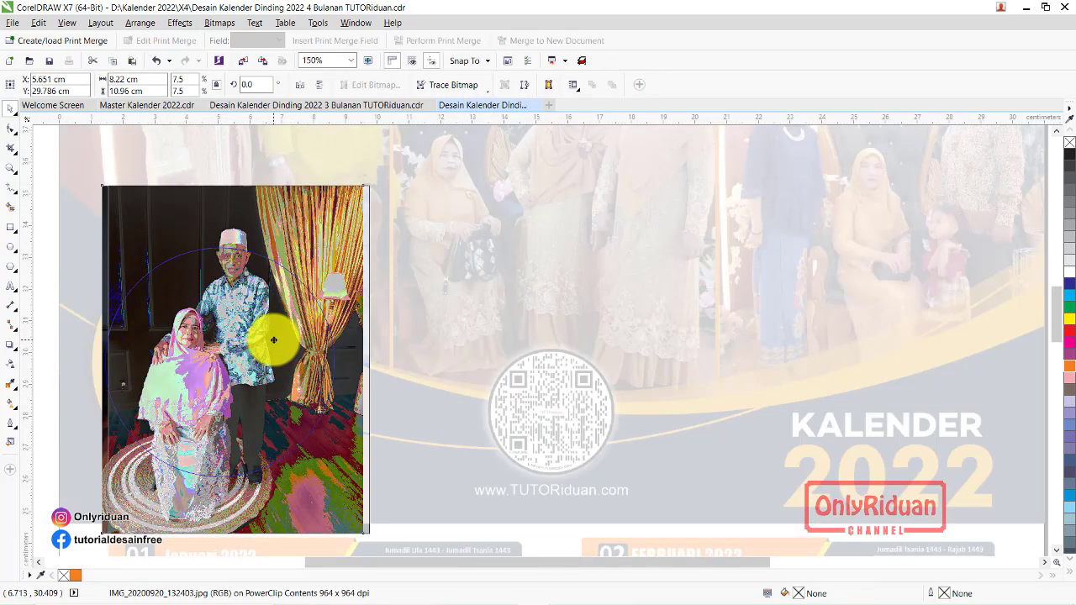
pyautogui.click(273, 339)
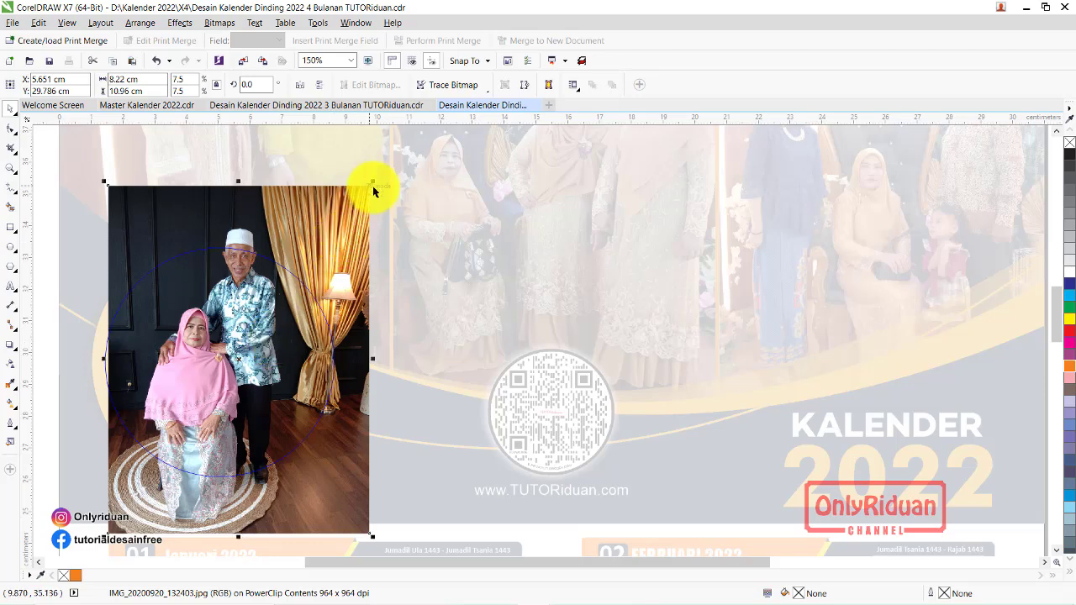
pyautogui.moveTo(380, 173); pyautogui.dragTo(403, 153)
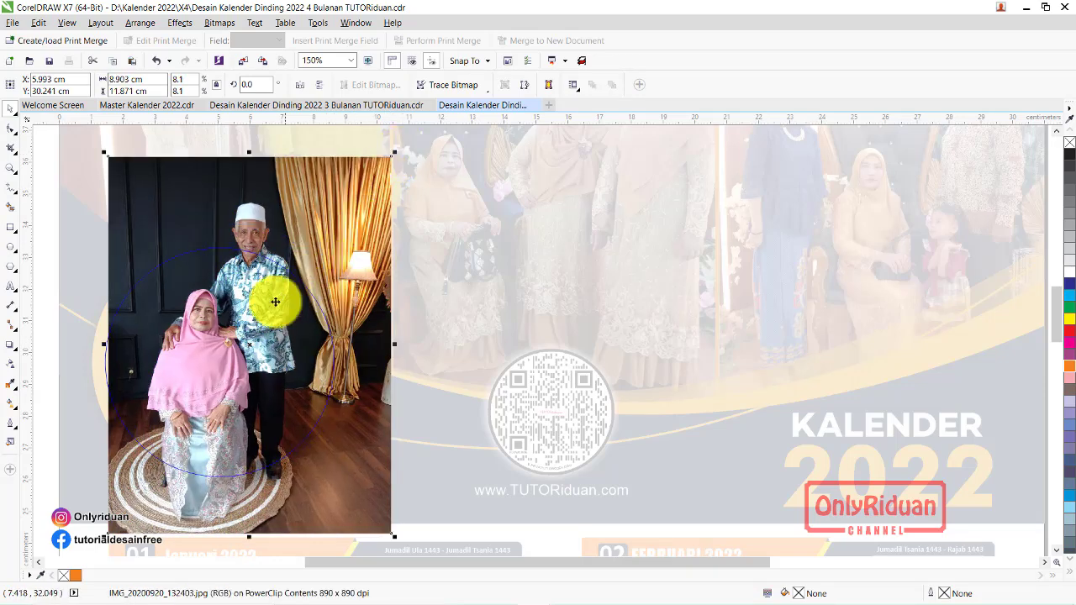
pyautogui.moveTo(240, 322); pyautogui.dragTo(240, 322)
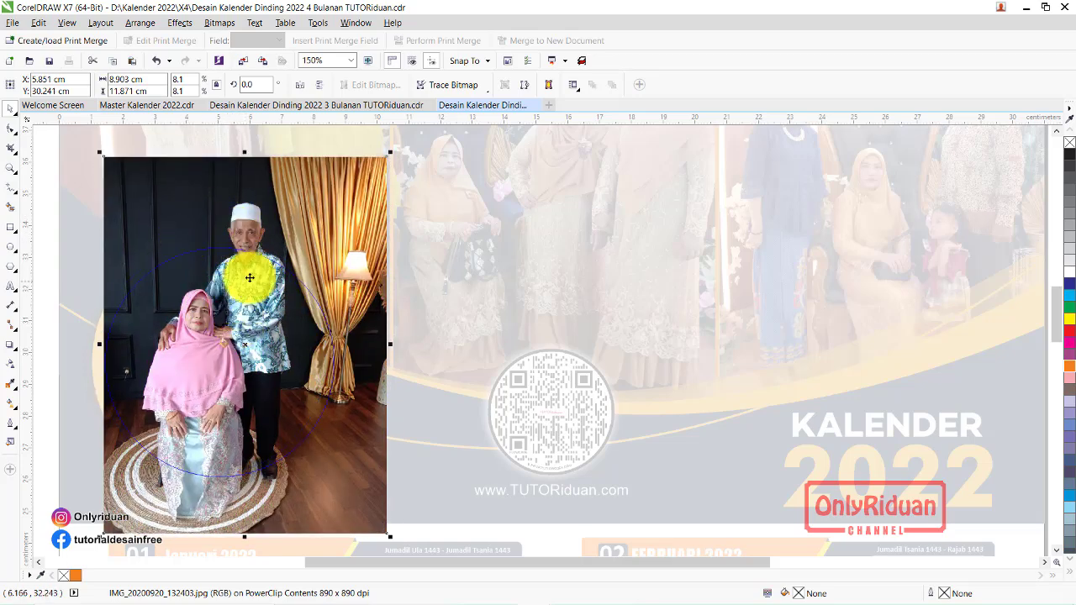
pyautogui.scroll(2, 228, 222)
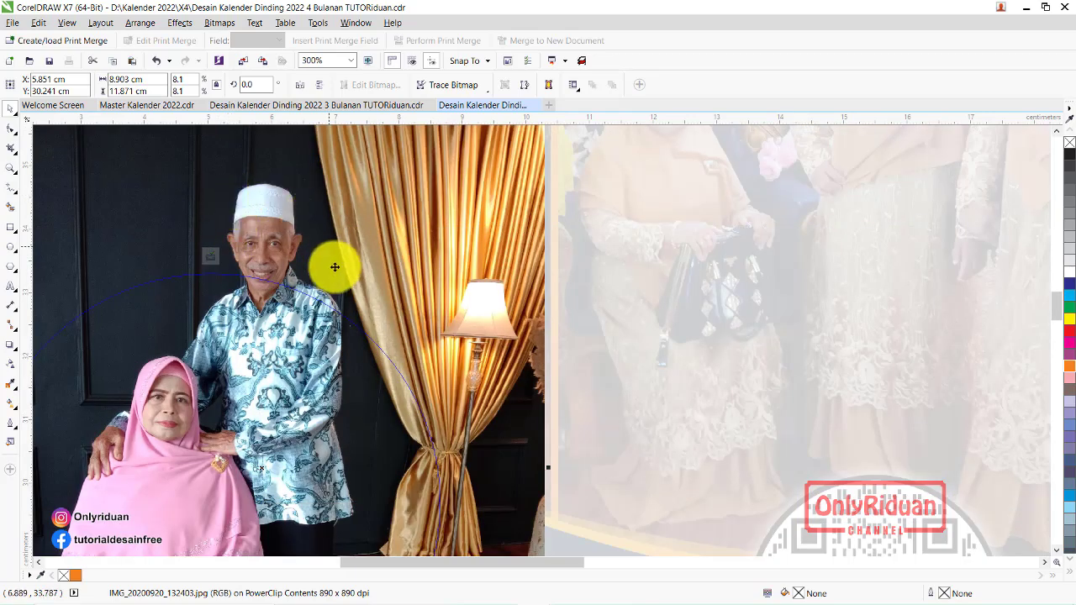
pyautogui.scroll(2, 274, 205)
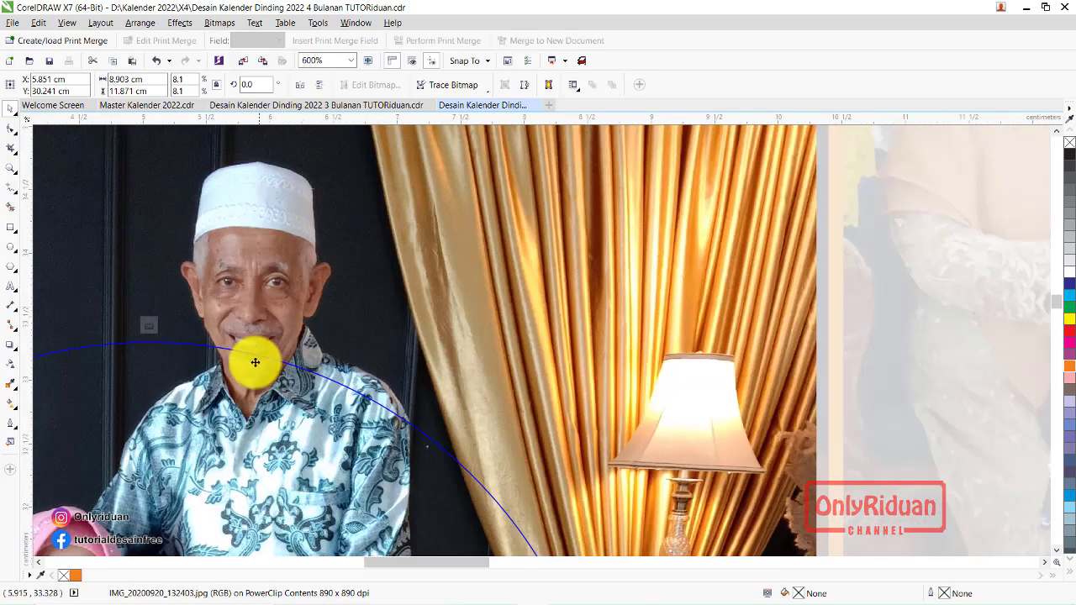
pyautogui.click(10, 191)
# Draw a short Bezier curve at the man's collar with a hairline outline
pyautogui.click(39, 245)
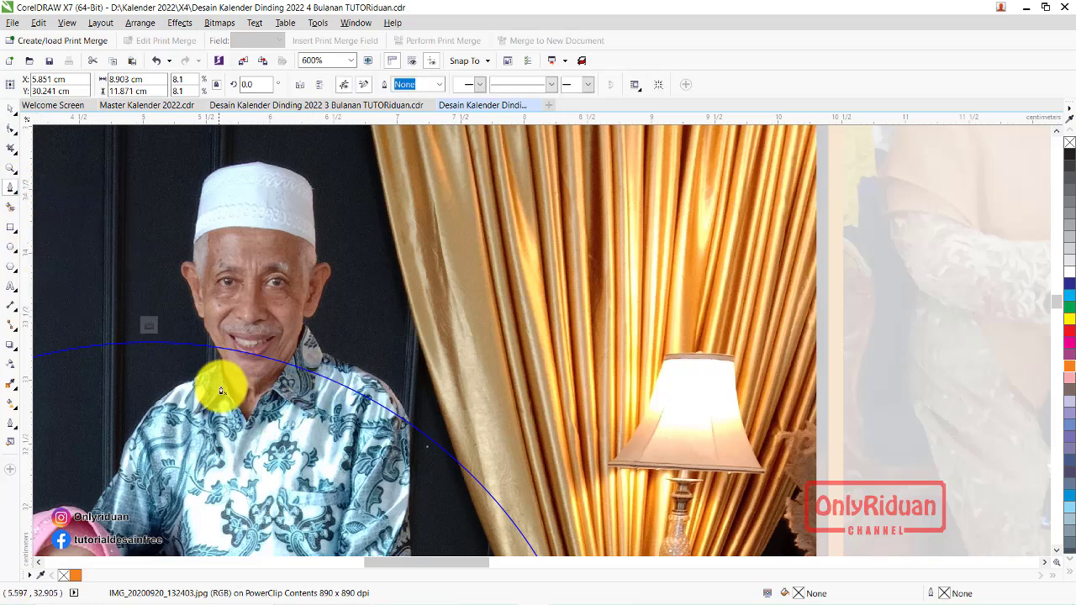
pyautogui.scroll(2, 220, 376)
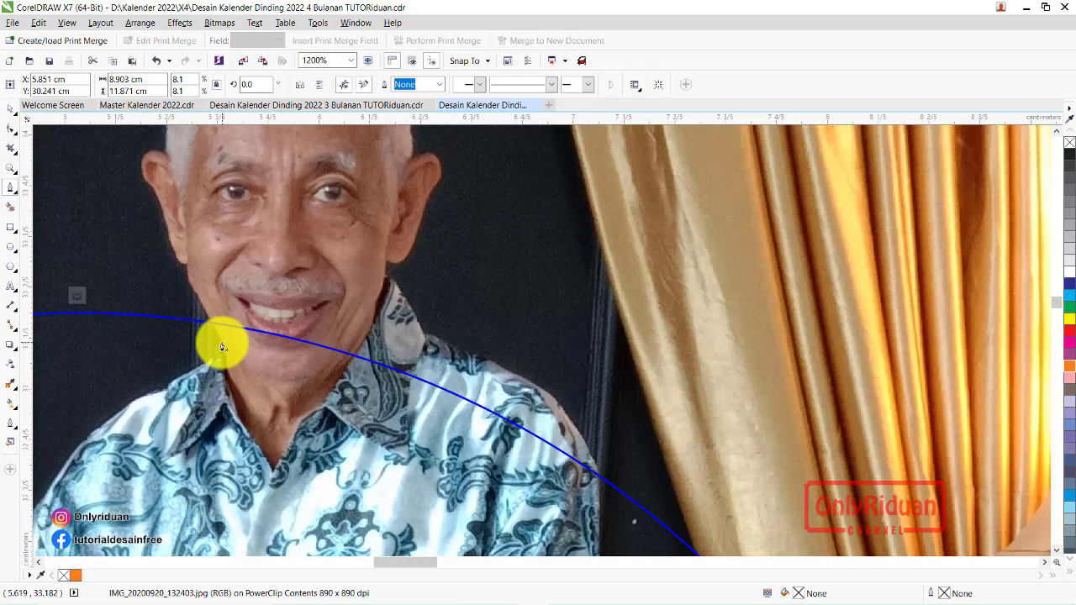
pyautogui.click(221, 344)
pyautogui.doubleClick(199, 316)
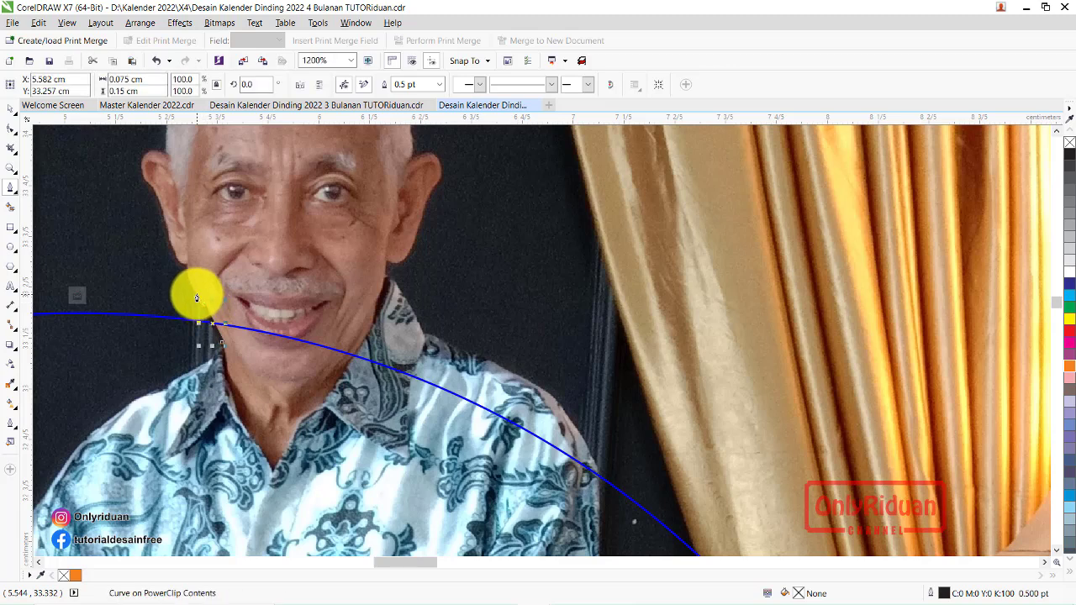
pyautogui.click(438, 85)
pyautogui.click(416, 110)
pyautogui.scroll(1, 199, 260)
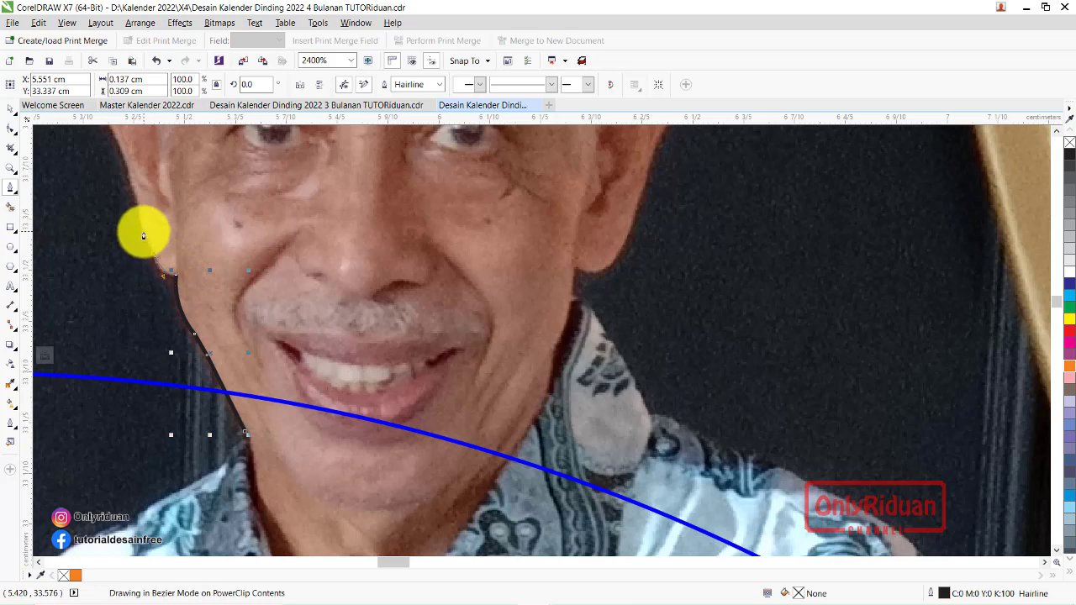
# Extend the curve up the man's face edge and around his near ear
pyautogui.click(149, 251)
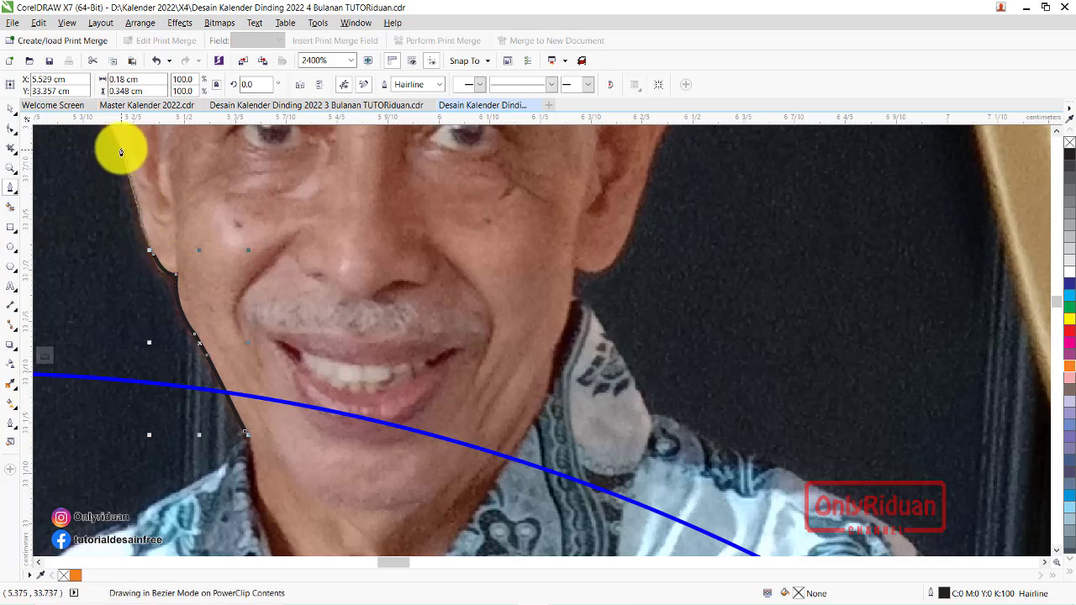
pyautogui.click(118, 147)
pyautogui.scroll(2, 143, 173)
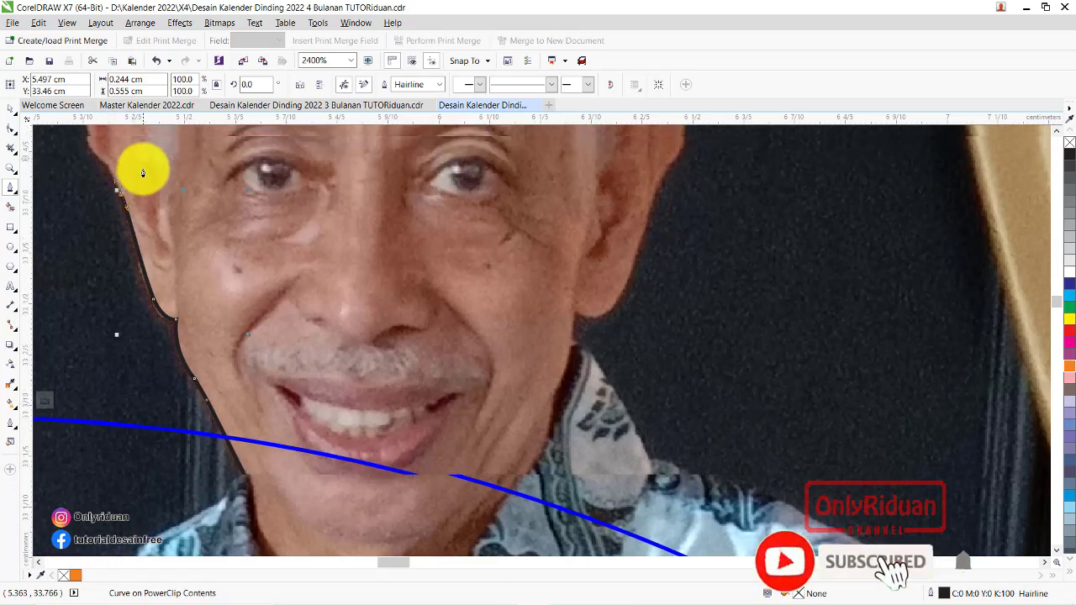
pyautogui.scroll(1, 142, 185)
pyautogui.scroll(1, 135, 214)
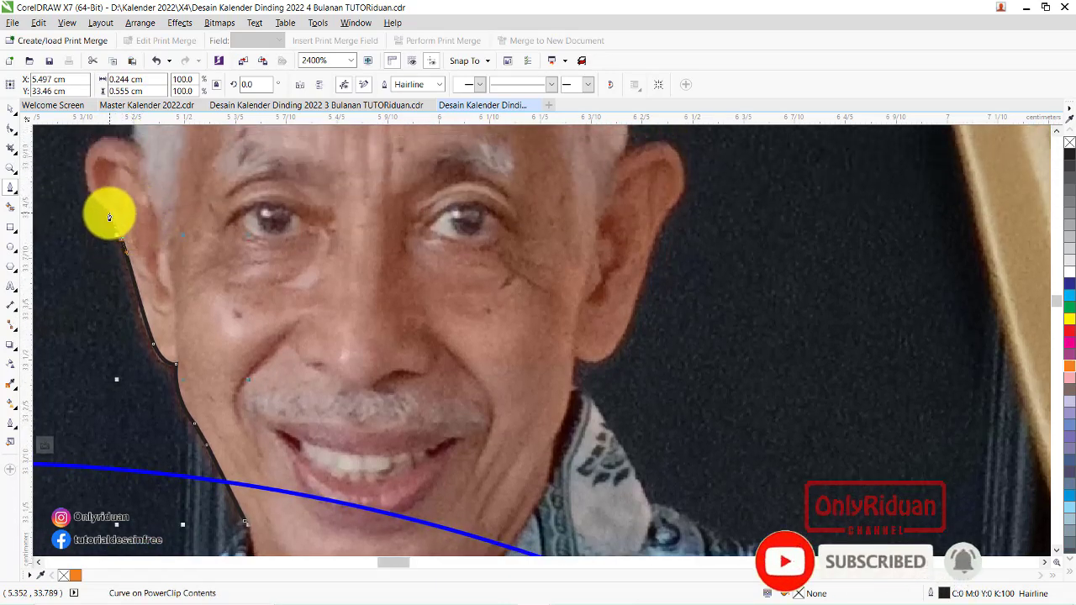
pyautogui.scroll(2, 110, 218)
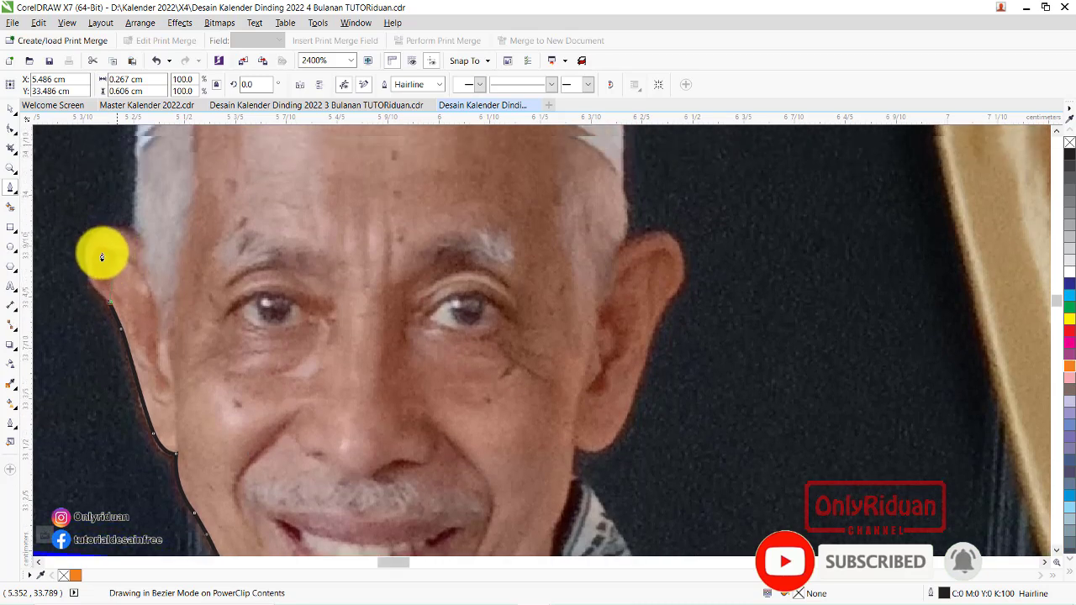
pyautogui.moveTo(87, 244); pyautogui.dragTo(97, 227)
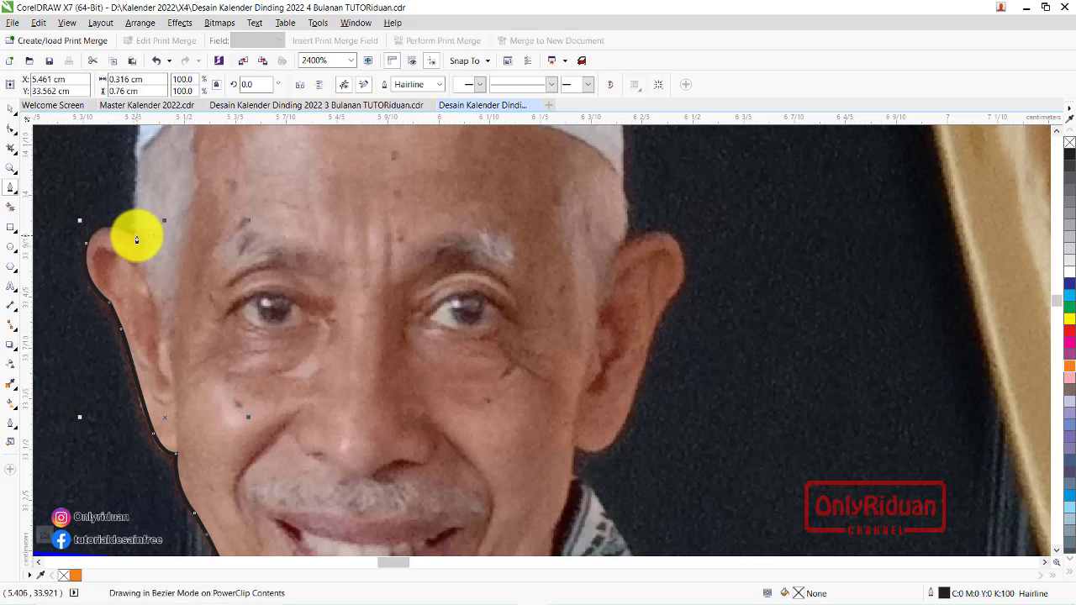
pyautogui.scroll(1, 136, 240)
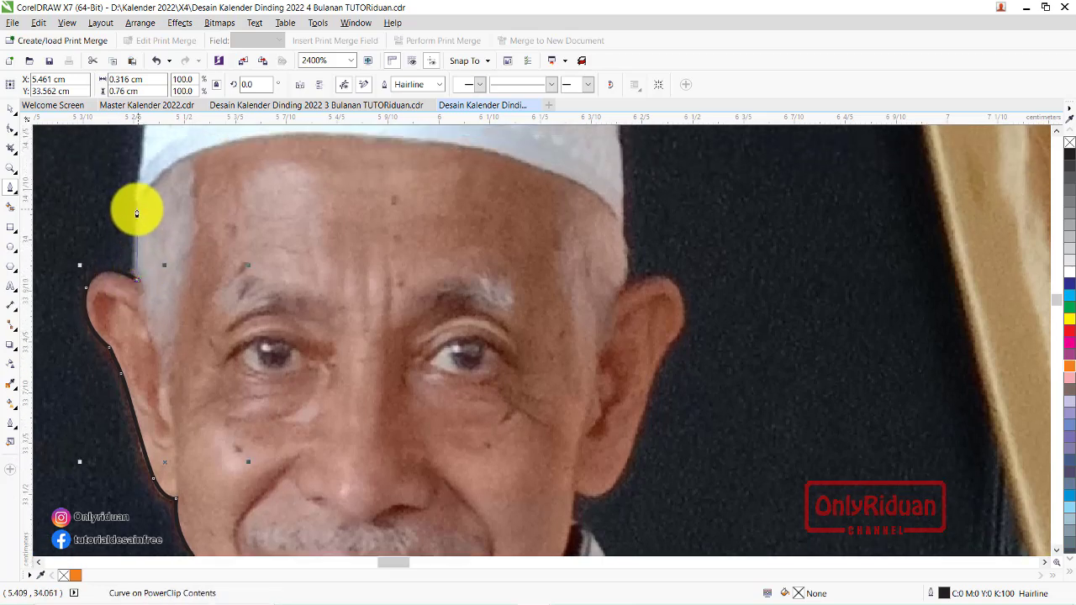
pyautogui.scroll(2, 136, 215)
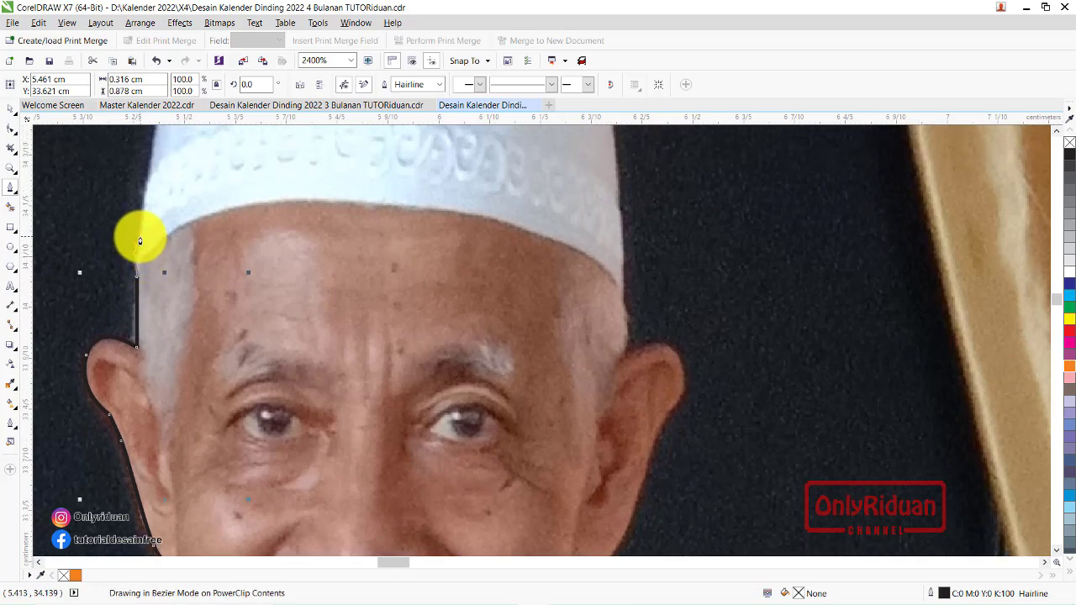
pyautogui.scroll(1, 140, 241)
pyautogui.scroll(1, 141, 240)
pyautogui.scroll(1, 142, 242)
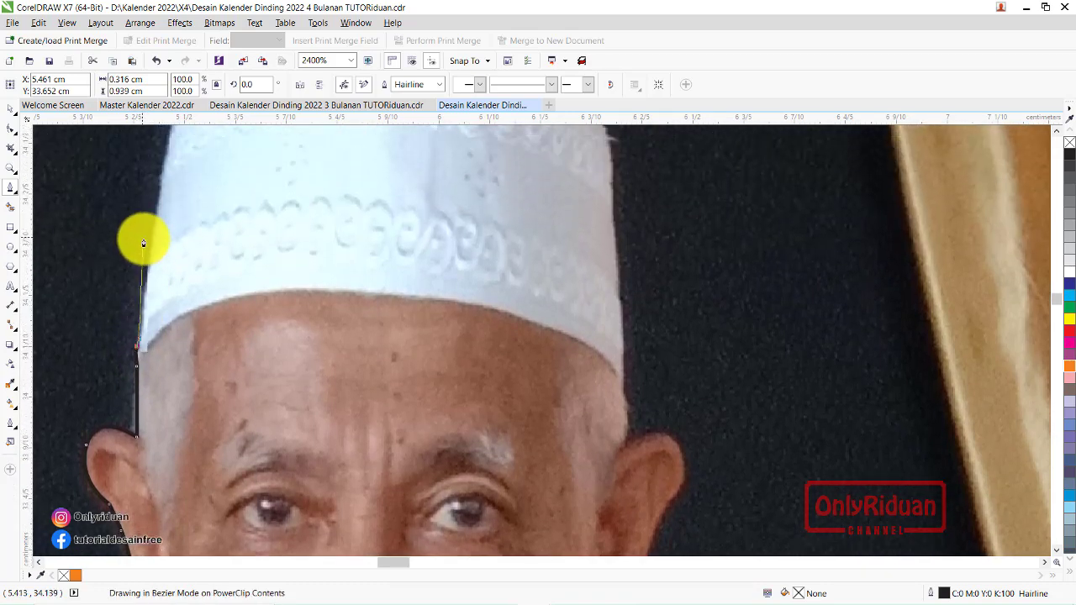
pyautogui.scroll(1, 143, 244)
pyautogui.scroll(1, 145, 242)
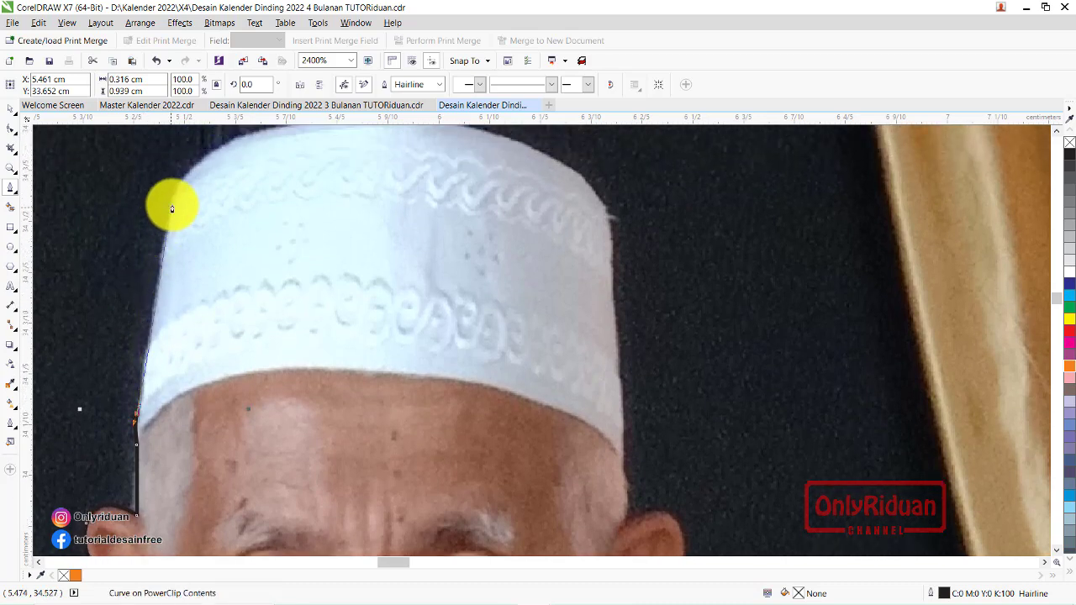
pyautogui.scroll(1, 172, 210)
pyautogui.scroll(1, 173, 223)
# Trace the outline over the top of the cap to its right edge
pyautogui.moveTo(164, 275); pyautogui.dragTo(248, 274)
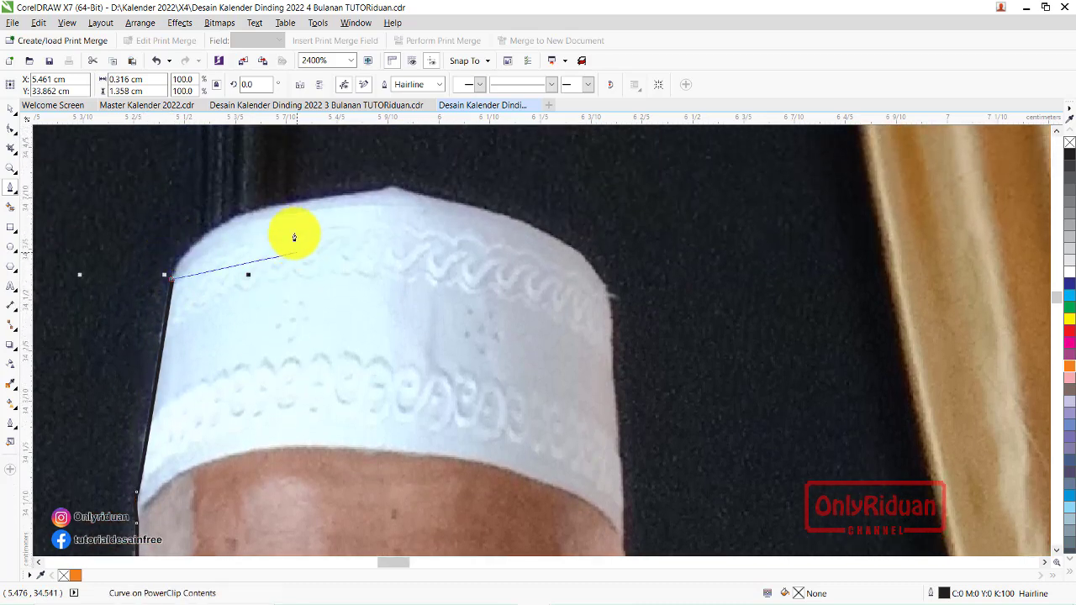
pyautogui.moveTo(252, 215); pyautogui.dragTo(340, 208)
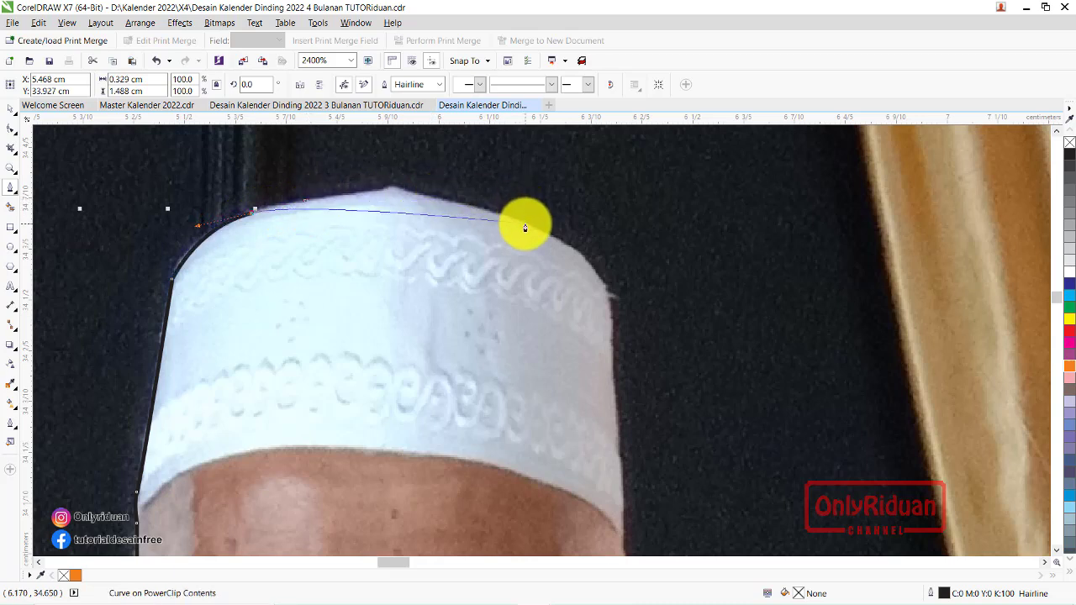
pyautogui.moveTo(525, 228); pyautogui.dragTo(629, 272)
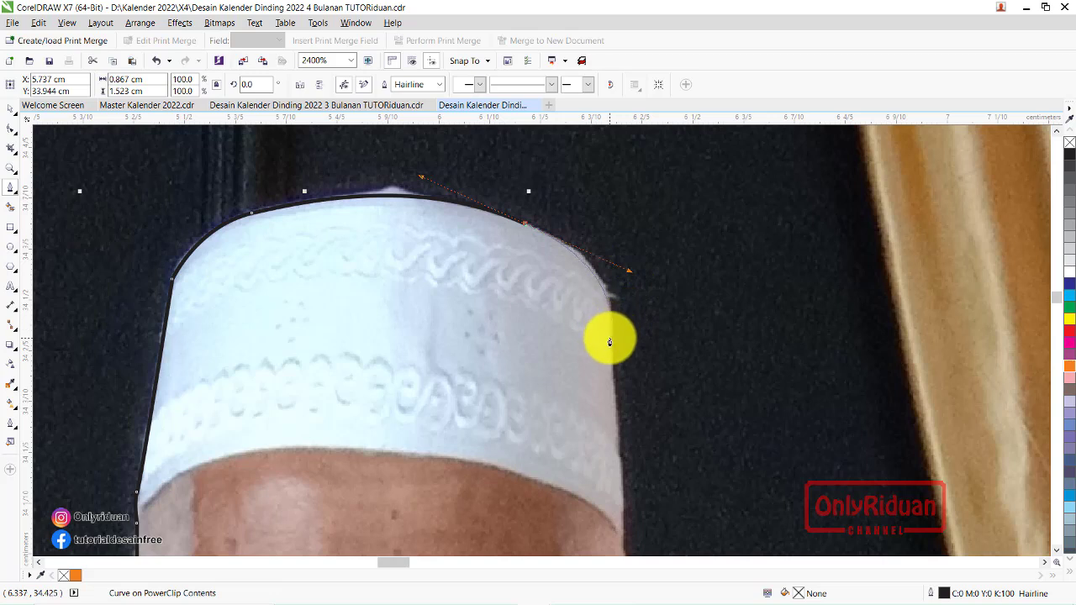
pyautogui.click(611, 340)
pyautogui.scroll(-3, 623, 345)
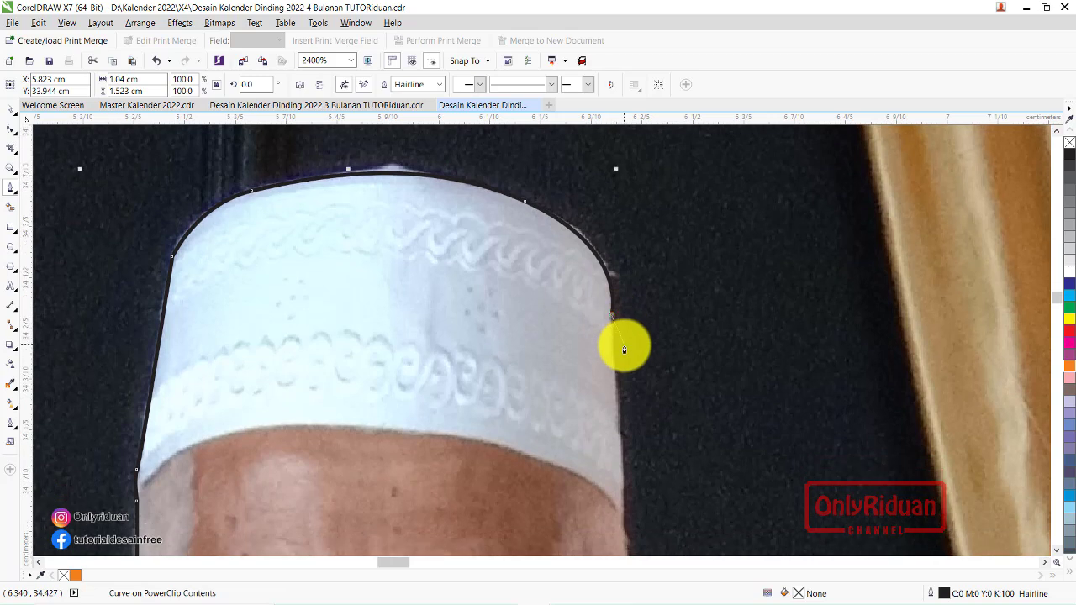
pyautogui.scroll(-2, 617, 371)
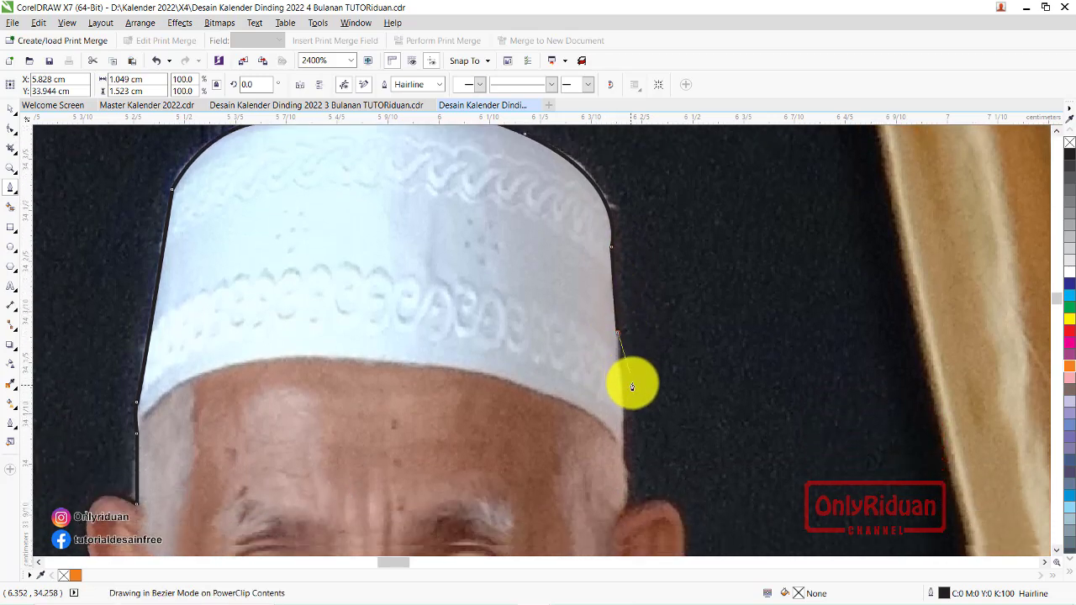
pyautogui.scroll(-1, 620, 368)
pyautogui.scroll(-1, 621, 367)
pyautogui.scroll(-1, 623, 365)
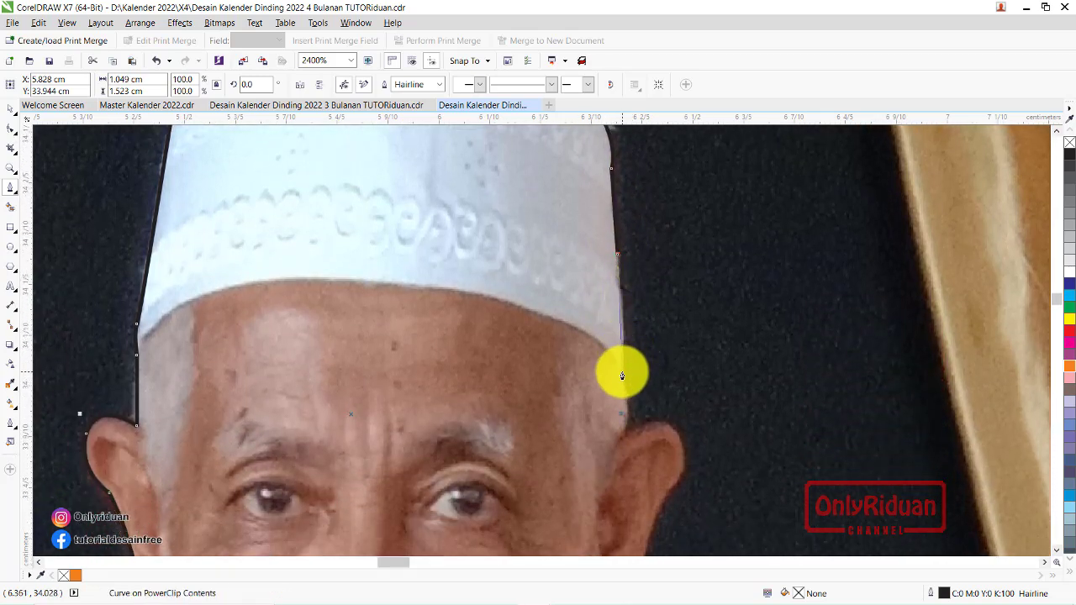
pyautogui.scroll(-2, 626, 376)
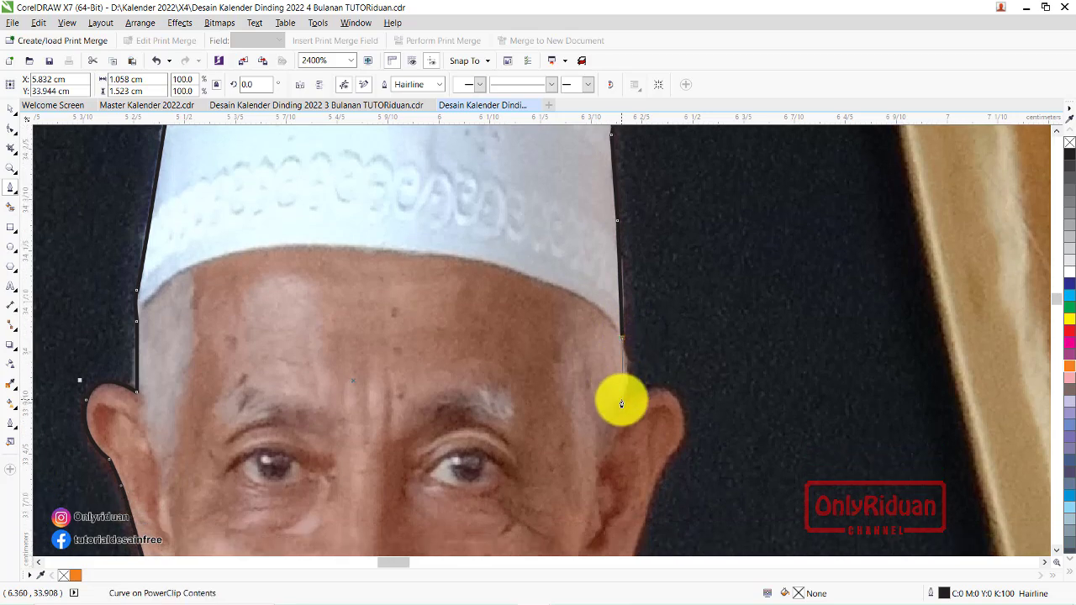
# Curve the outline around the top and back of the far ear
pyautogui.click(624, 408)
pyautogui.scroll(-1, 626, 400)
pyautogui.scroll(-2, 628, 395)
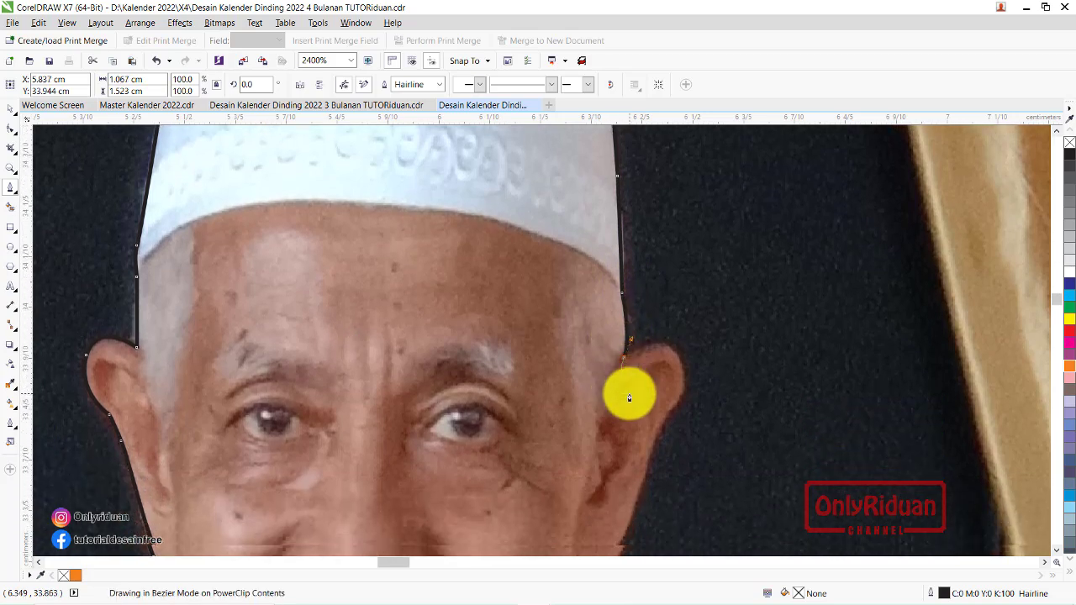
pyautogui.scroll(-1, 629, 398)
pyautogui.scroll(-1, 629, 395)
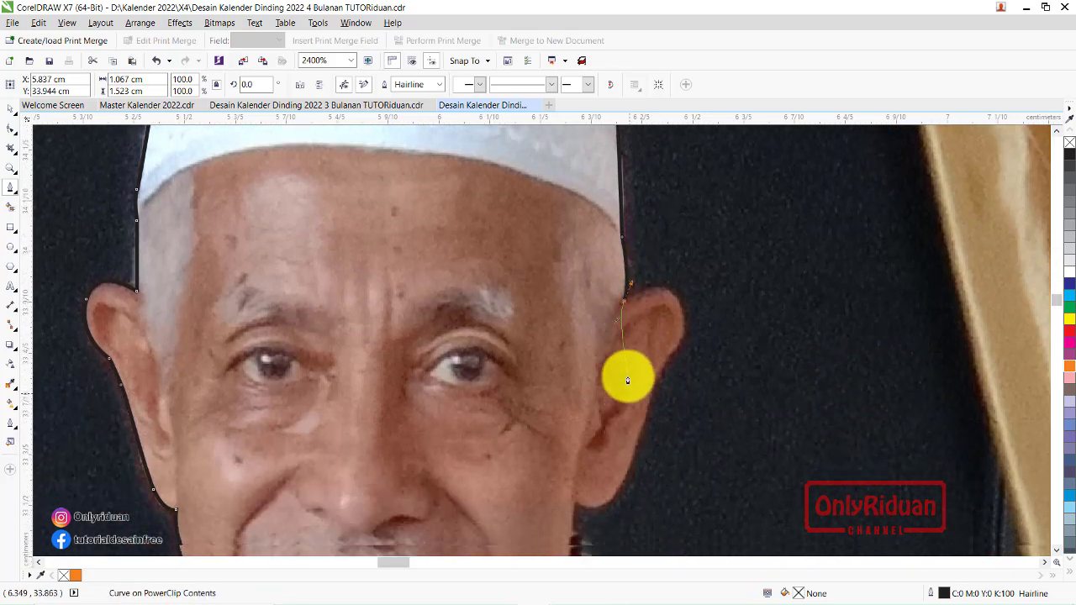
pyautogui.click(623, 304)
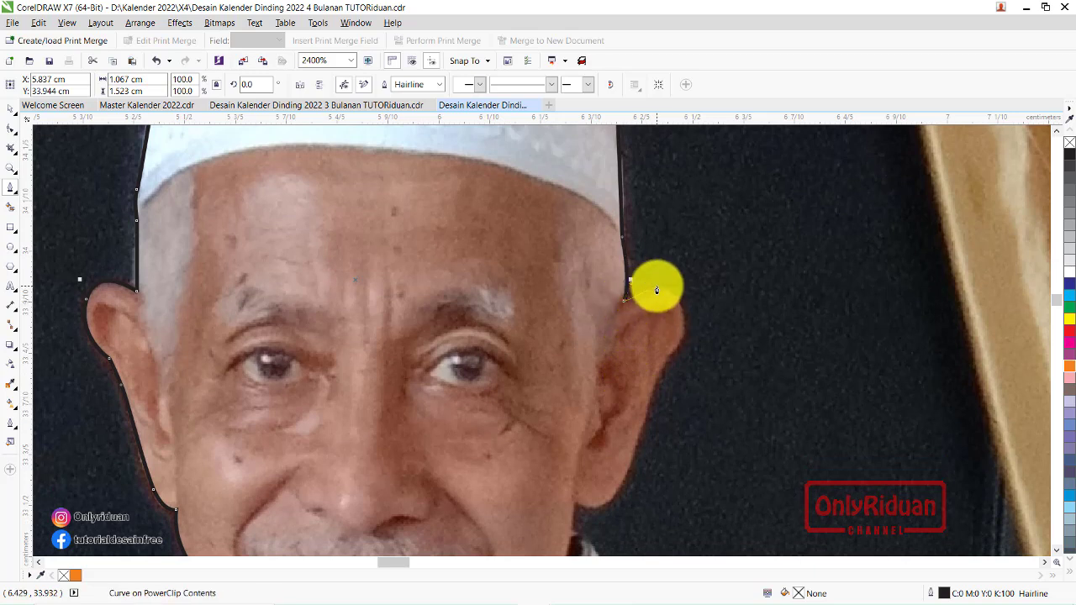
pyautogui.moveTo(669, 298)
pyautogui.mouseDown()
pyautogui.moveTo(683, 325)
pyautogui.moveTo(646, 403)
pyautogui.mouseUp()
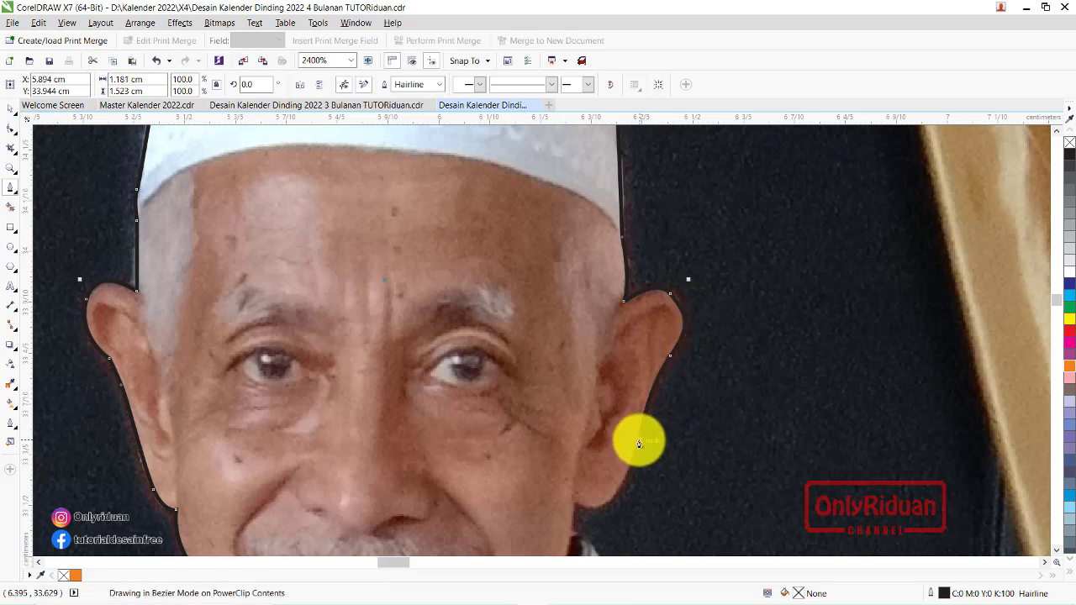
pyautogui.scroll(-1, 639, 444)
pyautogui.scroll(-1, 637, 437)
pyautogui.scroll(-1, 635, 429)
pyautogui.scroll(-1, 631, 420)
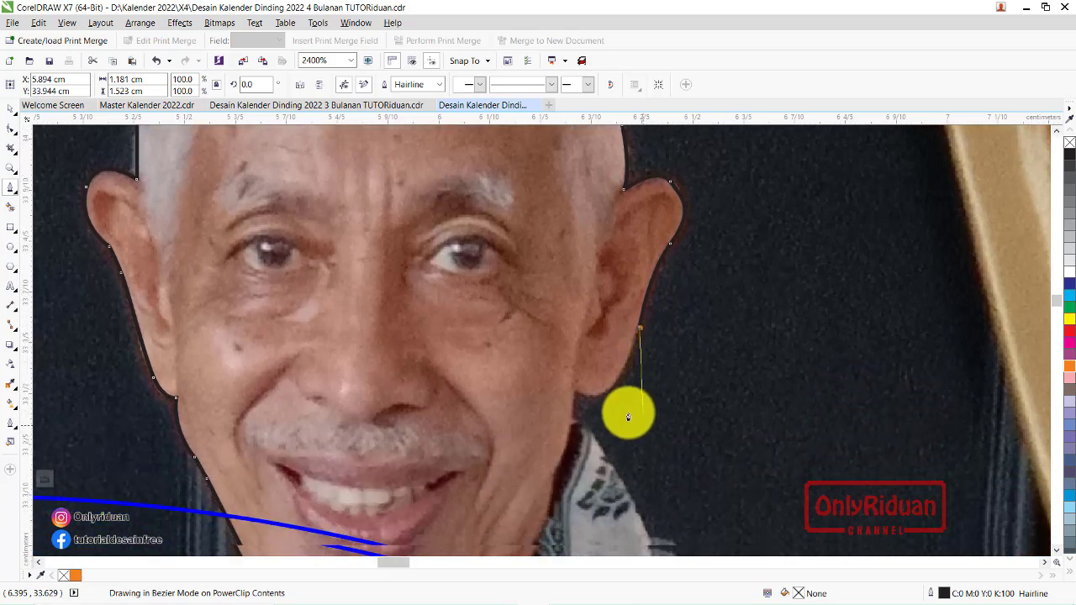
pyautogui.moveTo(628, 417); pyautogui.dragTo(576, 399)
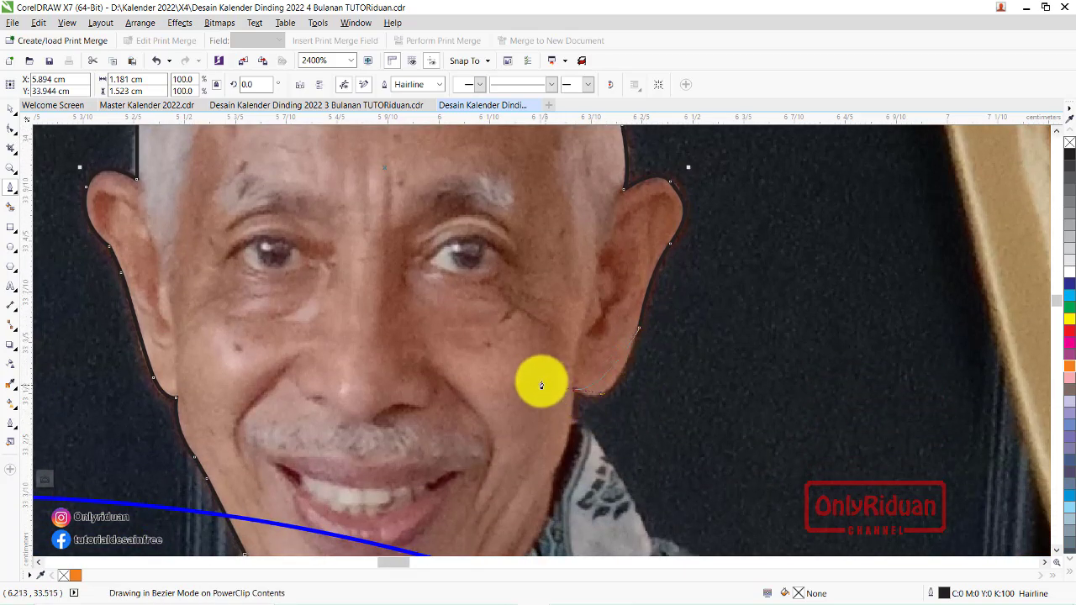
pyautogui.scroll(-2, 560, 379)
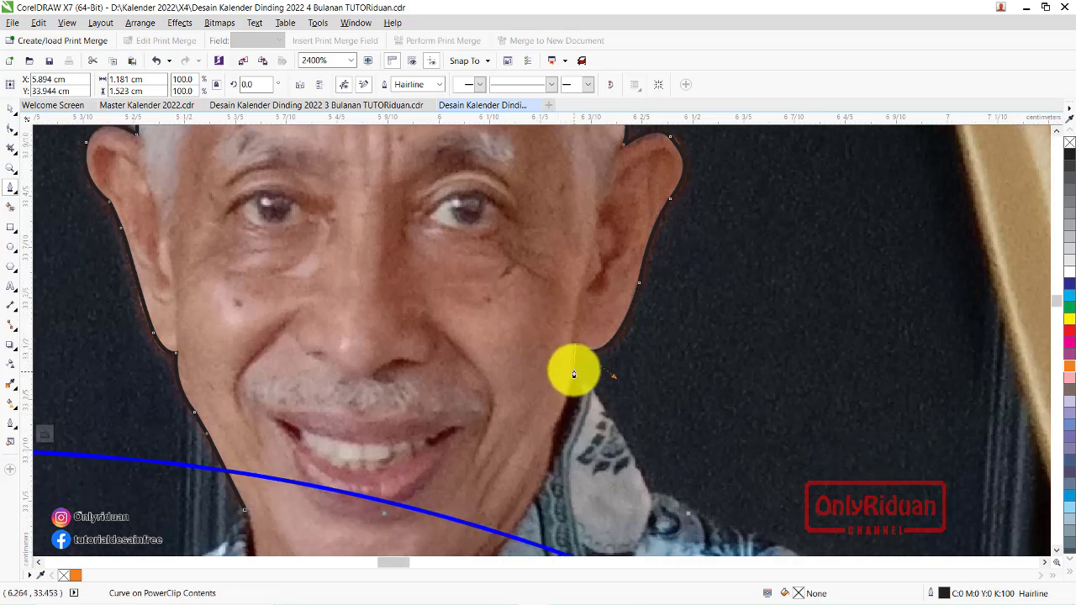
pyautogui.scroll(-1, 574, 371)
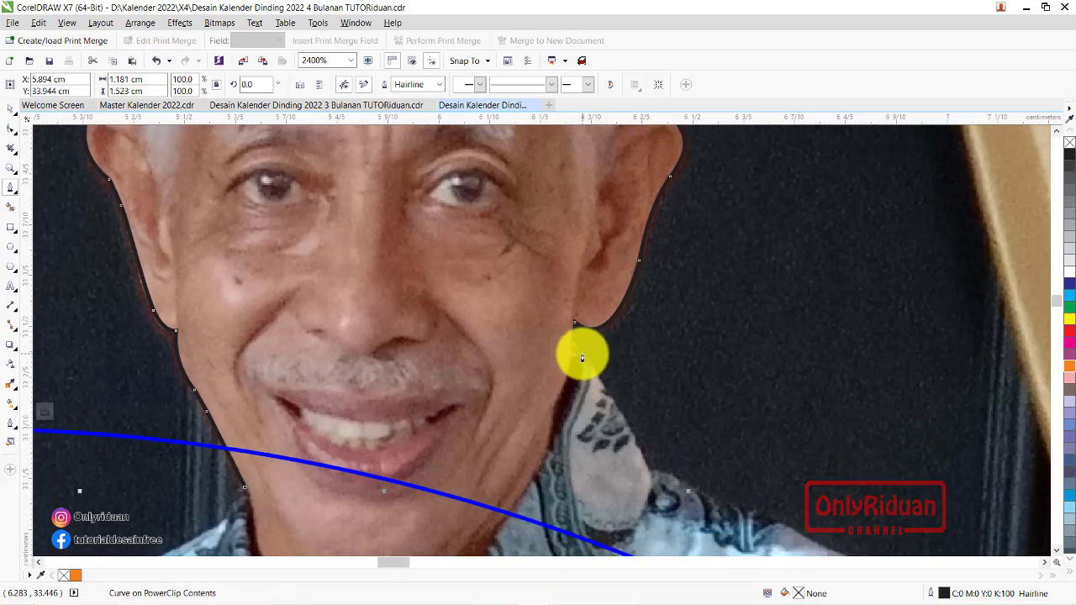
# Continue the outline below the ear and down the neck to the collar
pyautogui.click(575, 356)
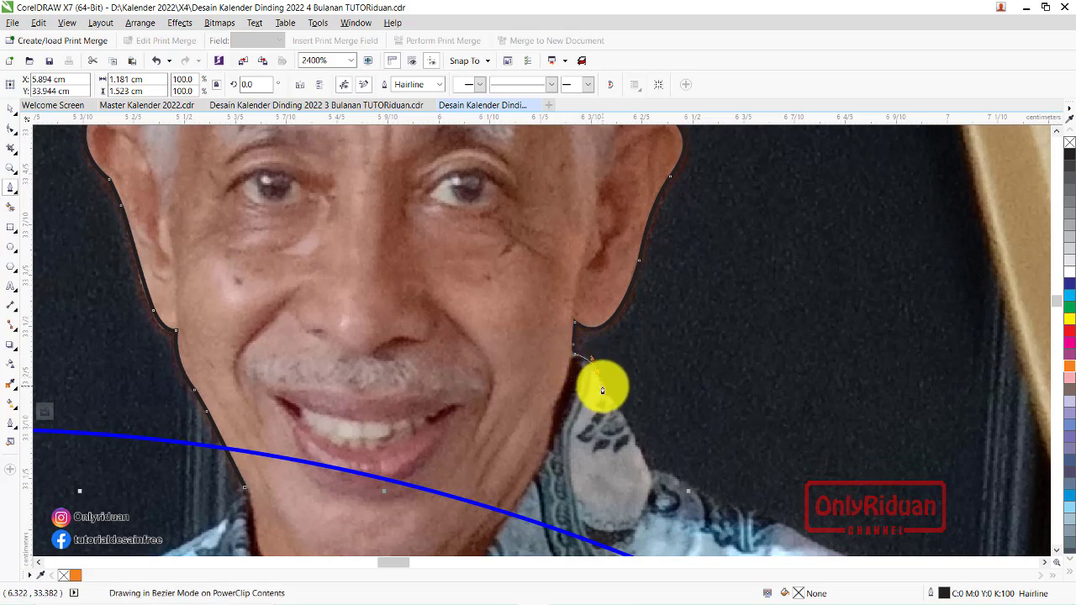
pyautogui.scroll(-1, 630, 412)
pyautogui.scroll(-2, 647, 422)
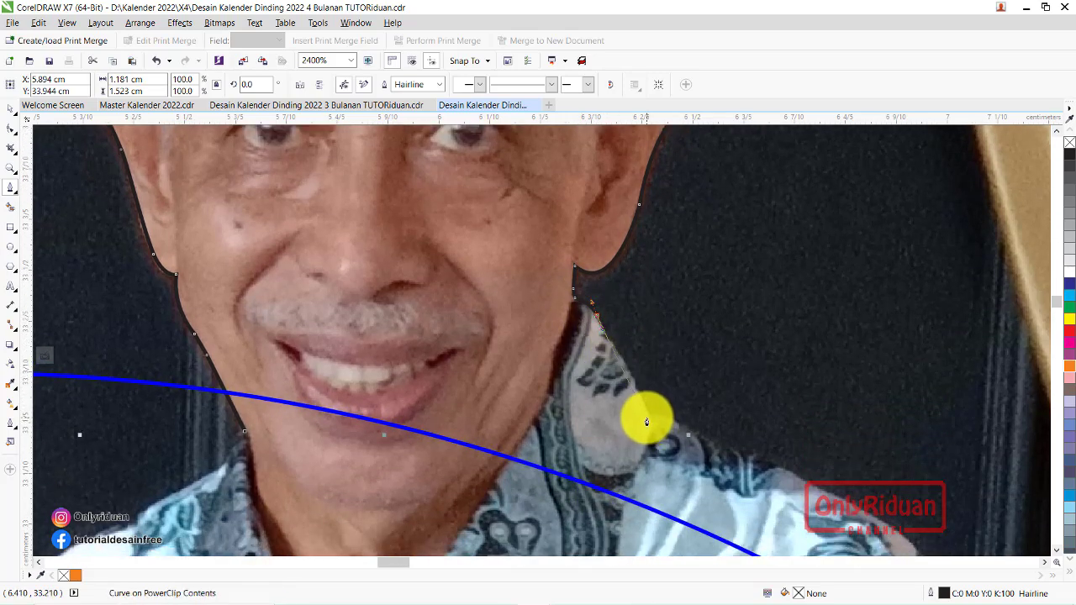
pyautogui.click(651, 434)
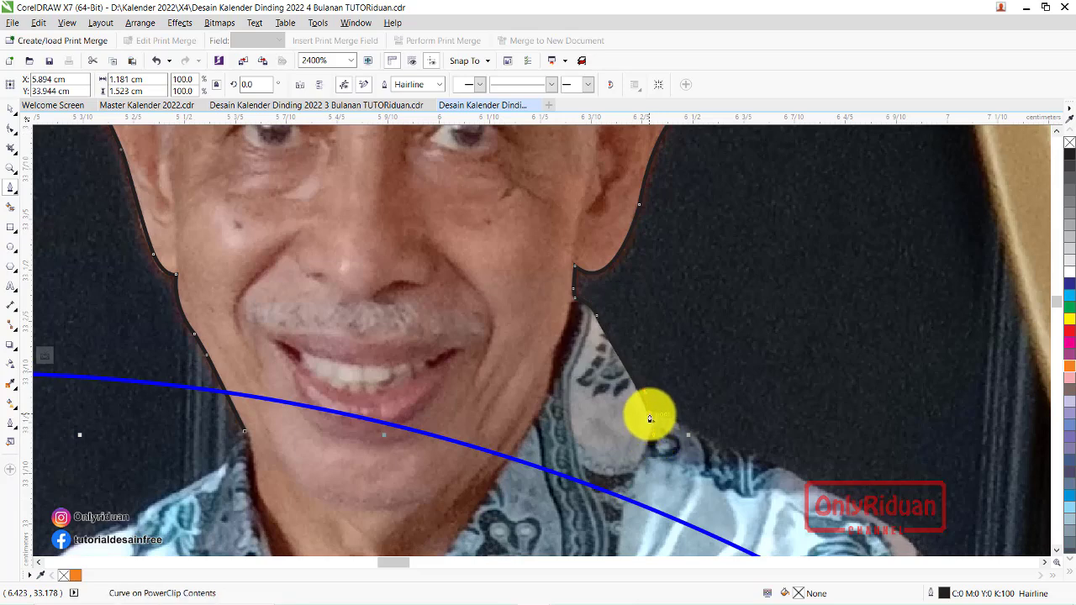
pyautogui.click(649, 416)
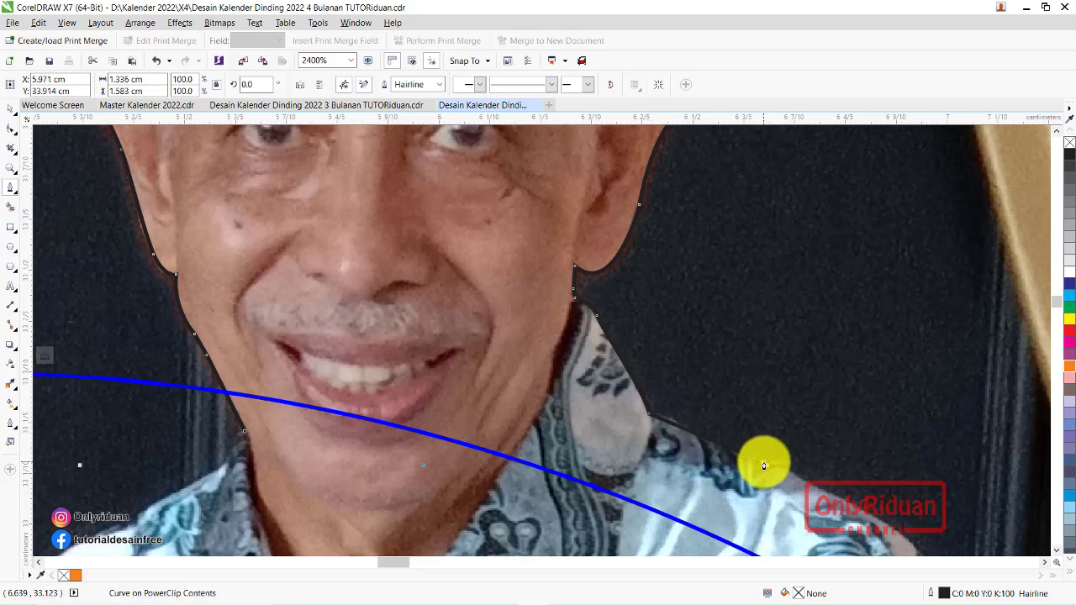
# Trace the outline down along the man's shoulder and close off the curve
pyautogui.hscroll(2, 763, 466)
pyautogui.hscroll(2, 763, 467)
pyautogui.hscroll(2, 763, 469)
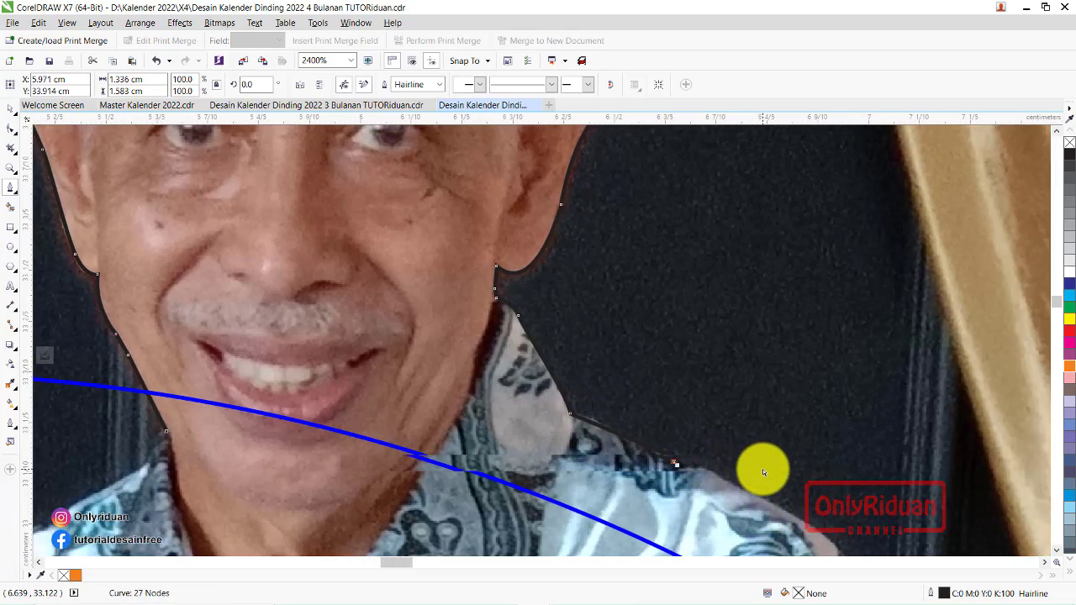
pyautogui.hscroll(2, 763, 471)
pyautogui.scroll(-1, 763, 471)
pyautogui.scroll(-1, 762, 470)
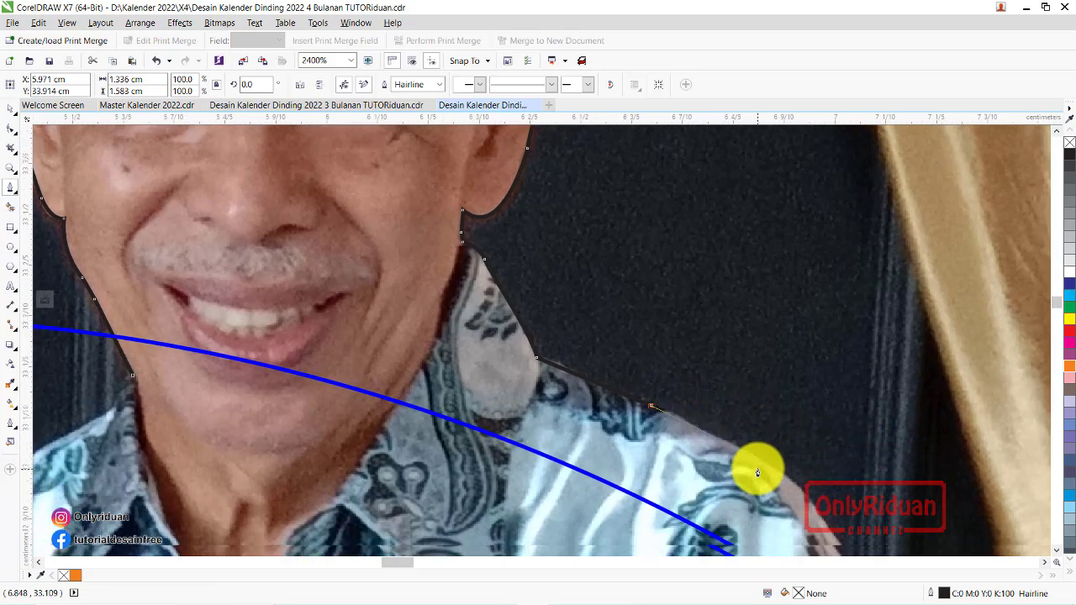
pyautogui.scroll(-1, 760, 470)
pyautogui.scroll(-1, 760, 469)
pyautogui.scroll(-2, 759, 463)
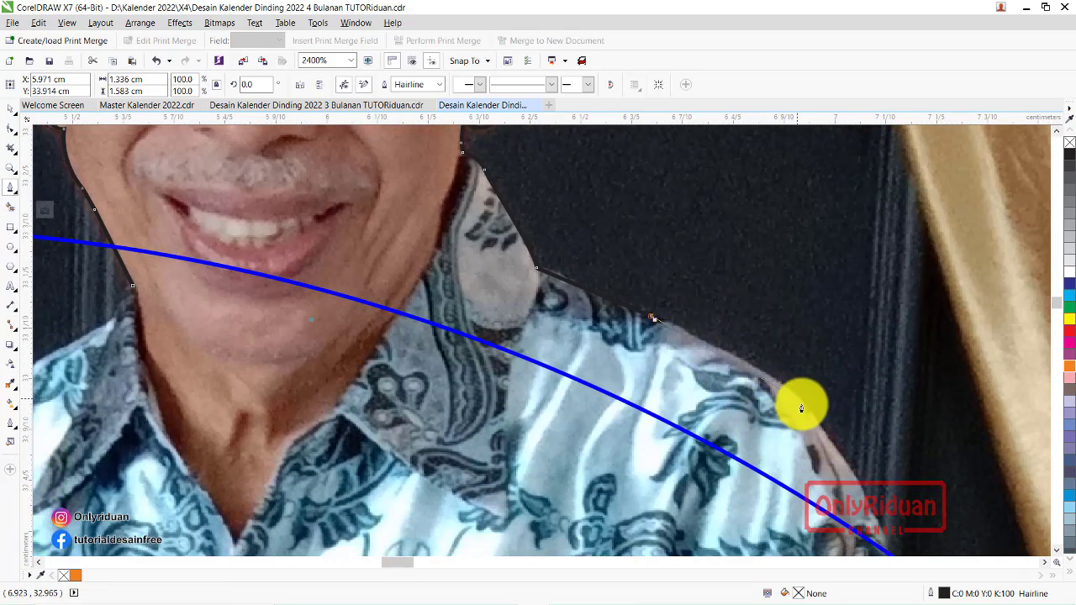
pyautogui.moveTo(810, 416); pyautogui.dragTo(831, 445)
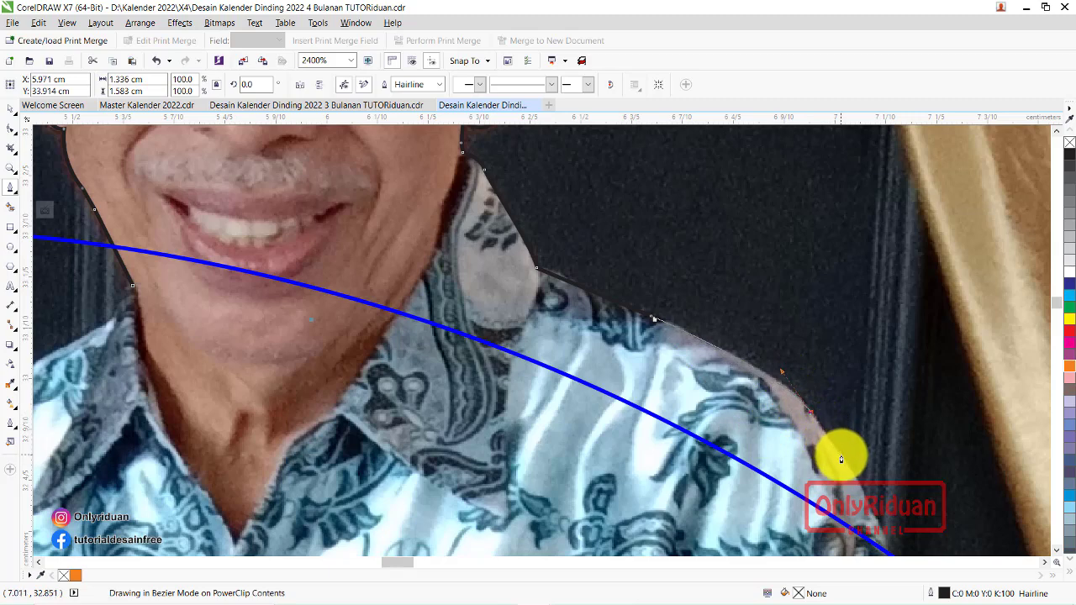
pyautogui.click(877, 532)
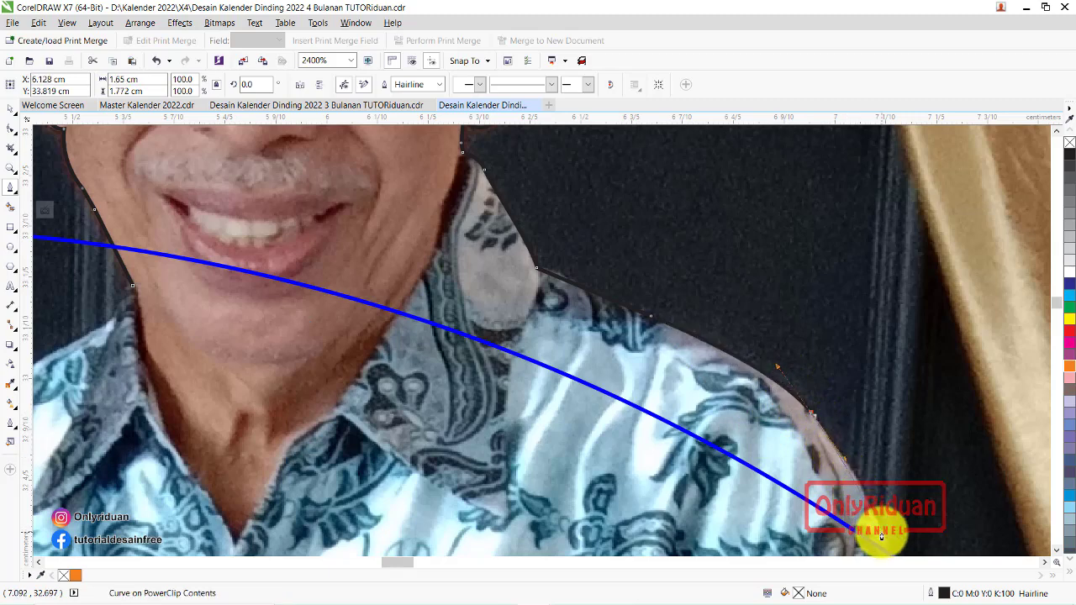
pyautogui.scroll(-1, 881, 536)
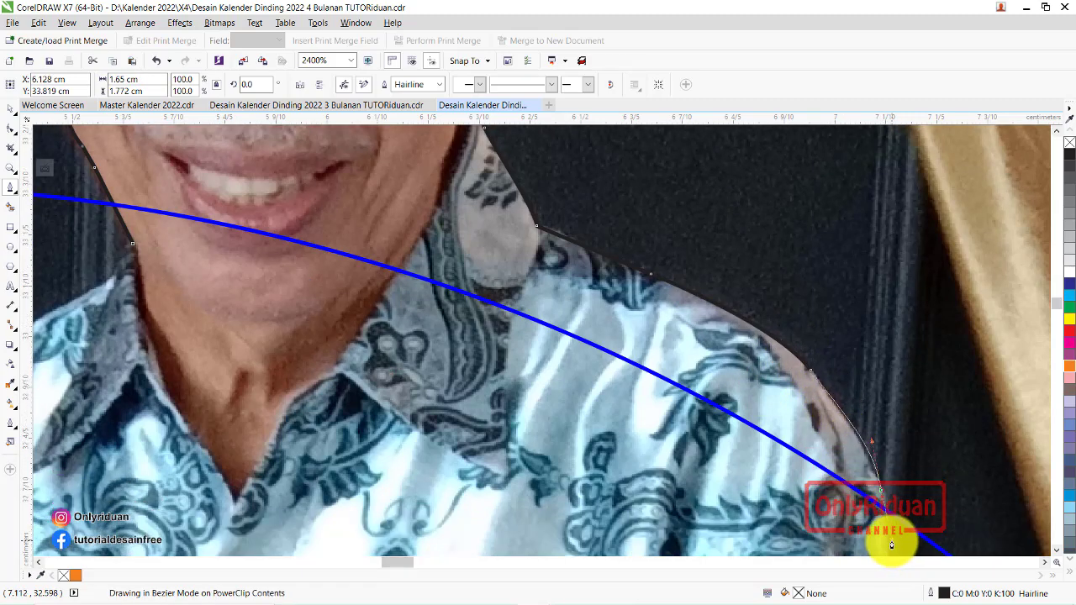
pyautogui.scroll(-1, 891, 545)
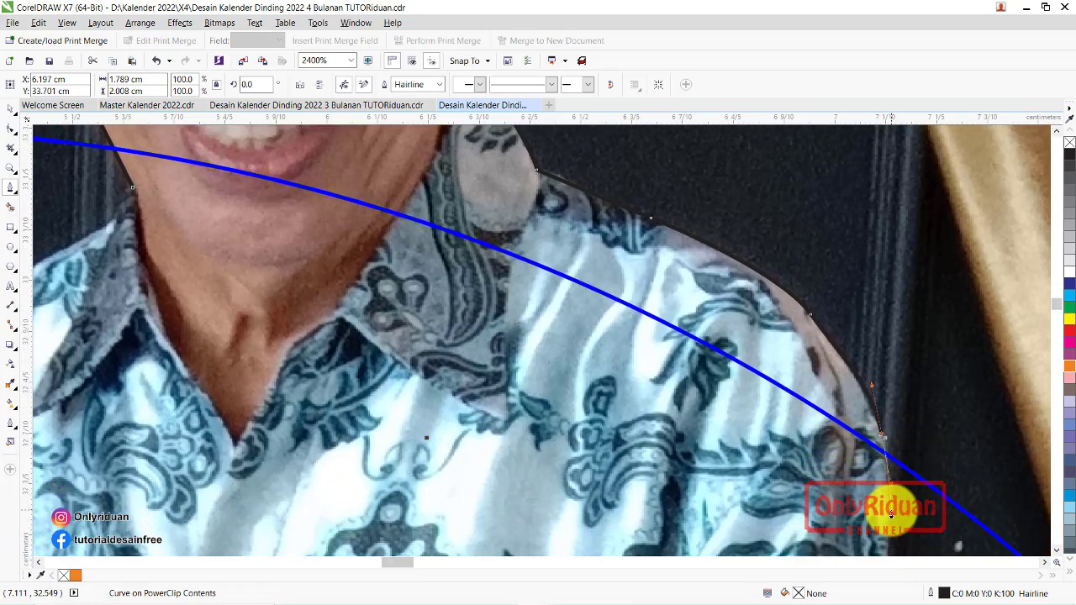
pyautogui.click(891, 514)
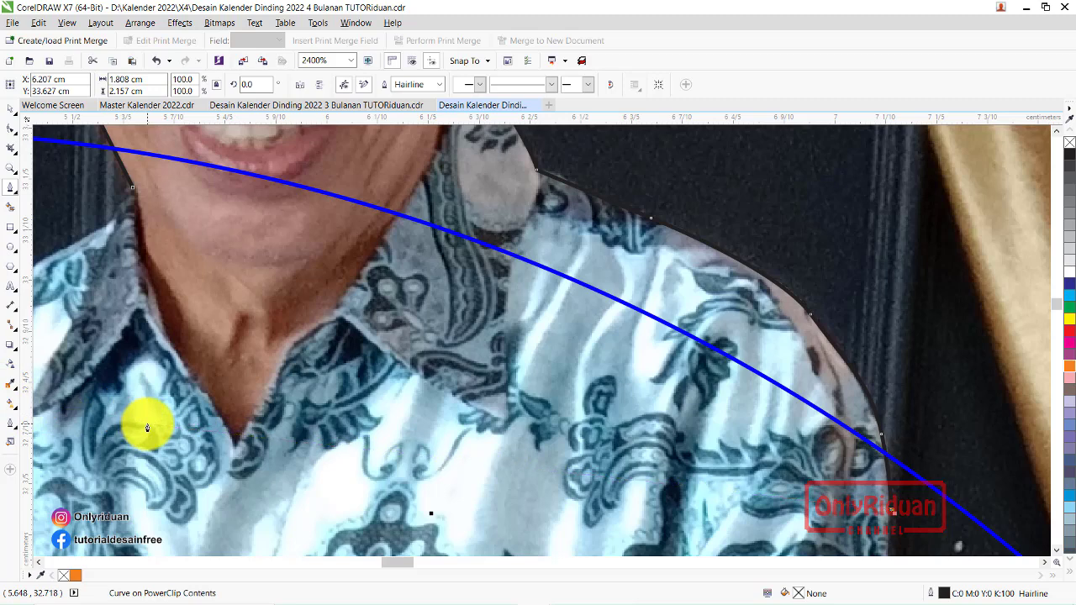
pyautogui.hscroll(-3, 147, 429)
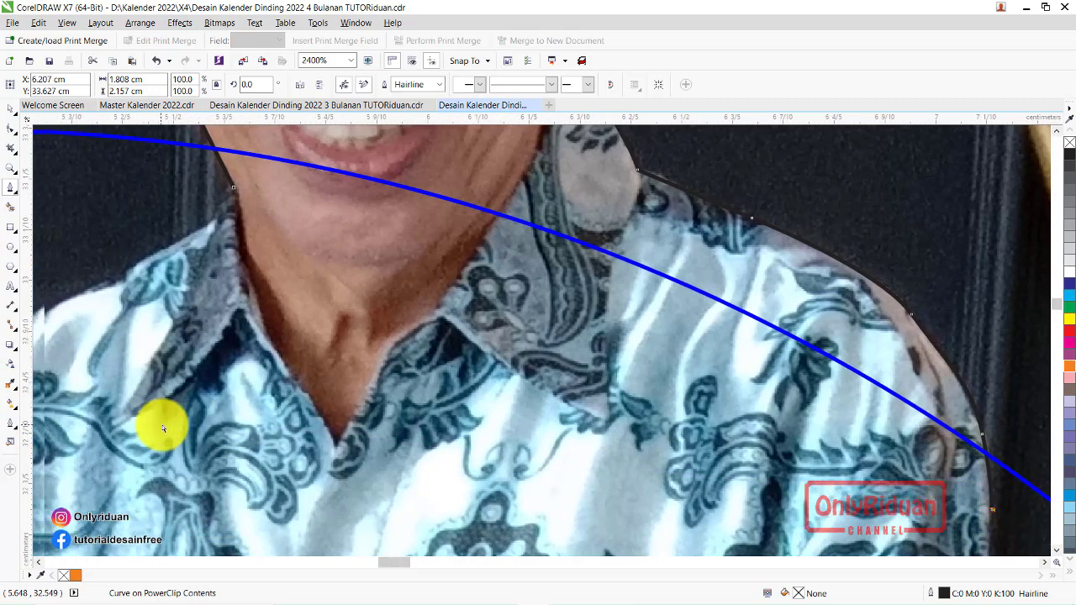
pyautogui.hscroll(-2, 162, 424)
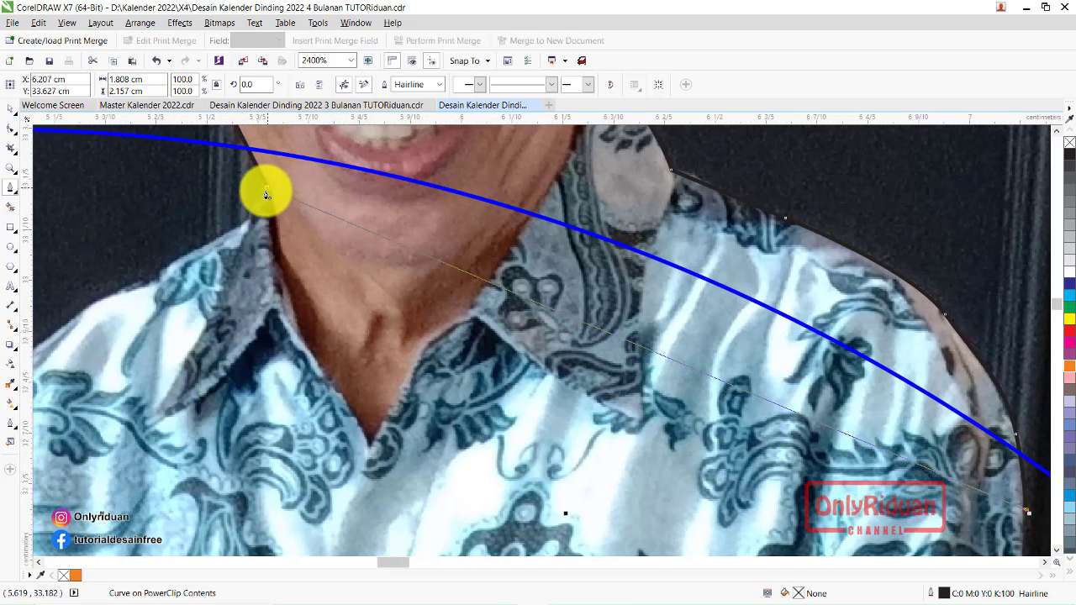
pyautogui.doubleClick(266, 191)
pyautogui.scroll(-1, 310, 250)
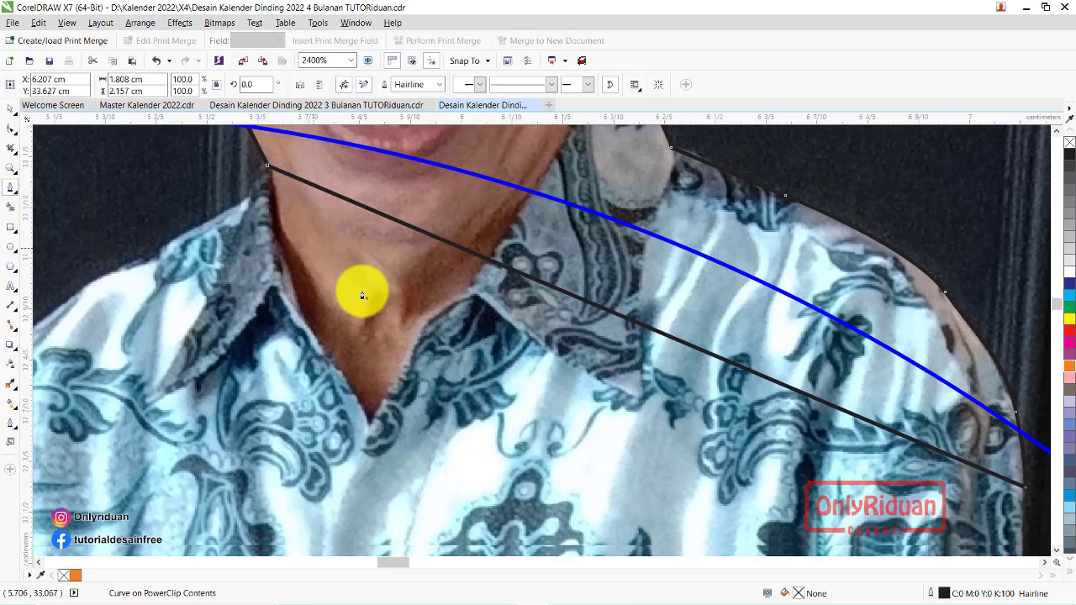
pyautogui.scroll(2, 364, 294)
# Select the traced photo piece within the circle's PowerClip contents
pyautogui.scroll(-1, 363, 294)
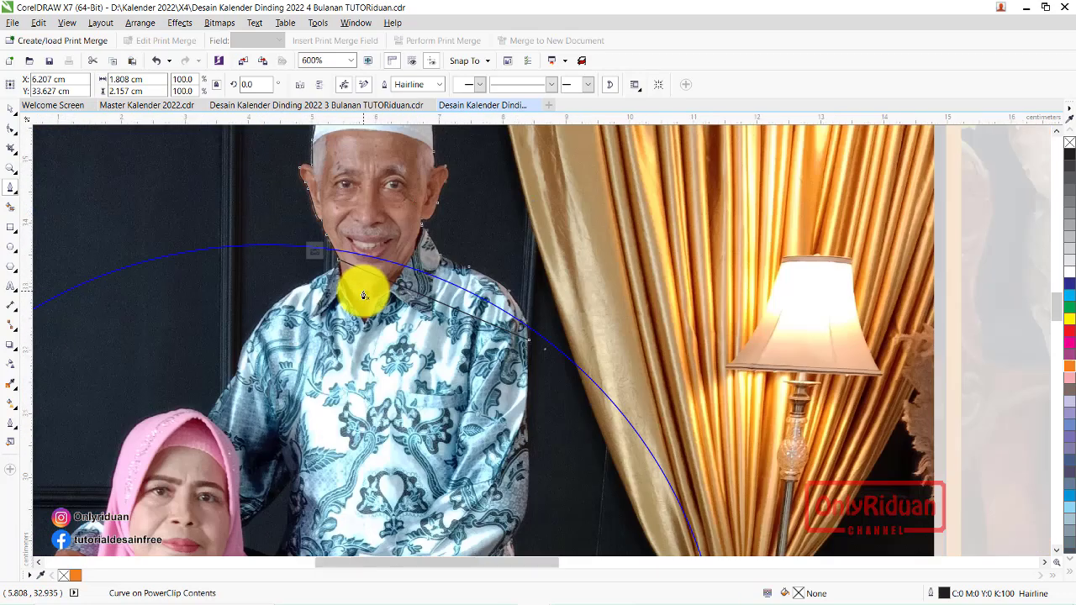
pyautogui.scroll(-1, 361, 290)
pyautogui.scroll(-1, 314, 237)
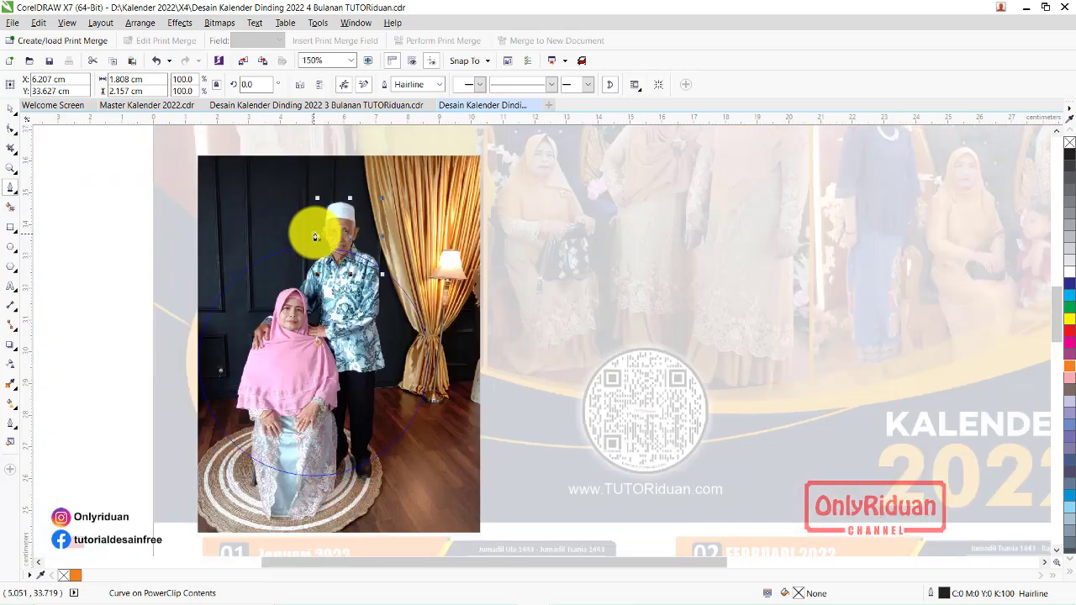
pyautogui.click(10, 107)
pyautogui.moveTo(95, 135); pyautogui.dragTo(532, 536)
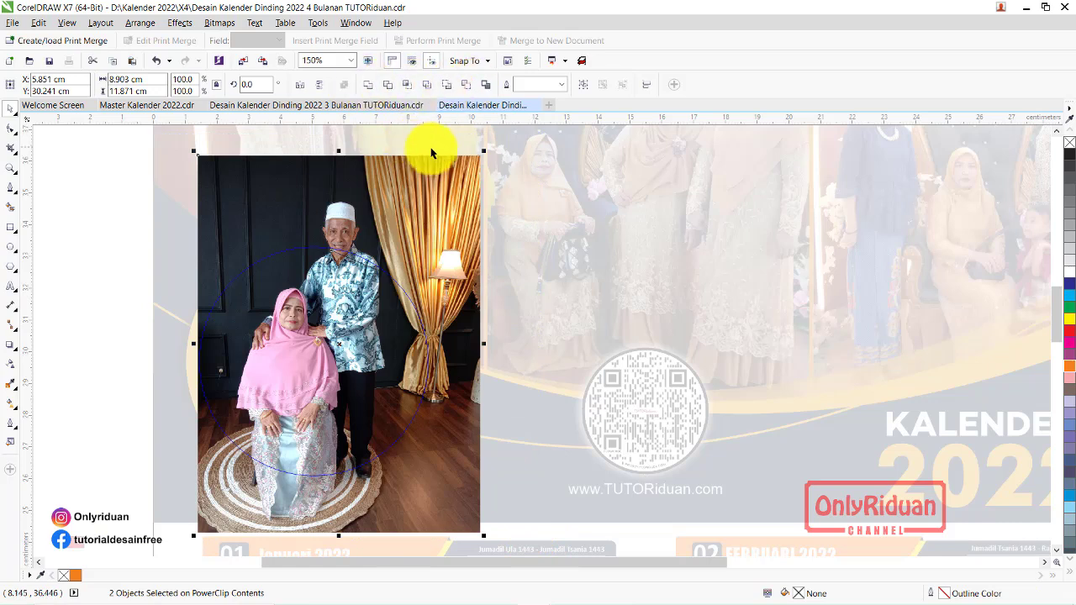
pyautogui.click(281, 185)
pyautogui.press('Tab')
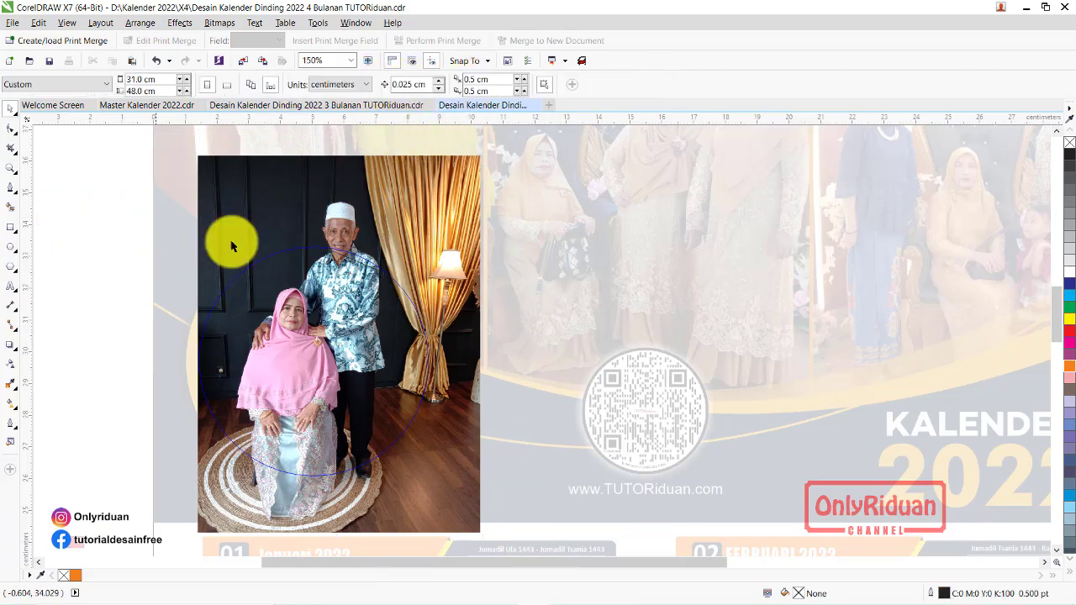
pyautogui.press('Tab')
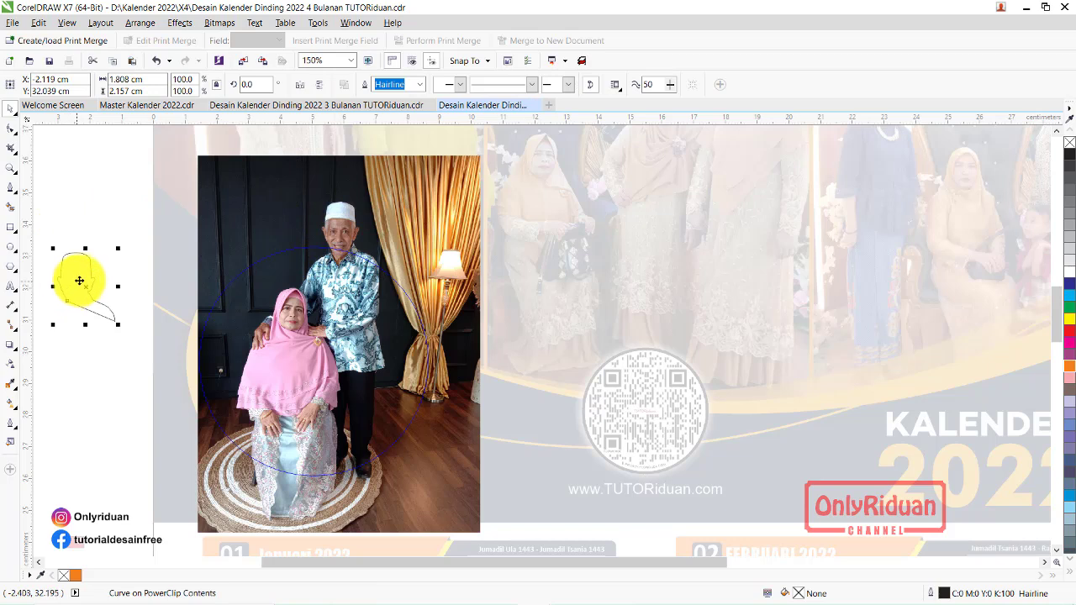
pyautogui.click(335, 236)
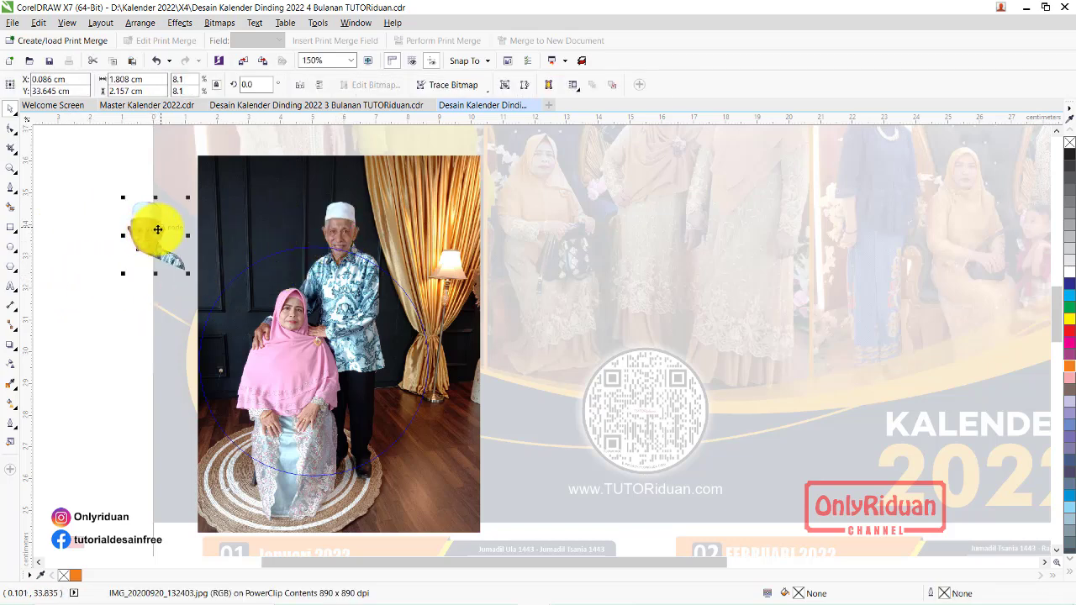
# Cut the photo piece with Ctrl+X and finish editing the circle's PowerClip
pyautogui.hotkey('ctrl', 'x')
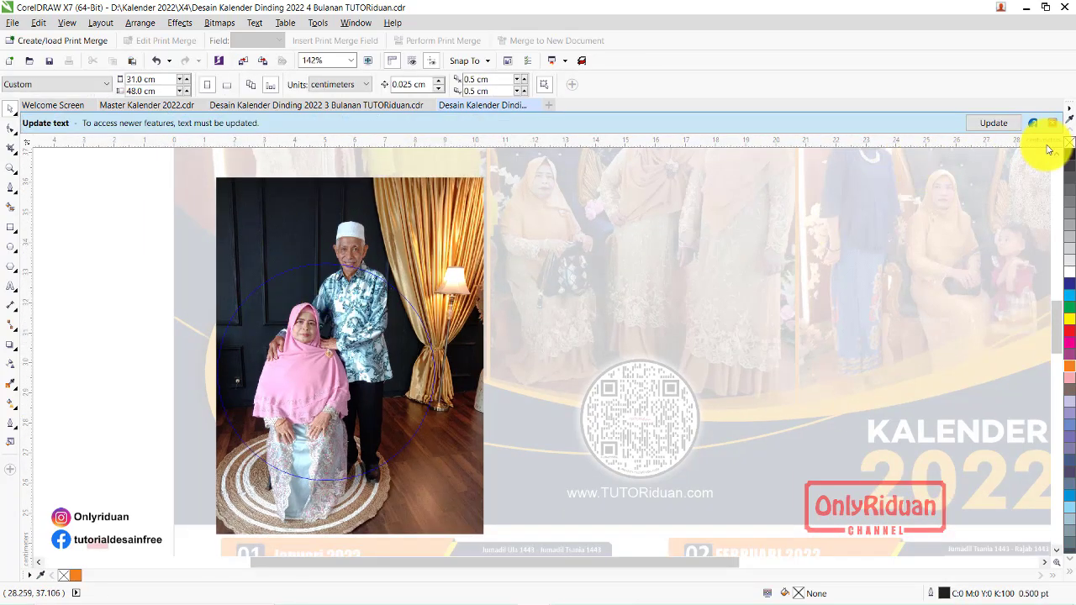
pyautogui.click(1057, 124)
pyautogui.rightClick(341, 281)
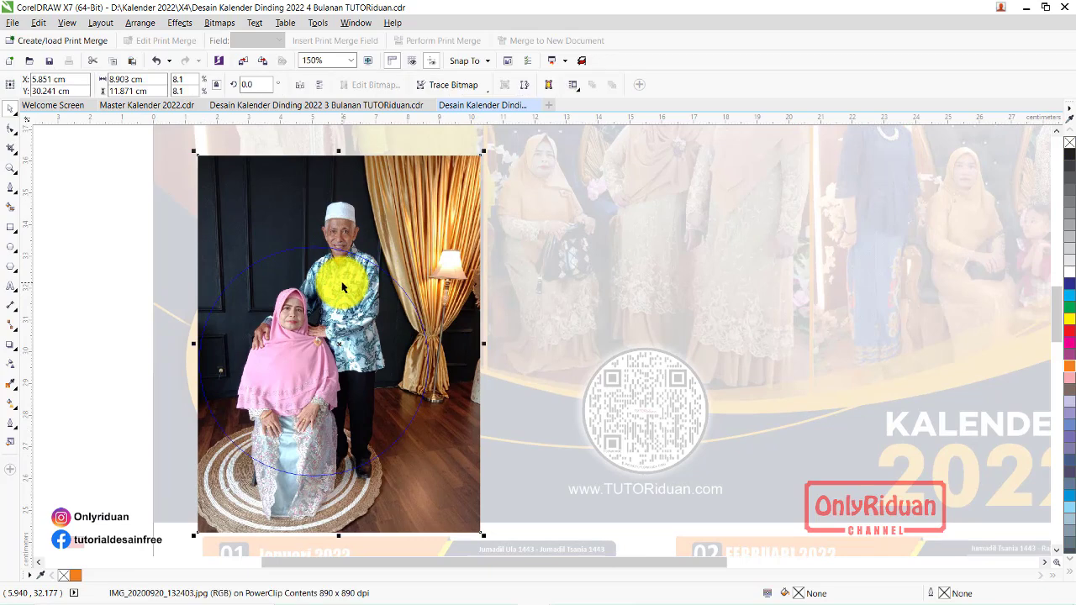
pyautogui.click(385, 305)
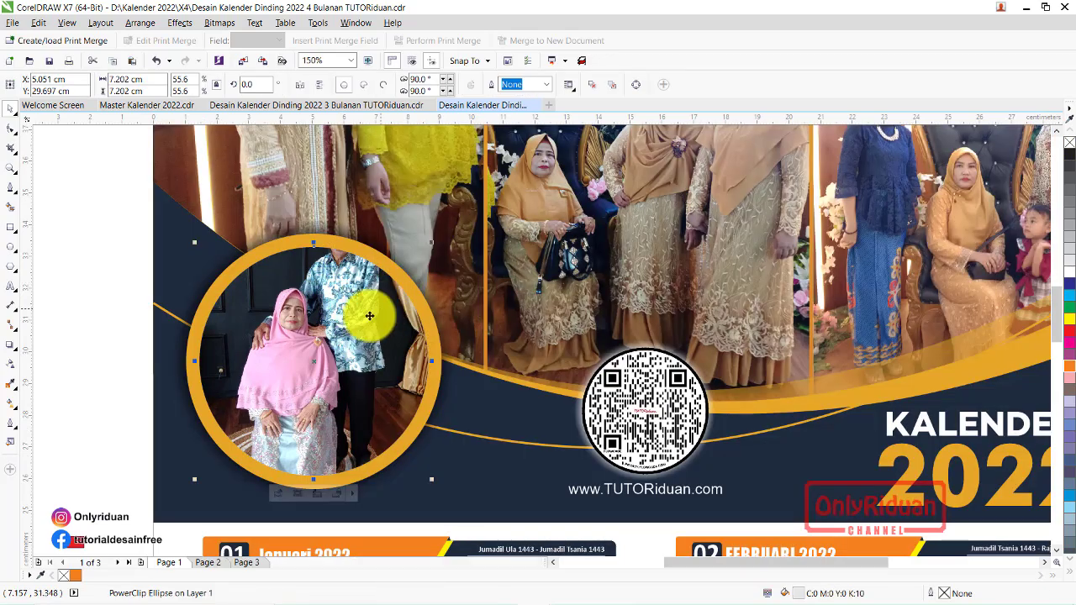
# Paste the cut-out head and cap in place so they pop above the orange ring
pyautogui.hotkey('ctrl', 'v')
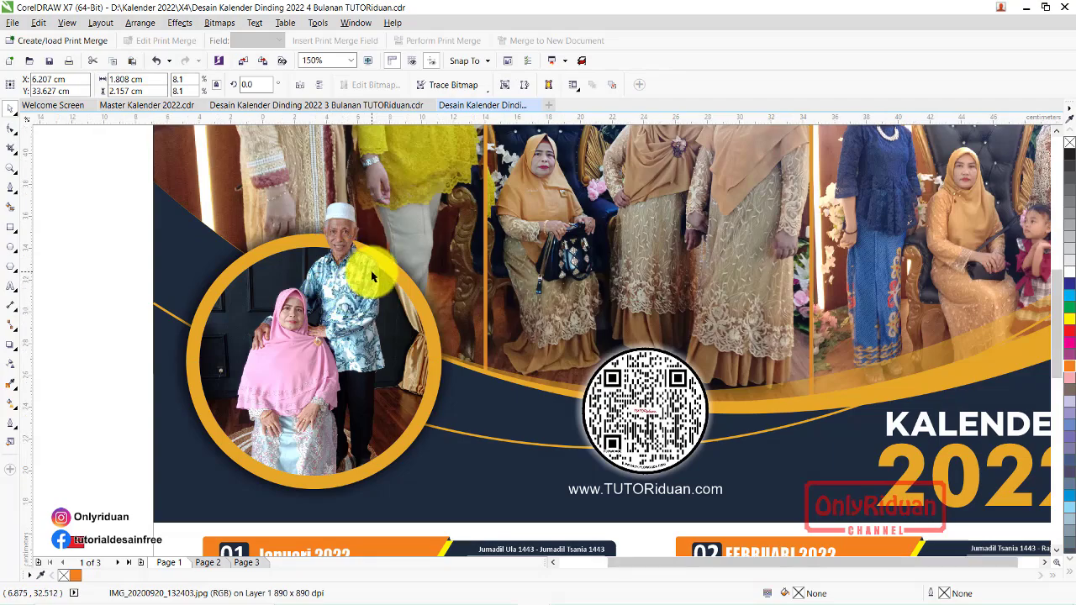
pyautogui.scroll(-4, 372, 277)
pyautogui.scroll(3, 372, 277)
pyautogui.press('Escape')
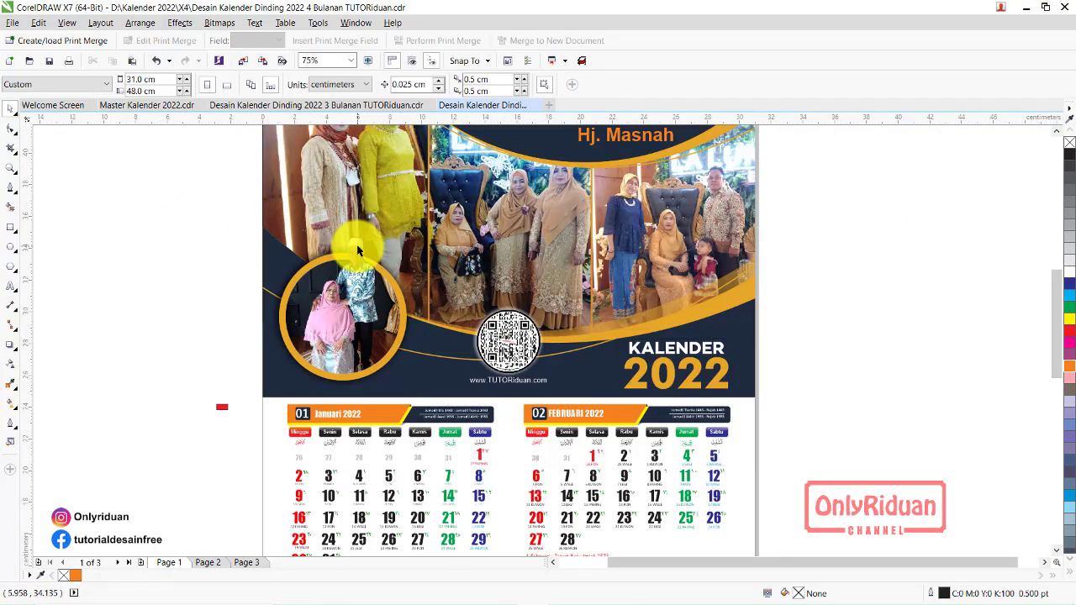
pyautogui.scroll(3, 355, 244)
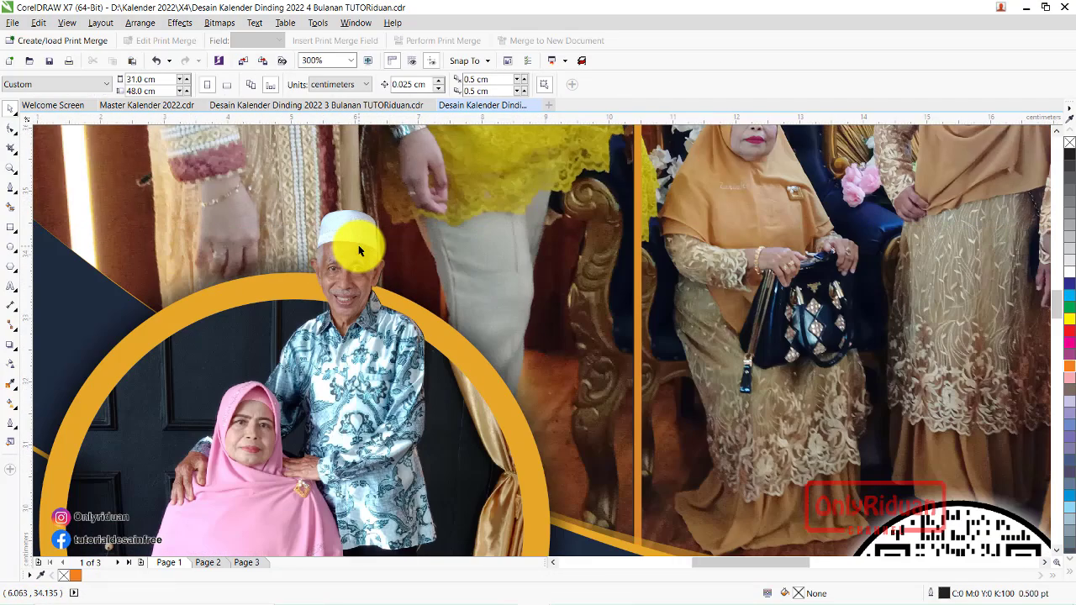
pyautogui.scroll(-2, 359, 250)
pyautogui.scroll(-3, 359, 249)
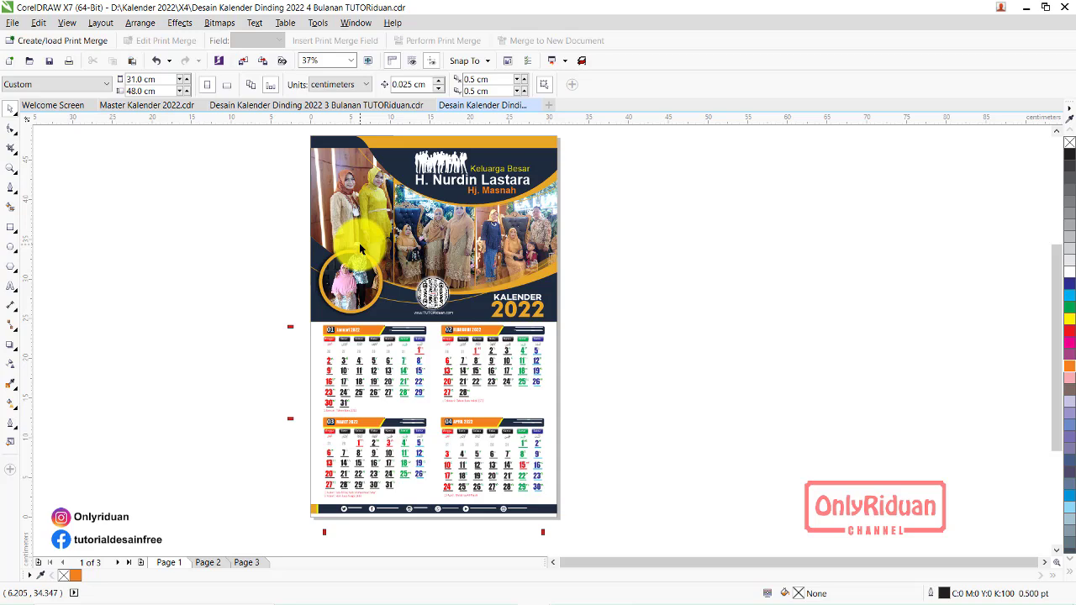
# Review calendar pages 2 and 3, return to page 1, and switch to the X4 folder
pyautogui.click(207, 562)
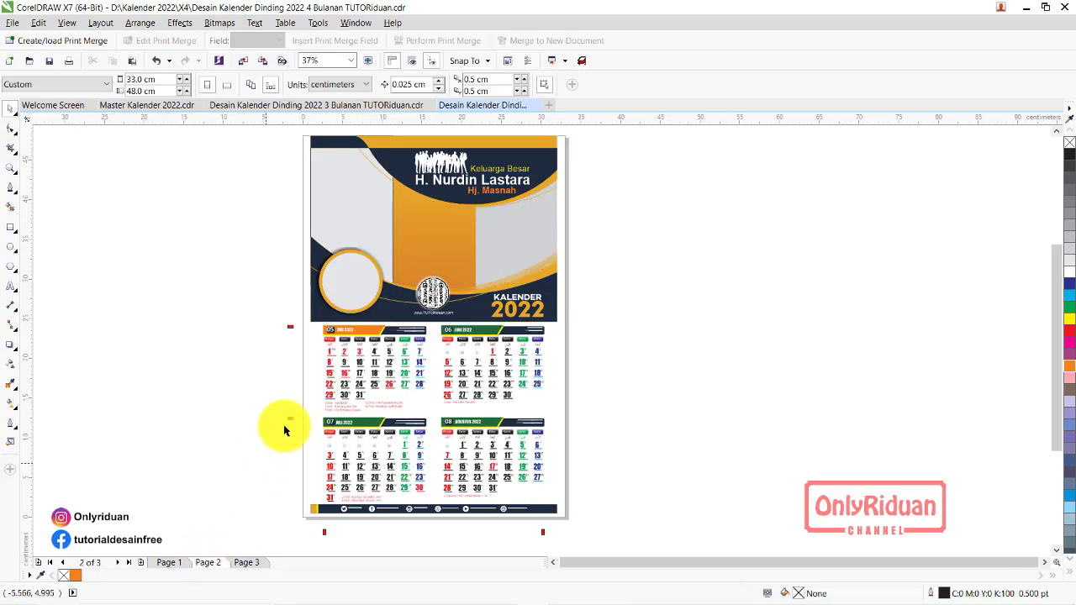
pyautogui.click(246, 562)
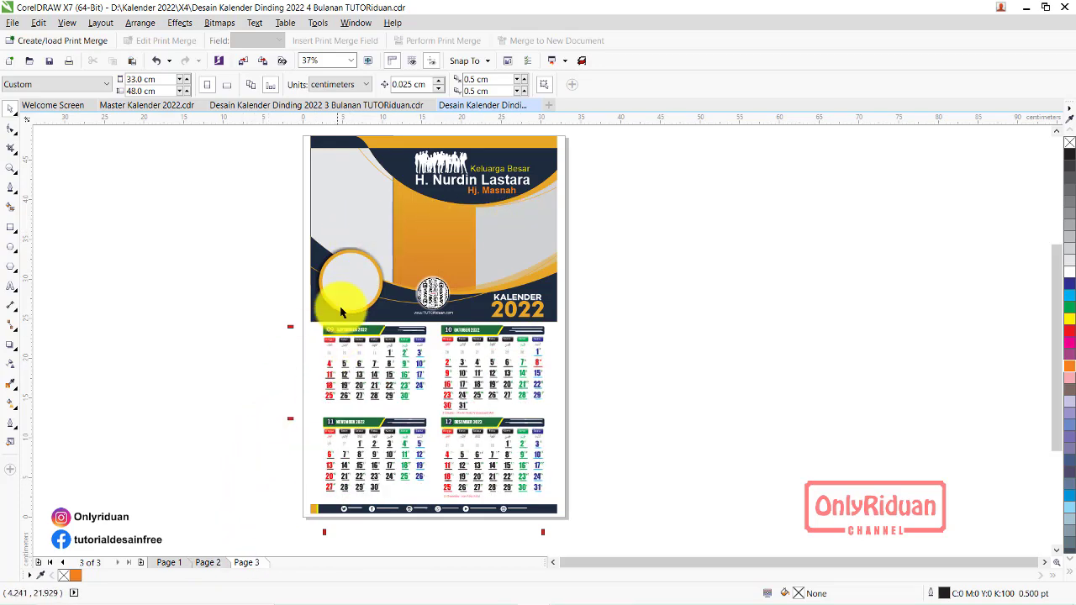
pyautogui.click(168, 563)
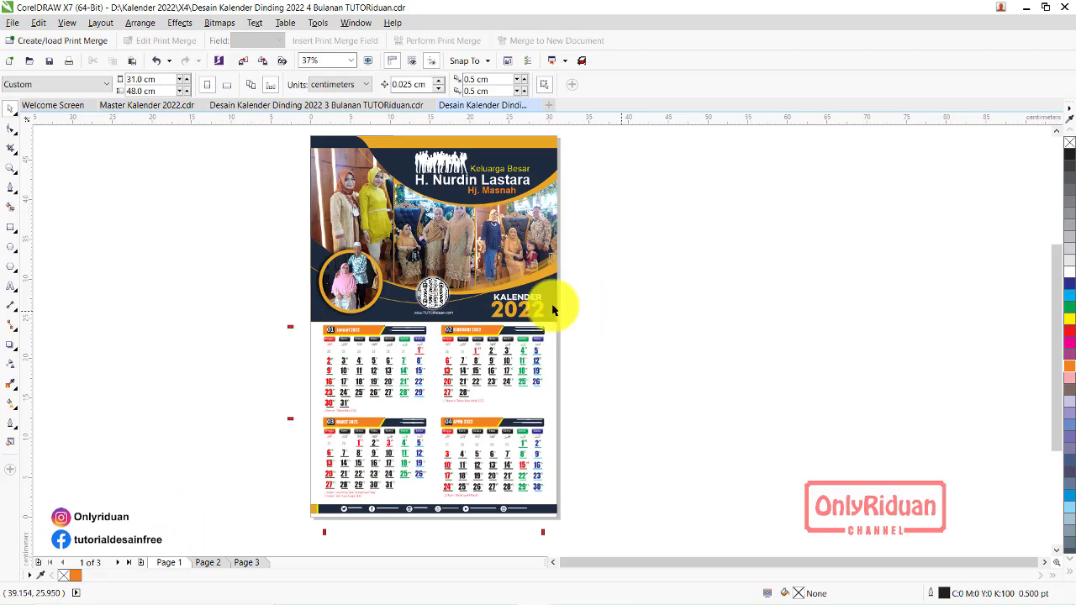
pyautogui.hotkey('alt', 'Tab')
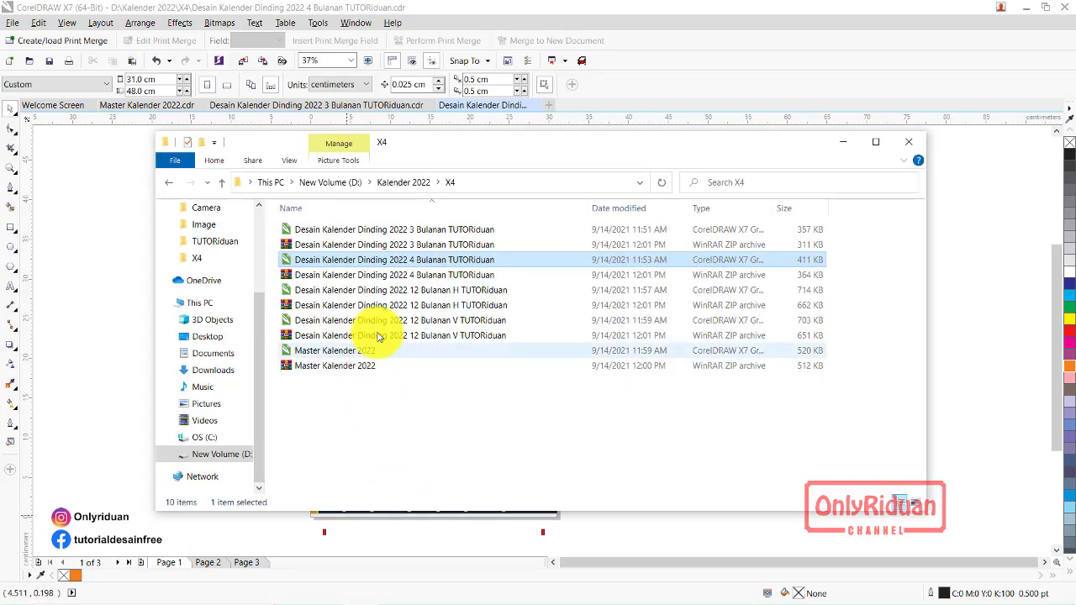
# Open the 12 Bulanan H calendar design, dismiss the update notice, and begin an import
pyautogui.doubleClick(388, 291)
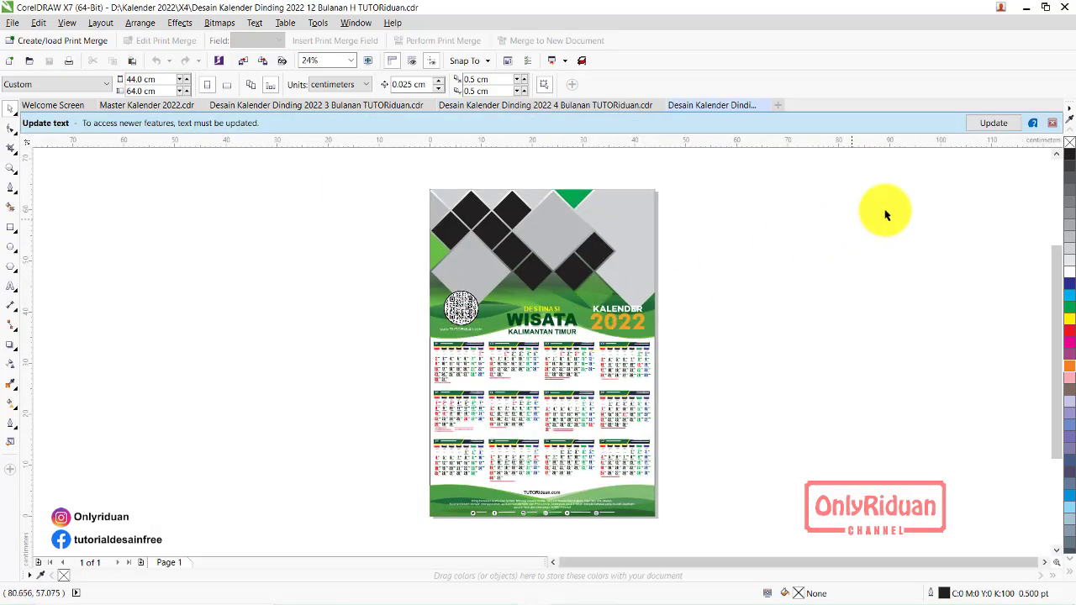
pyautogui.click(1049, 124)
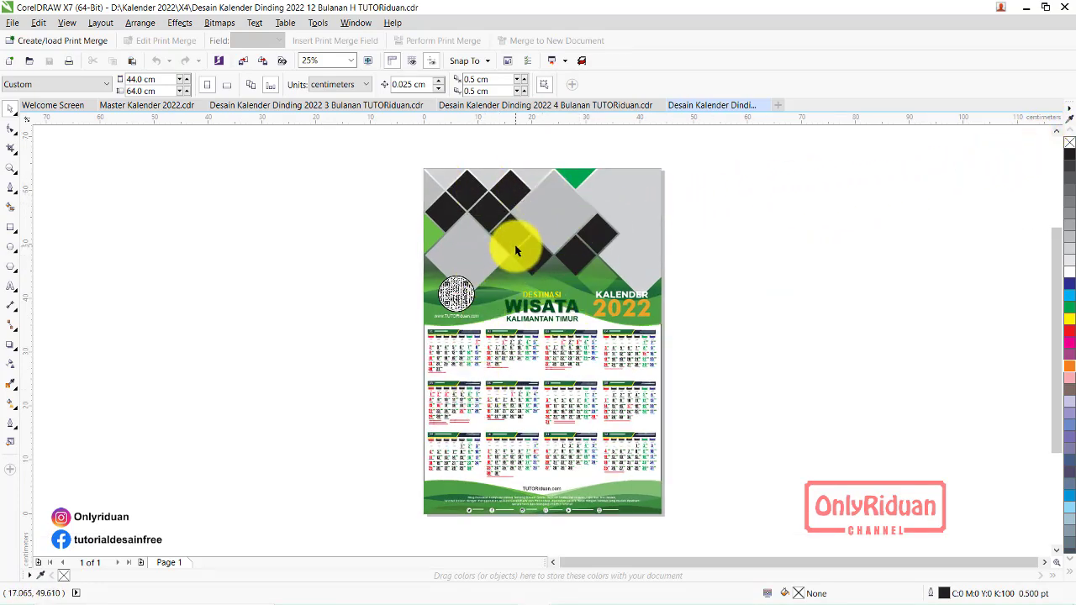
pyautogui.click(12, 23)
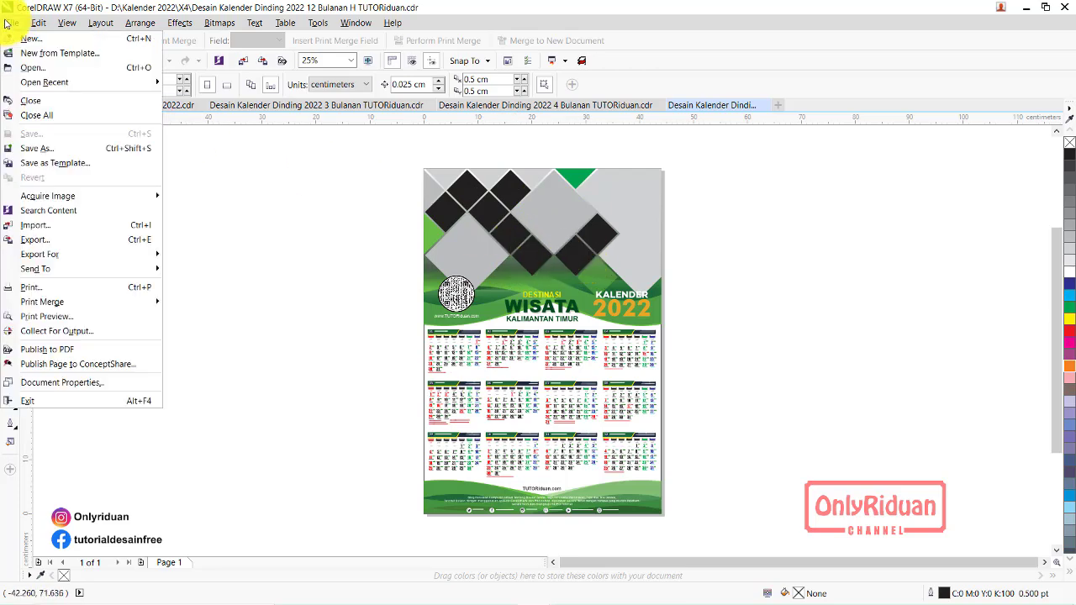
pyautogui.click(37, 225)
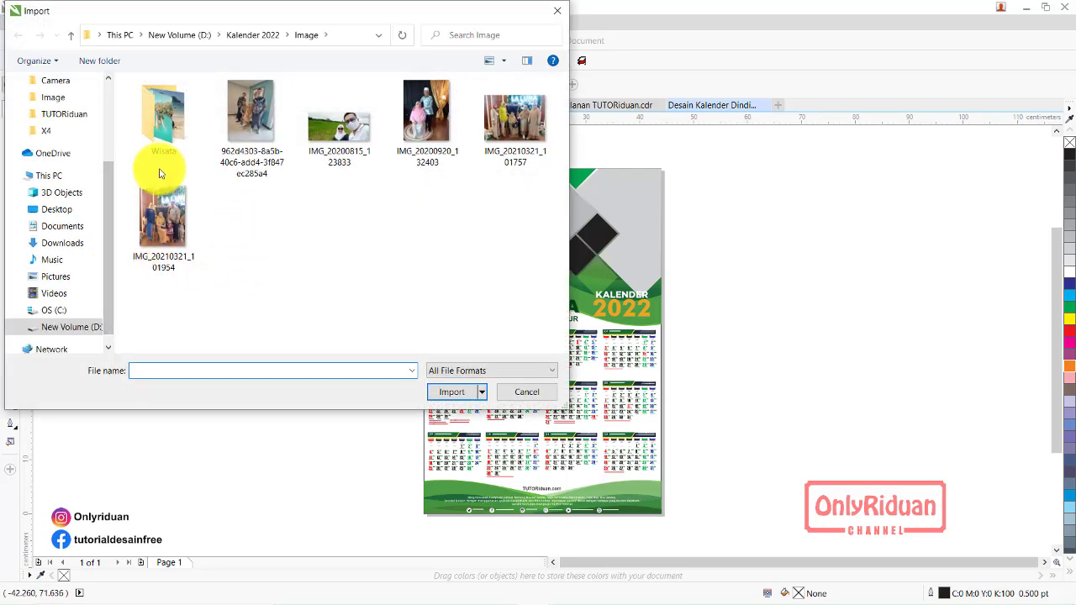
# Import Wisata 7 from the Wisata folder and PowerClip it into the top-right shape
pyautogui.doubleClick(163, 109)
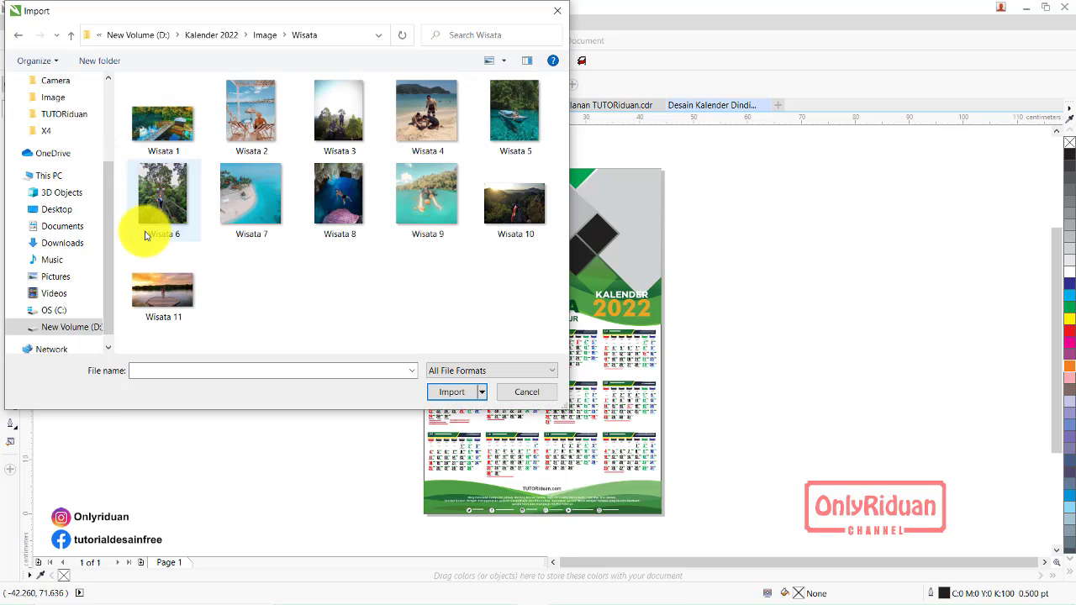
pyautogui.click(252, 197)
pyautogui.click(471, 389)
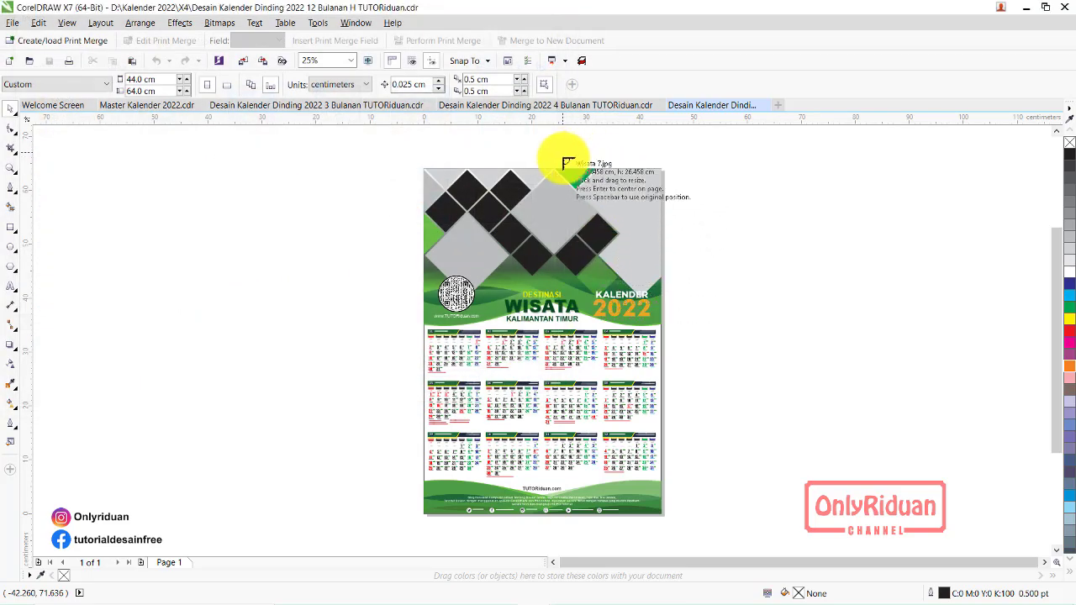
pyautogui.moveTo(570, 155); pyautogui.dragTo(715, 317)
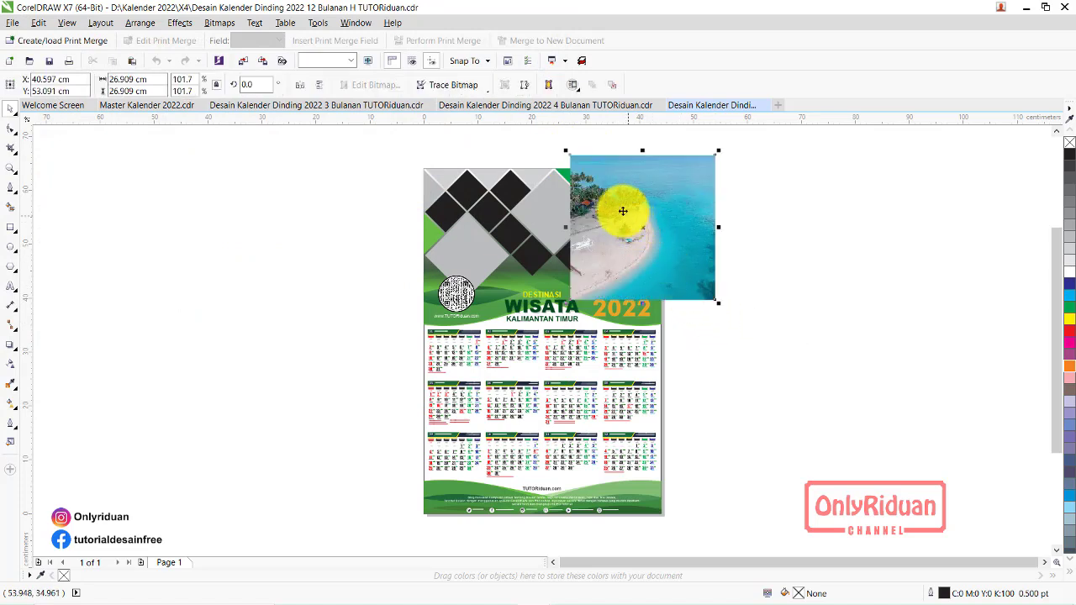
pyautogui.moveTo(637, 199); pyautogui.dragTo(781, 210)
pyautogui.rightClick(804, 220)
pyautogui.click(805, 216)
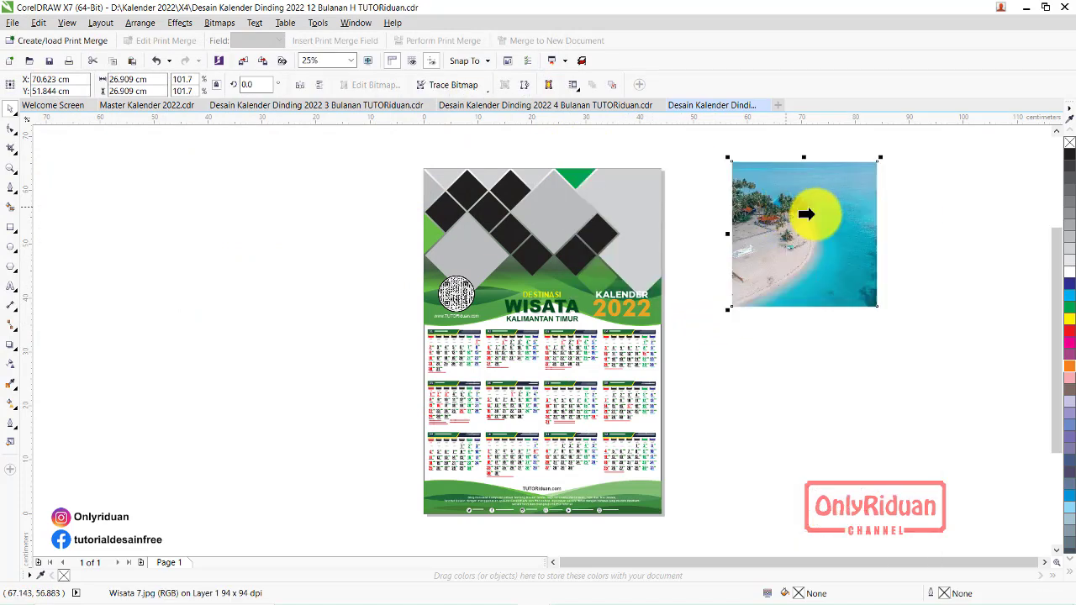
pyautogui.click(642, 204)
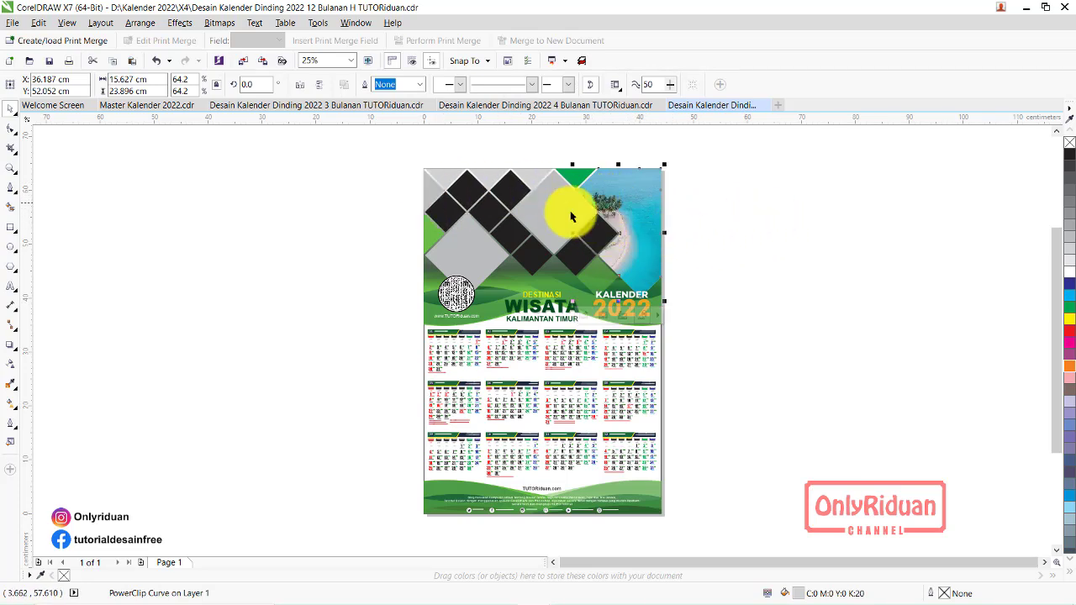
# Import the eleven travel photos, Wisata 1 through Wisata 11, in one batch
pyautogui.click(12, 23)
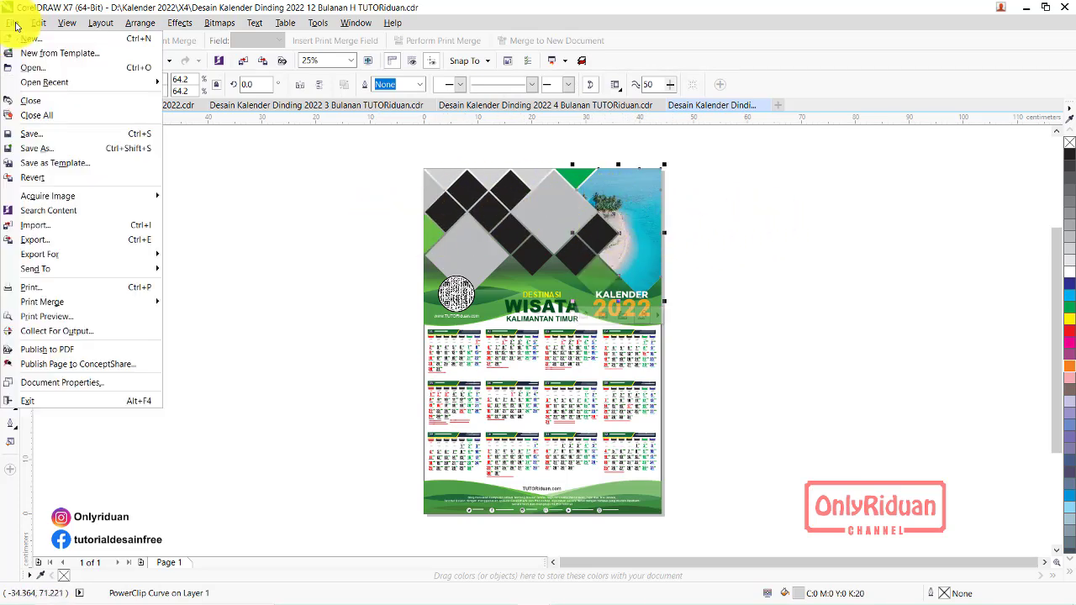
pyautogui.click(29, 228)
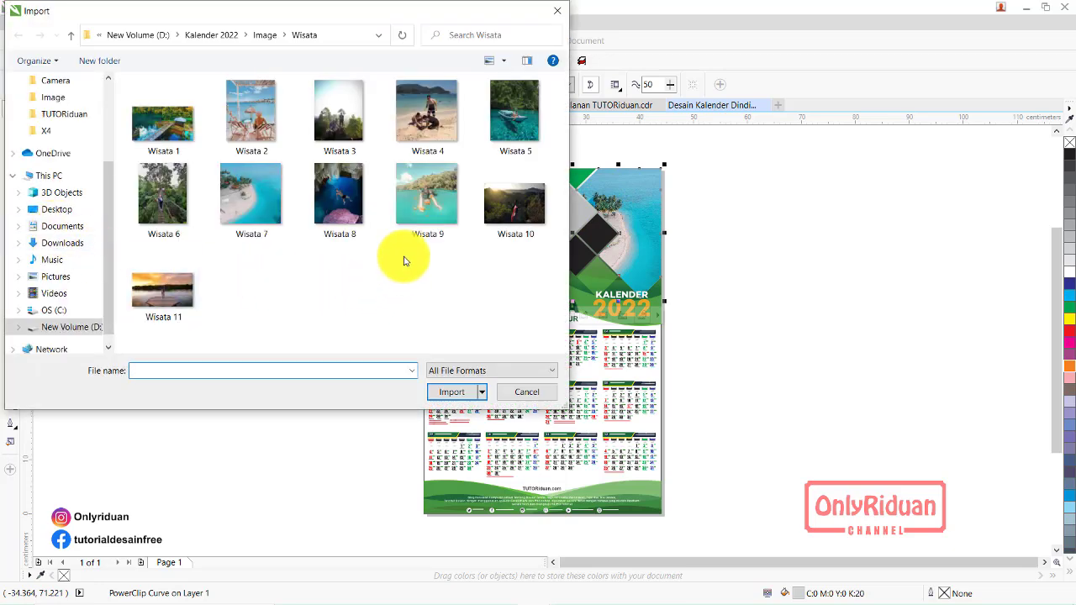
pyautogui.click(424, 194)
pyautogui.keyDown('shift'); pyautogui.click(163, 204); pyautogui.keyUp('shift')
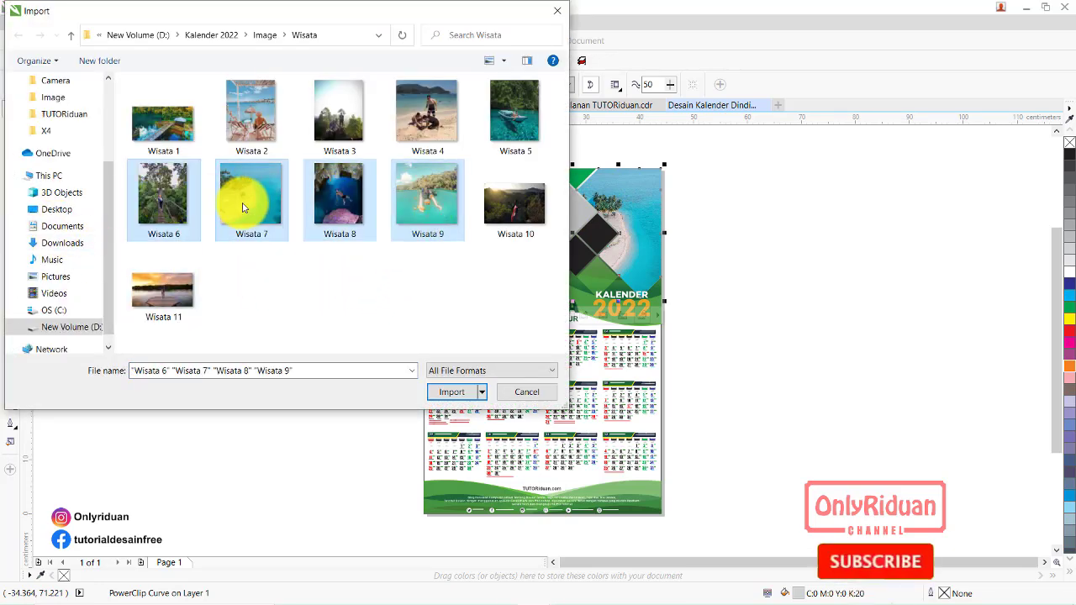
pyautogui.keyDown('ctrl'); pyautogui.click(521, 206); pyautogui.keyUp('ctrl')
pyautogui.keyDown('ctrl'); pyautogui.click(514, 109); pyautogui.keyUp('ctrl')
pyautogui.keyDown('ctrl'); pyautogui.click(424, 110); pyautogui.keyUp('ctrl')
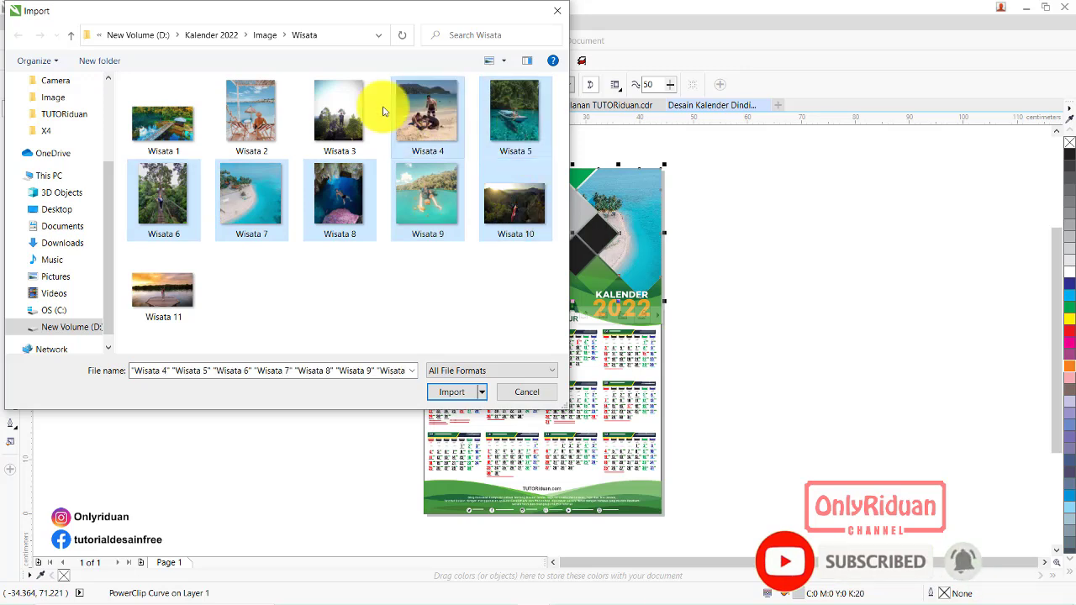
pyautogui.keyDown('ctrl'); pyautogui.click(338, 110); pyautogui.keyUp('ctrl')
pyautogui.keyDown('ctrl'); pyautogui.click(252, 110); pyautogui.keyUp('ctrl')
pyautogui.keyDown('ctrl'); pyautogui.click(164, 117); pyautogui.keyUp('ctrl')
pyautogui.keyDown('ctrl'); pyautogui.click(162, 289); pyautogui.keyUp('ctrl')
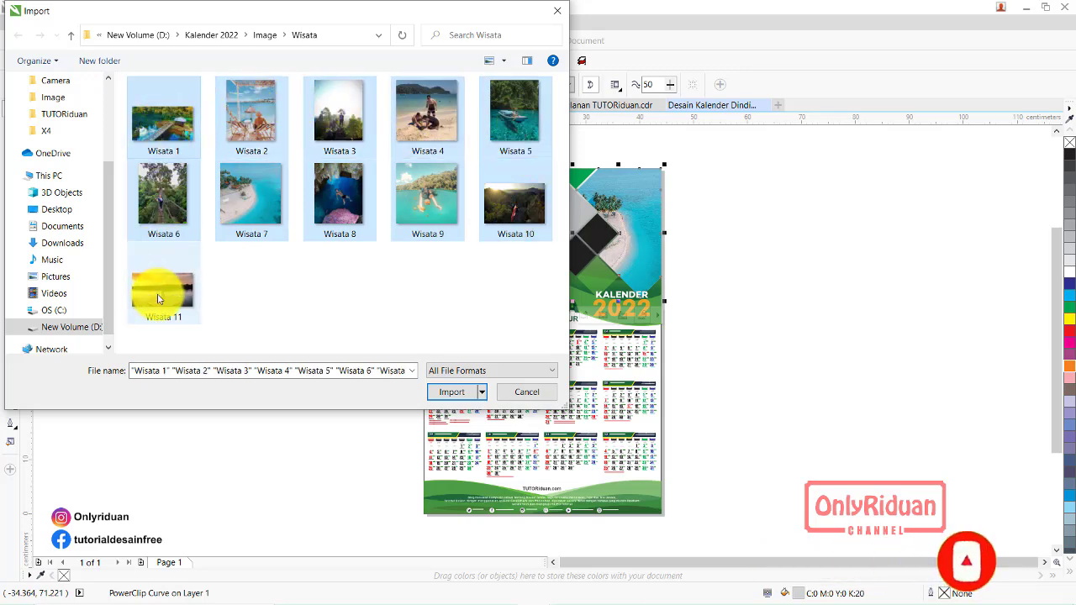
pyautogui.click(452, 392)
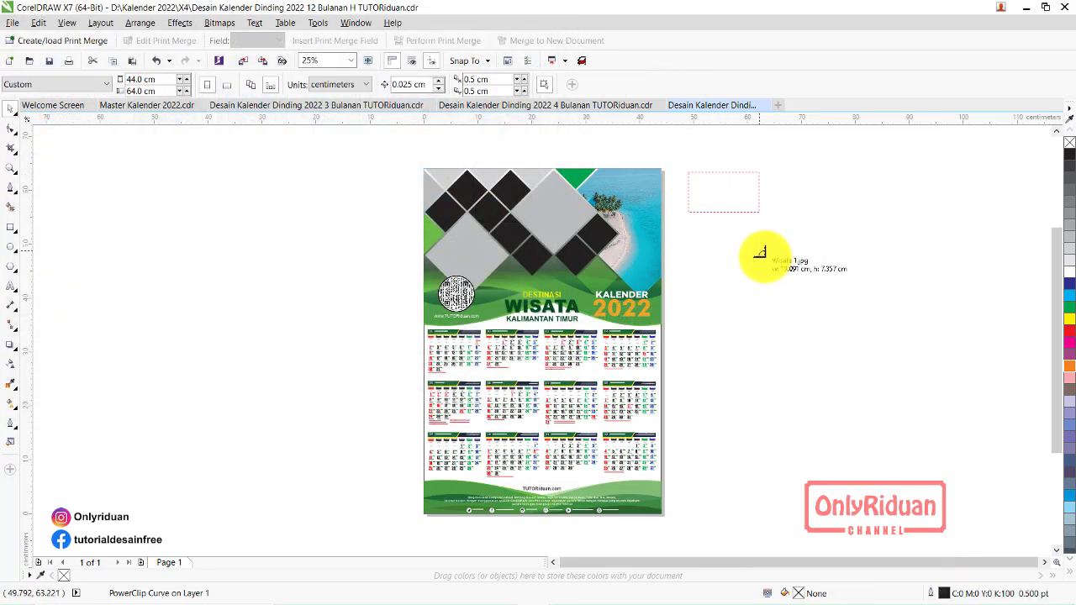
# Place the imported photos overlapping each other on the pasteboard right of the calendar
pyautogui.click(689, 173)
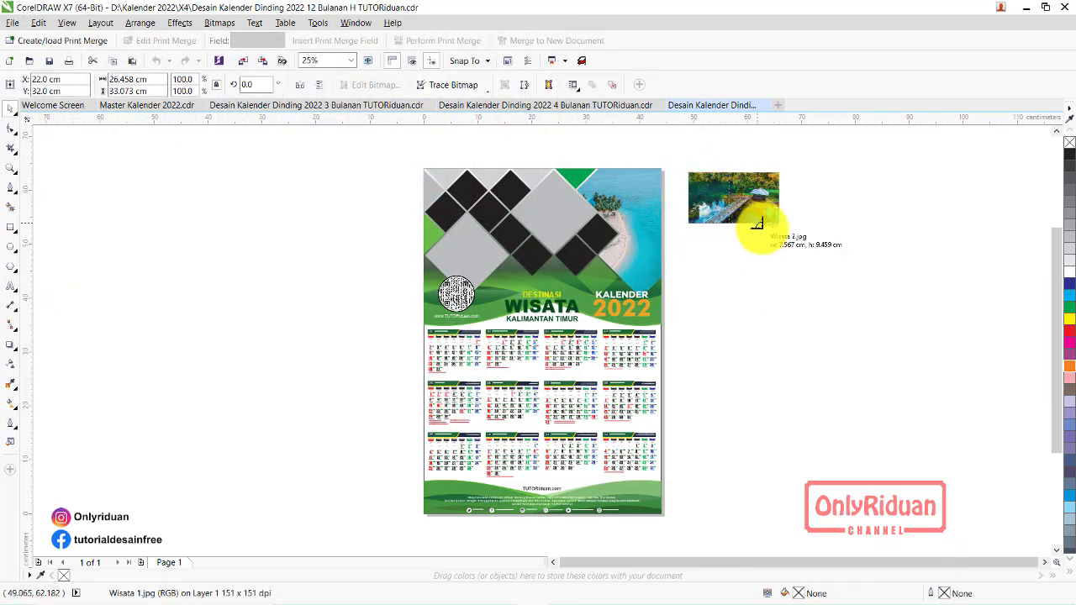
pyautogui.click(688, 172)
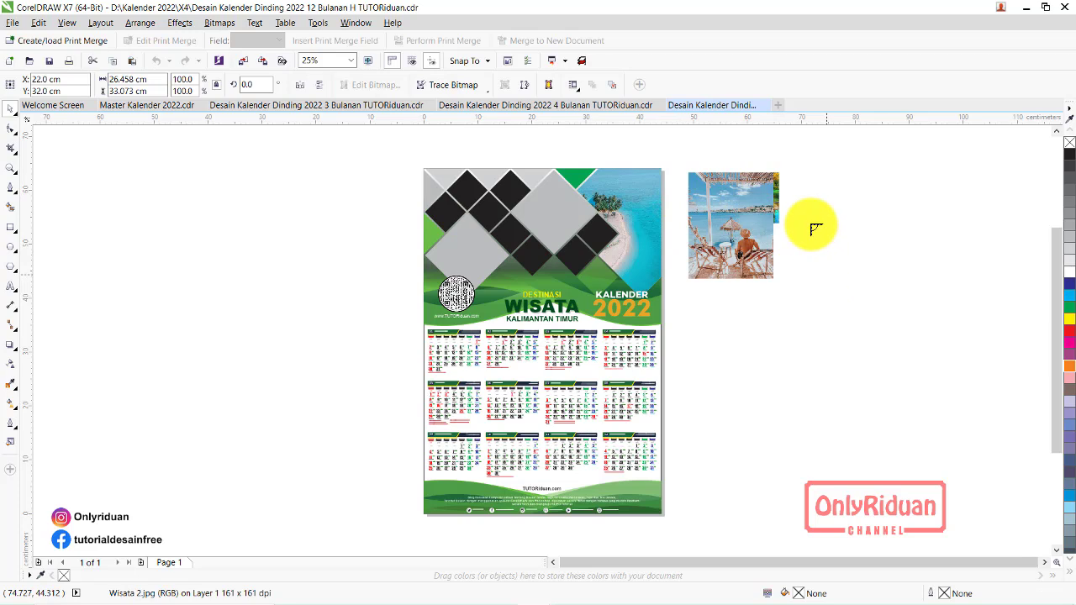
pyautogui.click(717, 186)
pyautogui.click(843, 245)
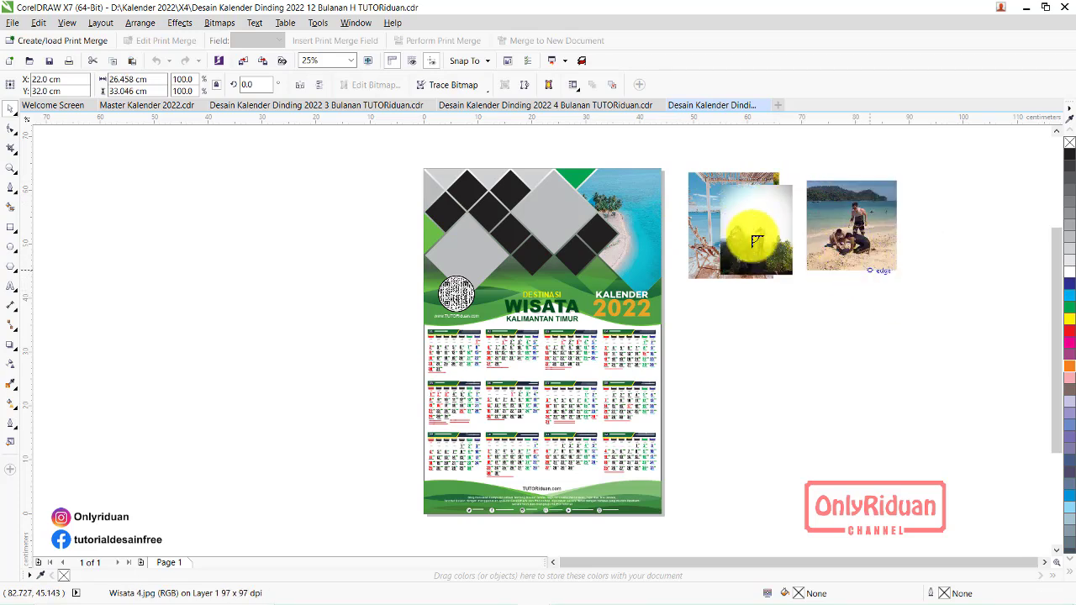
pyautogui.moveTo(759, 246); pyautogui.dragTo(831, 307)
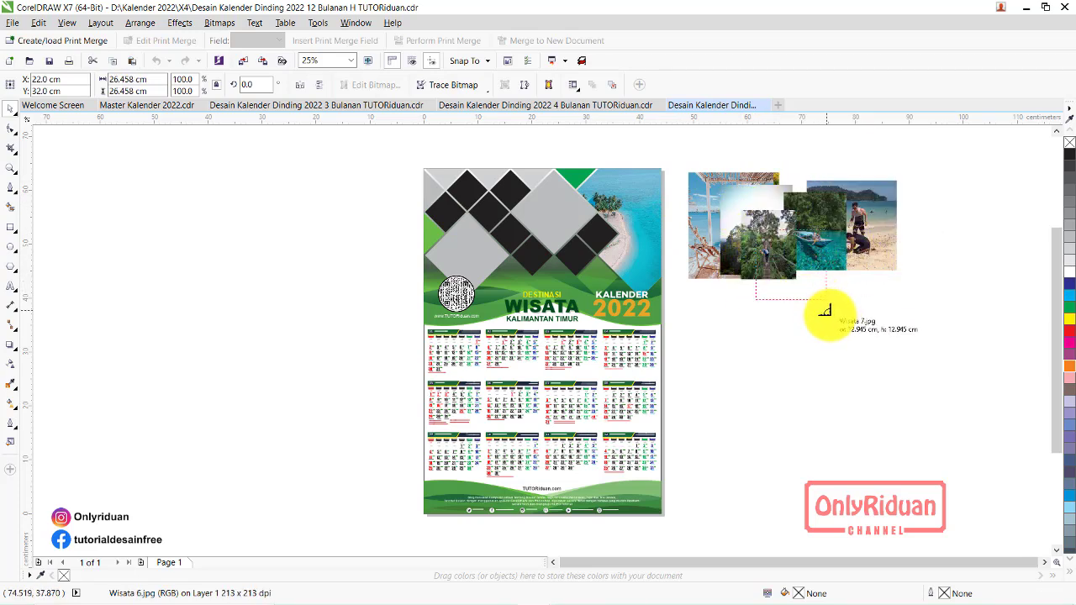
pyautogui.moveTo(760, 282); pyautogui.dragTo(816, 317)
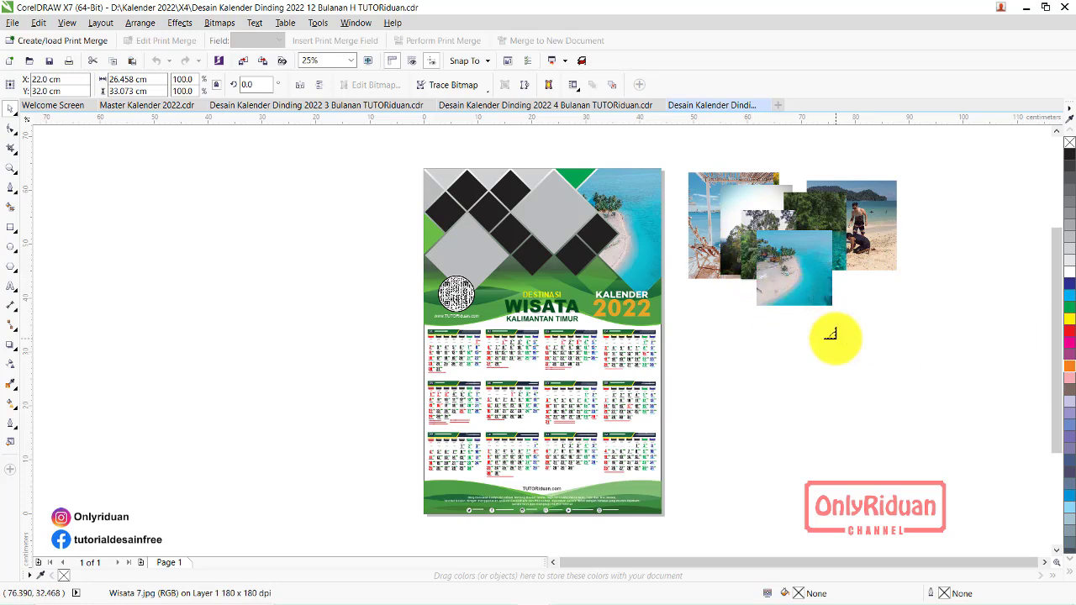
pyautogui.moveTo(728, 245)
pyautogui.mouseDown()
pyautogui.moveTo(783, 312)
pyautogui.moveTo(700, 252)
pyautogui.moveTo(790, 378)
pyautogui.mouseUp()
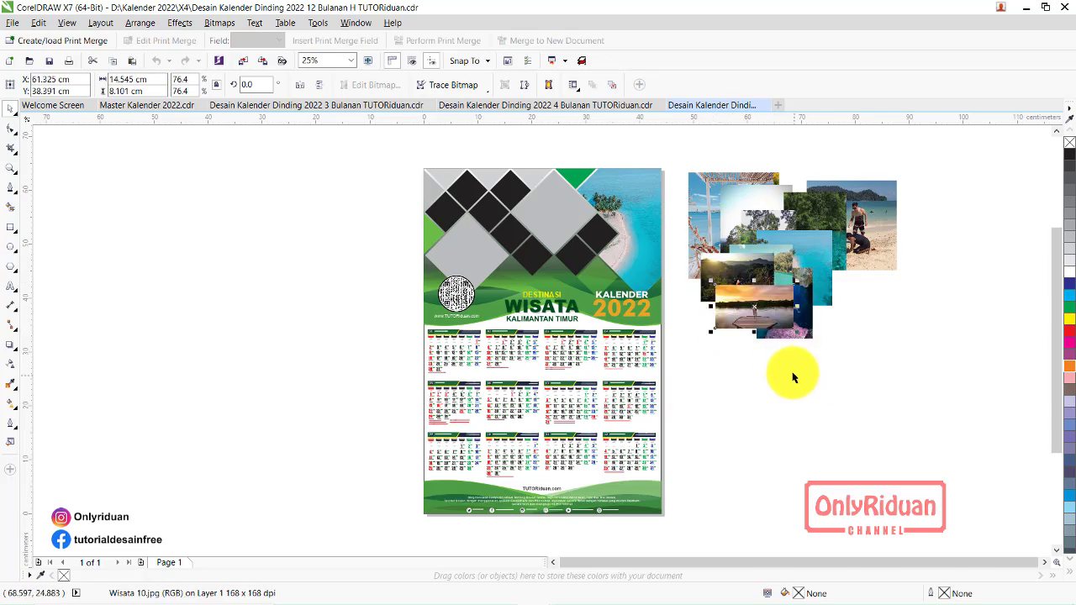
pyautogui.scroll(2, 764, 298)
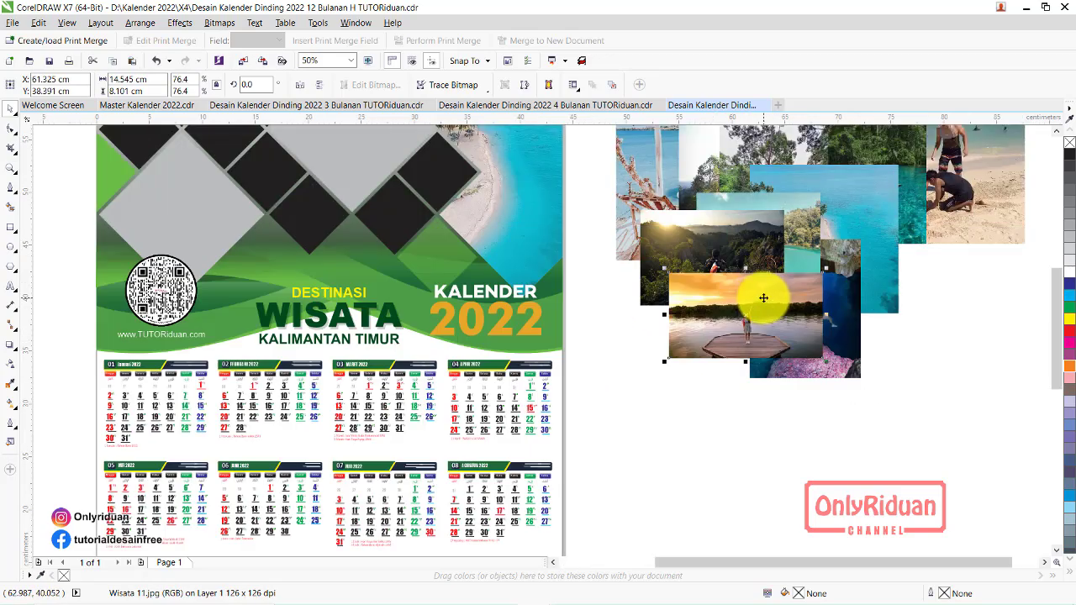
pyautogui.scroll(-2, 802, 300)
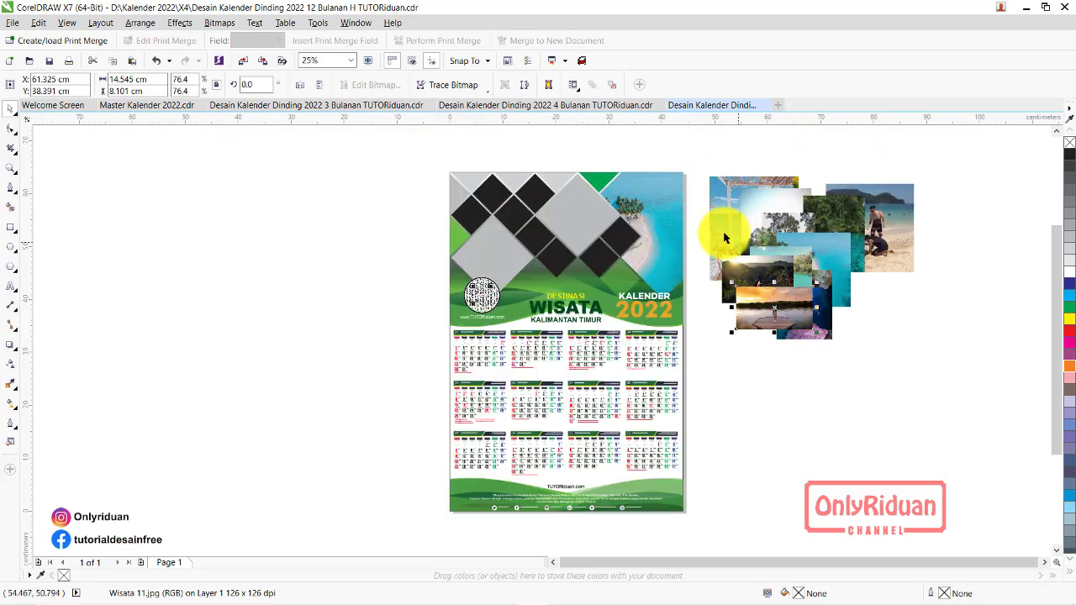
# PowerClip the Wisata 2 beach-chair photo inside the left header diamond
pyautogui.moveTo(721, 228); pyautogui.dragTo(286, 277)
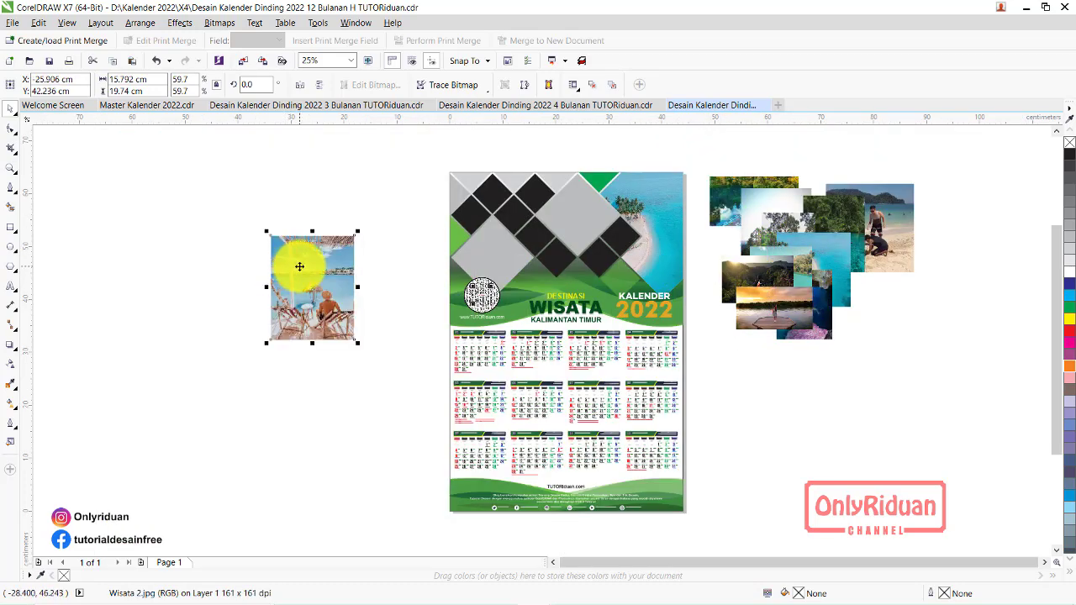
pyautogui.rightClick(299, 266)
pyautogui.click(343, 254)
pyautogui.click(492, 258)
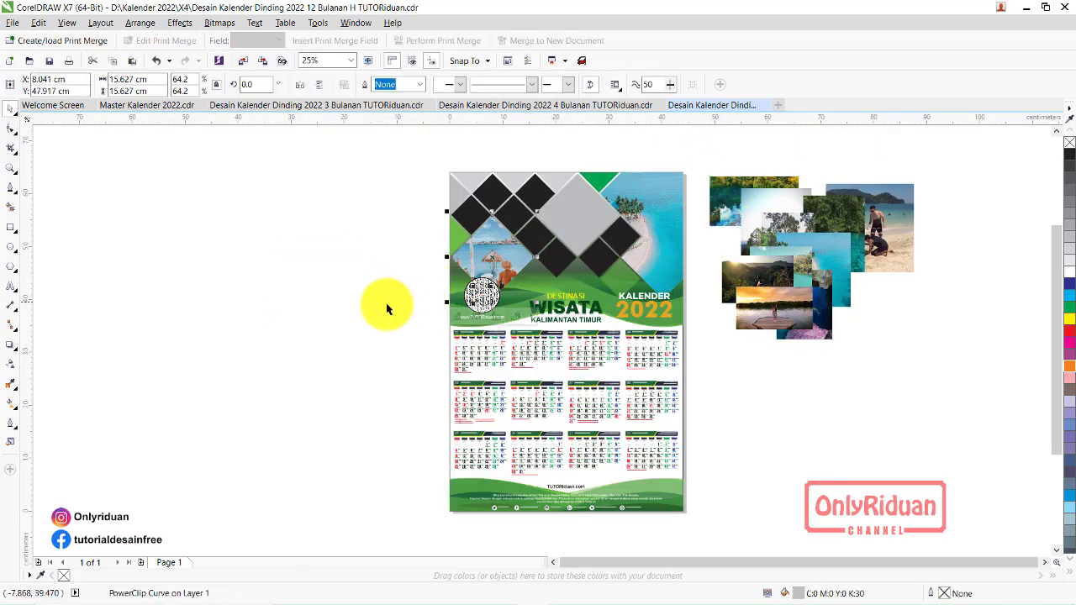
# Edit the PowerClip to shift the beach-chair photo upward within its diamond, then finish editing
pyautogui.rightClick(507, 253)
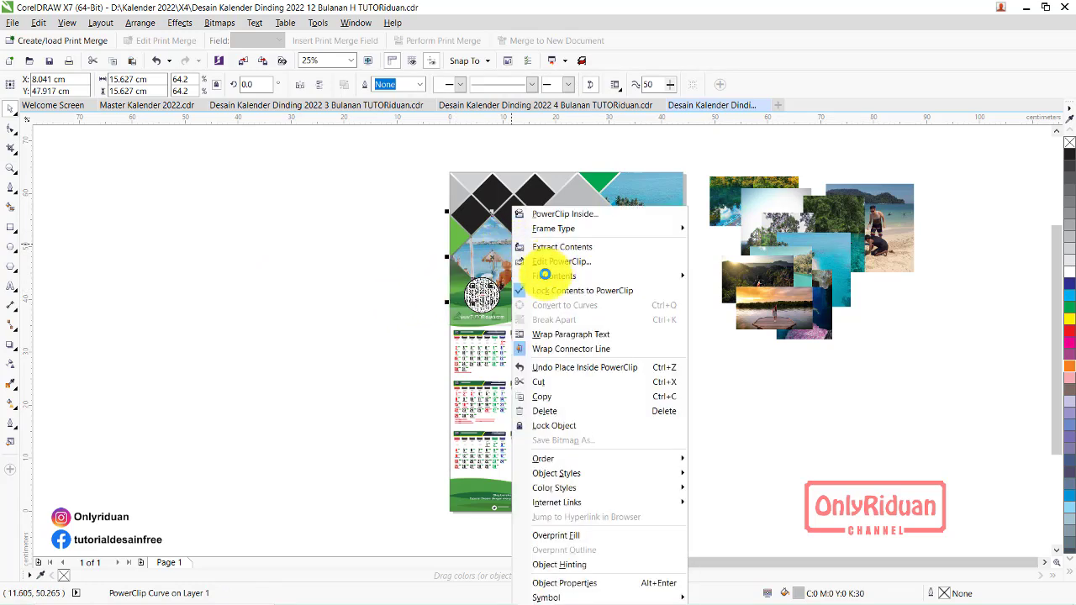
pyautogui.click(549, 269)
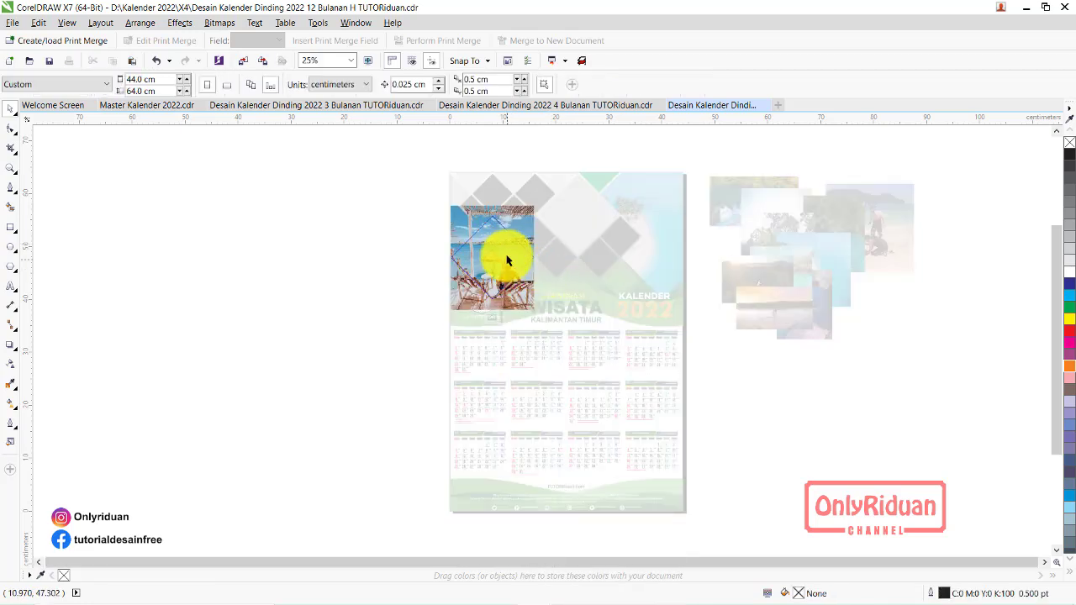
pyautogui.click(507, 261)
pyautogui.moveTo(505, 261); pyautogui.dragTo(499, 244)
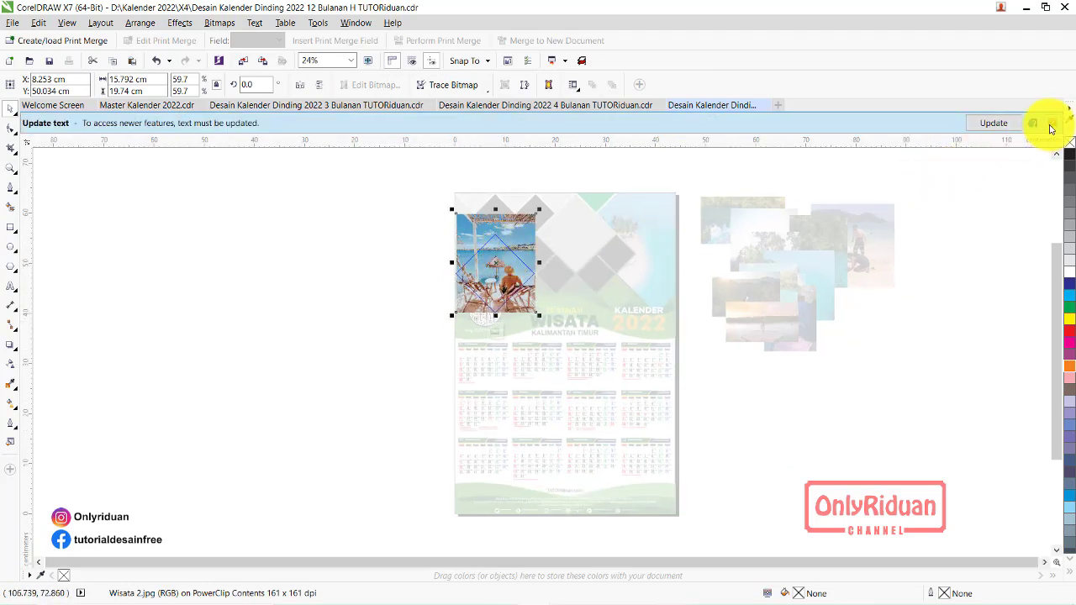
pyautogui.click(1051, 123)
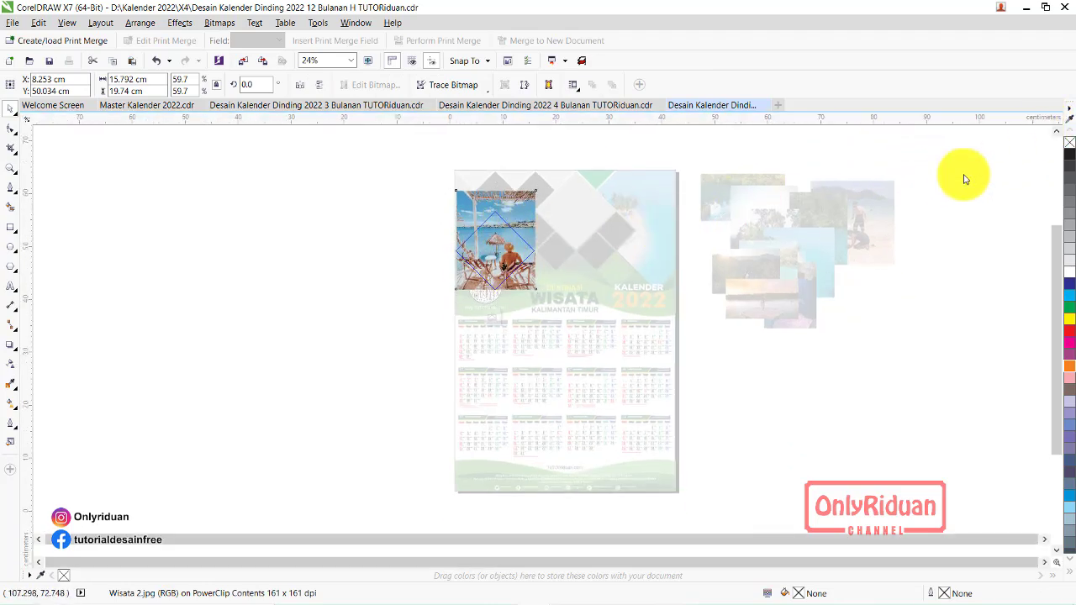
pyautogui.rightClick(494, 253)
pyautogui.click(589, 305)
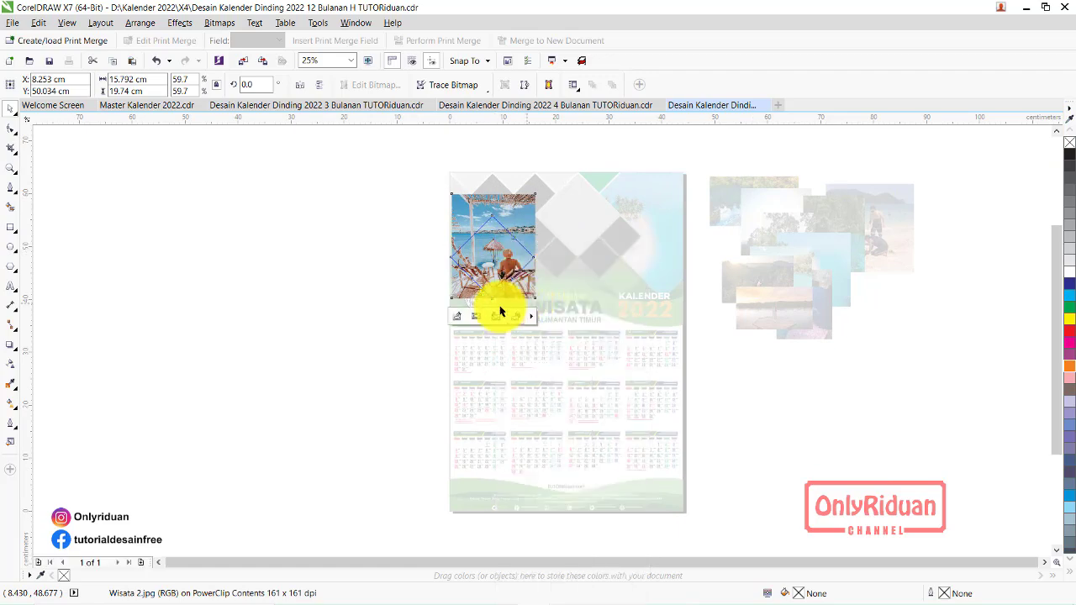
pyautogui.moveTo(990, 388); pyautogui.dragTo(709, 154)
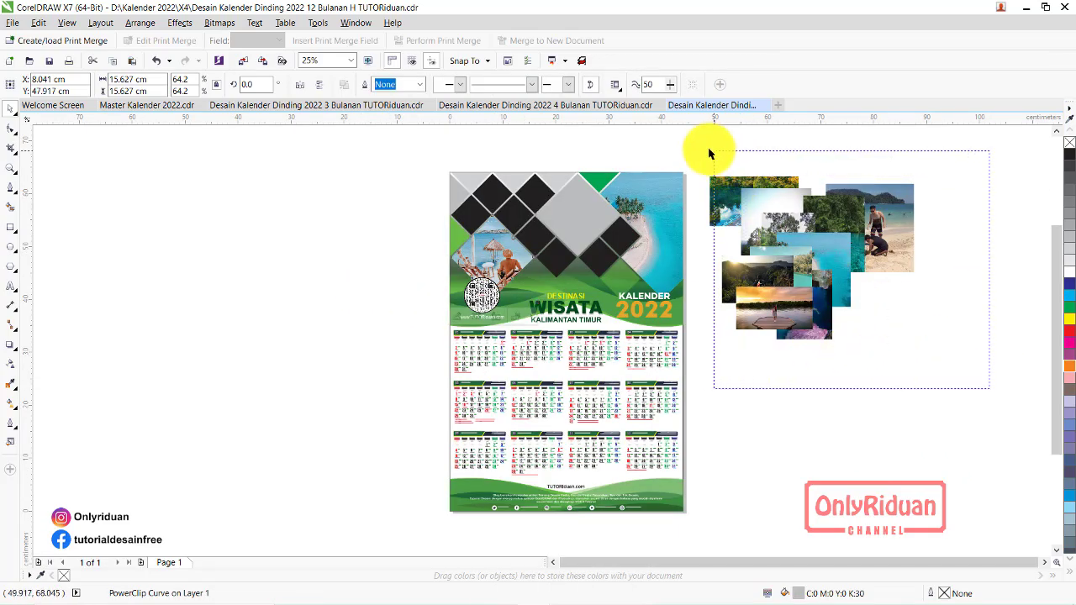
# Clip the people-on-the-beach photo into the upper middle diamond and shrink the nine remaining photos
pyautogui.moveTo(893, 264); pyautogui.dragTo(969, 229)
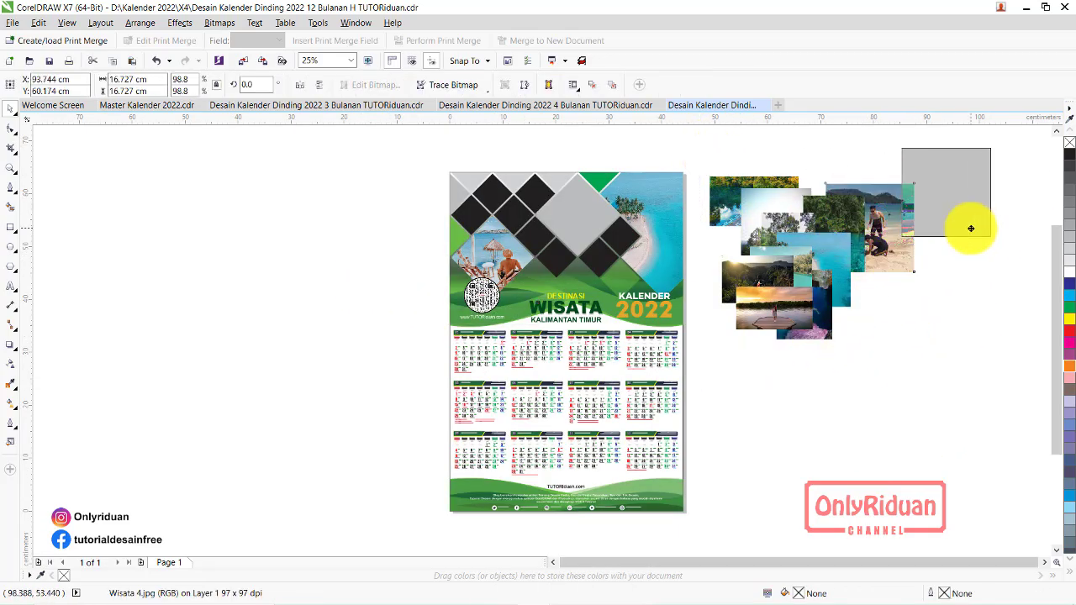
pyautogui.rightClick(970, 192)
pyautogui.click(963, 210)
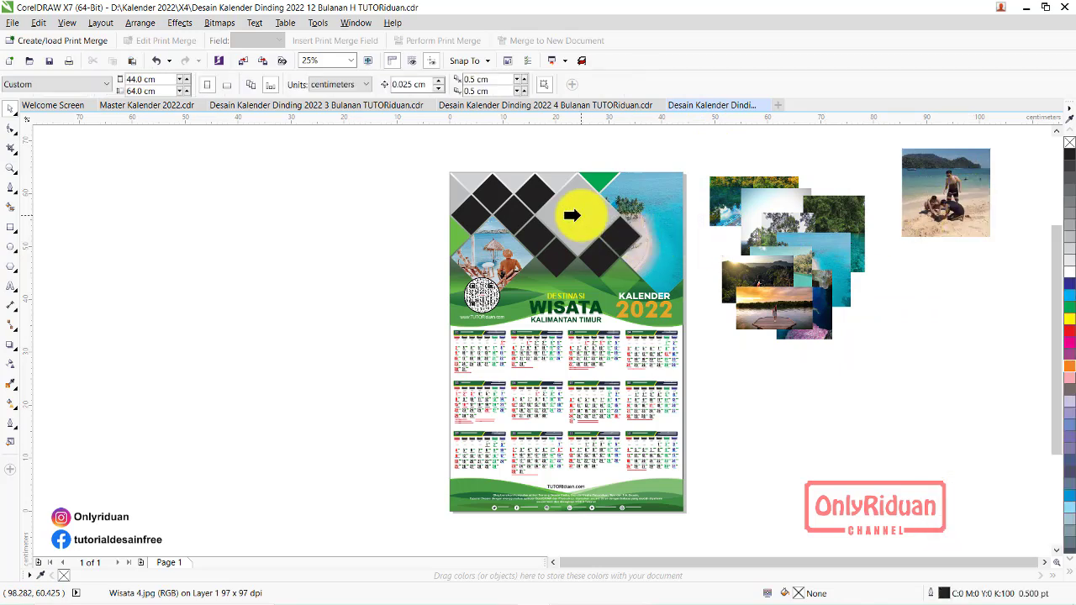
pyautogui.click(619, 239)
pyautogui.click(920, 264)
pyautogui.moveTo(920, 385); pyautogui.dragTo(704, 154)
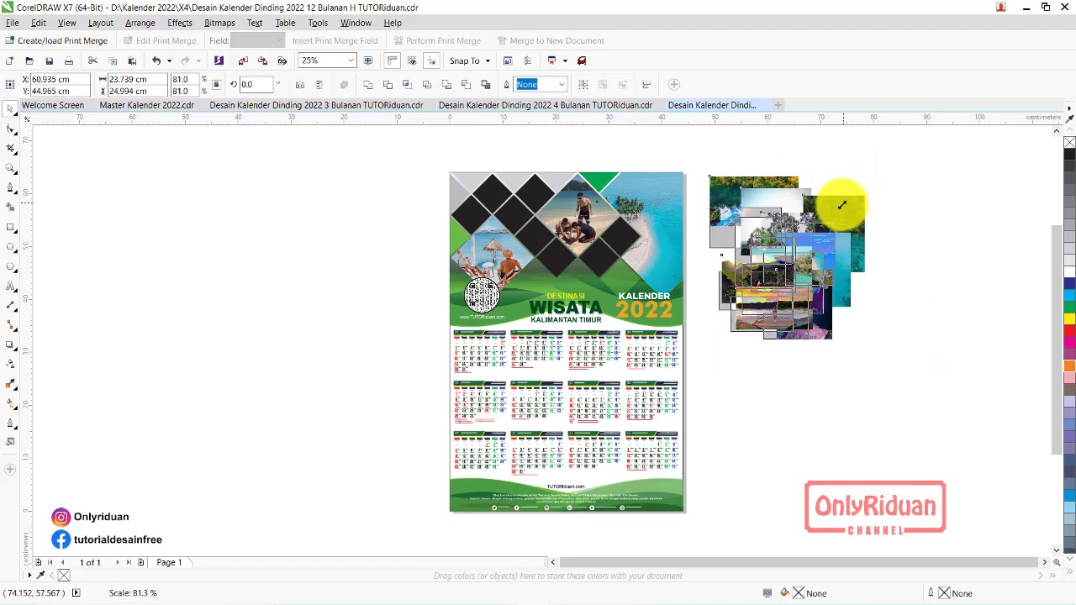
pyautogui.moveTo(869, 172); pyautogui.dragTo(816, 220)
pyautogui.click(891, 224)
# Clip the jungle bridge photo and the boat photo into two calendar diamonds
pyautogui.moveTo(760, 258); pyautogui.dragTo(798, 167)
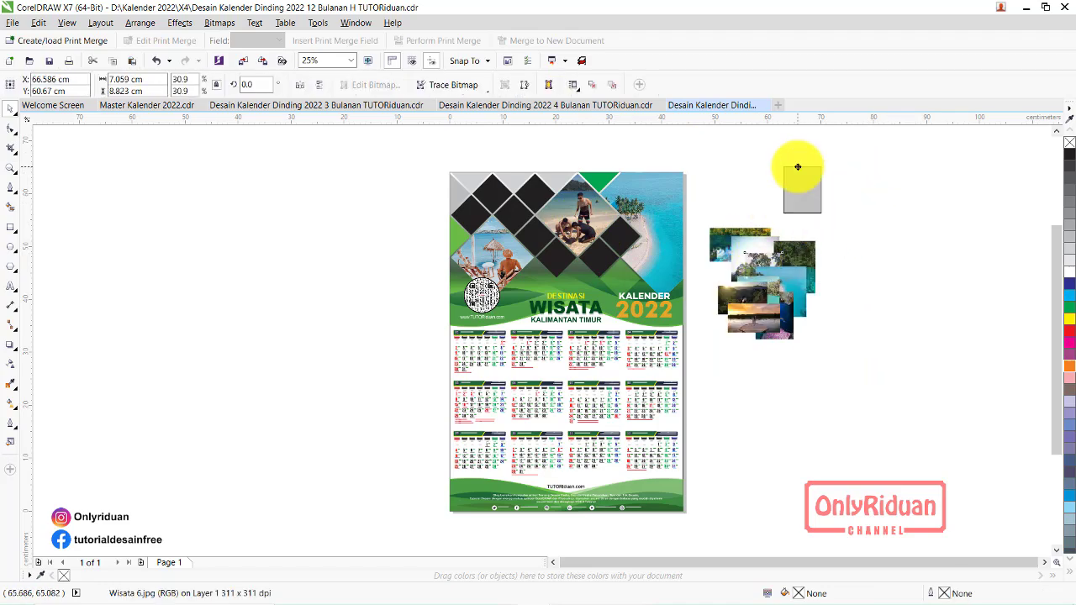
pyautogui.rightClick(803, 186)
pyautogui.click(818, 195)
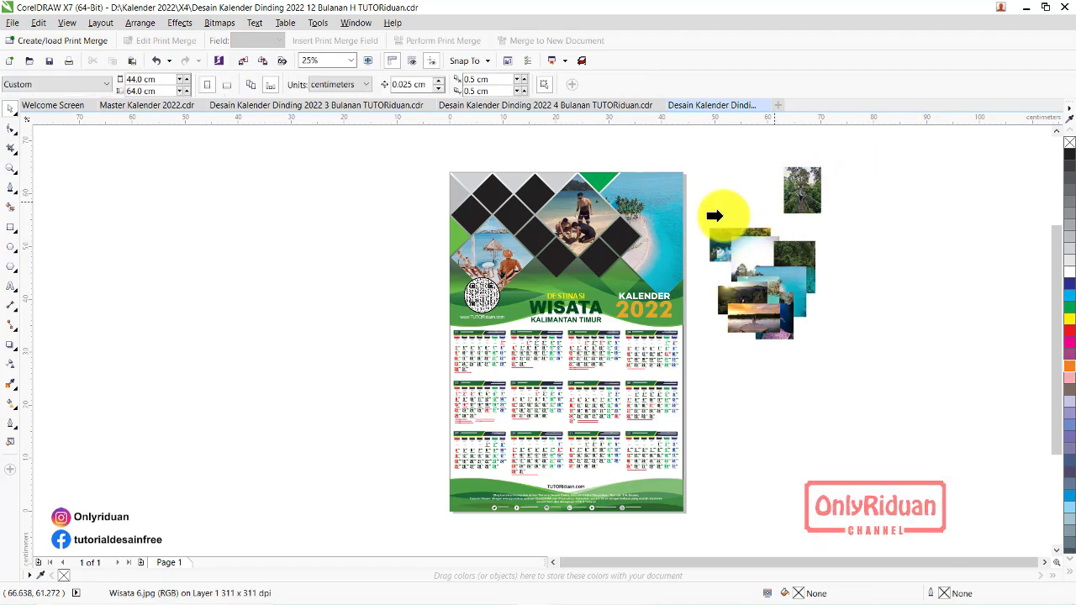
pyautogui.click(620, 234)
pyautogui.moveTo(793, 256); pyautogui.dragTo(808, 211)
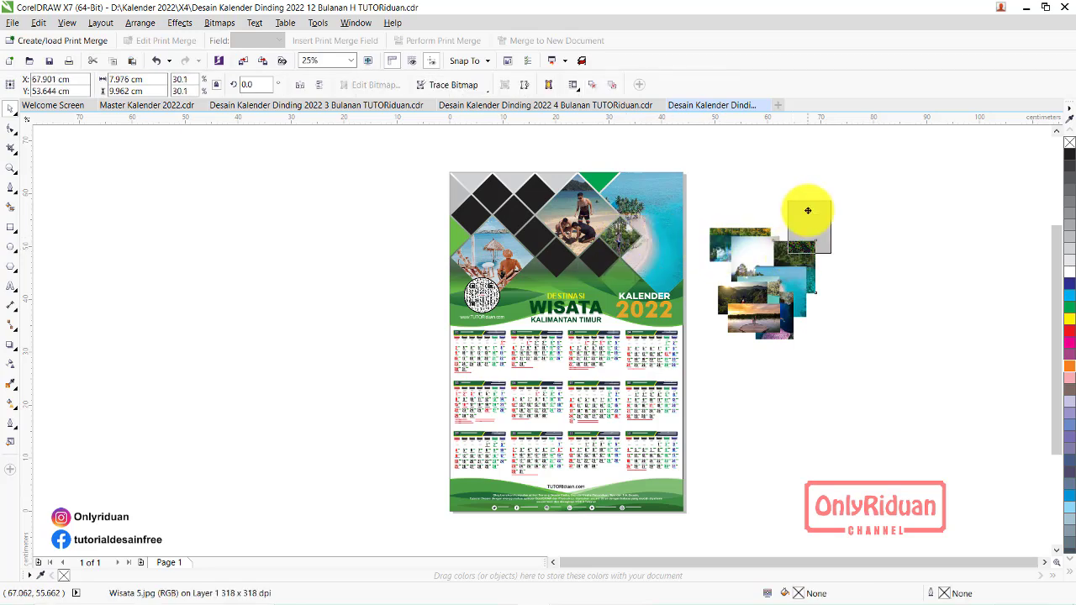
pyautogui.rightClick(808, 211)
pyautogui.click(836, 219)
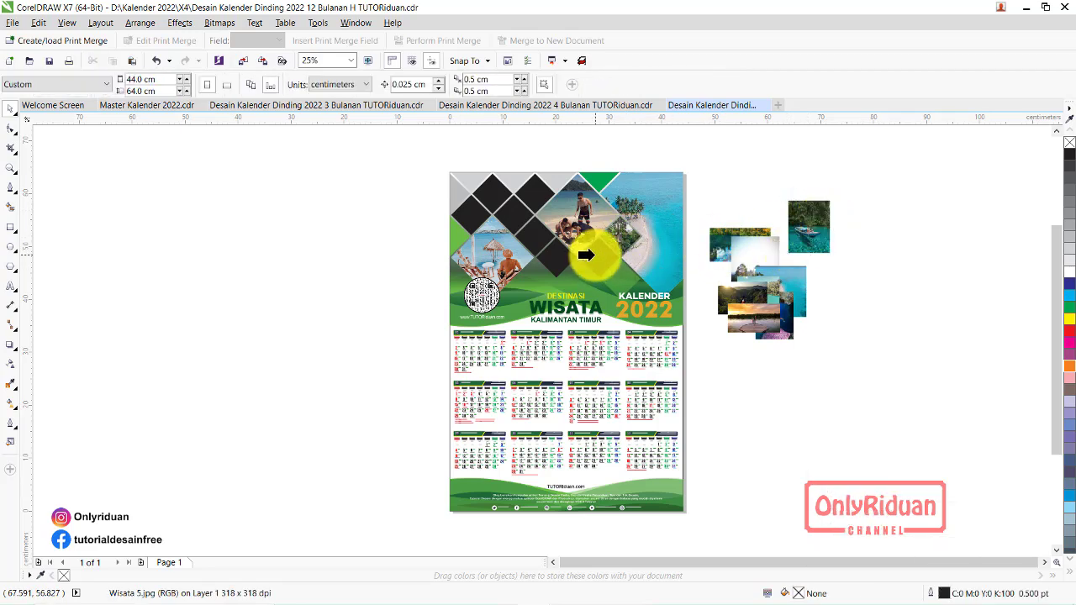
pyautogui.click(586, 255)
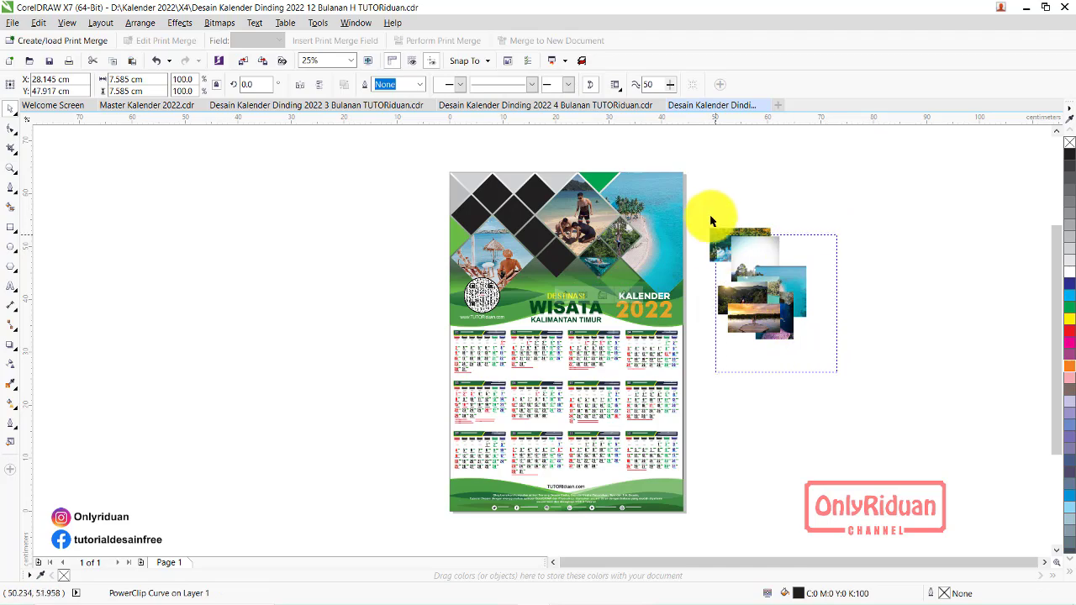
# Shrink the seven remaining photos slightly and move the cluster closer to the calendar
pyautogui.moveTo(835, 375); pyautogui.dragTo(706, 219)
pyautogui.moveTo(809, 224); pyautogui.dragTo(797, 238)
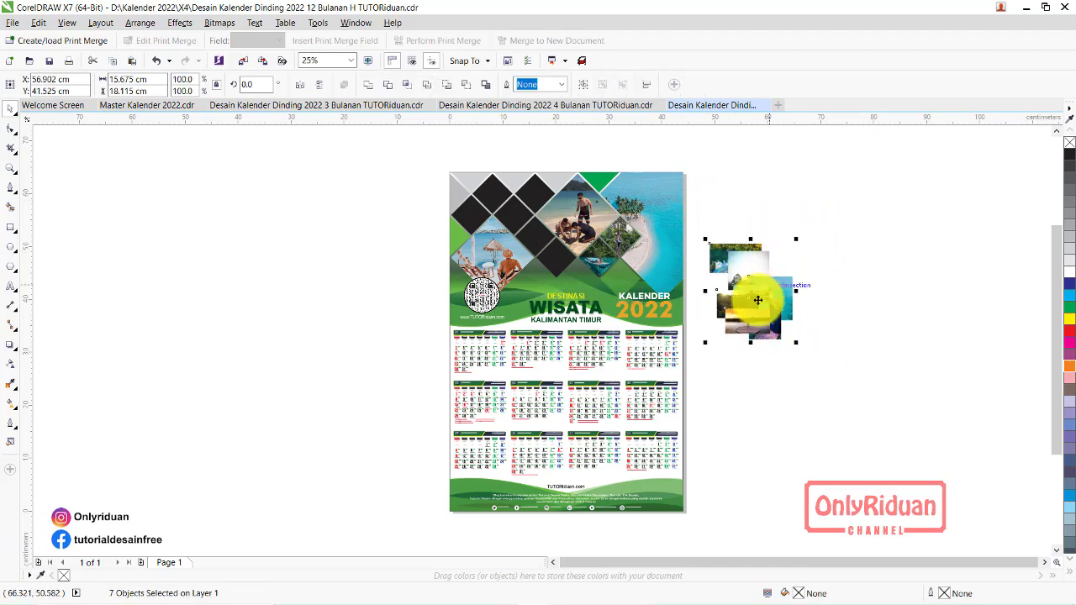
pyautogui.moveTo(749, 298); pyautogui.dragTo(735, 239)
pyautogui.scroll(2, 738, 235)
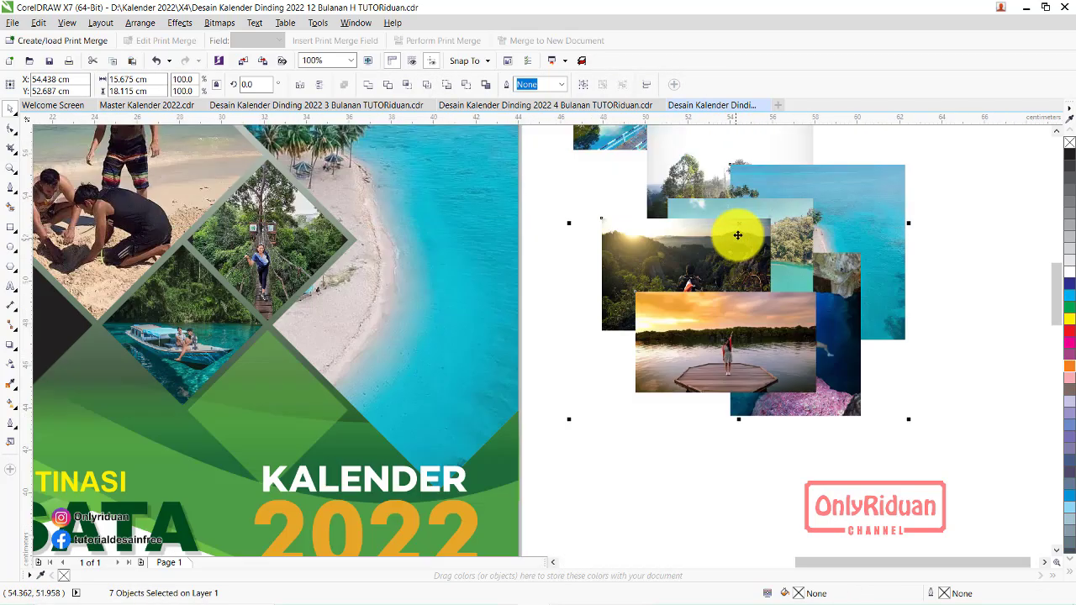
pyautogui.scroll(-2, 740, 214)
pyautogui.scroll(2, 686, 202)
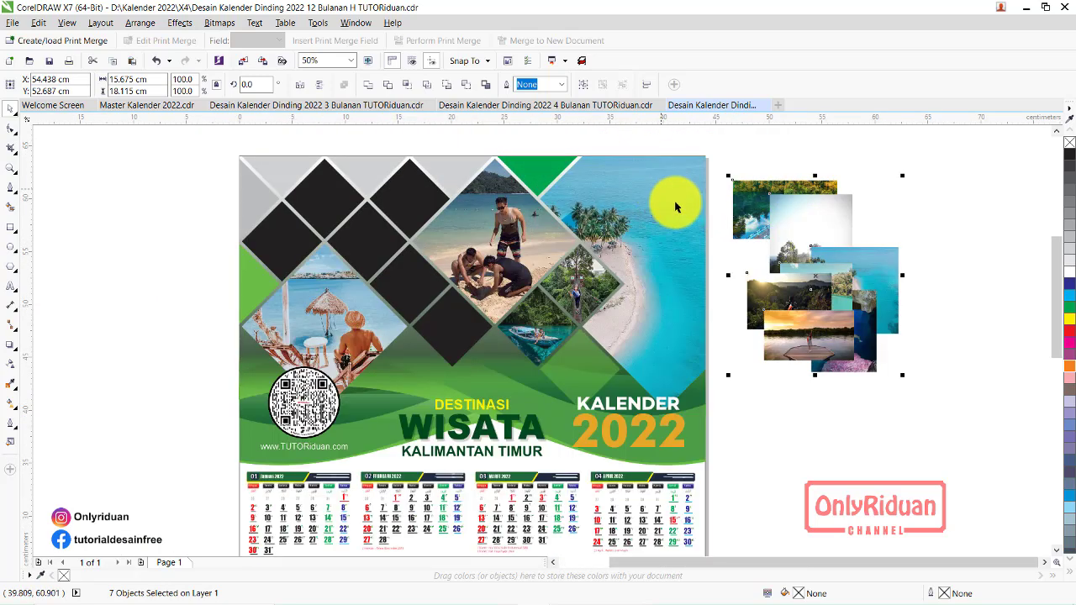
pyautogui.click(873, 188)
# PowerClip two more travel photos into the top and middle diamond frames
pyautogui.click(827, 213)
pyautogui.rightClick(822, 215)
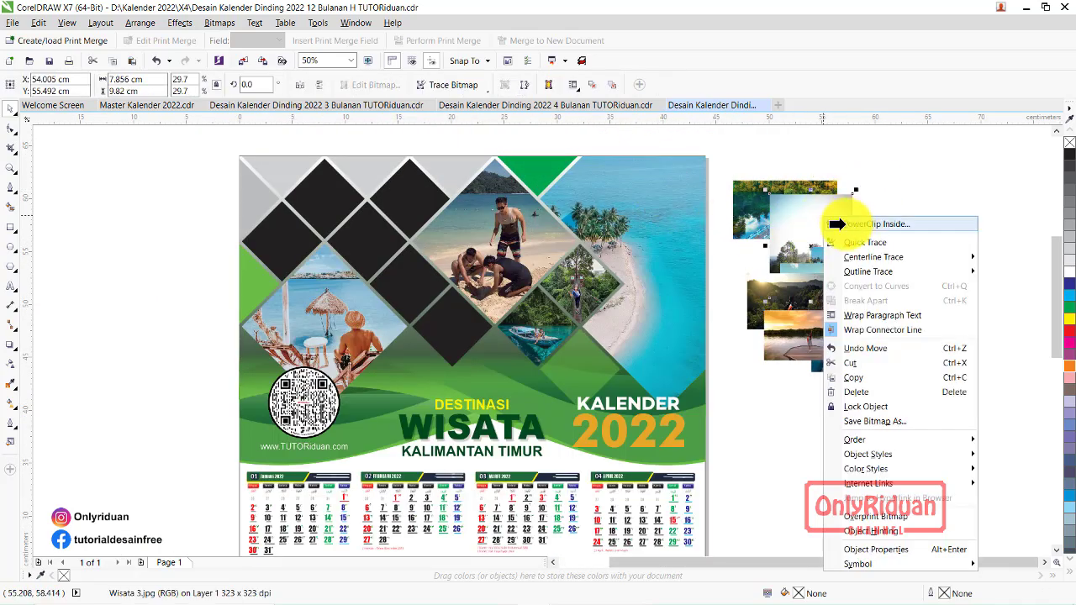
pyautogui.click(841, 222)
pyautogui.click(398, 205)
pyautogui.rightClick(768, 216)
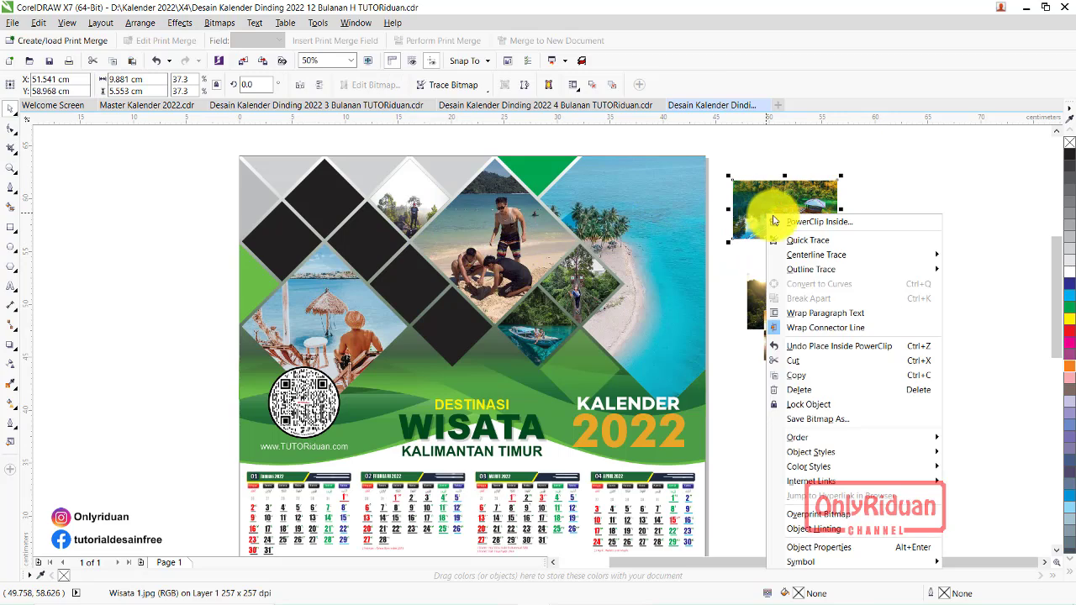
pyautogui.click(798, 221)
pyautogui.click(450, 318)
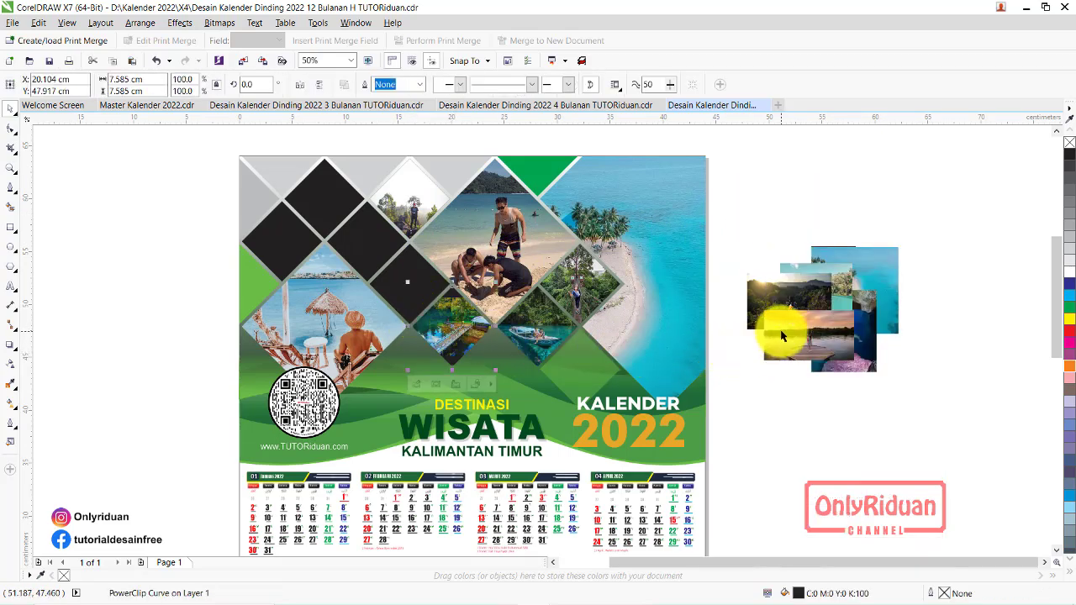
# Clip the dark forest photo near the page centre and the beach photo beside the group photo
pyautogui.moveTo(787, 301); pyautogui.dragTo(782, 214)
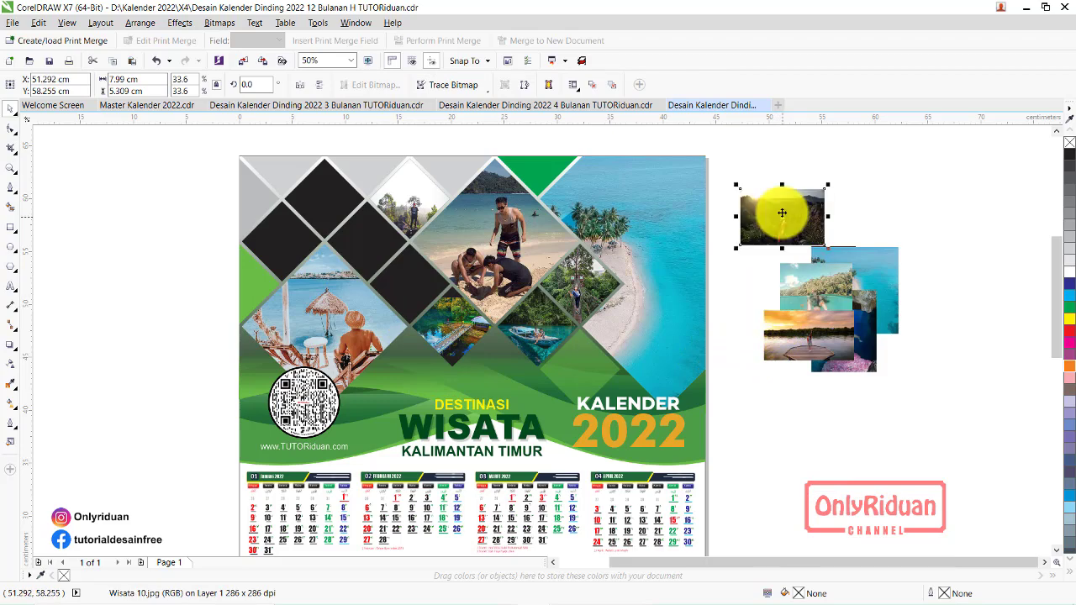
pyautogui.rightClick(782, 214)
pyautogui.click(811, 220)
pyautogui.click(383, 286)
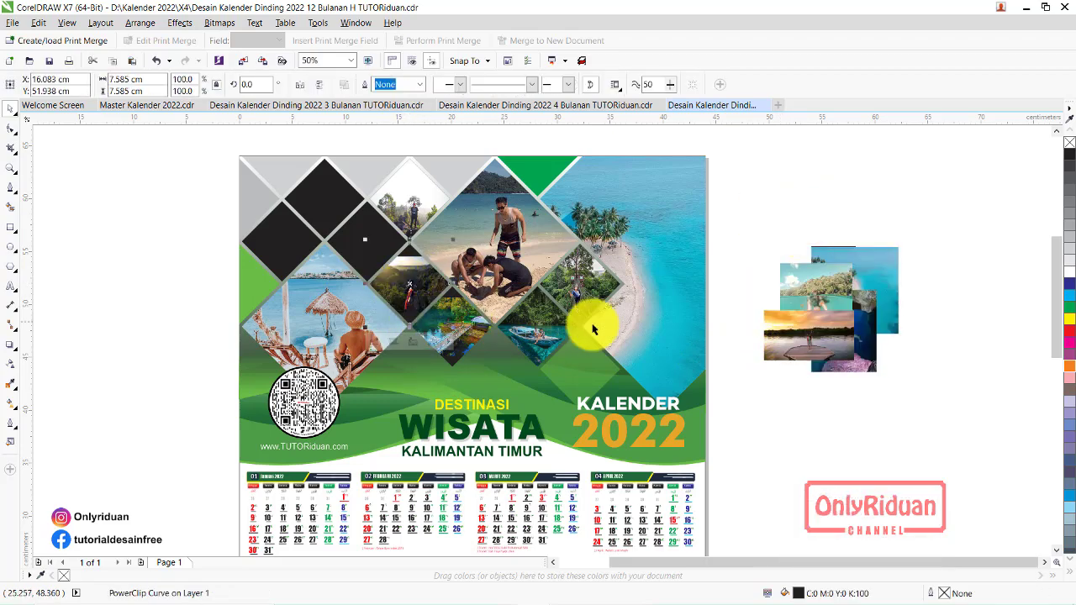
pyautogui.moveTo(867, 274); pyautogui.dragTo(876, 195)
pyautogui.rightClick(897, 204)
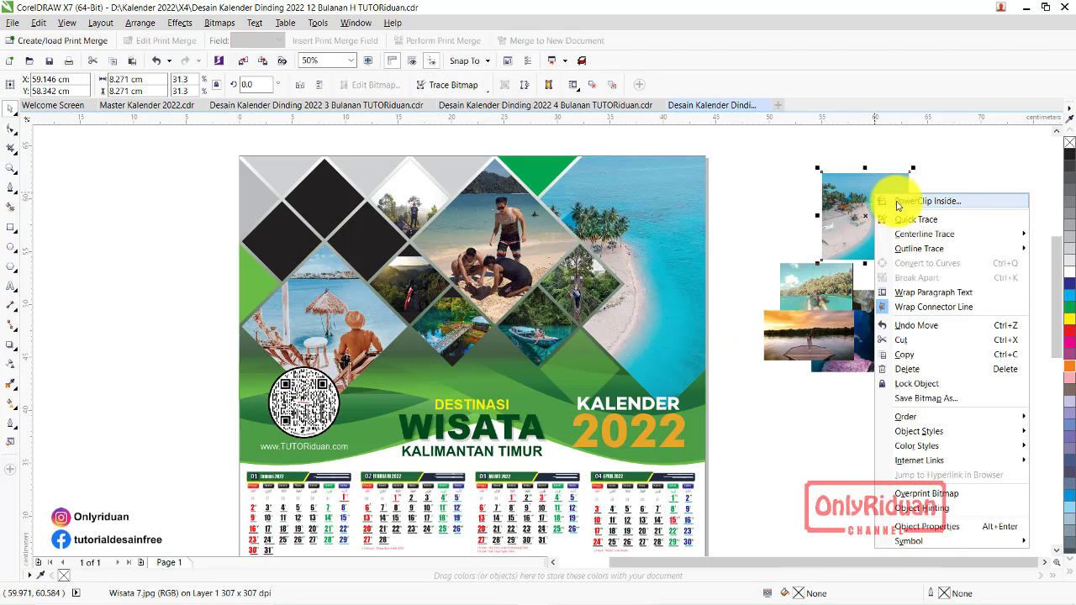
pyautogui.click(925, 201)
pyautogui.click(365, 239)
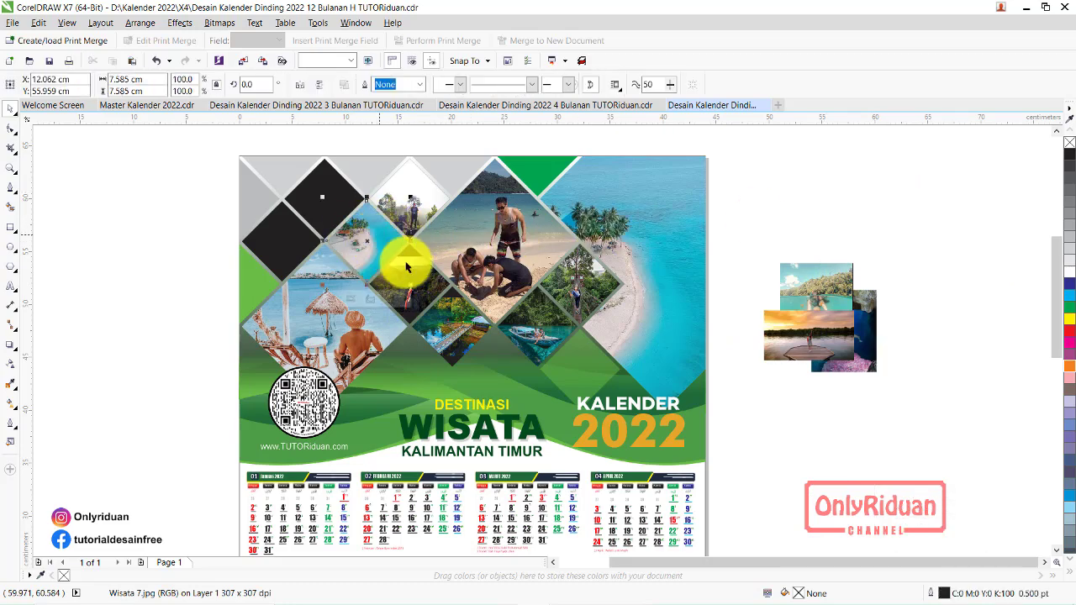
# Clip the last three photos into the top-left, left (sunset) and top-edge (underwater) diamonds
pyautogui.moveTo(794, 290); pyautogui.dragTo(785, 224)
pyautogui.rightClick(786, 229)
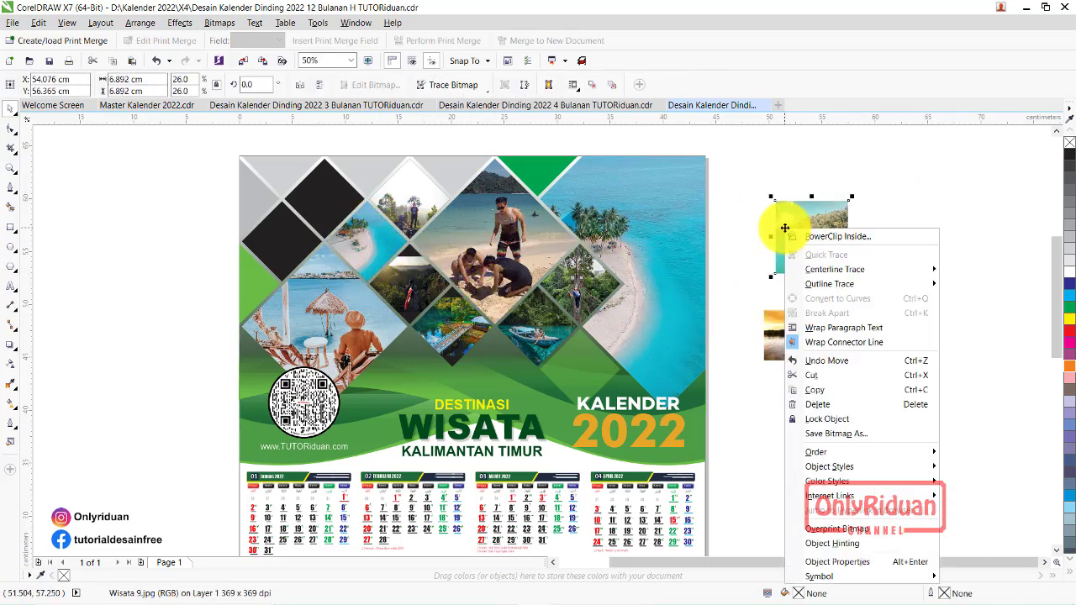
pyautogui.click(838, 236)
pyautogui.click(340, 220)
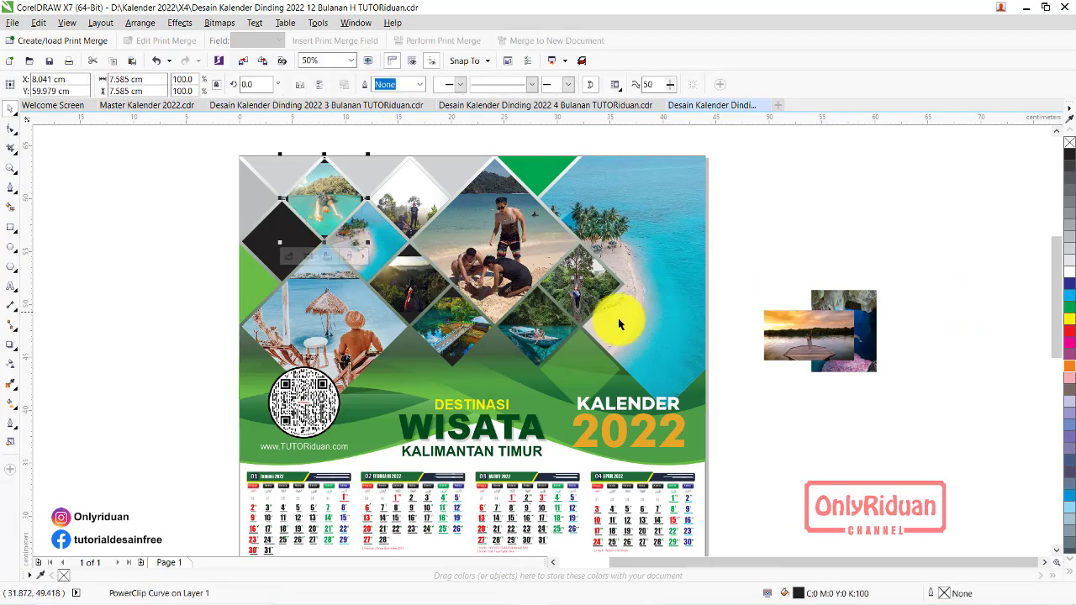
pyautogui.moveTo(789, 336); pyautogui.dragTo(765, 219)
pyautogui.rightClick(772, 222)
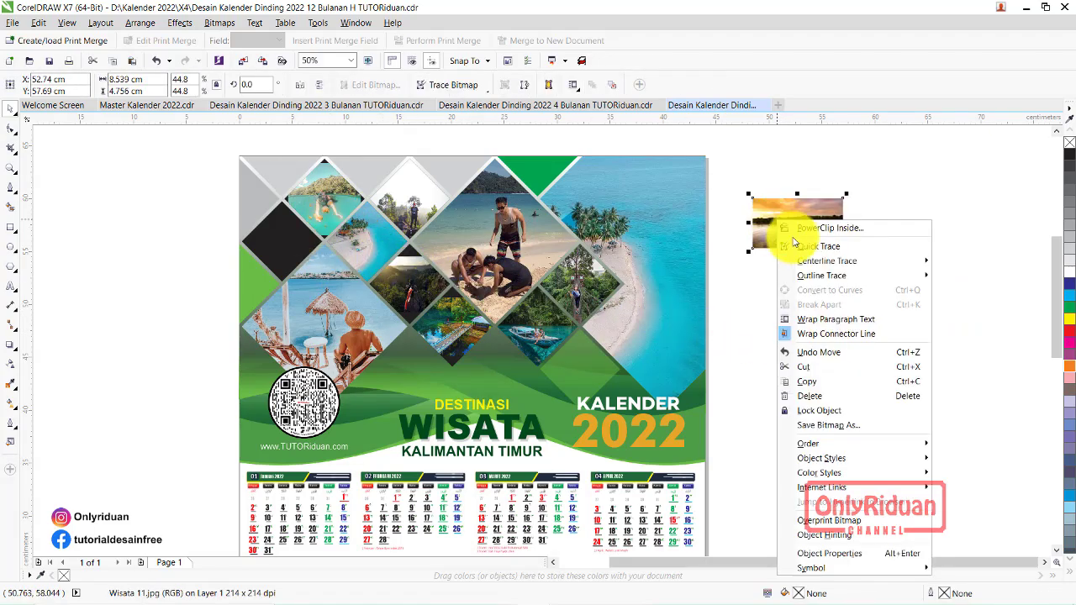
pyautogui.click(828, 229)
pyautogui.click(279, 252)
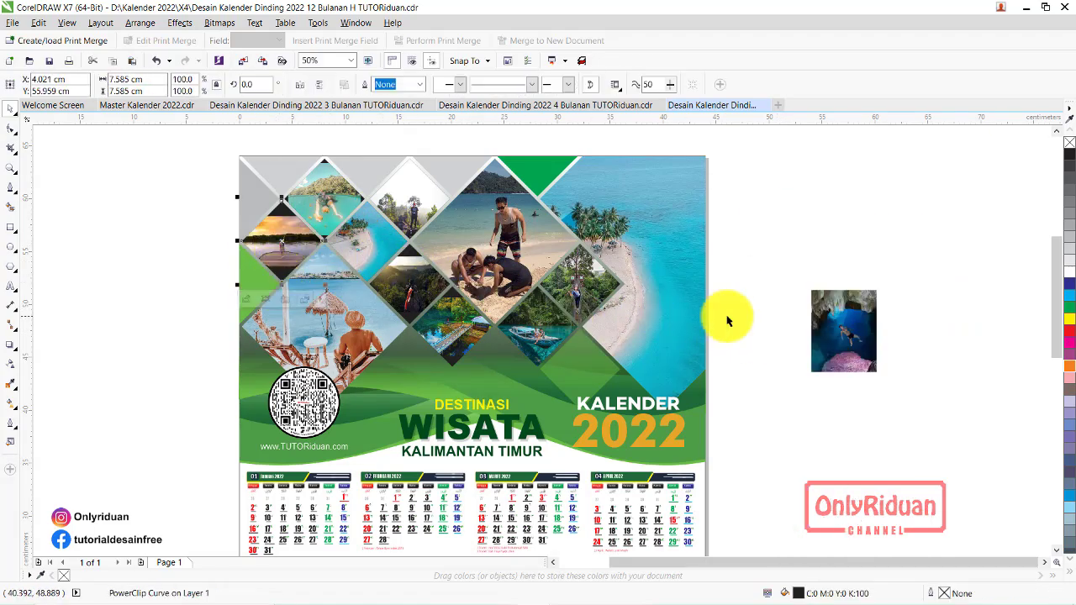
pyautogui.moveTo(828, 319); pyautogui.dragTo(777, 249)
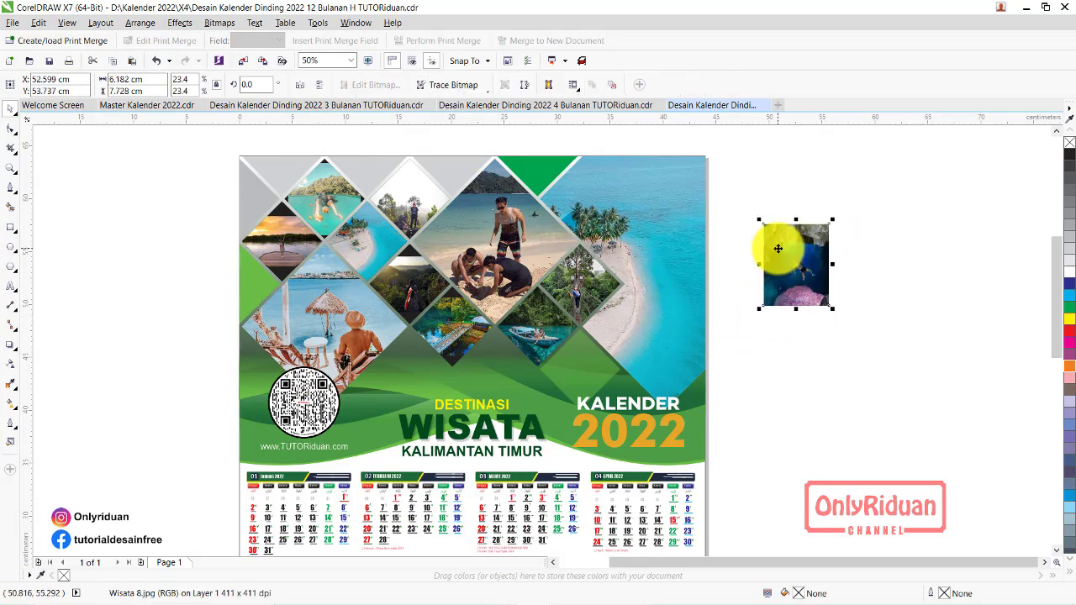
pyautogui.rightClick(778, 249)
pyautogui.click(817, 251)
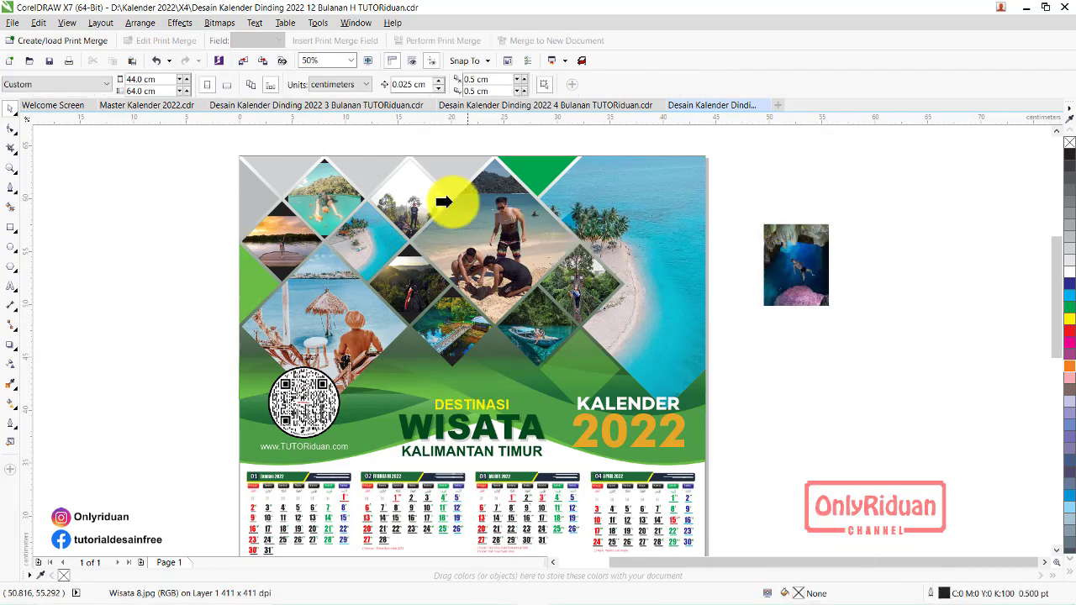
pyautogui.click(454, 177)
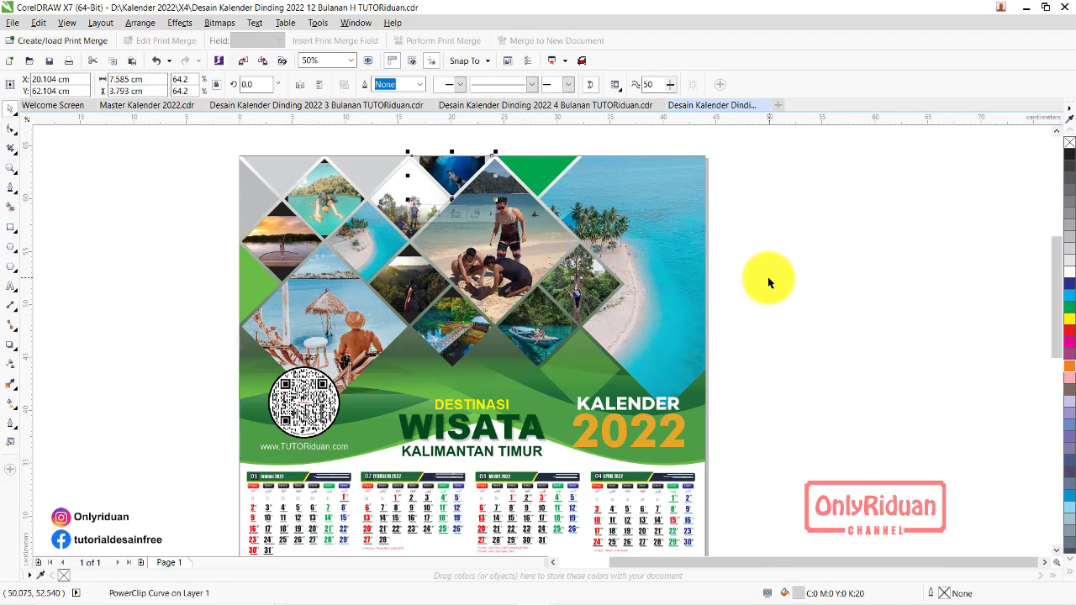
# Enlarge the sunset photo inside its PowerClip so it covers the left diamond
pyautogui.rightClick(284, 258)
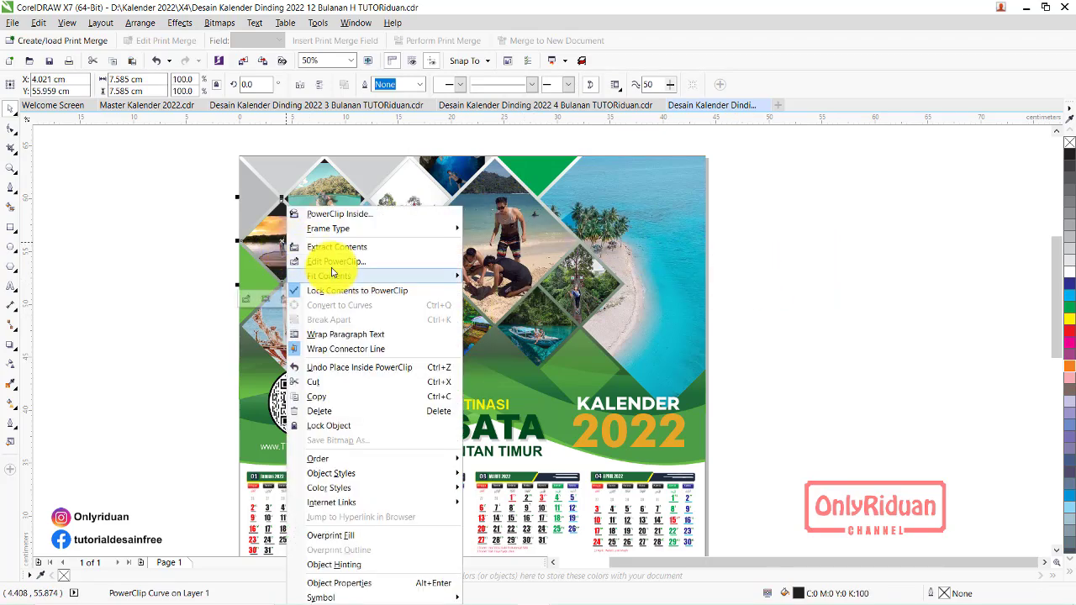
pyautogui.click(263, 274)
pyautogui.click(247, 298)
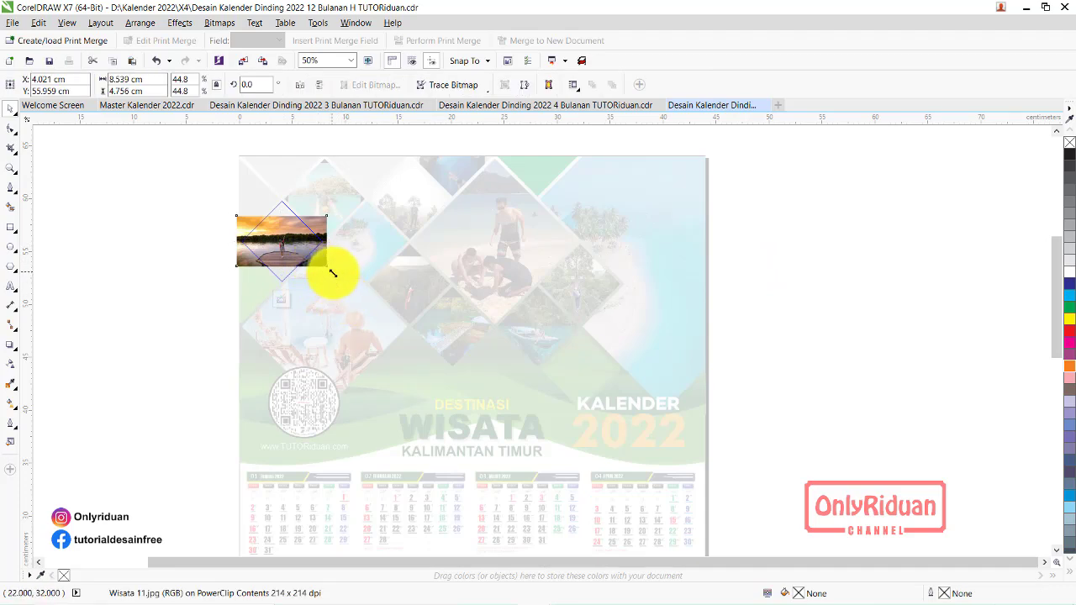
pyautogui.moveTo(333, 273); pyautogui.dragTo(360, 291)
pyautogui.rightClick(280, 236)
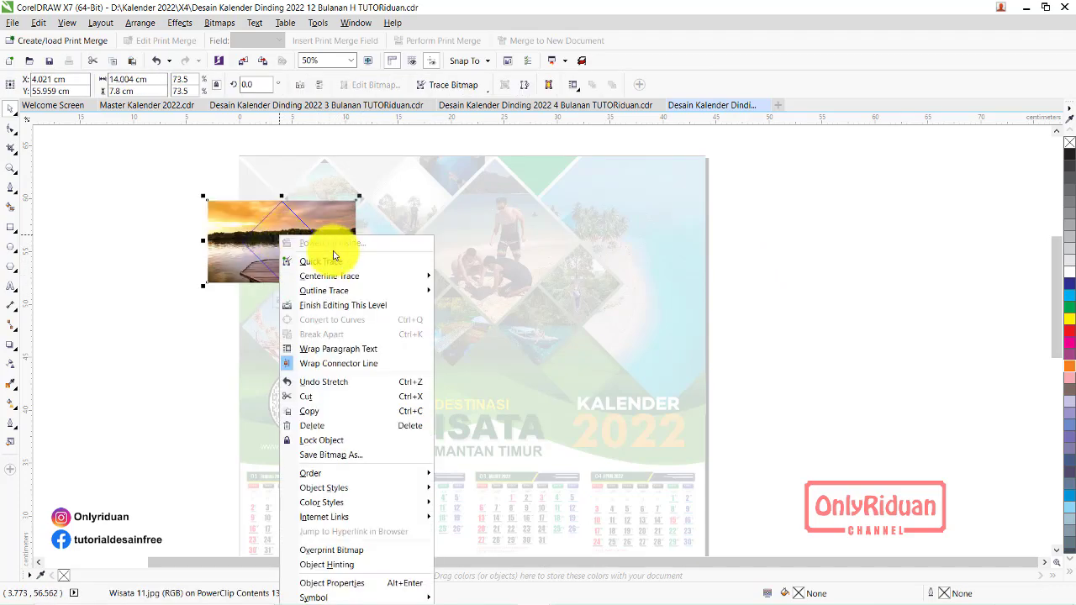
pyautogui.click(336, 305)
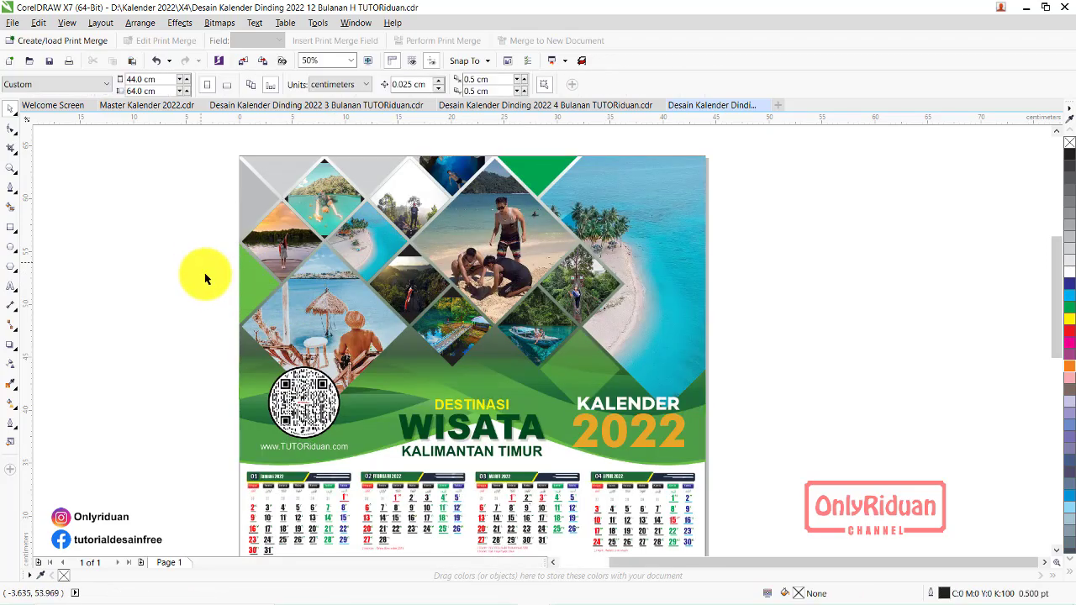
# Enlarge the dark forest photo inside its PowerClip to fill its diamond
pyautogui.click(414, 285)
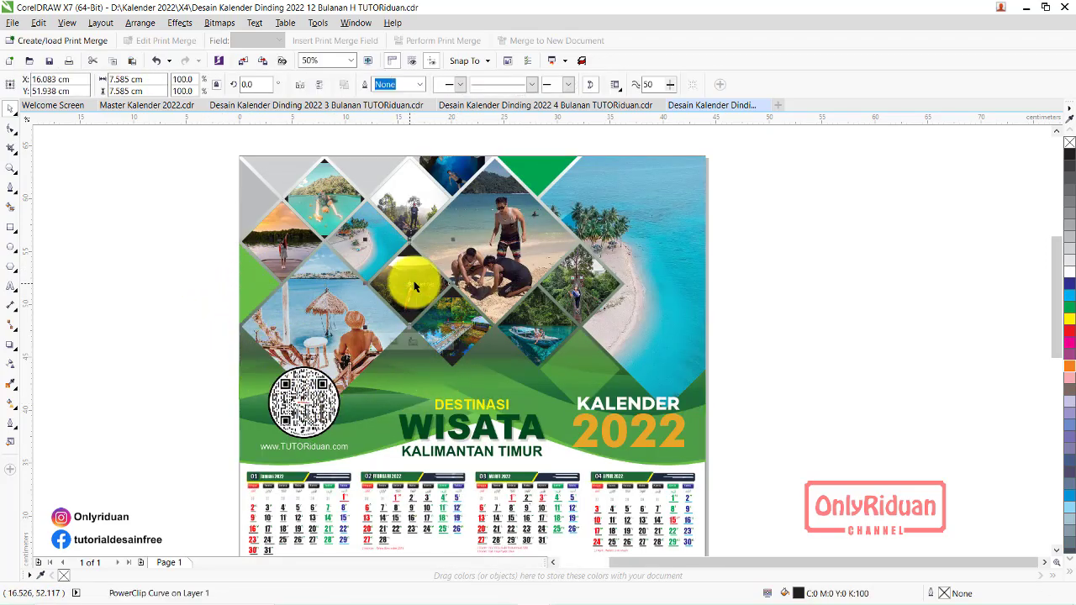
pyautogui.rightClick(415, 281)
pyautogui.click(439, 252)
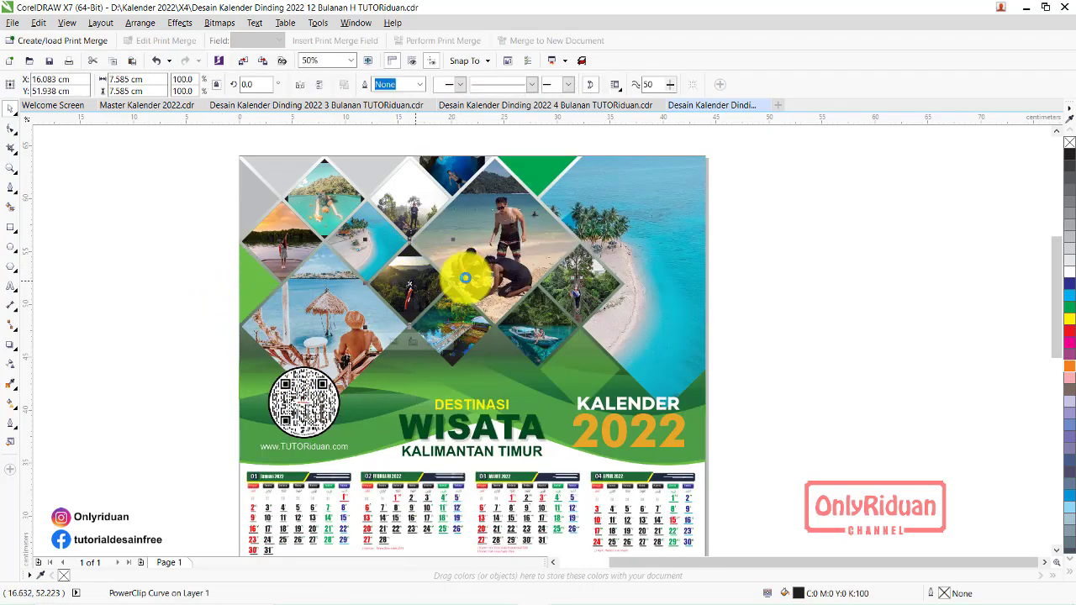
pyautogui.keyDown('ctrl'); pyautogui.click(458, 298); pyautogui.keyUp('ctrl')
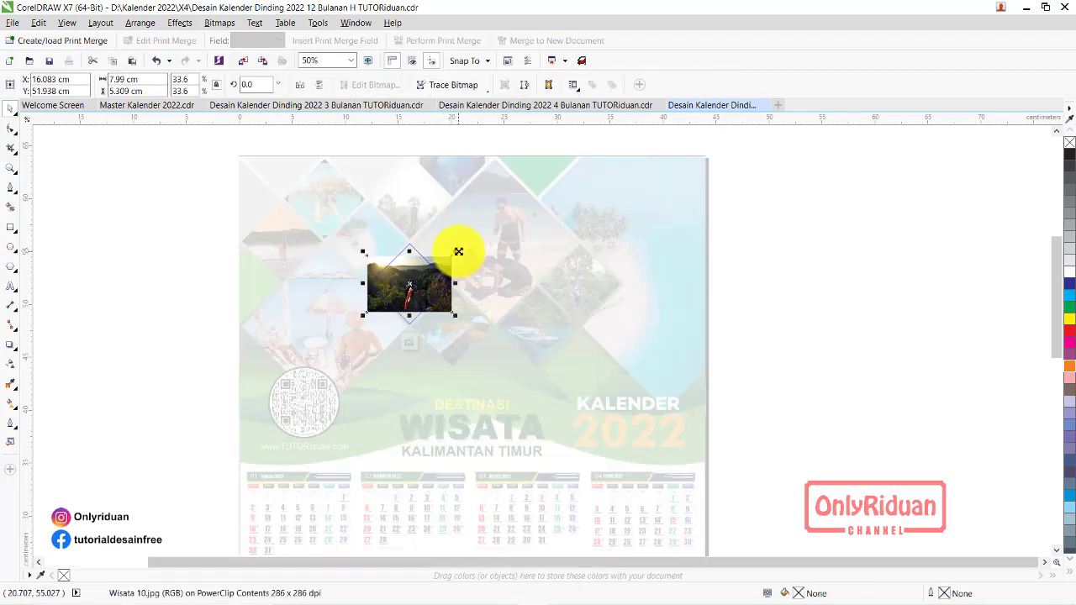
pyautogui.moveTo(459, 251); pyautogui.dragTo(471, 242)
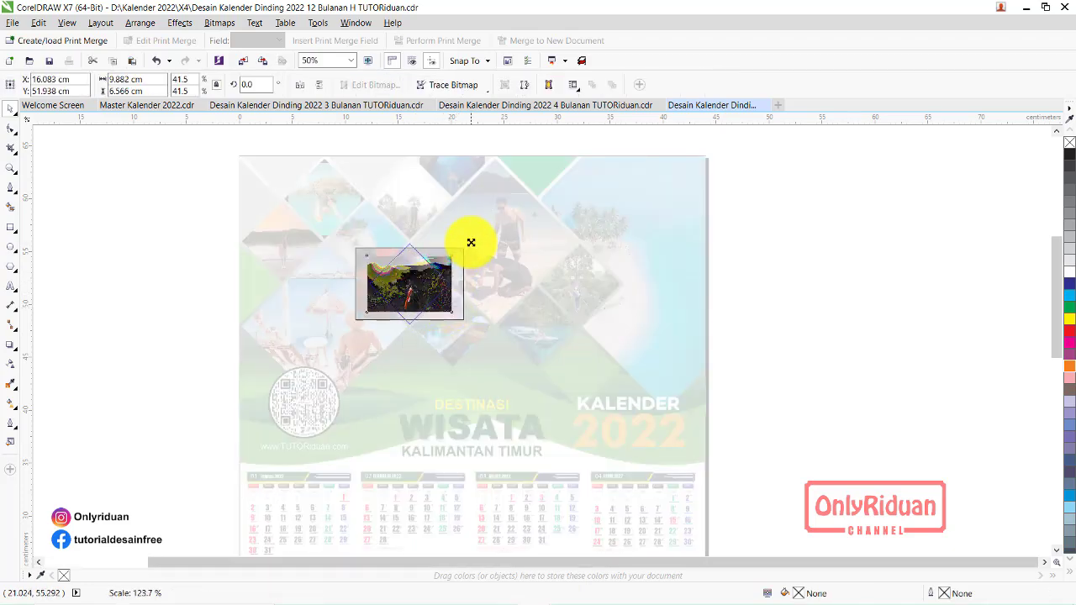
pyautogui.rightClick(418, 264)
pyautogui.click(500, 317)
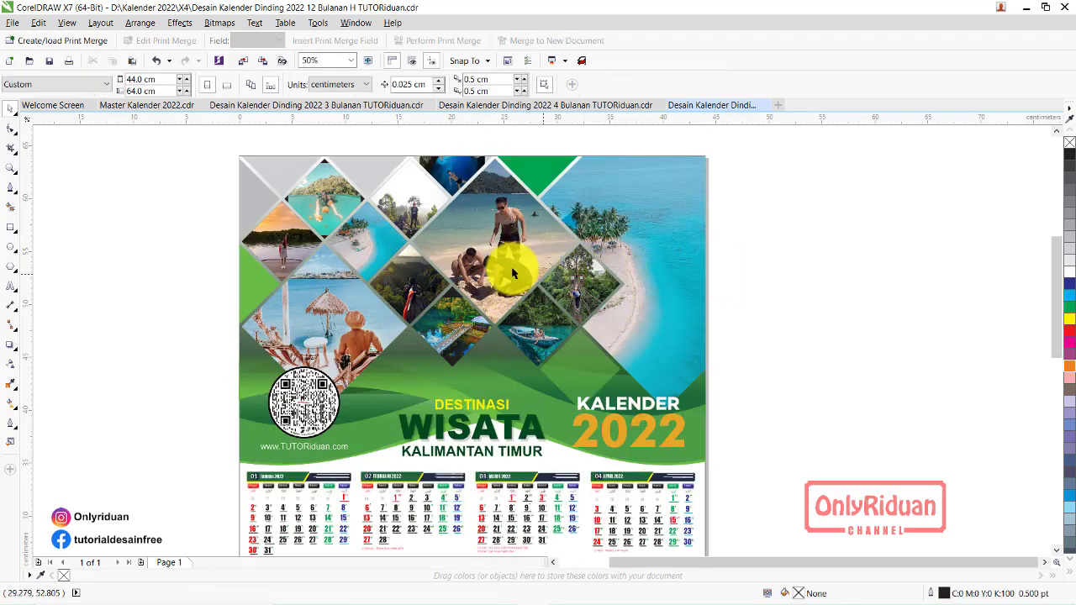
# Enlarge the photo in the top-left diamond frame to fill it, then finish editing
pyautogui.click(328, 200)
pyautogui.rightClick(326, 171)
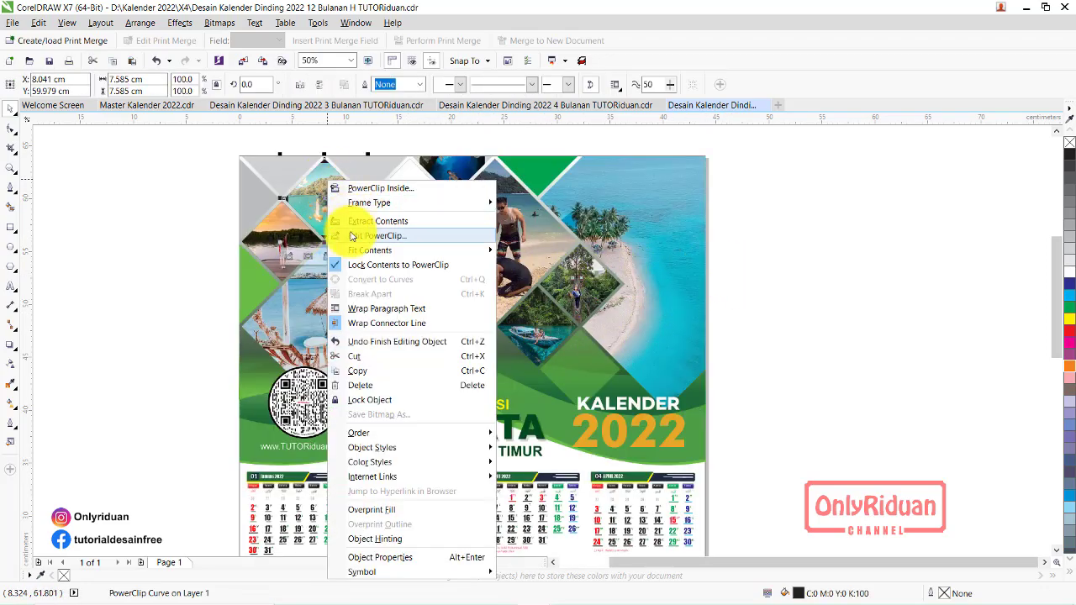
pyautogui.click(343, 230)
pyautogui.doubleClick(337, 218)
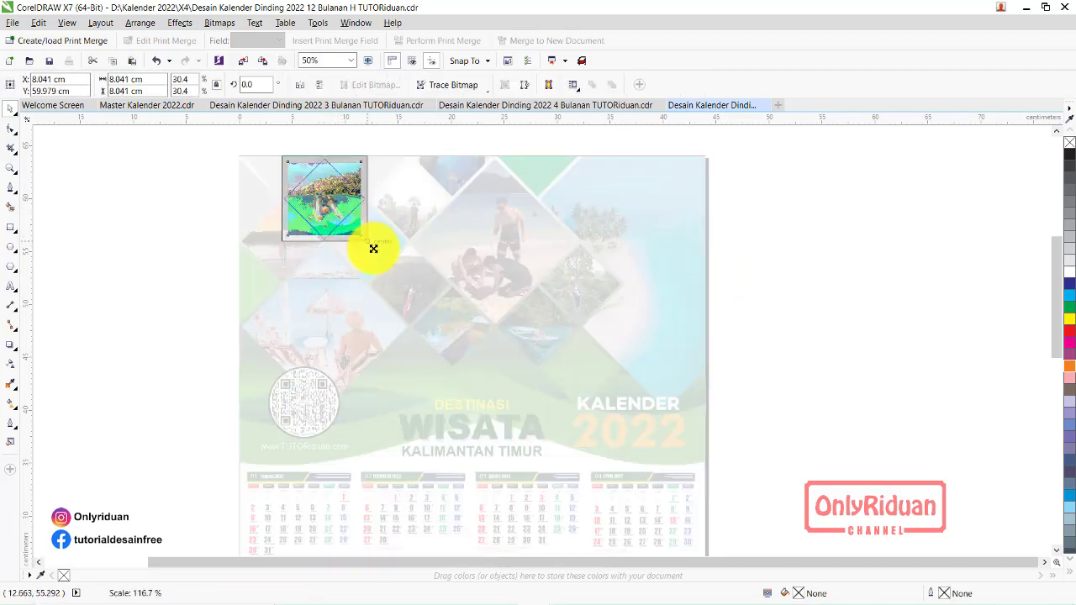
pyautogui.moveTo(367, 240); pyautogui.dragTo(372, 245)
pyautogui.rightClick(344, 204)
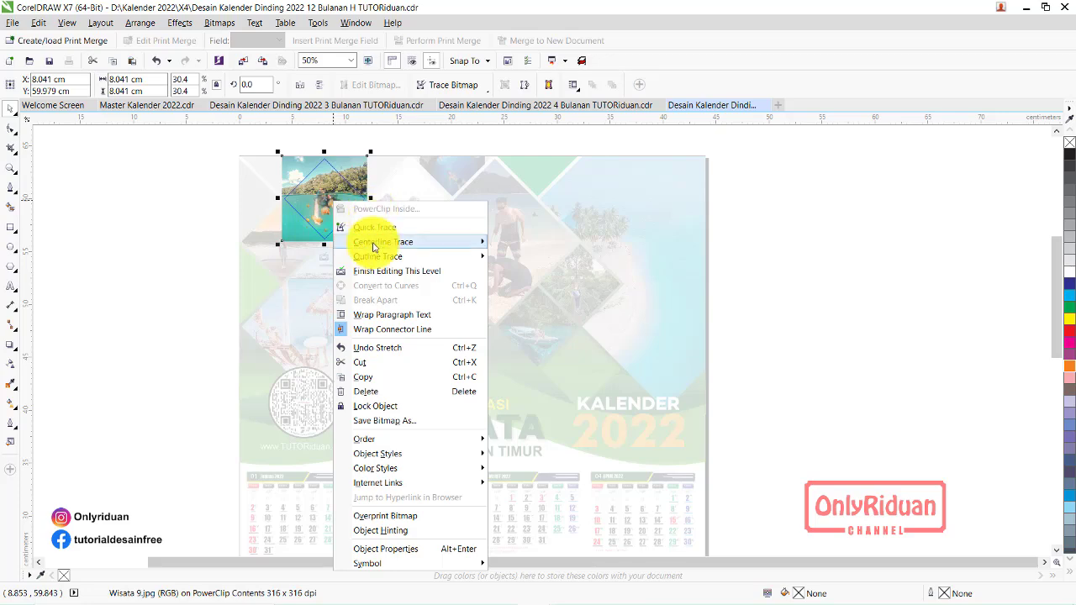
pyautogui.click(357, 270)
pyautogui.click(185, 218)
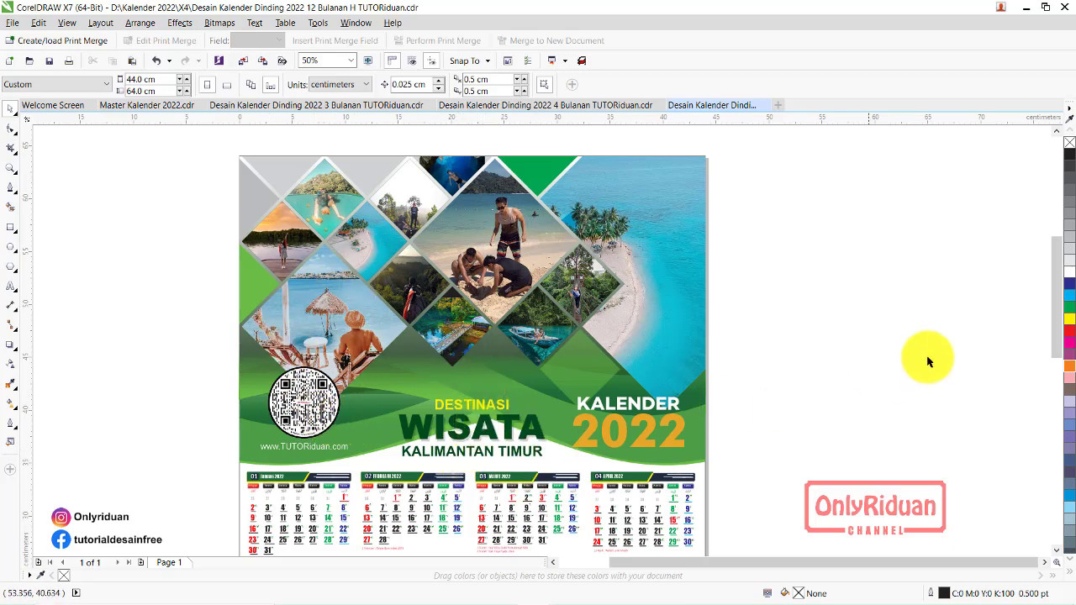
# Open Desain Kalender Dinding 2022 12 Bulanan V TUTORiduan.cdr from the X4 folder
pyautogui.moveTo(1057, 290); pyautogui.dragTo(1059, 404)
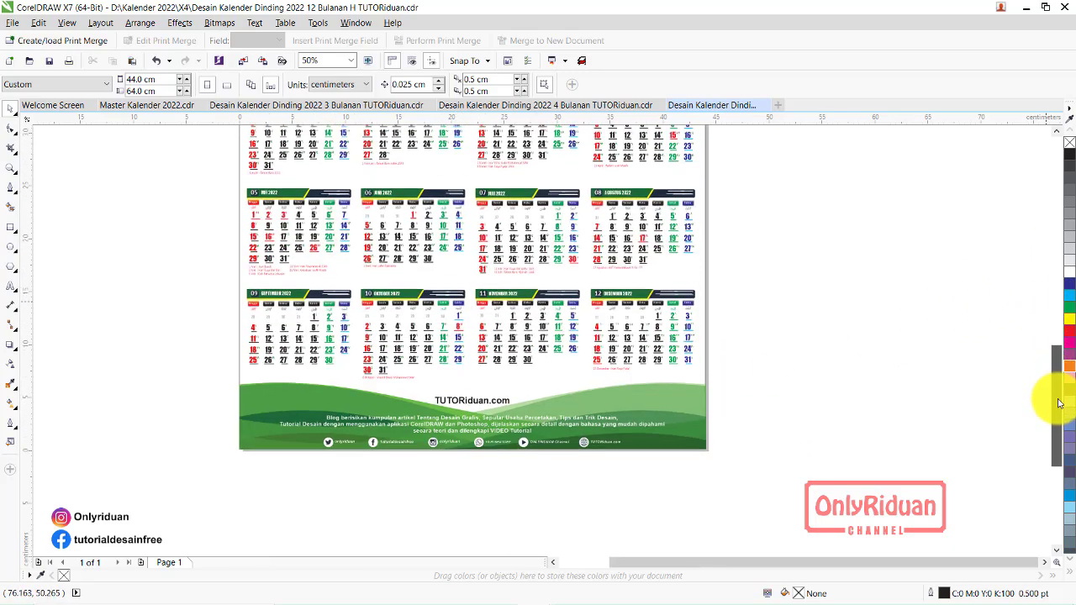
pyautogui.scroll(1, 548, 447)
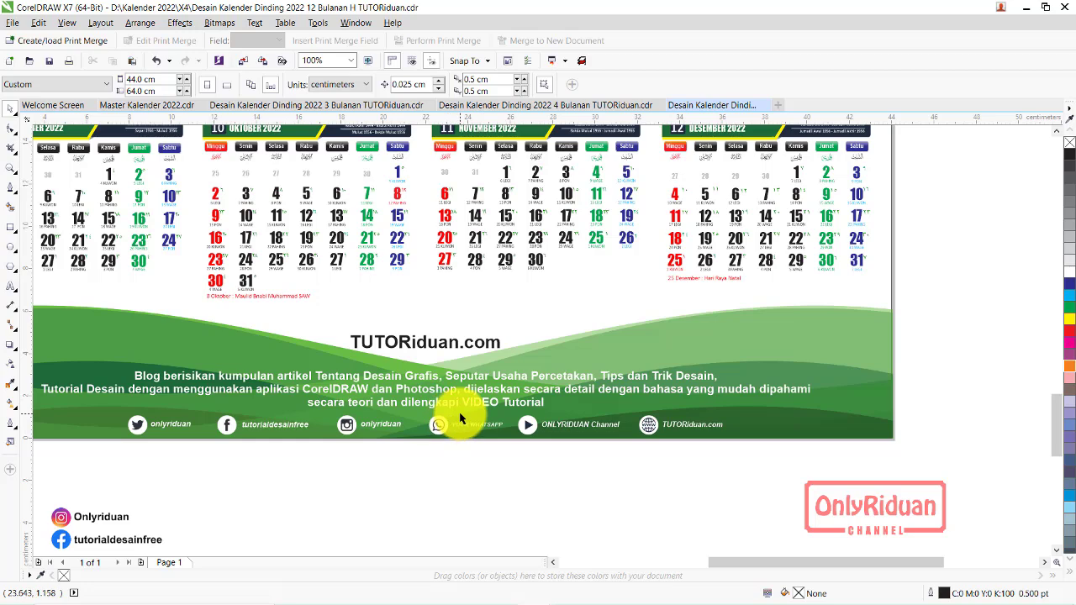
pyautogui.scroll(-1, 460, 418)
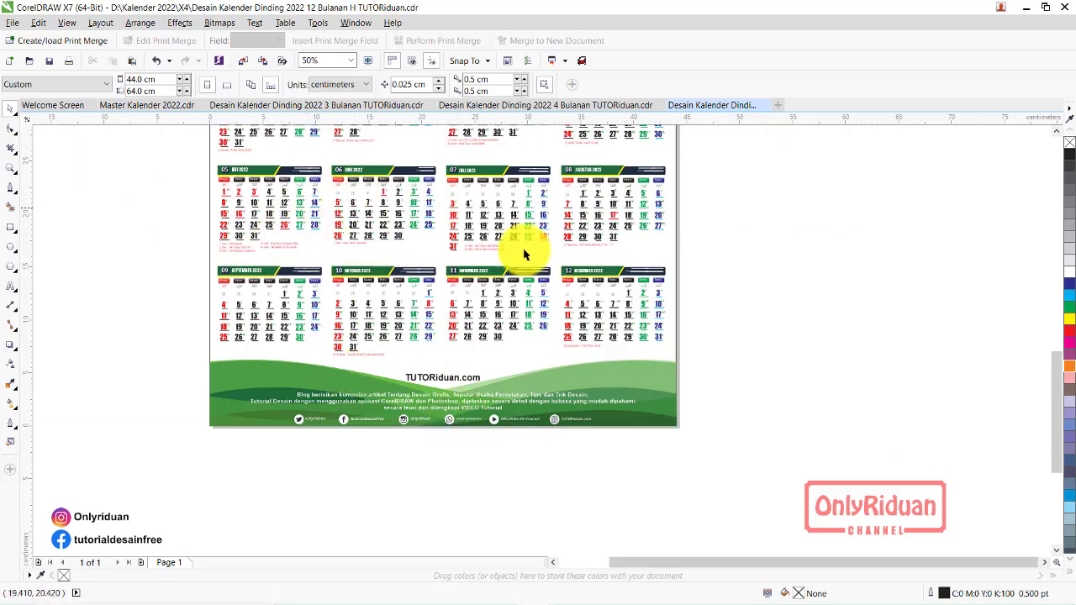
pyautogui.scroll(3, 1058, 126)
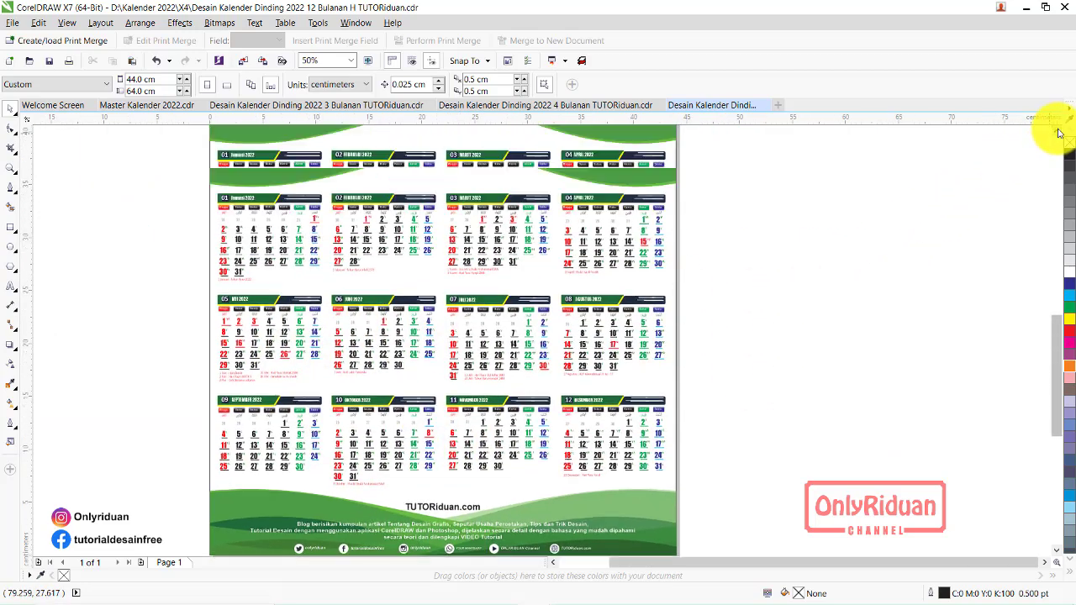
pyautogui.scroll(2, 1058, 130)
pyautogui.scroll(2, 1057, 130)
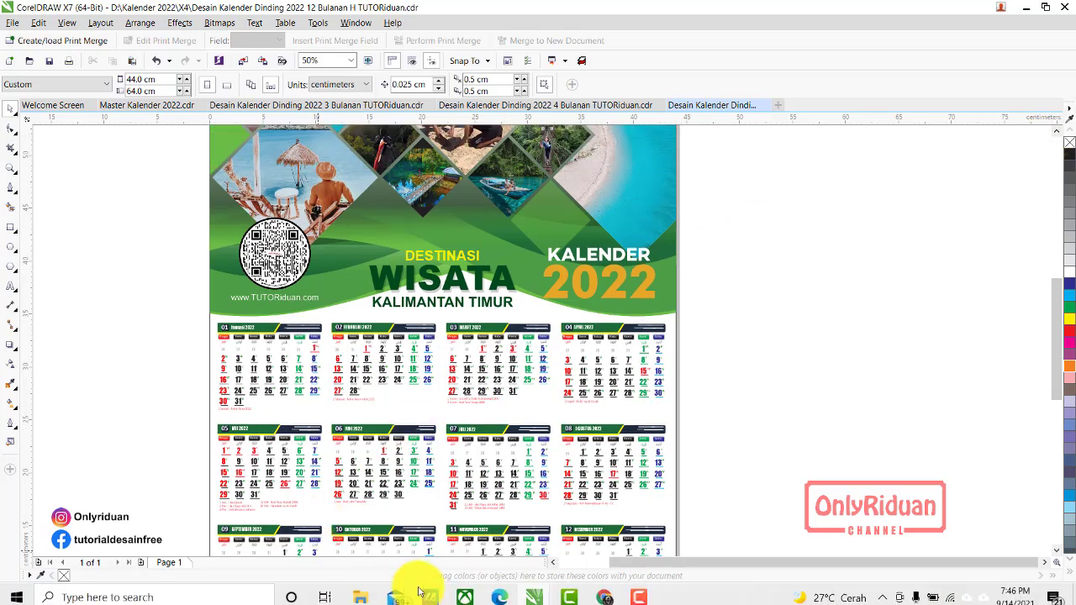
pyautogui.click(360, 597)
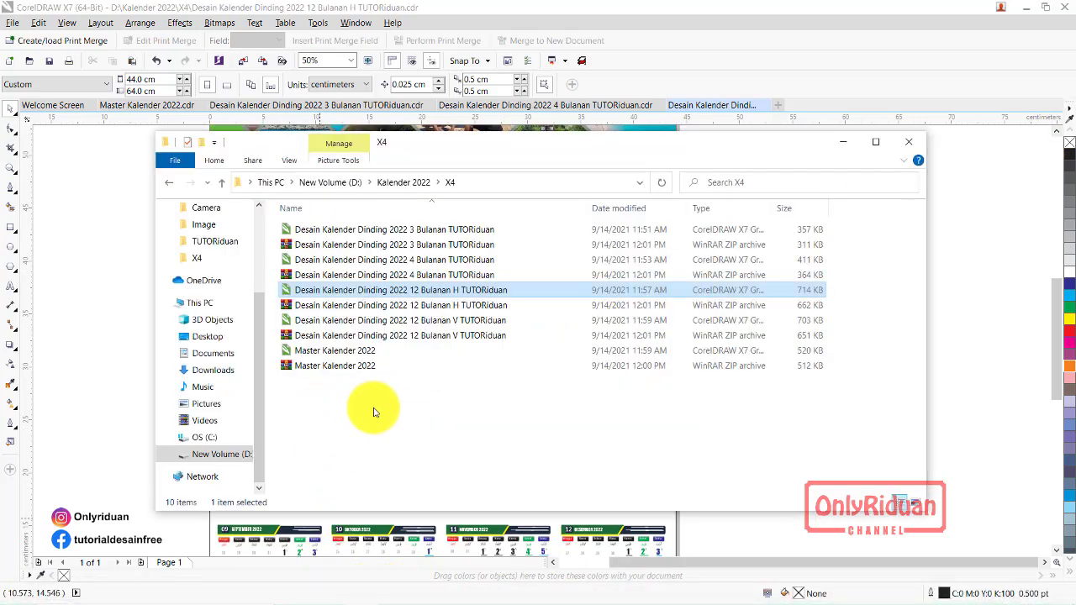
pyautogui.doubleClick(359, 320)
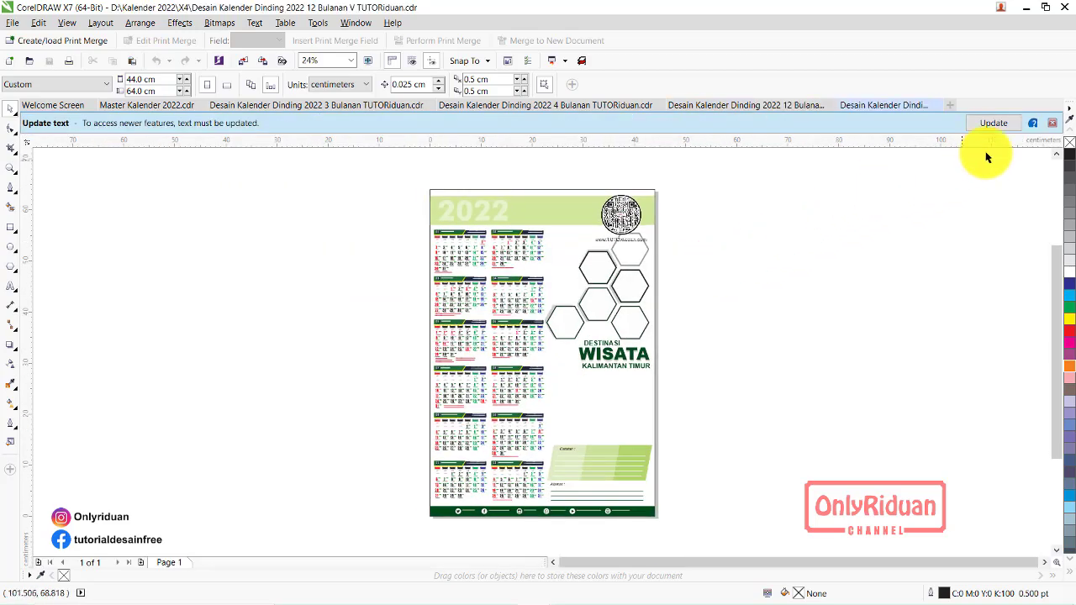
# Dismiss the text update notice, then import Wisata 7 sized across the page's top
pyautogui.click(1048, 124)
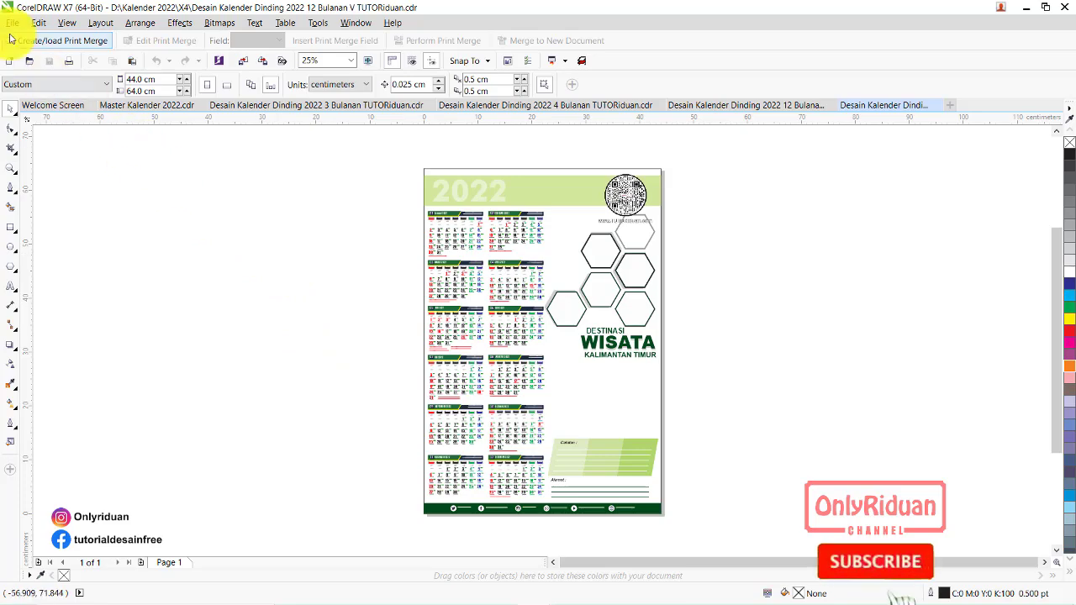
pyautogui.click(12, 23)
pyautogui.click(38, 220)
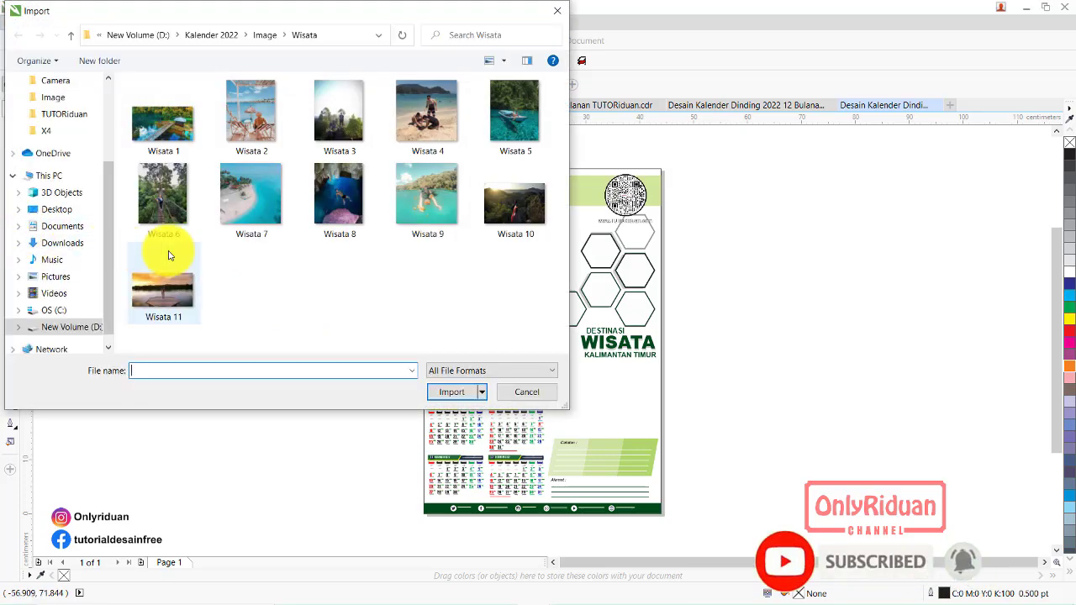
pyautogui.click(250, 198)
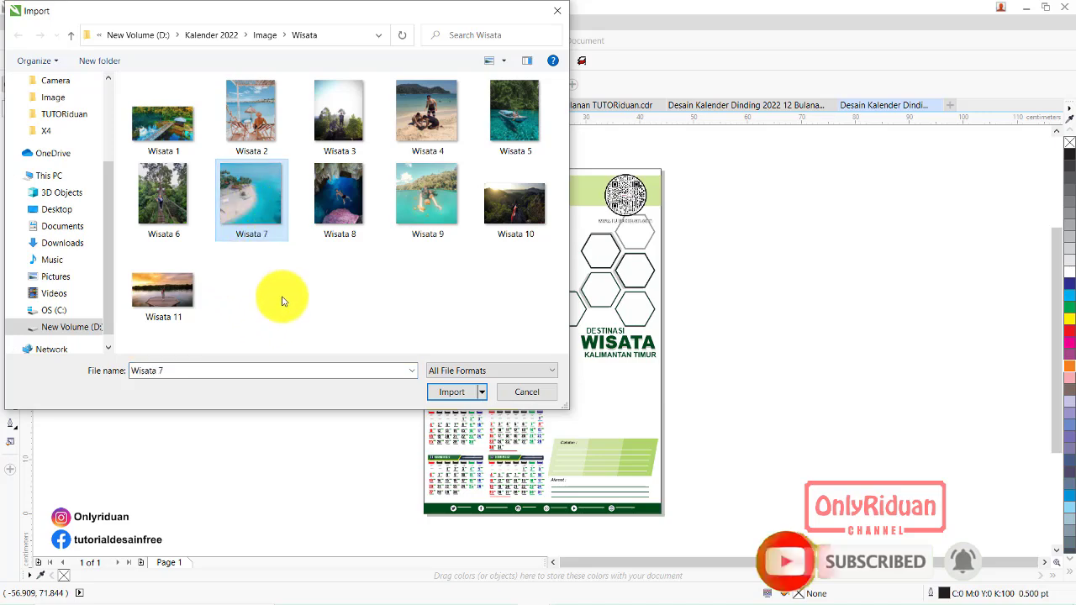
pyautogui.click(452, 392)
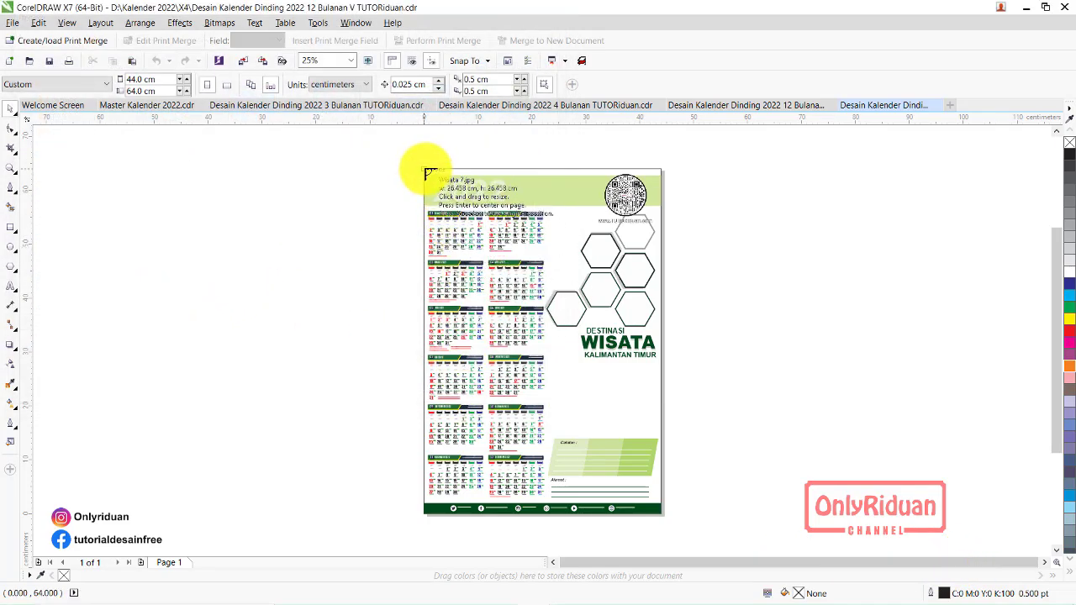
pyautogui.moveTo(428, 171)
pyautogui.mouseDown()
pyautogui.moveTo(644, 356)
pyautogui.moveTo(664, 409)
pyautogui.mouseUp()
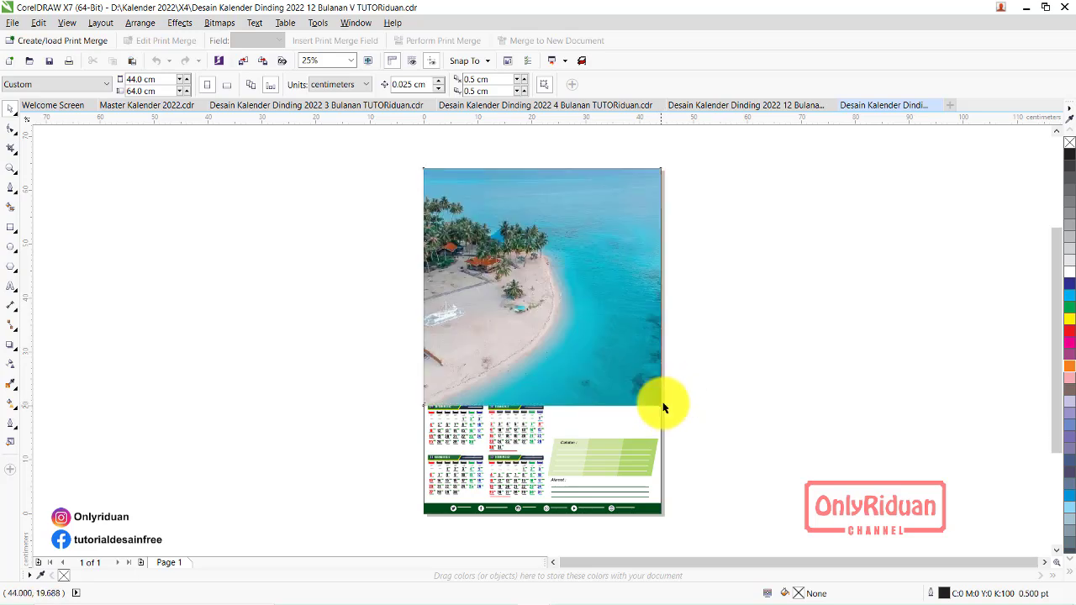
# Mirror the beach photo horizontally and fade it with a top-to-bottom linear transparency
pyautogui.click(302, 86)
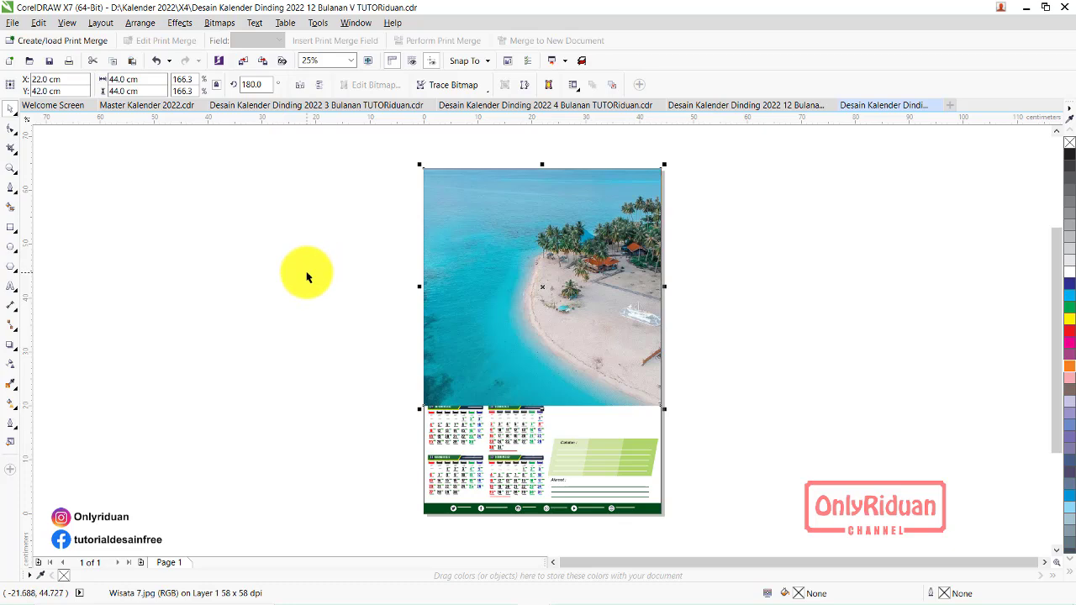
pyautogui.click(11, 367)
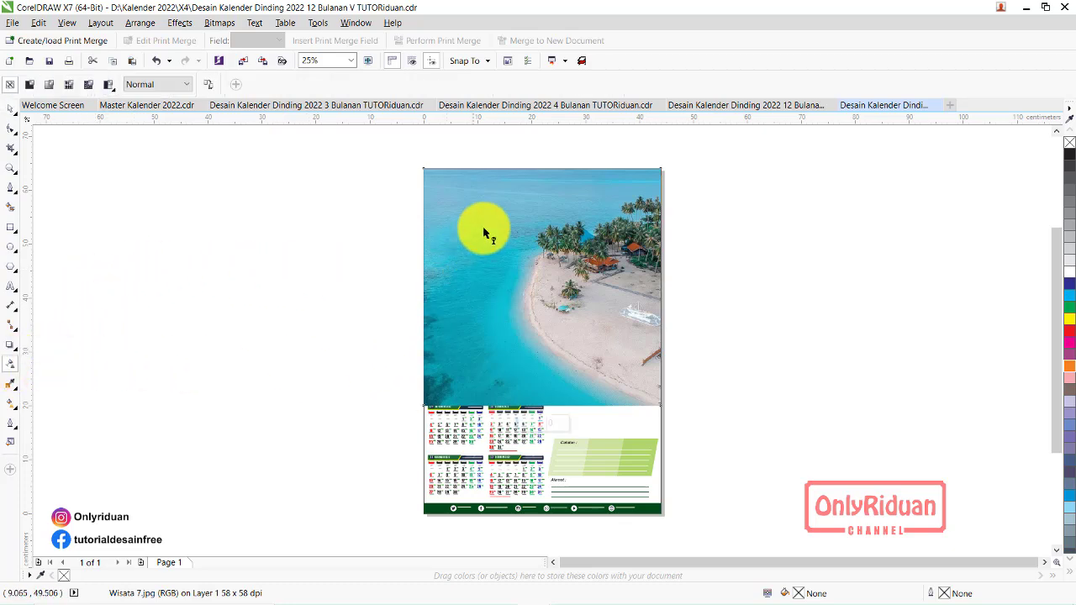
pyautogui.moveTo(542, 177); pyautogui.dragTo(545, 268)
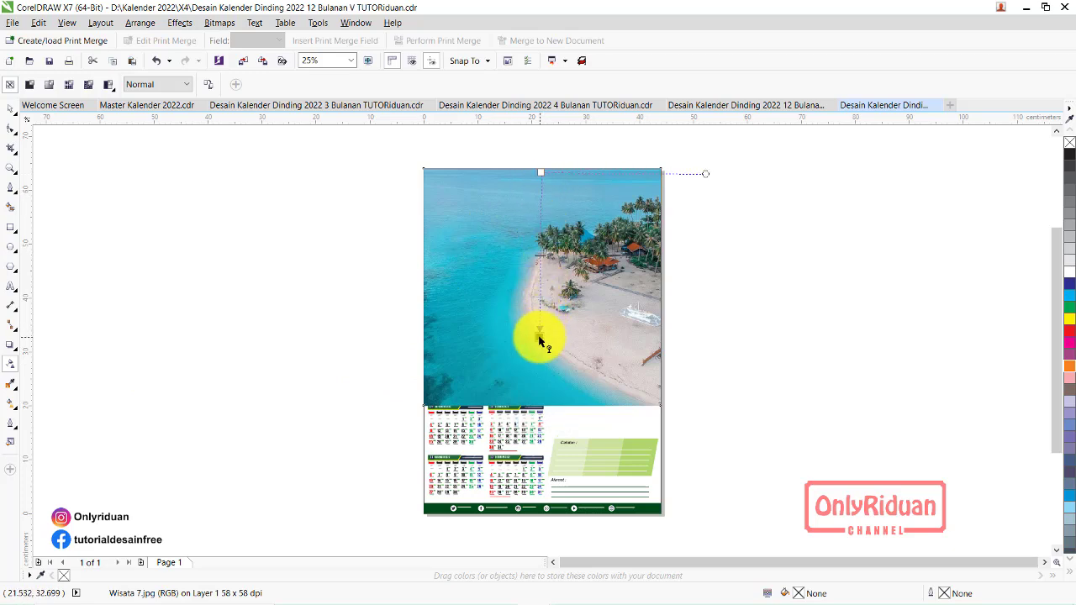
pyautogui.moveTo(539, 342); pyautogui.dragTo(541, 337)
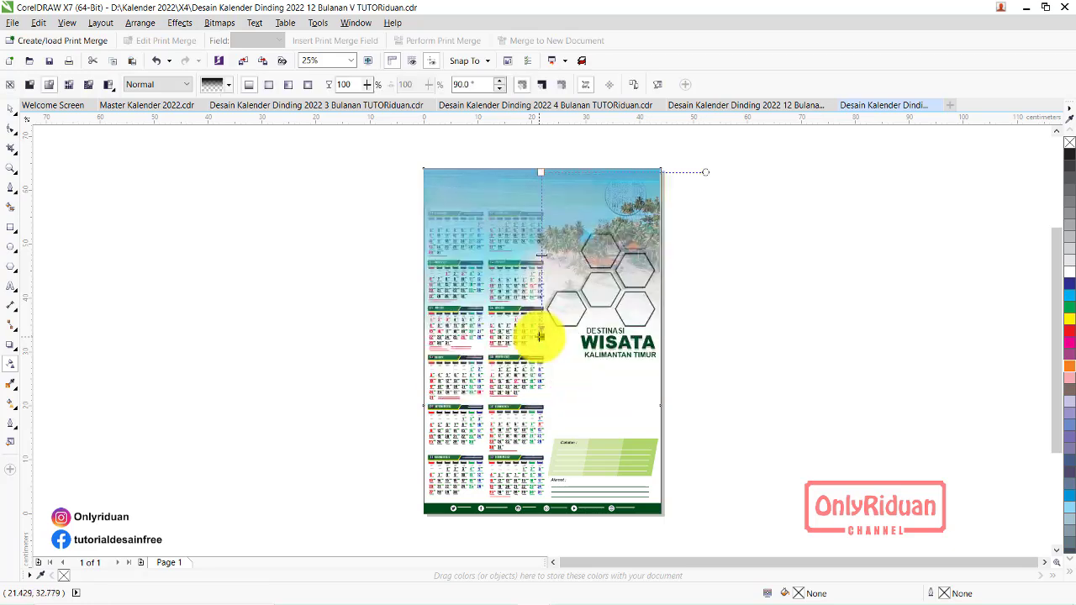
pyautogui.click(11, 108)
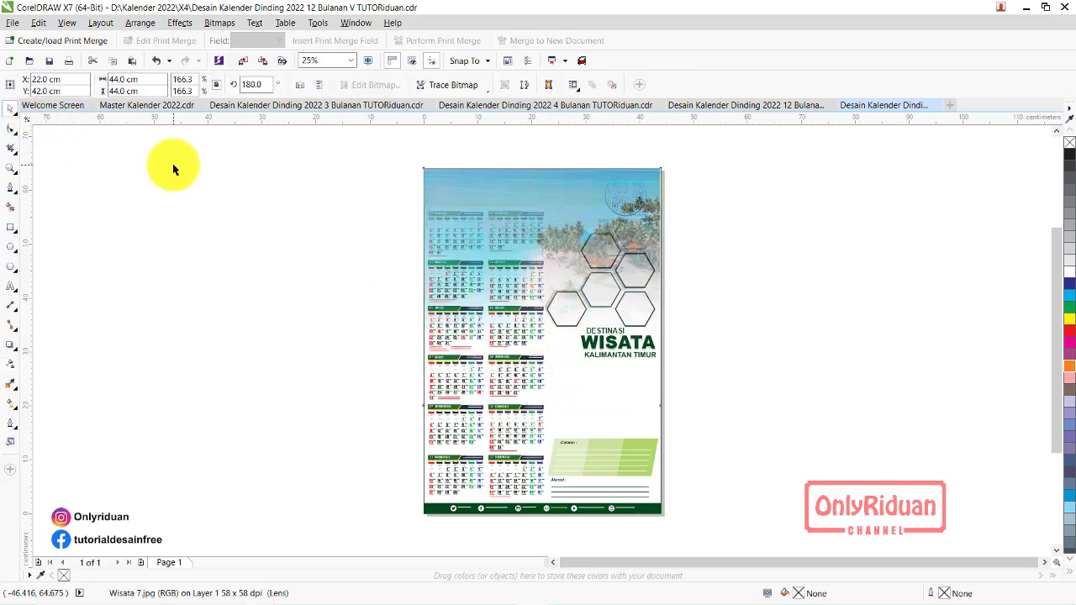
pyautogui.click(173, 163)
# Bring the 31 calendar elements in front of the beach photo with Ctrl+Home
pyautogui.moveTo(729, 411); pyautogui.dragTo(382, 149)
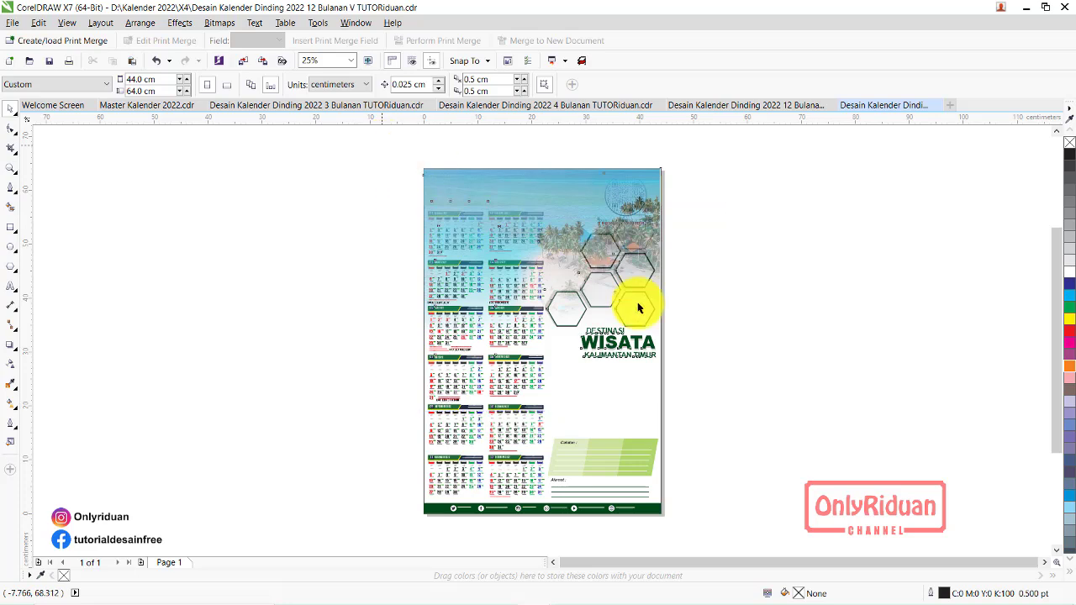
pyautogui.moveTo(702, 377); pyautogui.dragTo(343, 147)
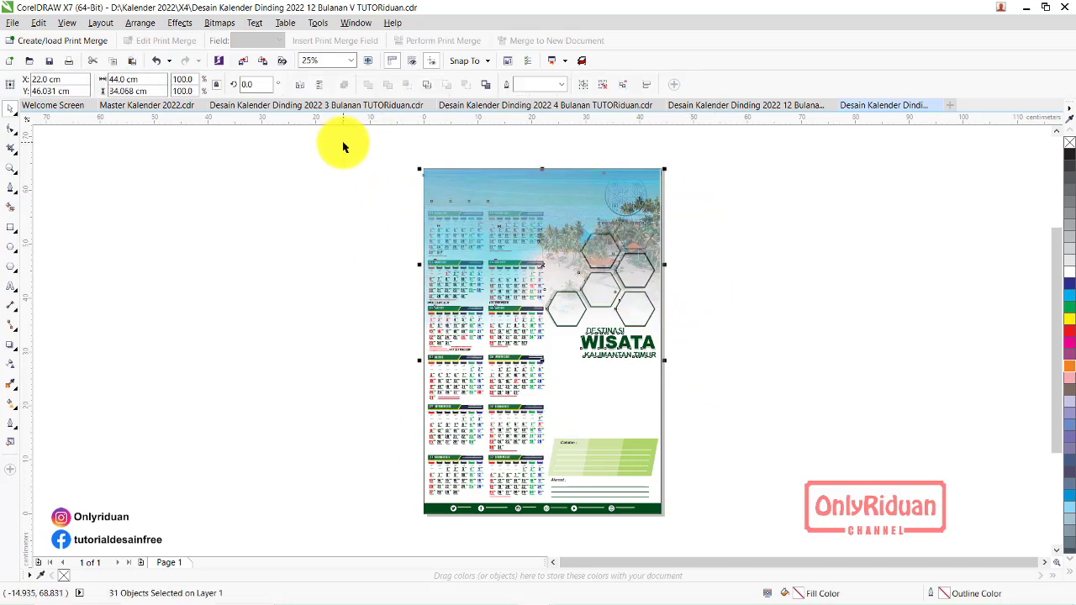
pyautogui.hotkey('ctrl', 'Home')
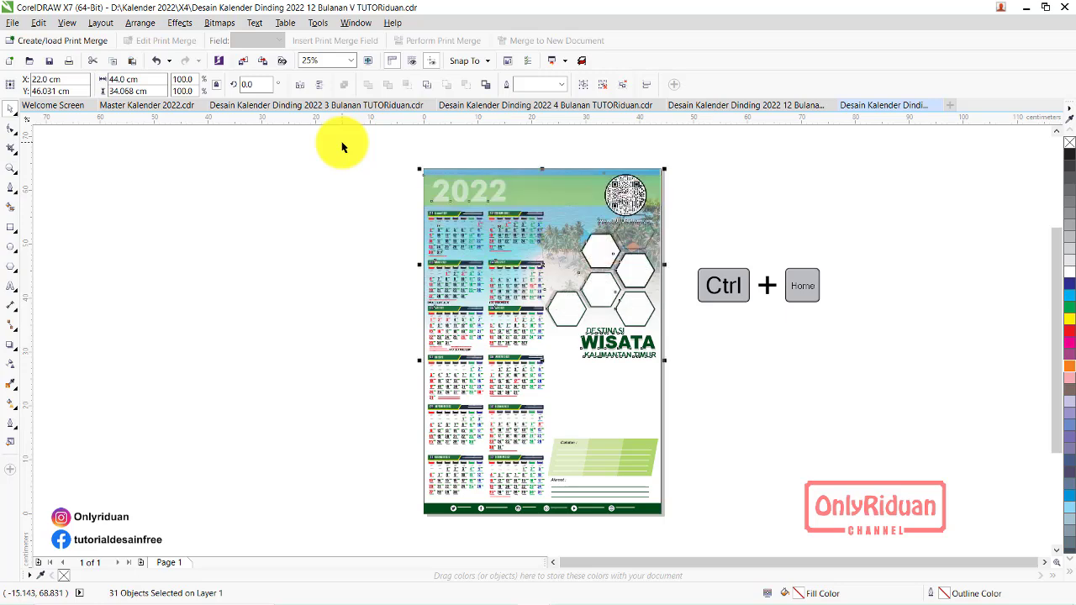
pyautogui.click(704, 291)
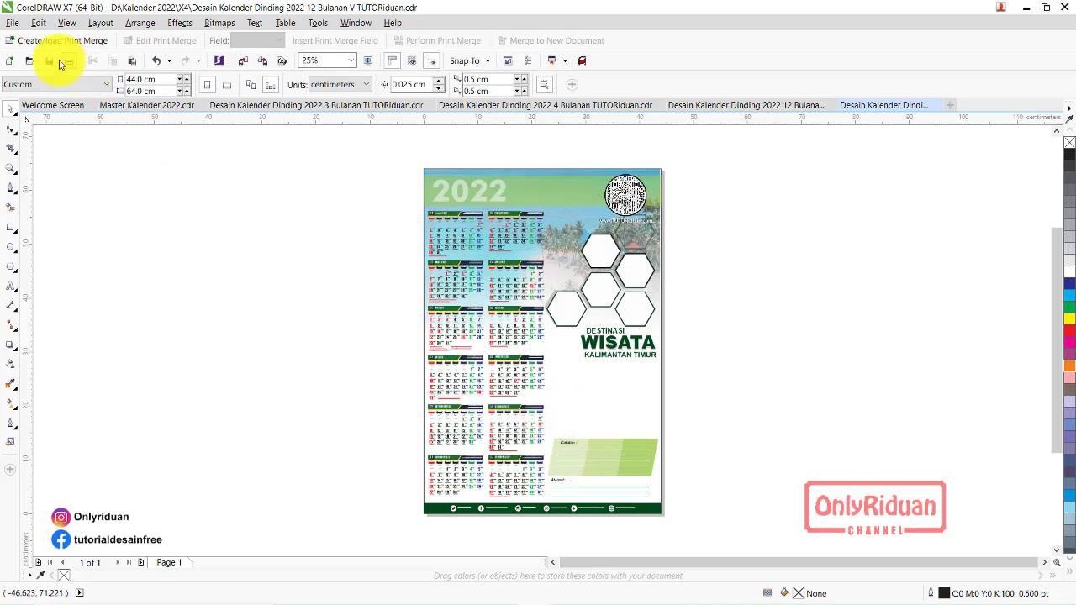
# Import the Wisata 2 photo into the page's lower right, just under the hexagons
pyautogui.click(13, 23)
pyautogui.click(43, 209)
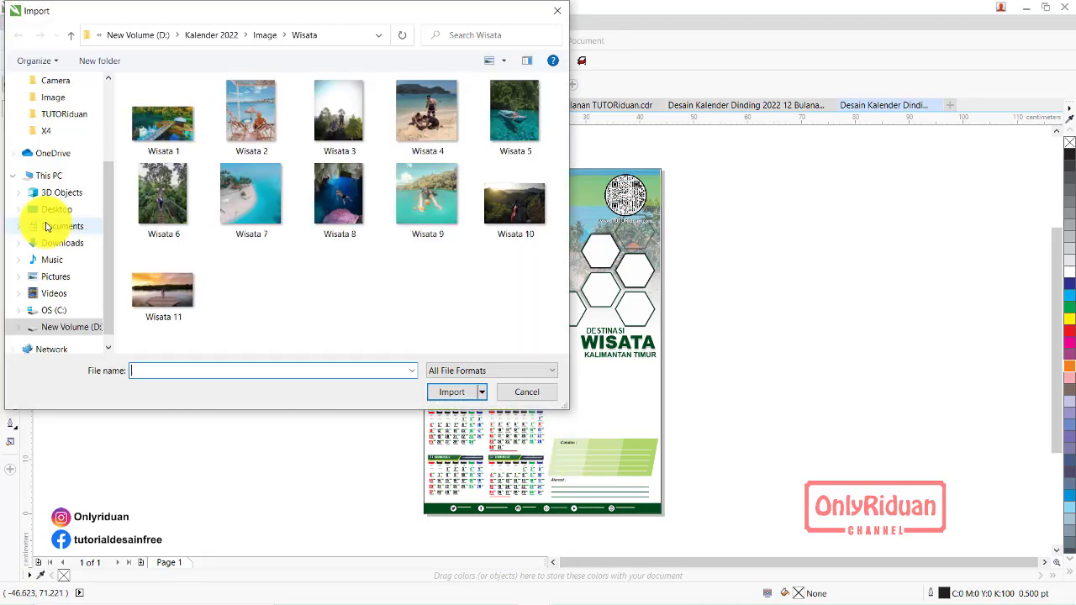
pyautogui.click(257, 114)
pyautogui.click(451, 392)
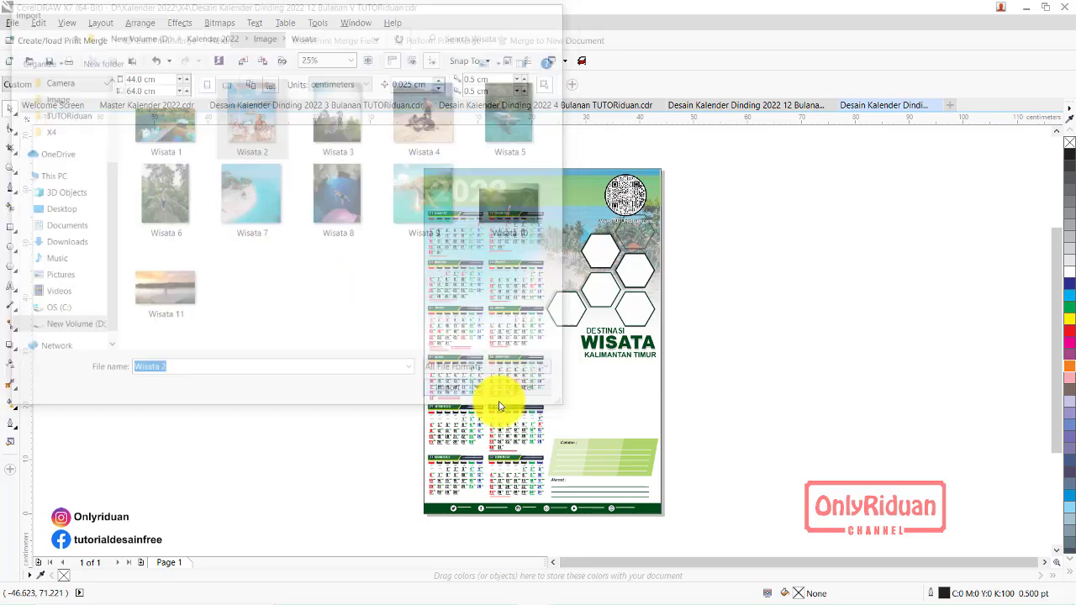
pyautogui.moveTo(545, 355)
pyautogui.mouseDown()
pyautogui.moveTo(641, 452)
pyautogui.moveTo(664, 499)
pyautogui.mouseUp()
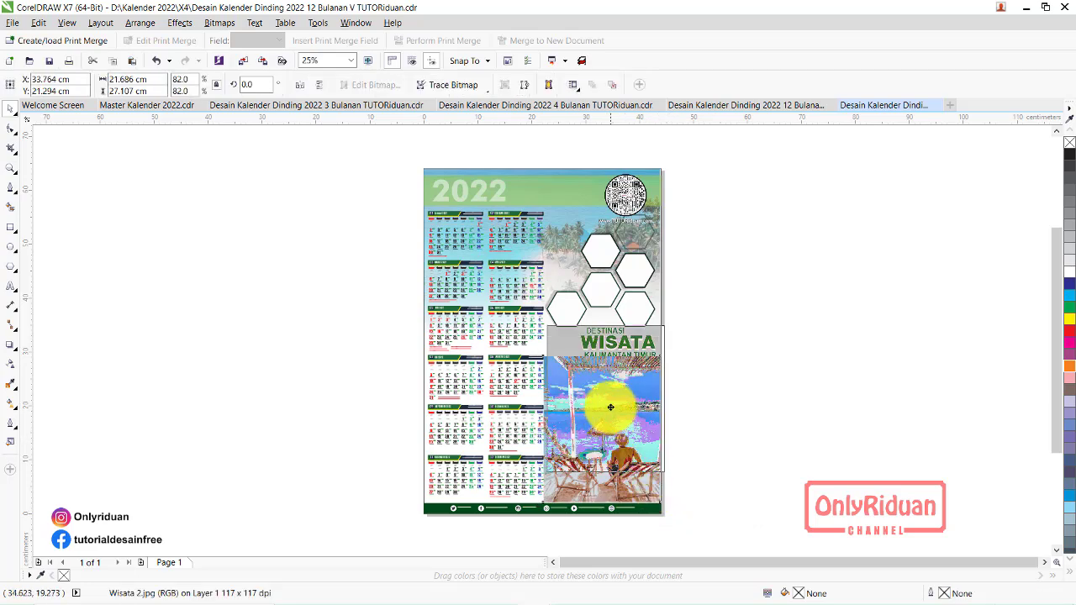
pyautogui.moveTo(609, 401); pyautogui.dragTo(599, 390)
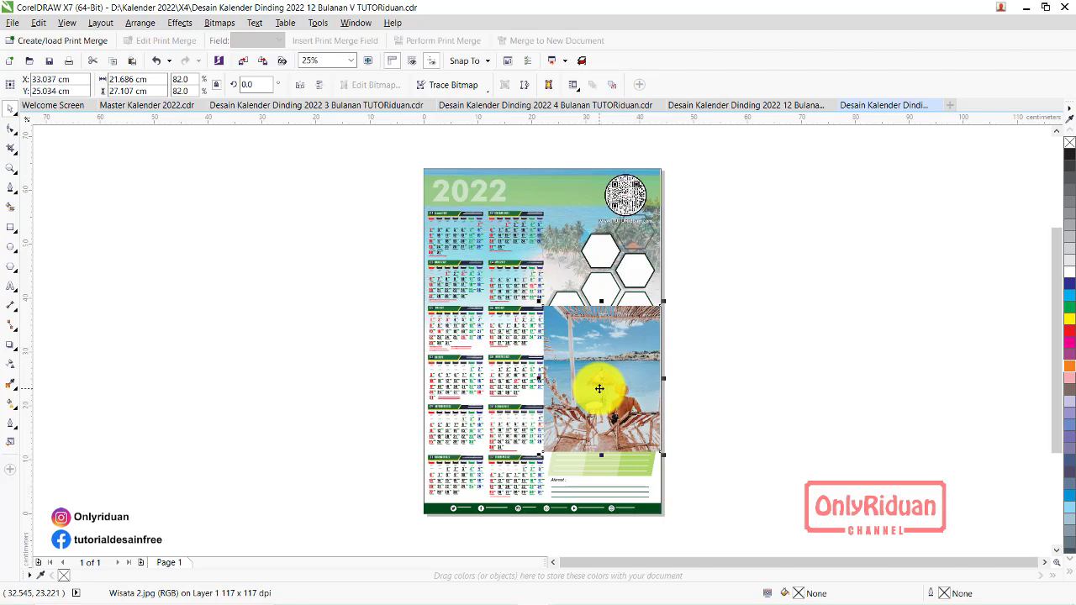
# Fade the photo's top into the WISATA title with a linear transparency
pyautogui.click(10, 364)
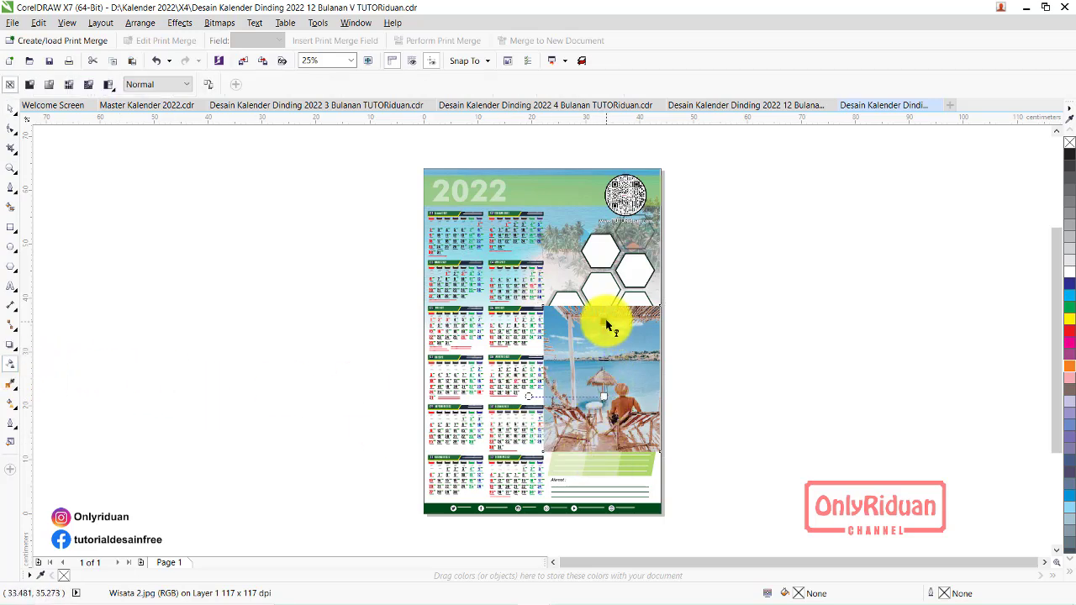
pyautogui.moveTo(603, 307); pyautogui.dragTo(604, 396)
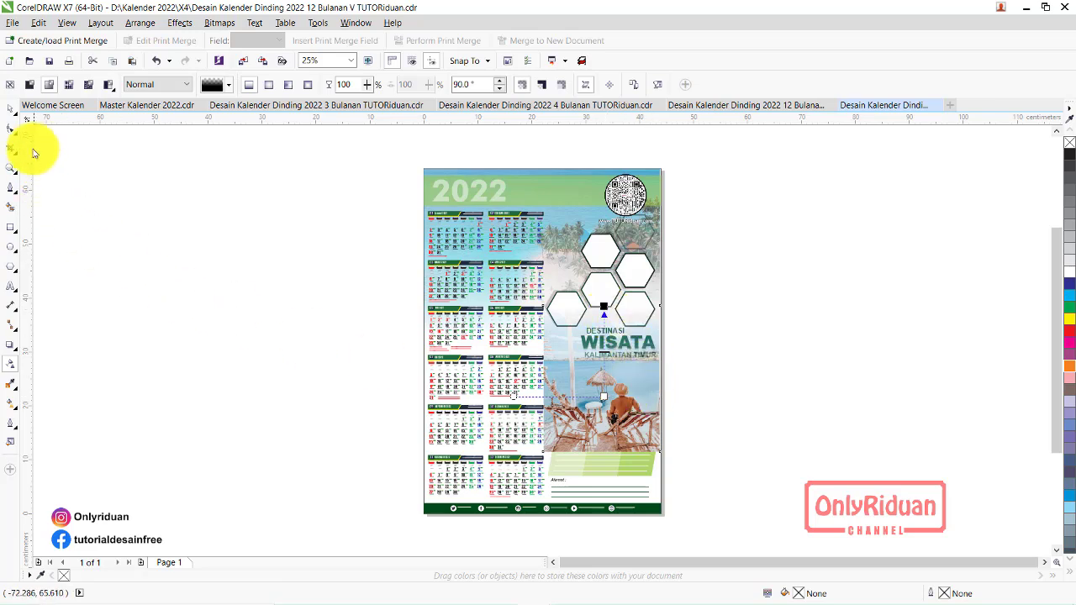
pyautogui.click(10, 107)
pyautogui.click(755, 528)
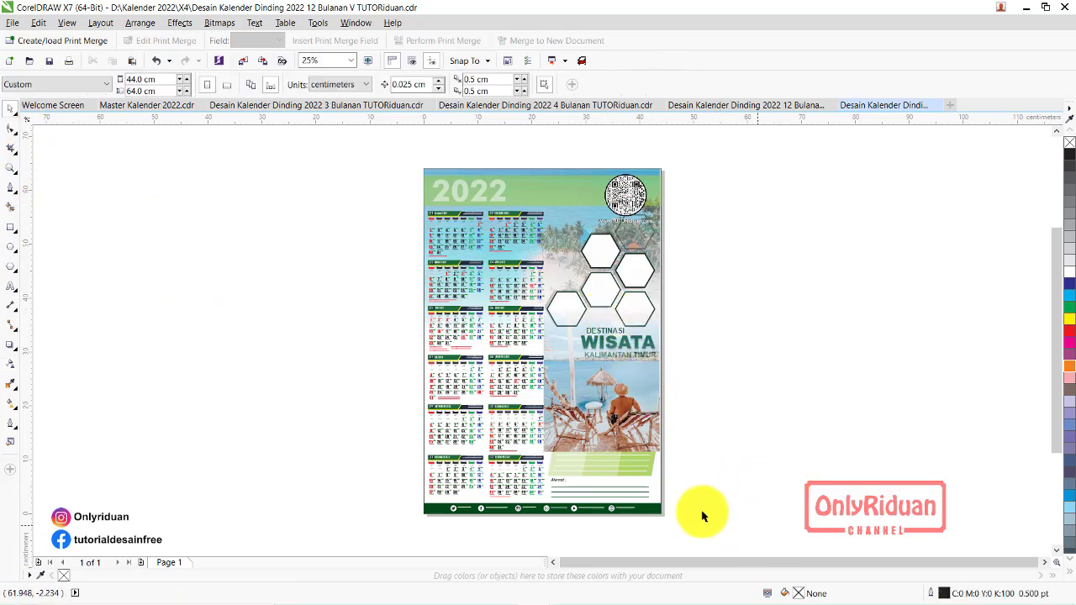
pyautogui.moveTo(757, 526); pyautogui.dragTo(390, 383)
pyautogui.hotkey('ctrl', 'Home')
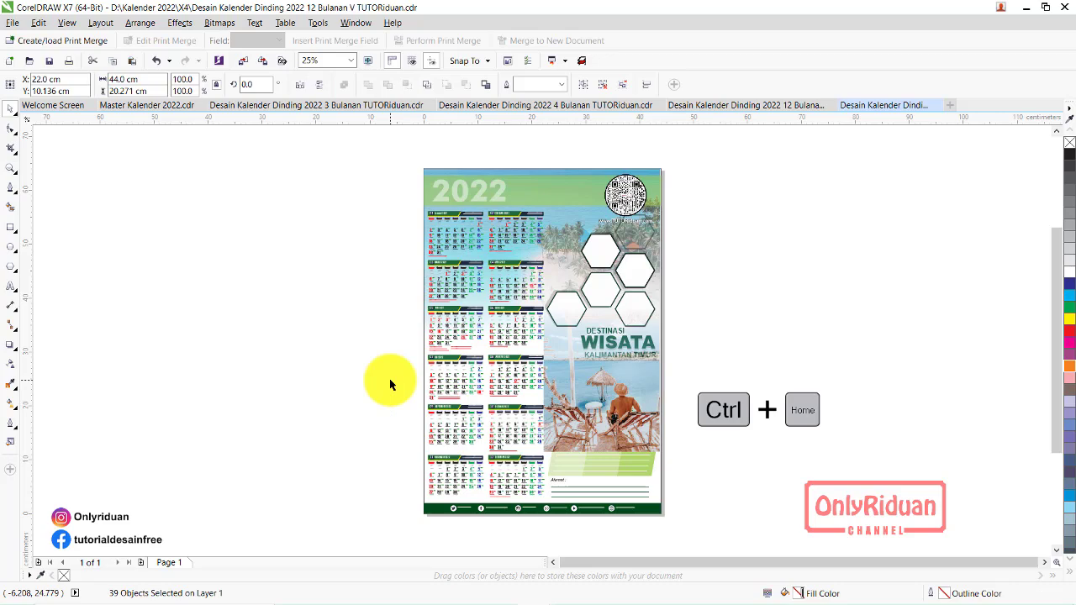
pyautogui.scroll(2, 559, 423)
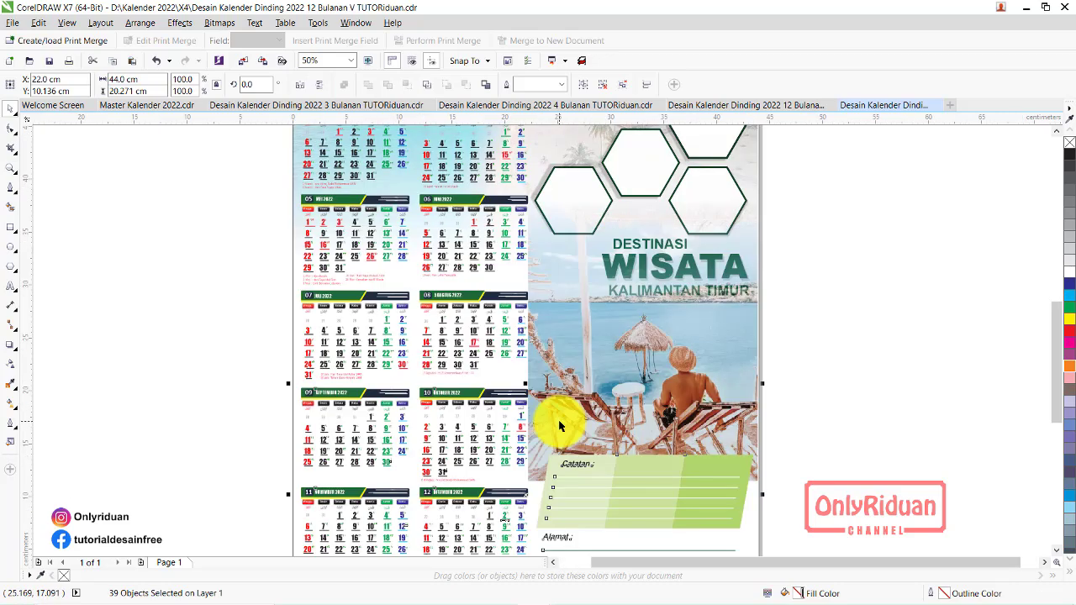
pyautogui.click(571, 355)
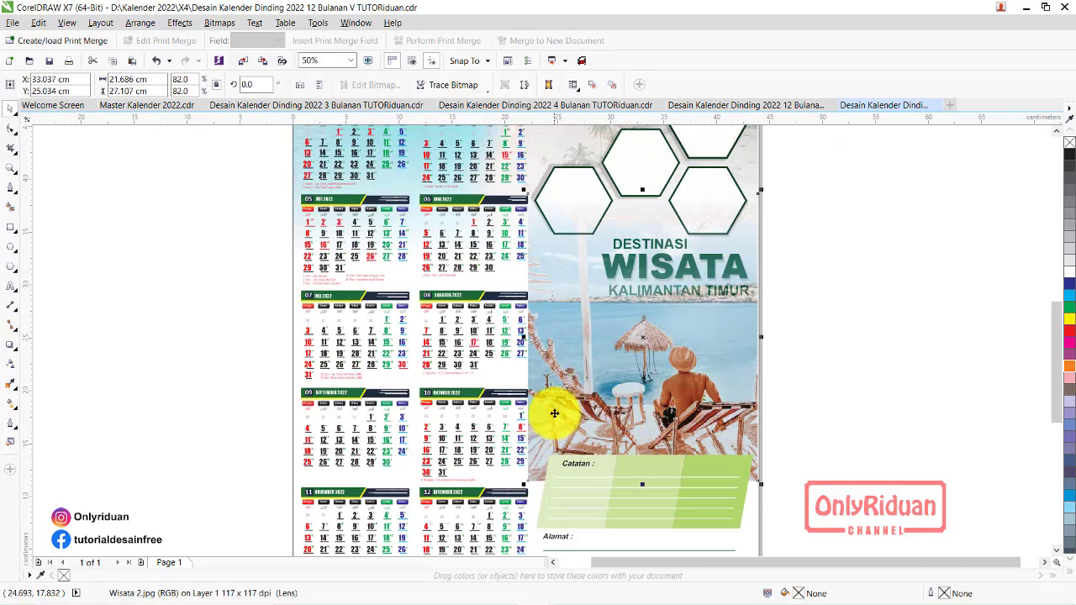
pyautogui.moveTo(526, 487); pyautogui.dragTo(530, 474)
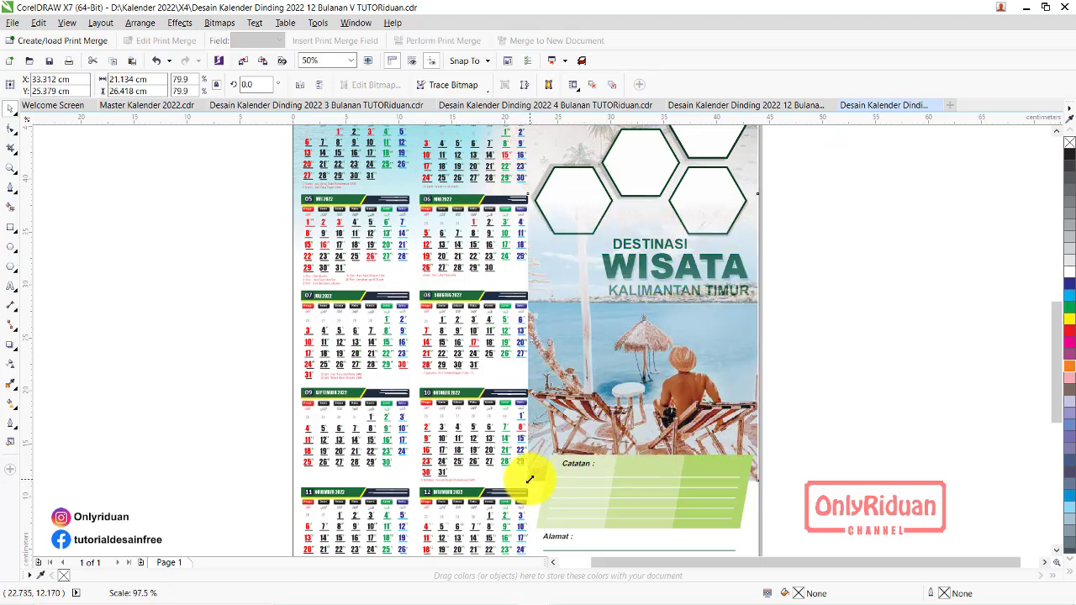
pyautogui.scroll(-2, 532, 464)
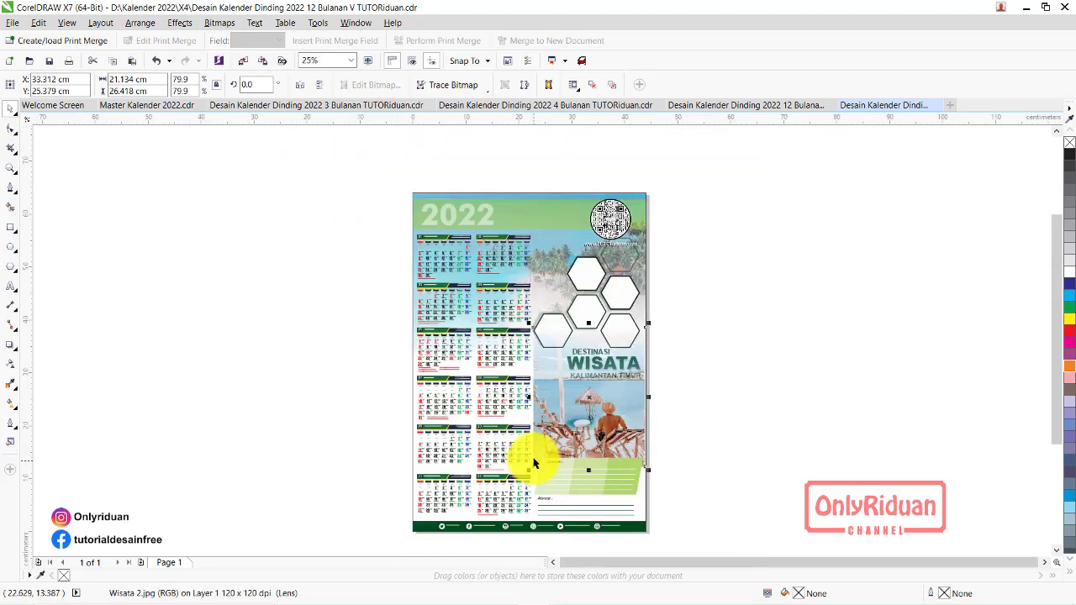
pyautogui.click(740, 353)
pyautogui.click(631, 332)
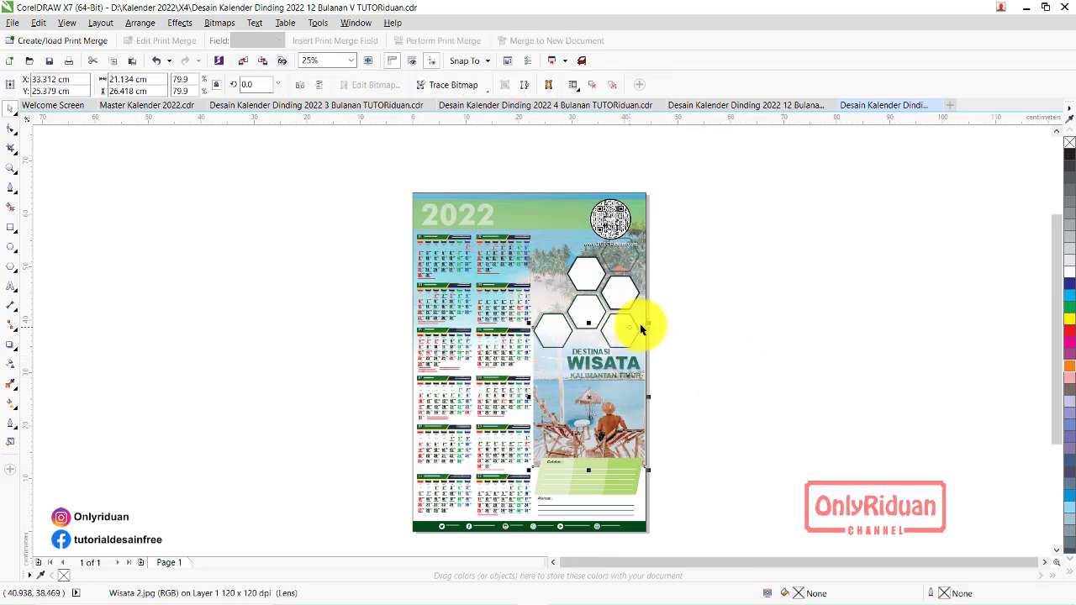
pyautogui.moveTo(750, 380); pyautogui.dragTo(510, 224)
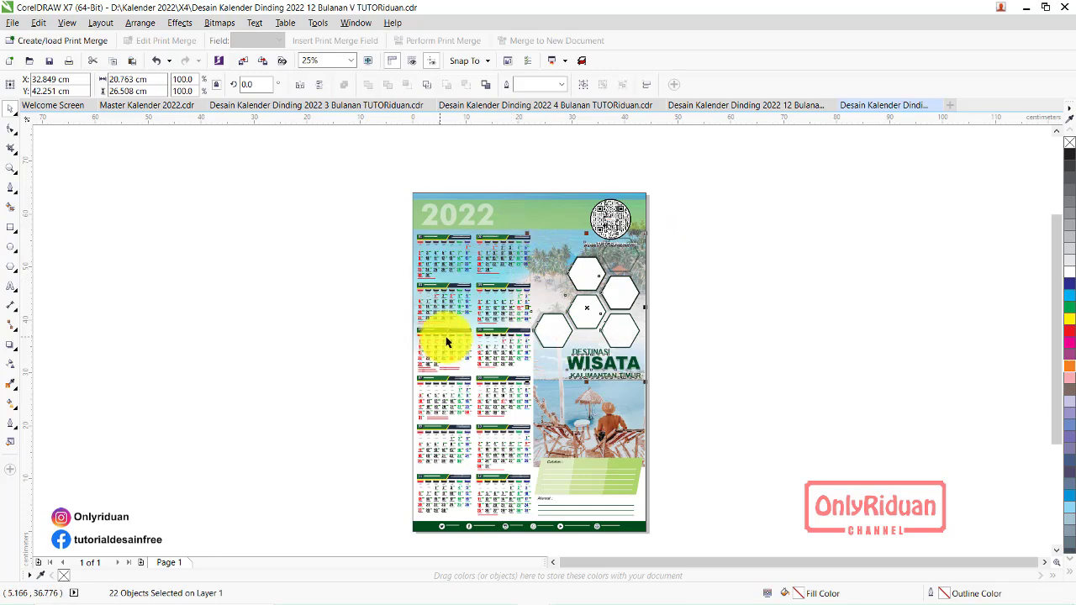
pyautogui.click(721, 323)
pyautogui.click(629, 331)
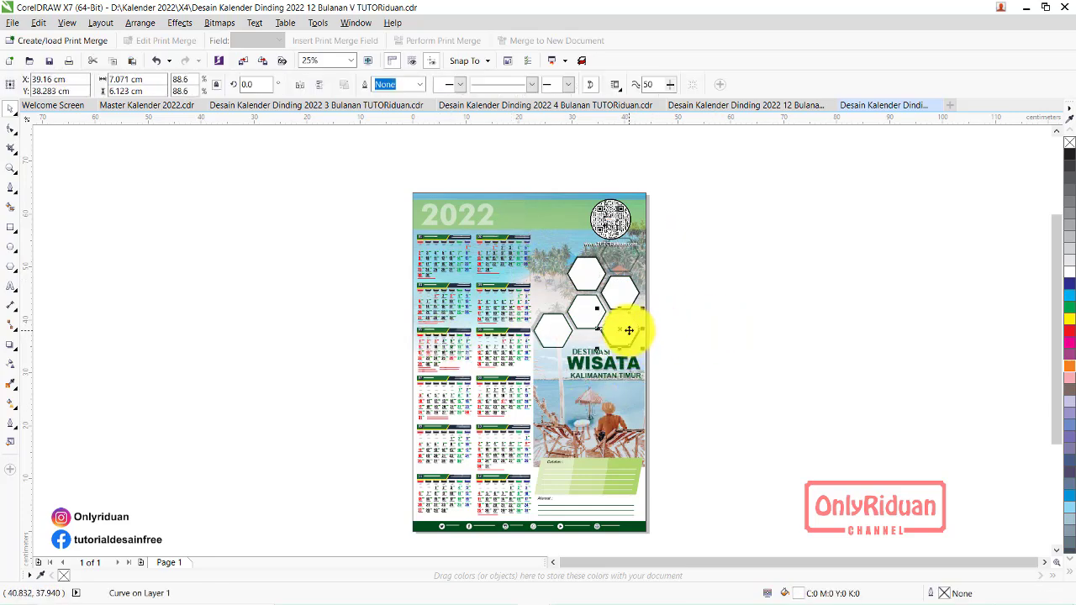
pyautogui.scroll(3, 624, 328)
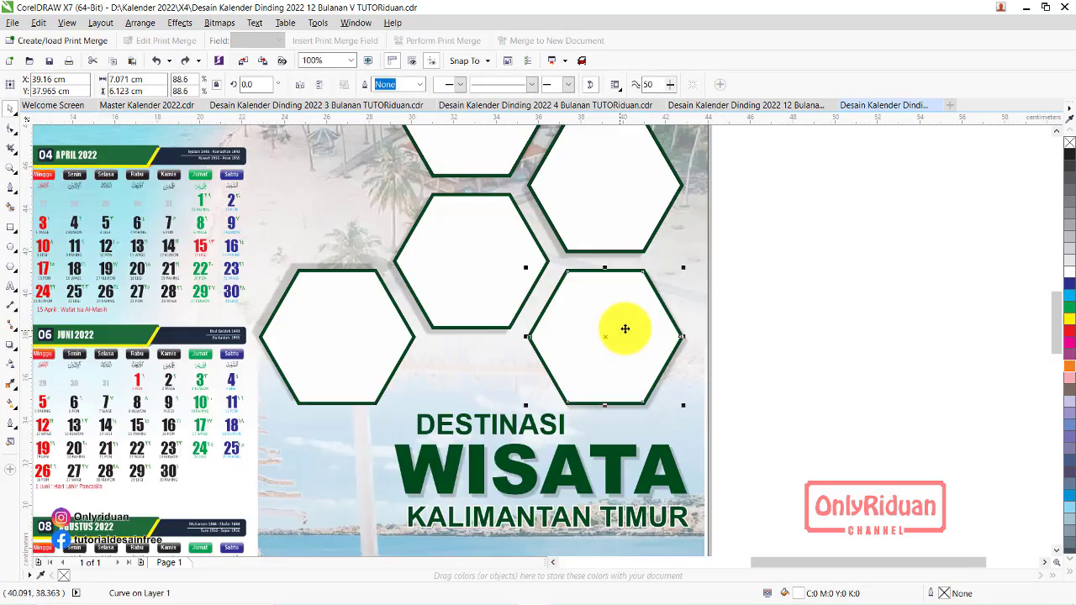
pyautogui.scroll(-2, 620, 325)
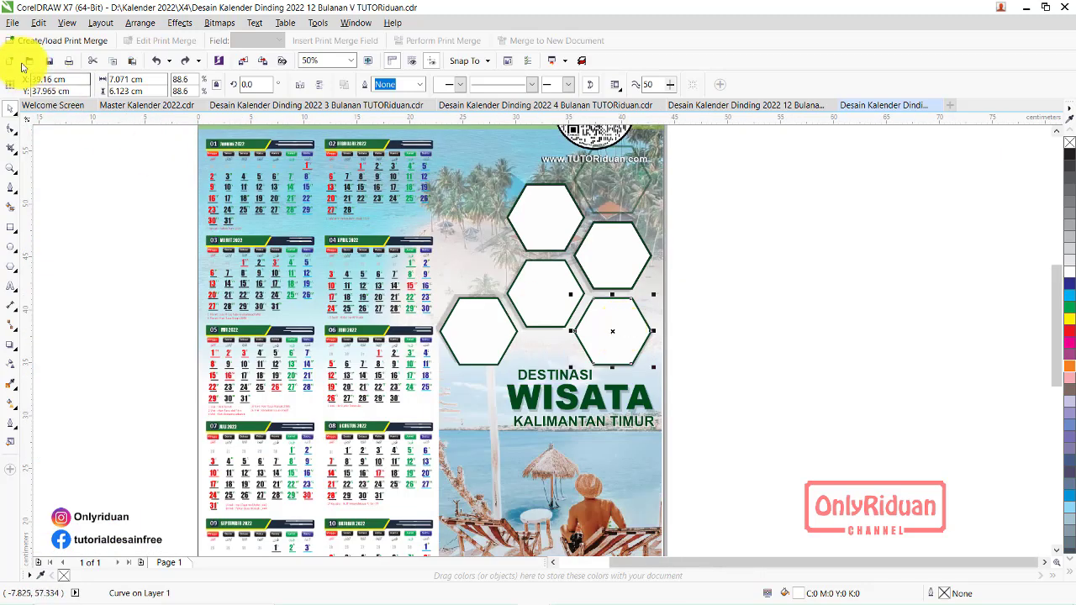
# Import the Wisata 4 and Wisata 9 photos into the document
pyautogui.click(10, 23)
pyautogui.click(27, 222)
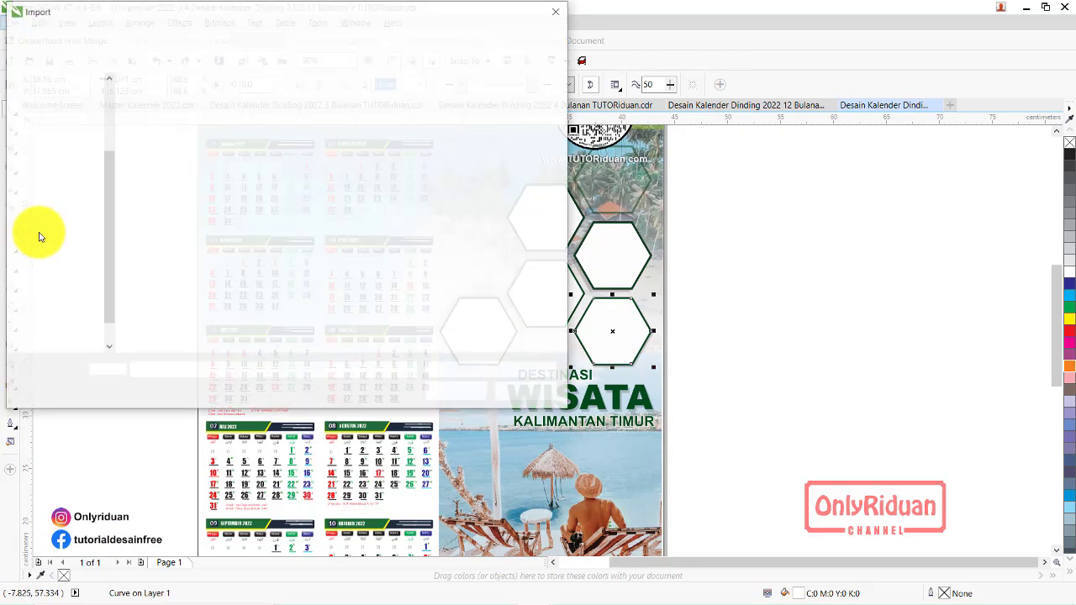
pyautogui.click(421, 109)
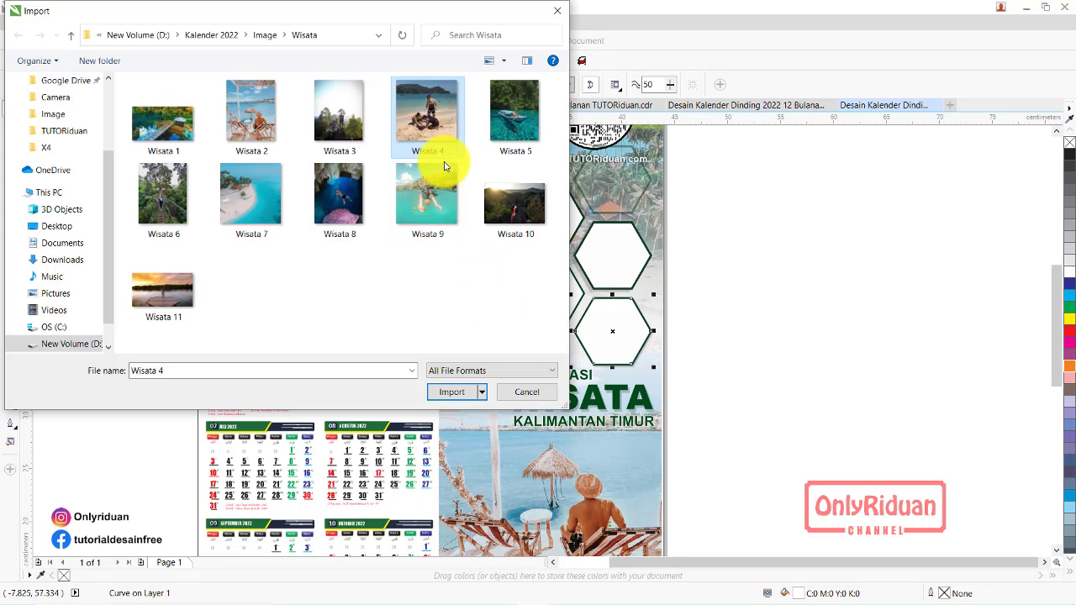
pyautogui.keyDown('ctrl'); pyautogui.click(430, 210); pyautogui.keyUp('ctrl')
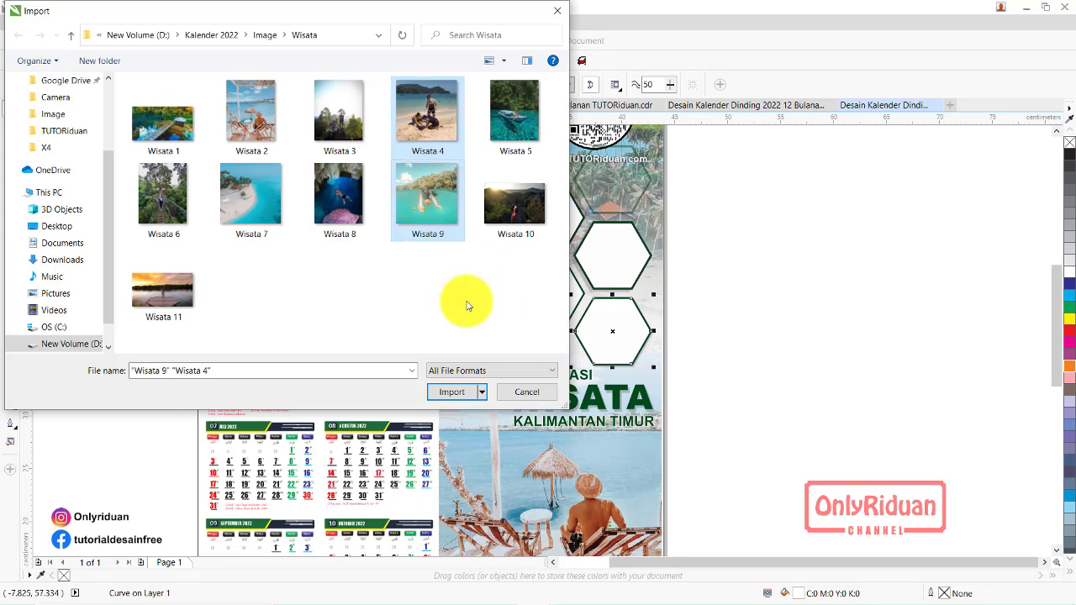
pyautogui.click(451, 392)
# Place both photos right of the page and shrink them to about a quarter size
pyautogui.moveTo(699, 219); pyautogui.dragTo(794, 313)
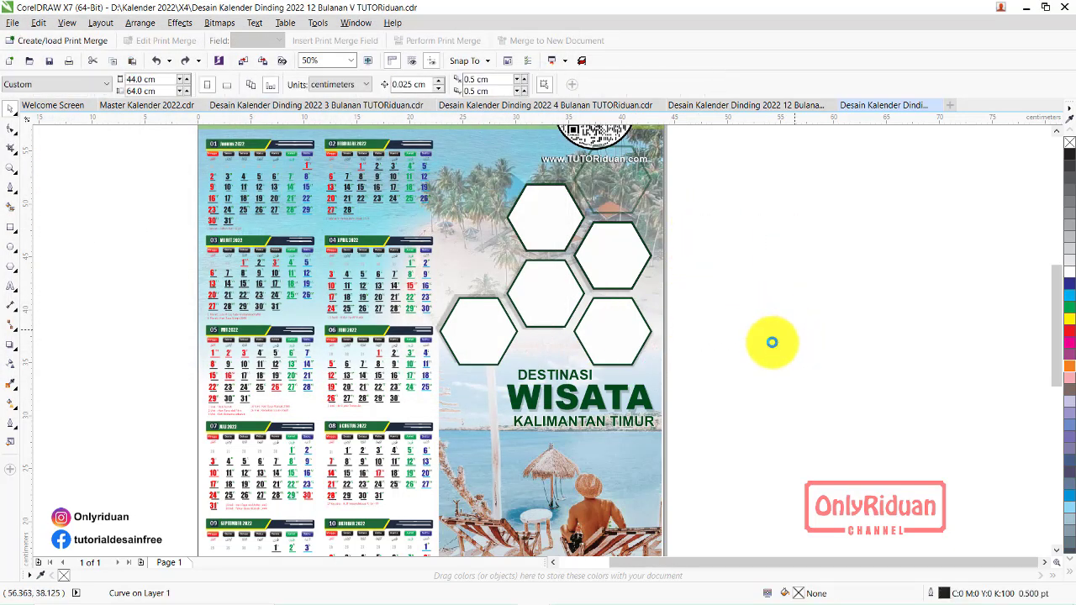
pyautogui.moveTo(708, 331); pyautogui.dragTo(794, 417)
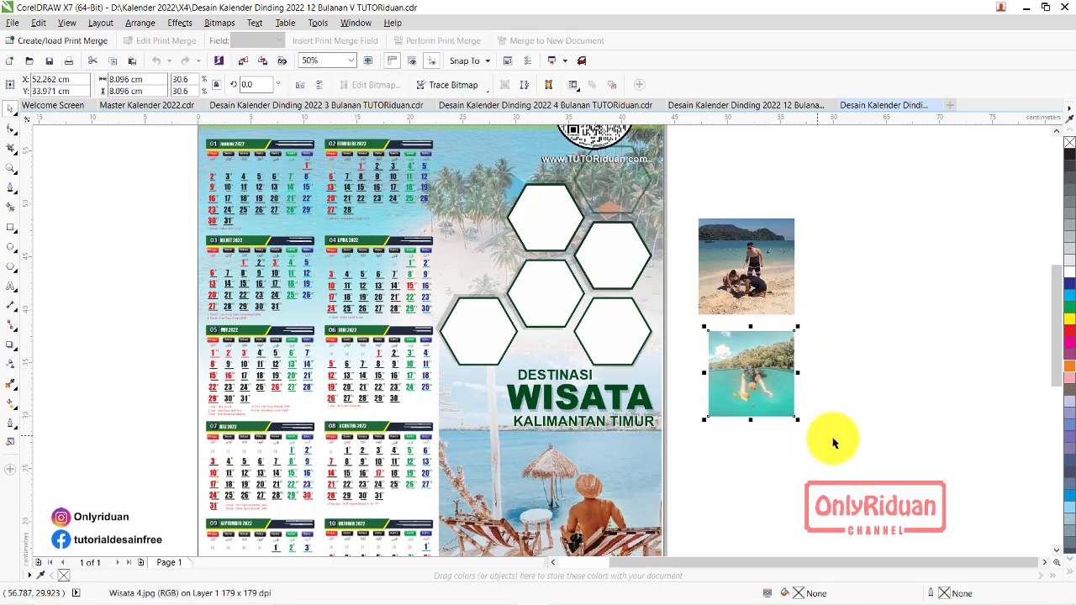
pyautogui.moveTo(848, 446); pyautogui.dragTo(691, 212)
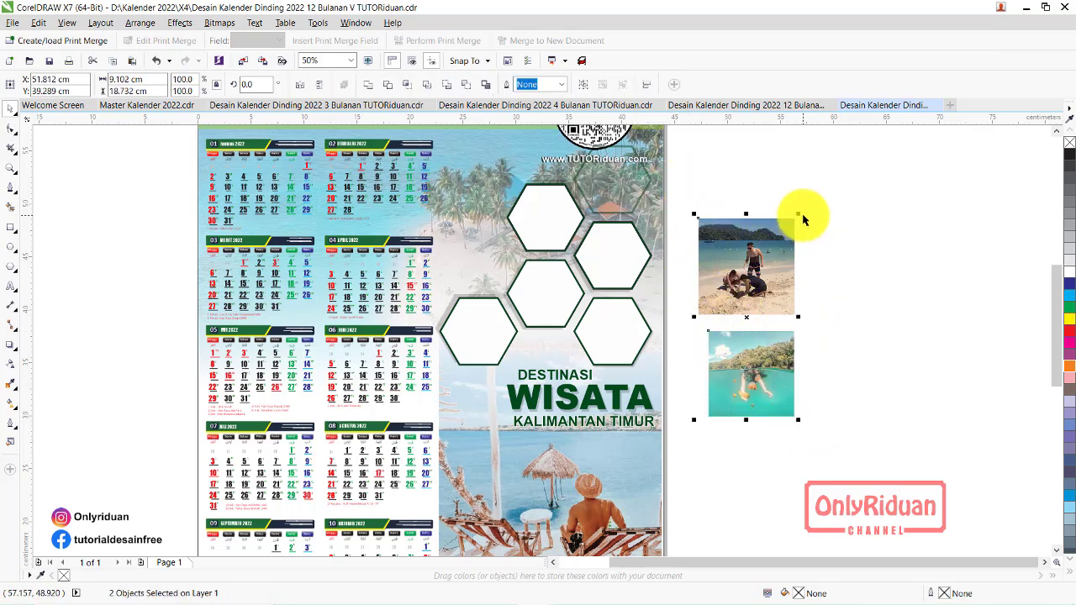
pyautogui.moveTo(799, 215); pyautogui.dragTo(774, 262)
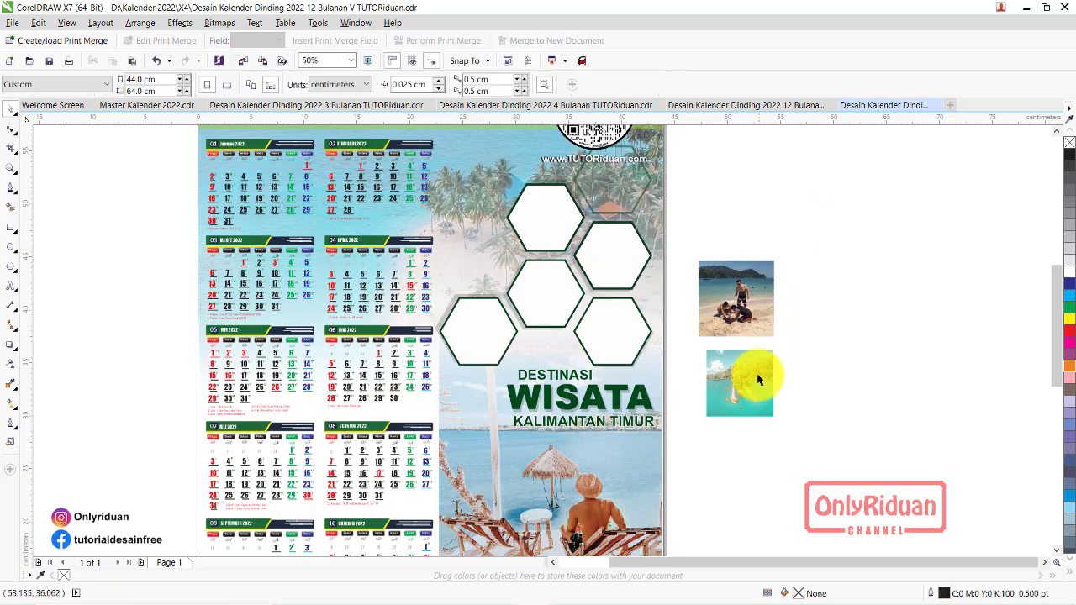
pyautogui.moveTo(752, 378)
pyautogui.mouseDown()
pyautogui.moveTo(846, 336)
pyautogui.moveTo(760, 391)
pyautogui.mouseUp()
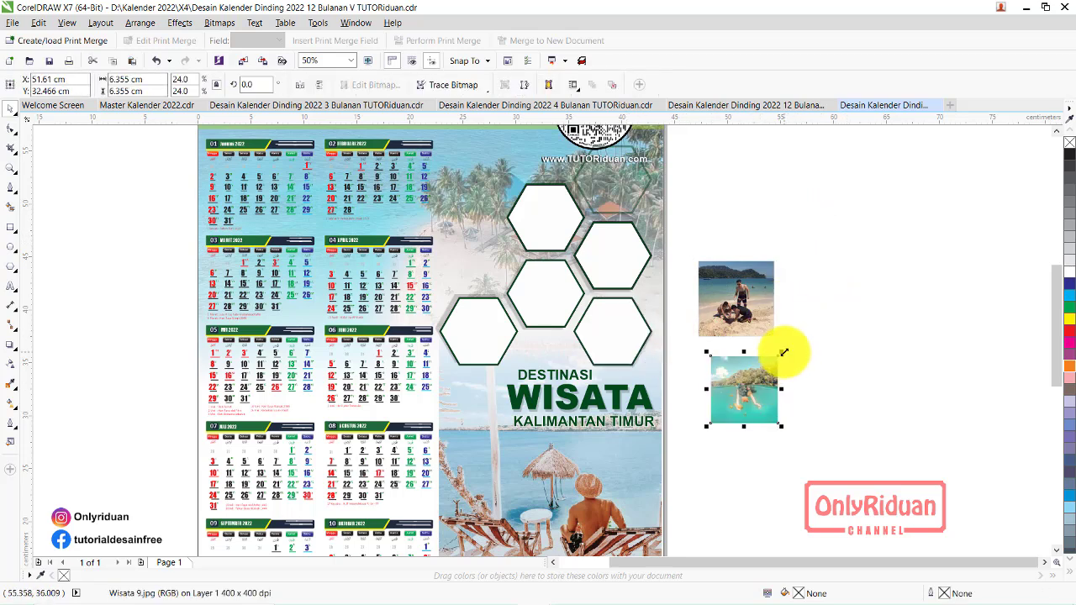
pyautogui.moveTo(784, 352); pyautogui.dragTo(788, 344)
# PowerClip Wisata 9 into the lower-right hexagon and Wisata 4 into the right-hand hexagon
pyautogui.rightClick(759, 372)
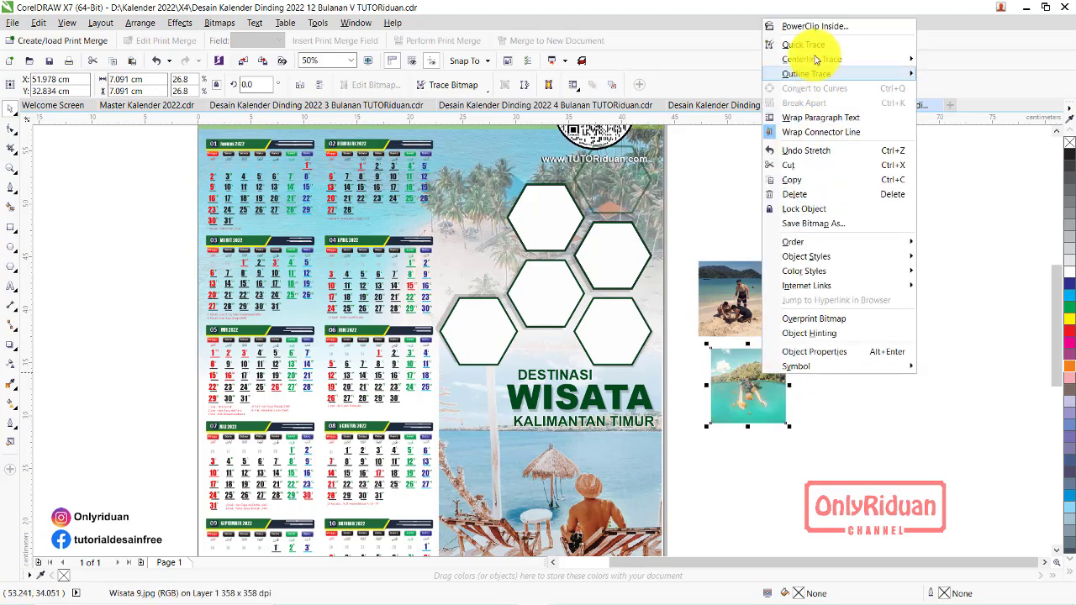
pyautogui.click(811, 26)
pyautogui.click(628, 324)
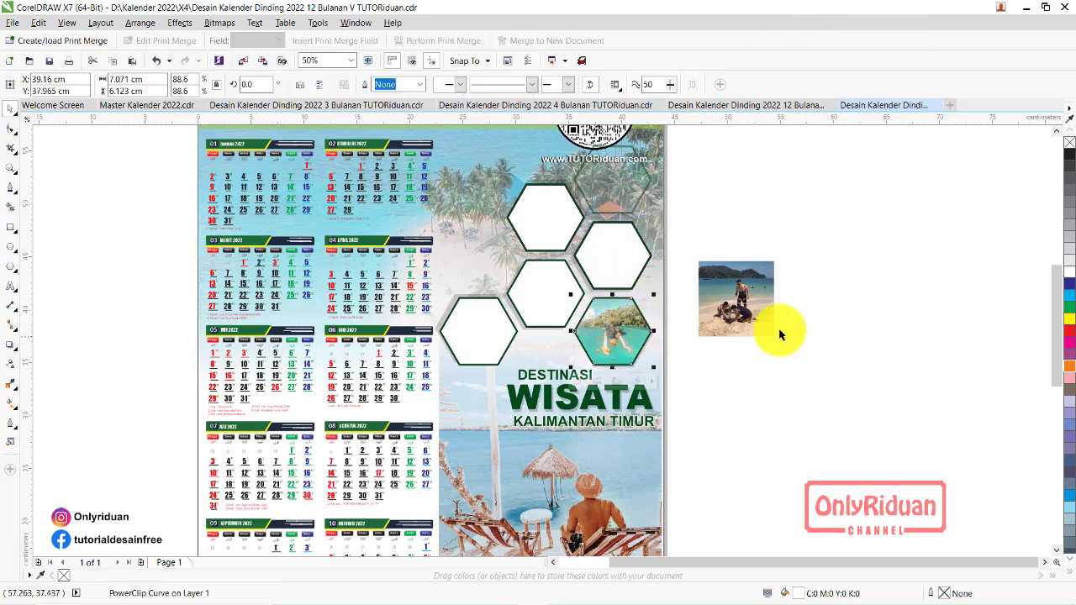
pyautogui.click(715, 283)
pyautogui.rightClick(716, 283)
pyautogui.click(790, 257)
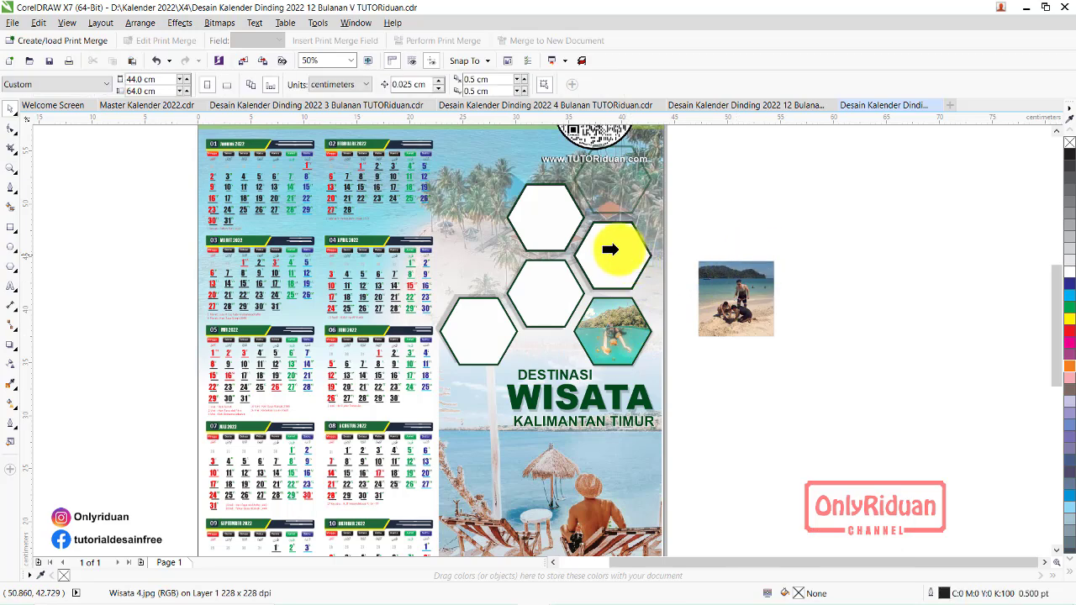
pyautogui.click(609, 249)
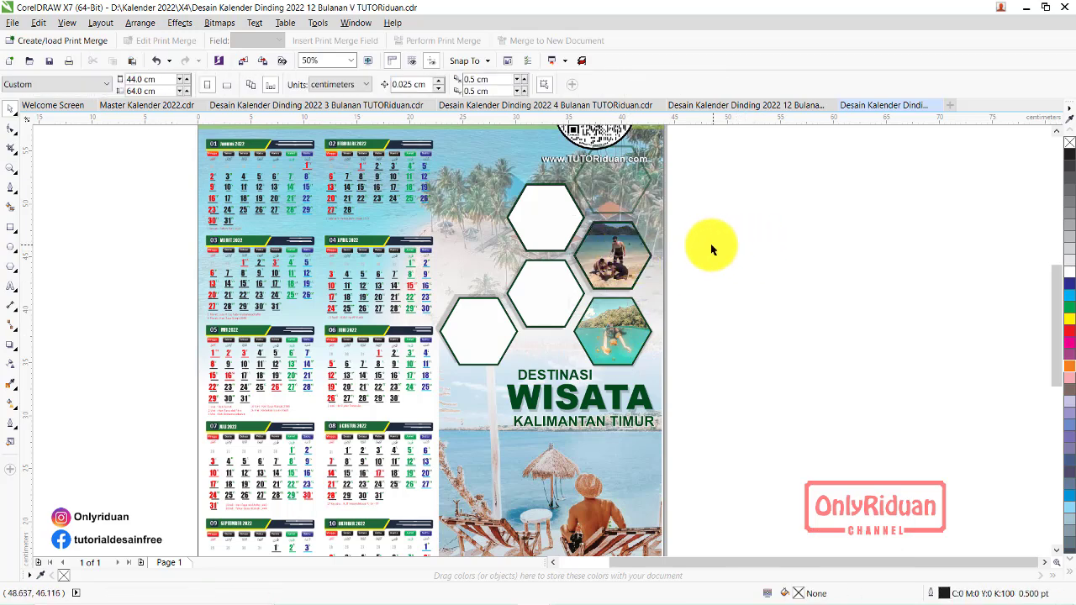
pyautogui.scroll(-1, 732, 240)
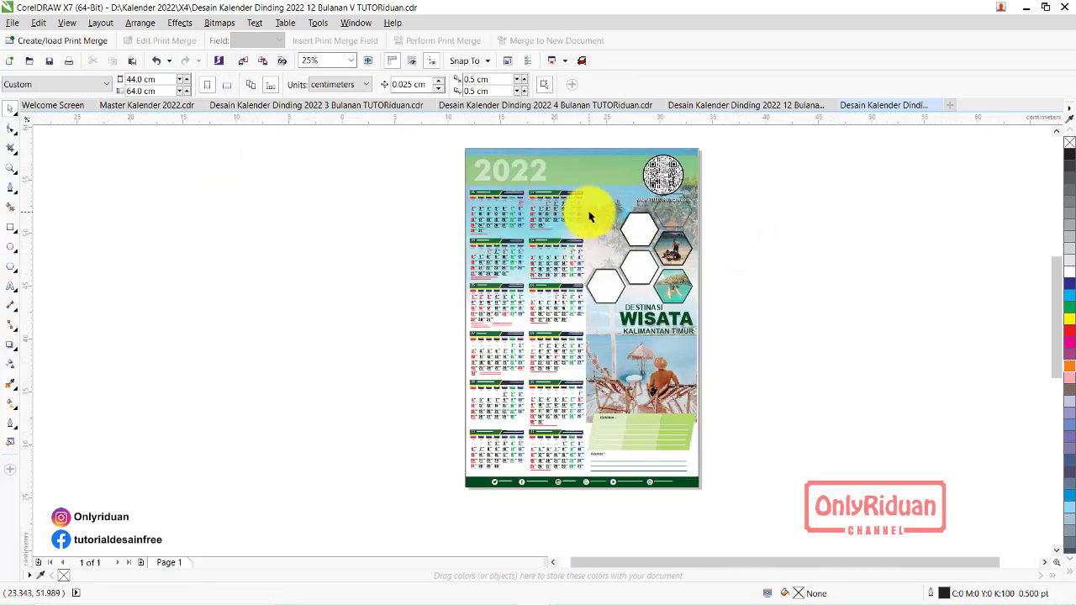
pyautogui.scroll(2, 590, 217)
pyautogui.scroll(1, 590, 217)
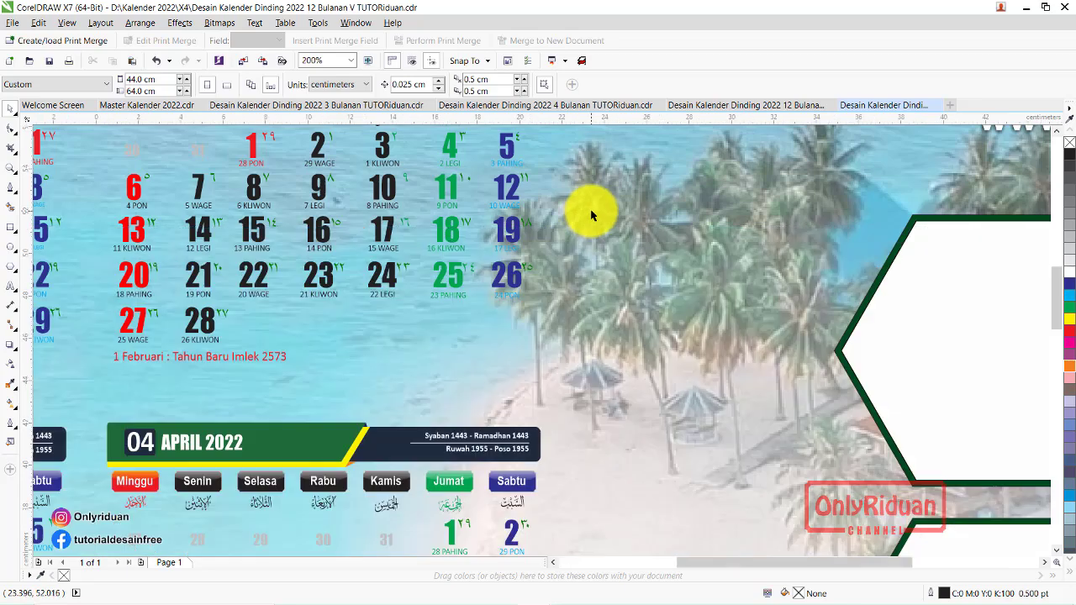
pyautogui.scroll(-3, 591, 217)
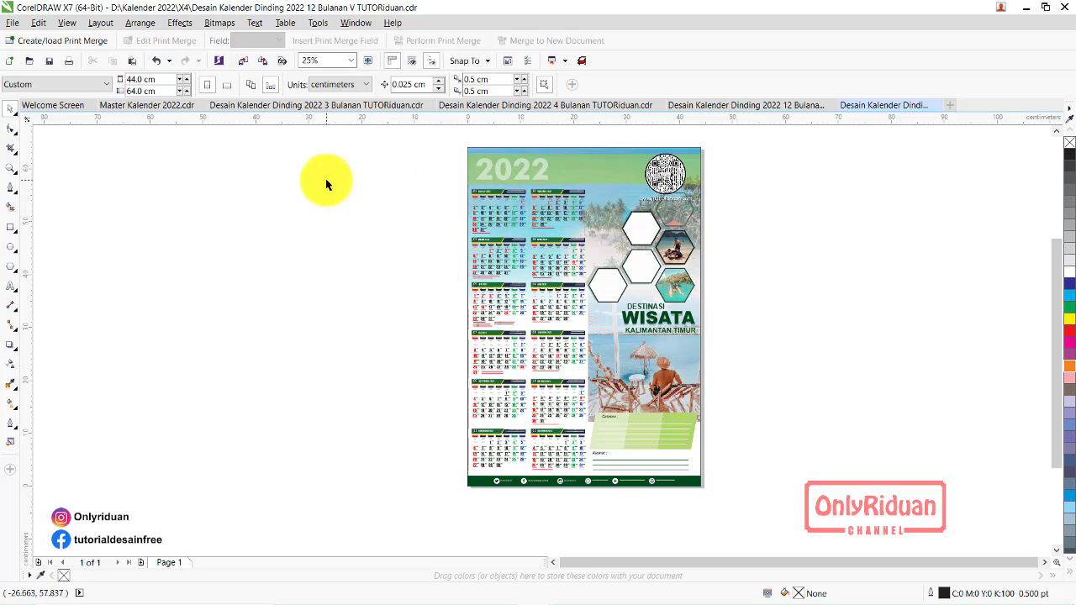
pyautogui.click(321, 106)
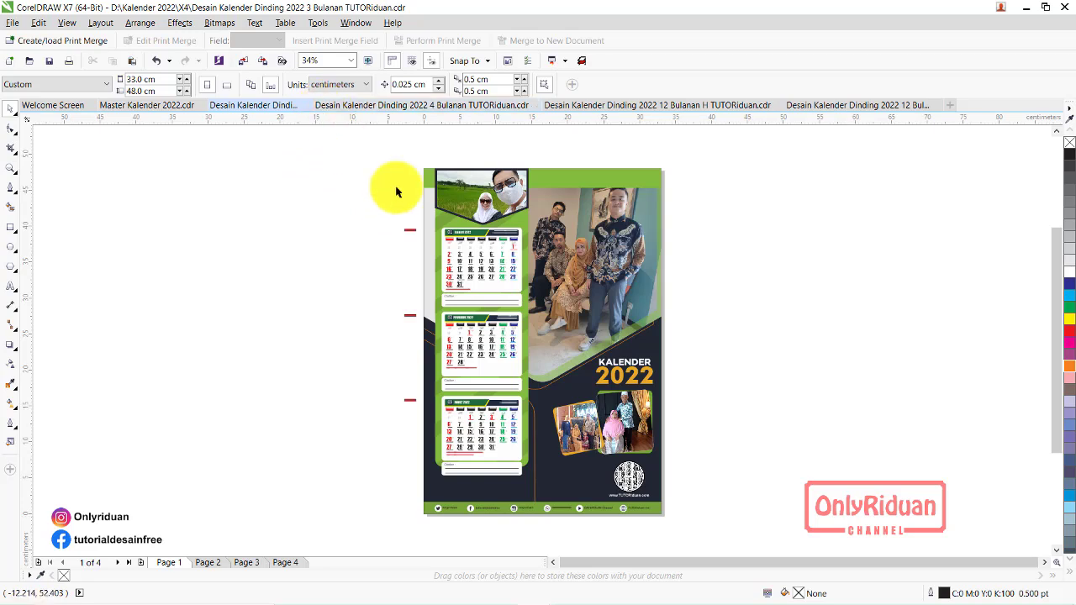
pyautogui.click(448, 107)
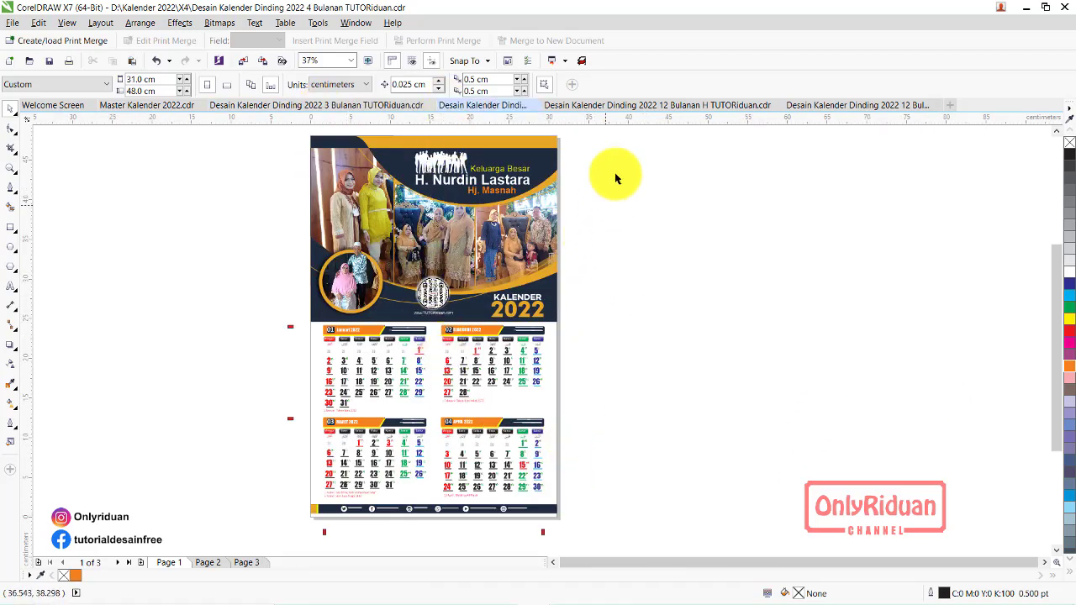
pyautogui.click(624, 107)
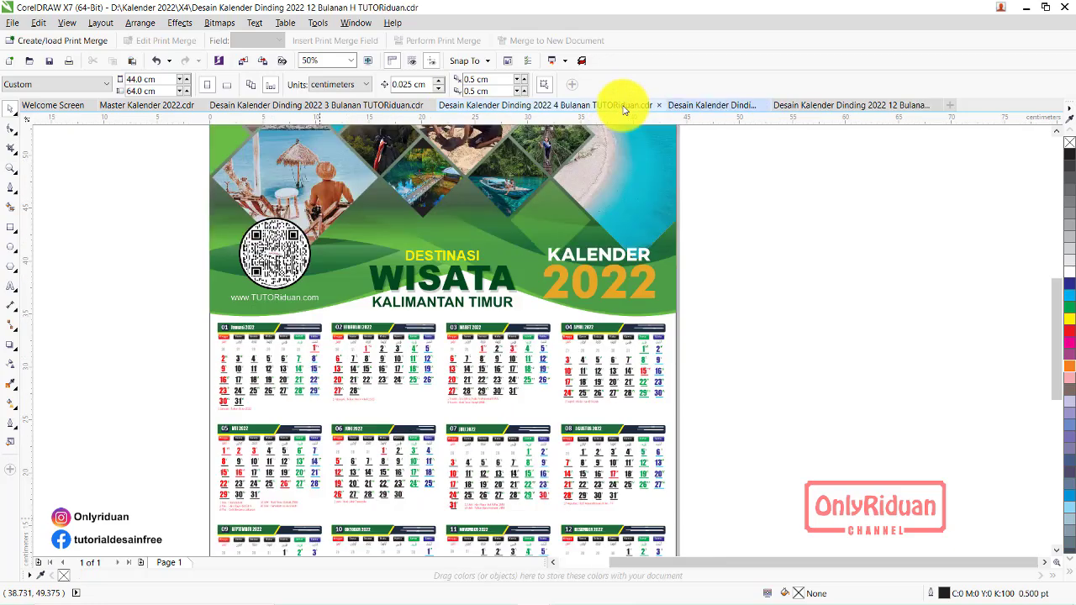
pyautogui.scroll(-2, 533, 366)
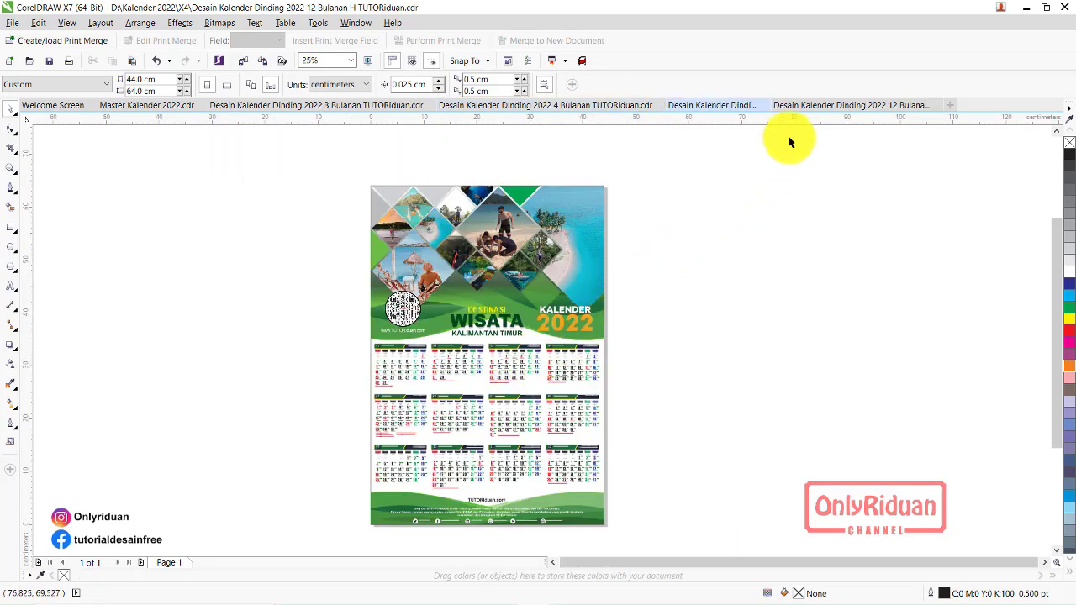
pyautogui.click(807, 107)
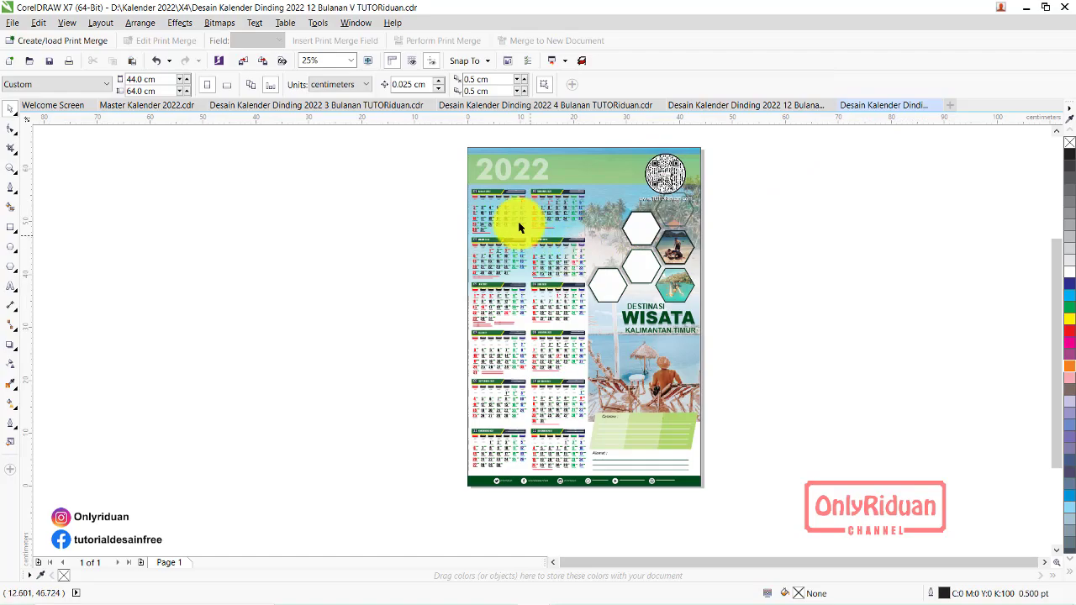